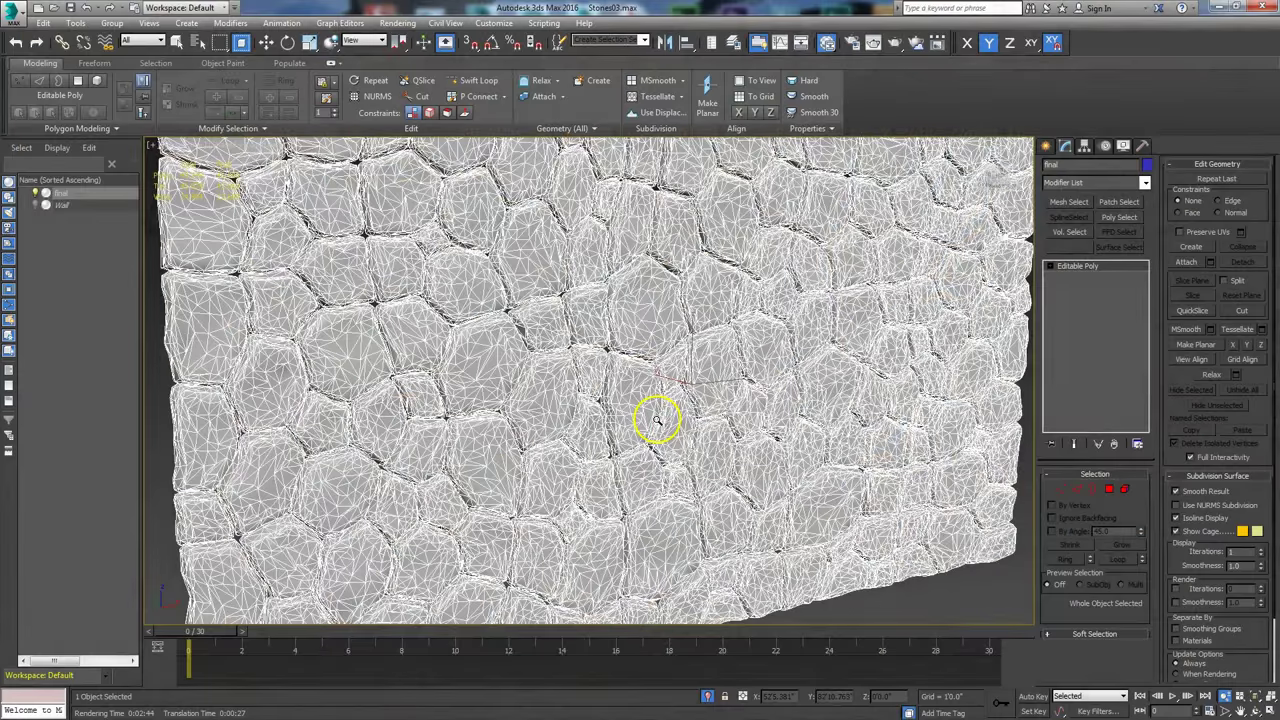
Step: Examine the finished stone wall in perspective, comparing its shaded surface with and without the mesh edges
scroll(655, 420, "down", 5)
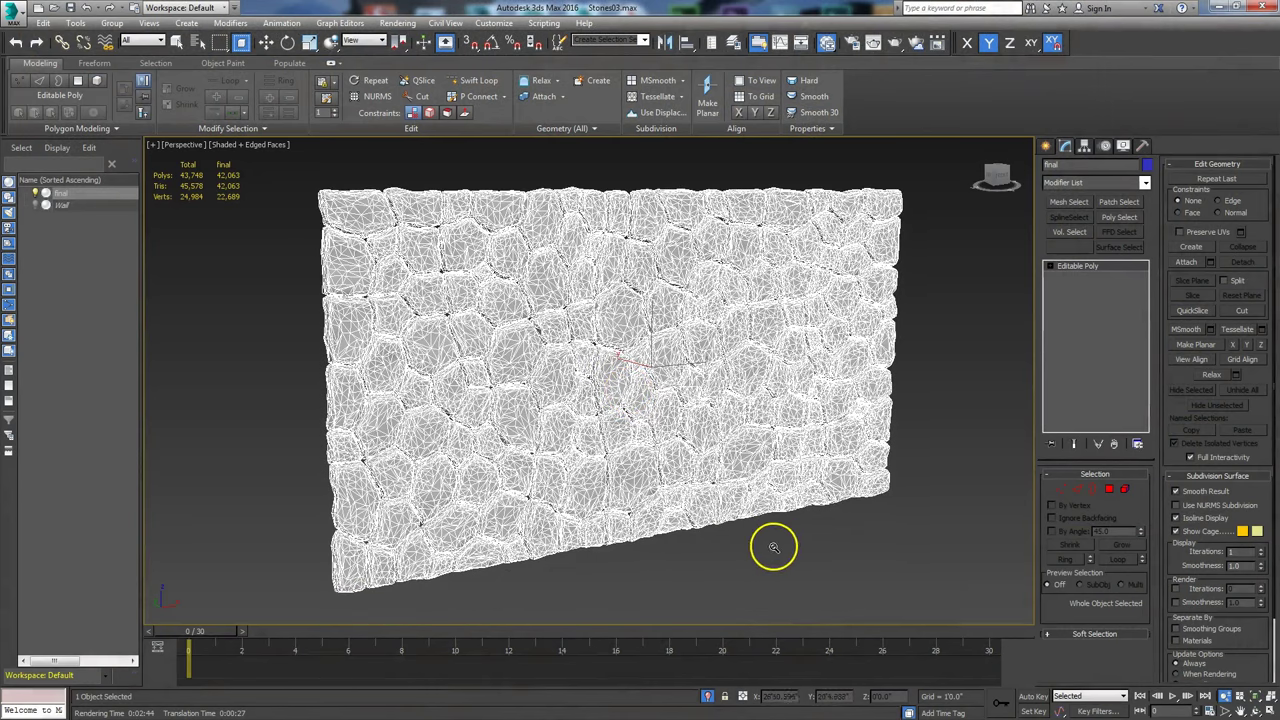
key("F4")
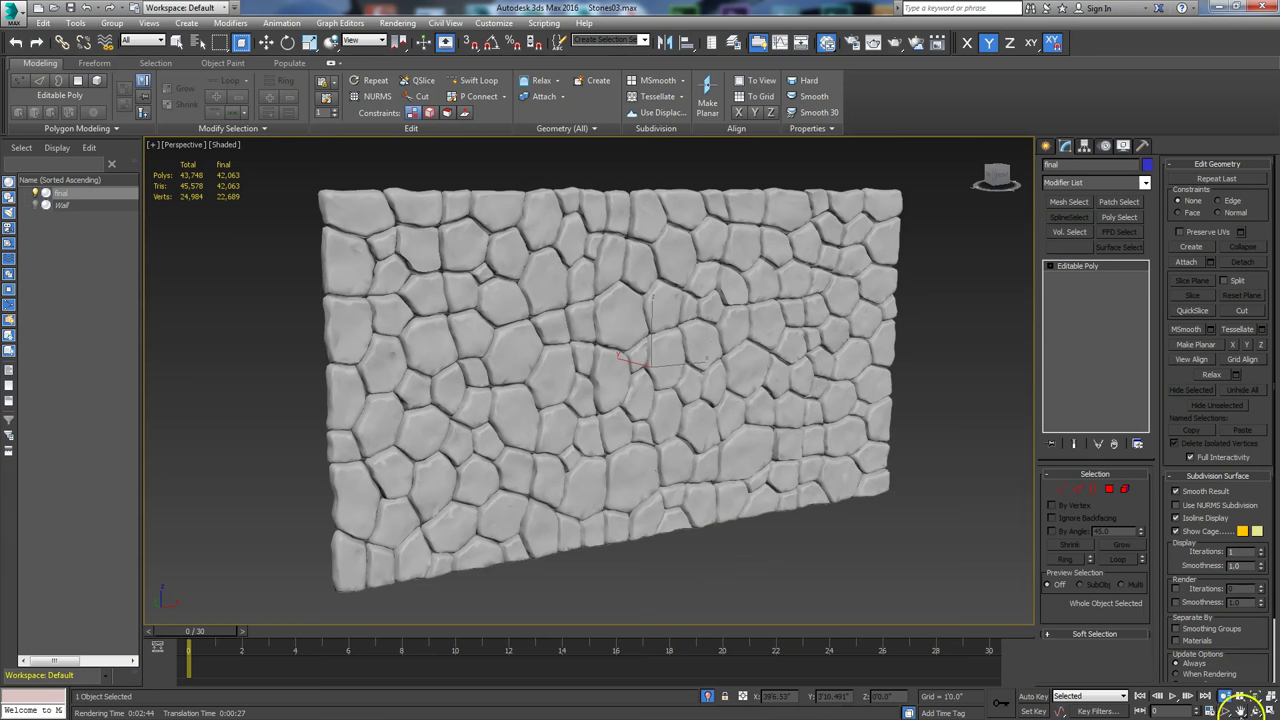
left_click(1256, 710)
mouse_move(609, 395)
left_mouse_down()
mouse_move(549, 396)
mouse_move(529, 437)
mouse_move(609, 391)
mouse_move(597, 404)
left_mouse_up()
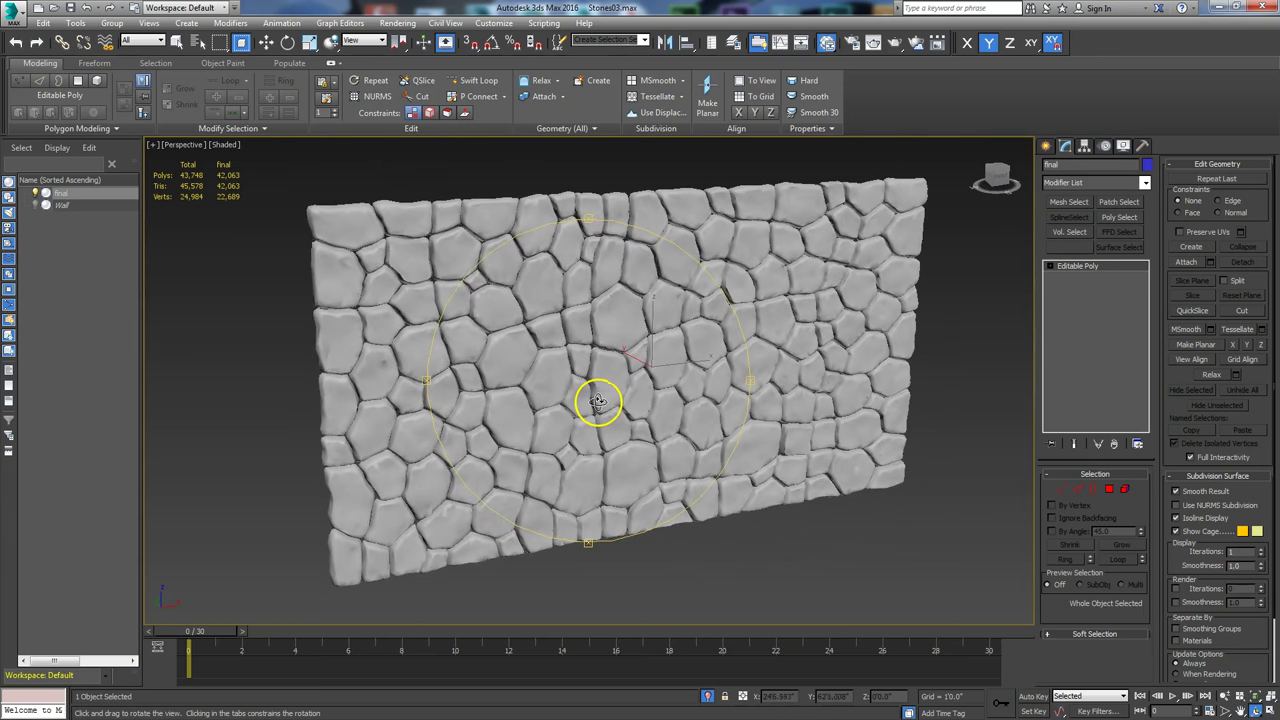
key("F4")
key("F4")
key("F4")
key("F4")
Step: Create a plane covering the whole stone wall in the front view, about 22'1" long and 41'0" wide
key("f")
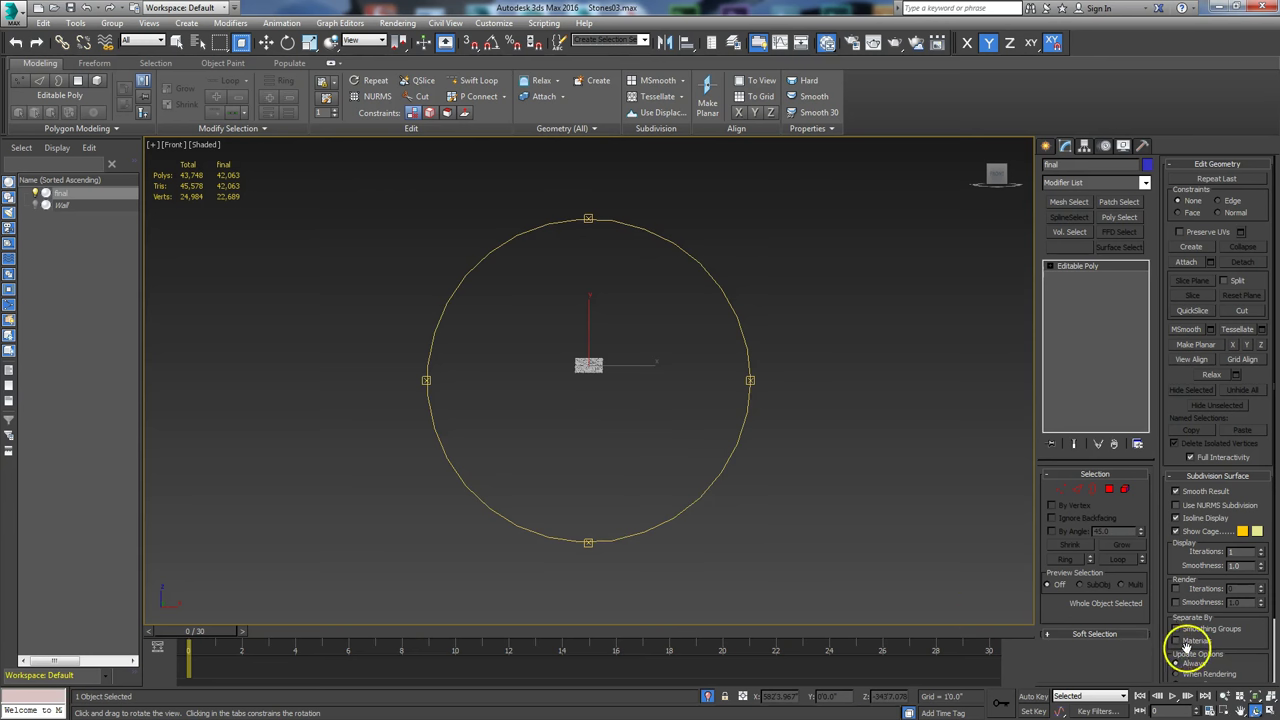
left_click(1241, 695)
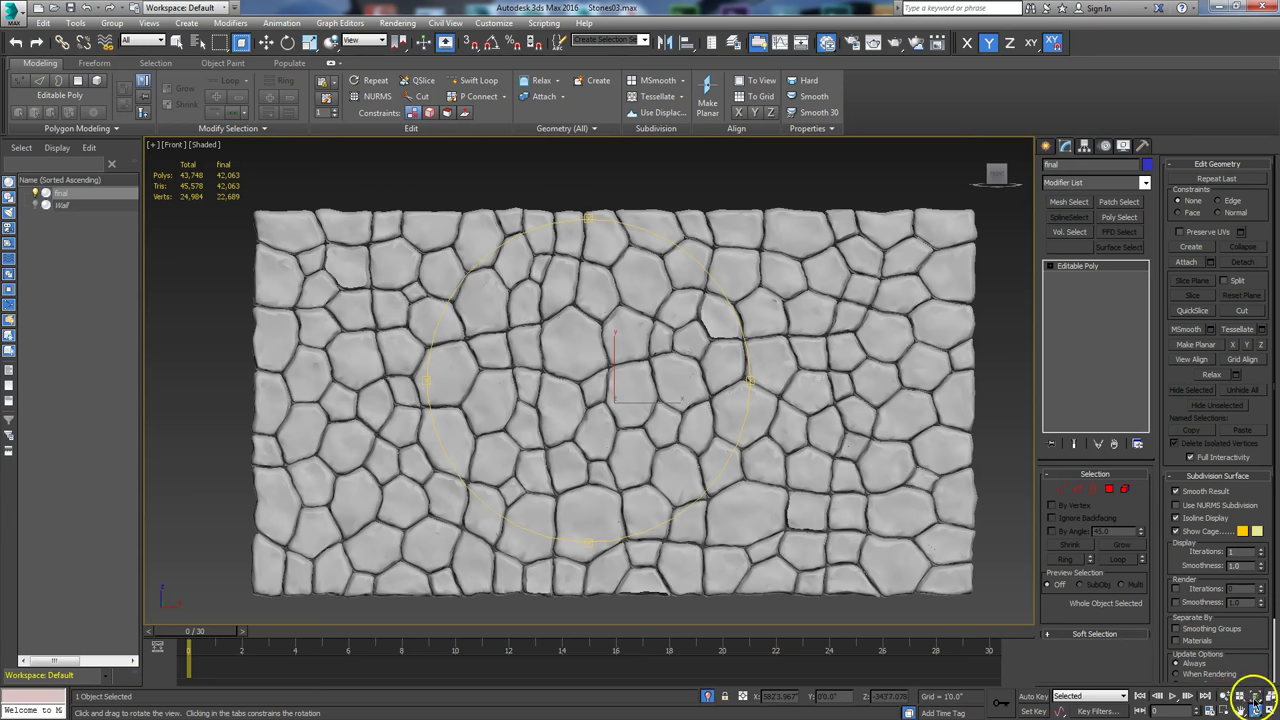
right_click(980, 222)
left_click(1046, 147)
left_click(1121, 287)
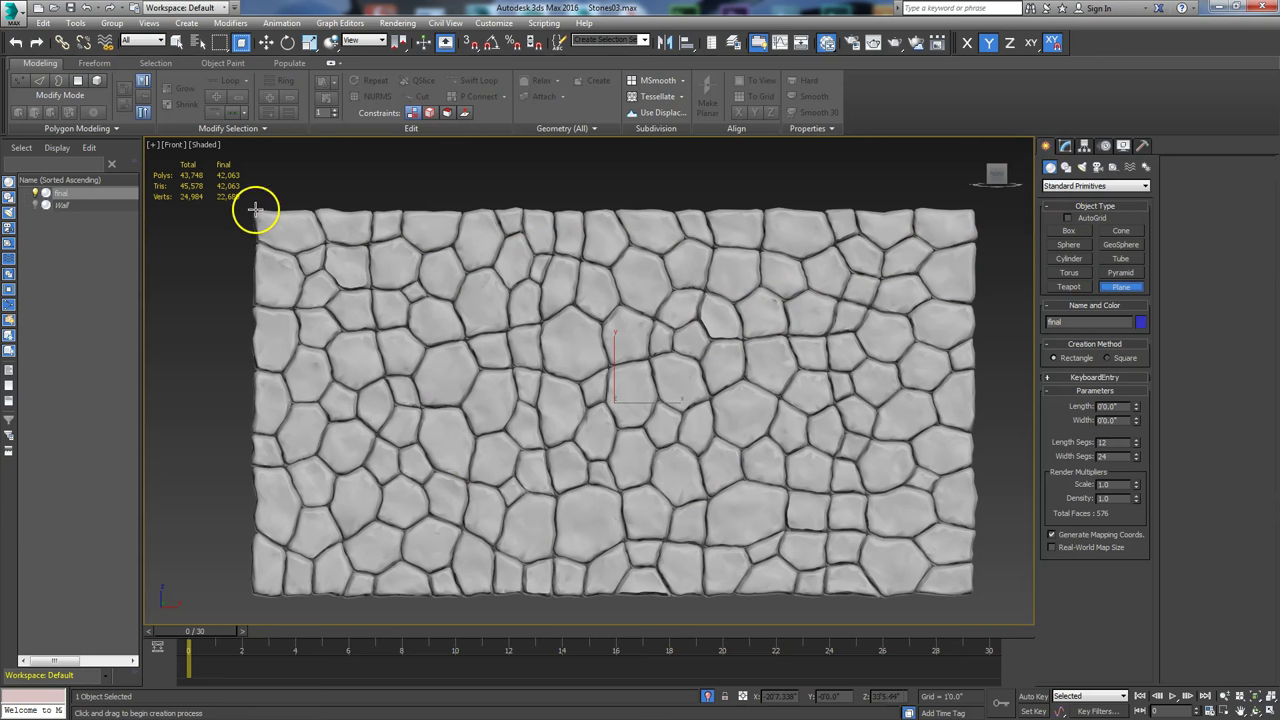
left_click_drag(256, 208, 971, 596)
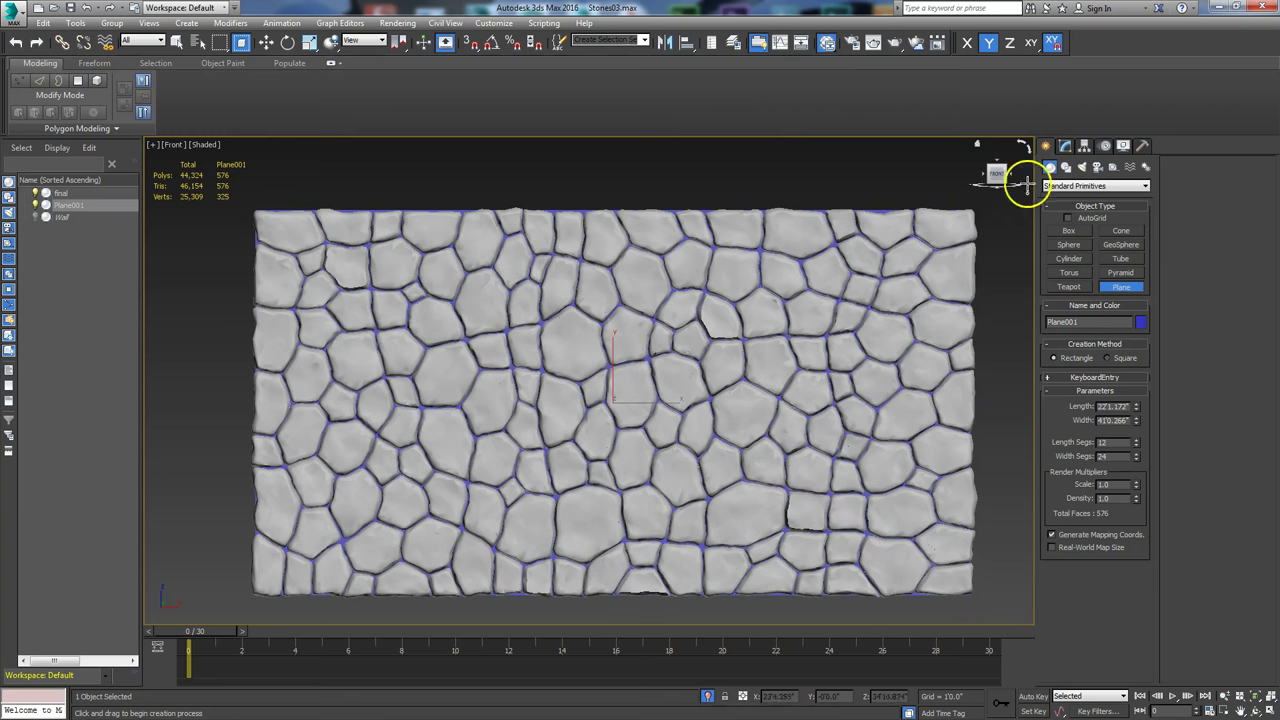
Step: Rename the plane as New wall and isolate it from the other objects
left_click(1065, 145)
double_click(1068, 165)
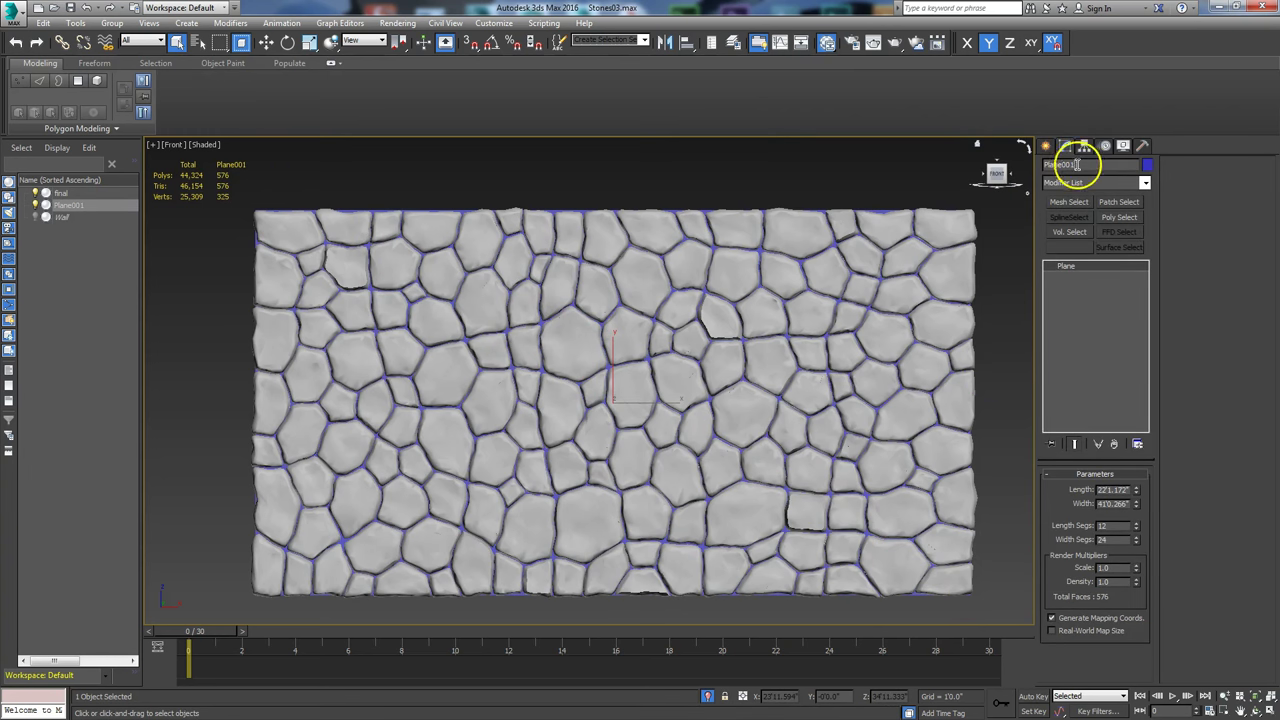
type("New wall")
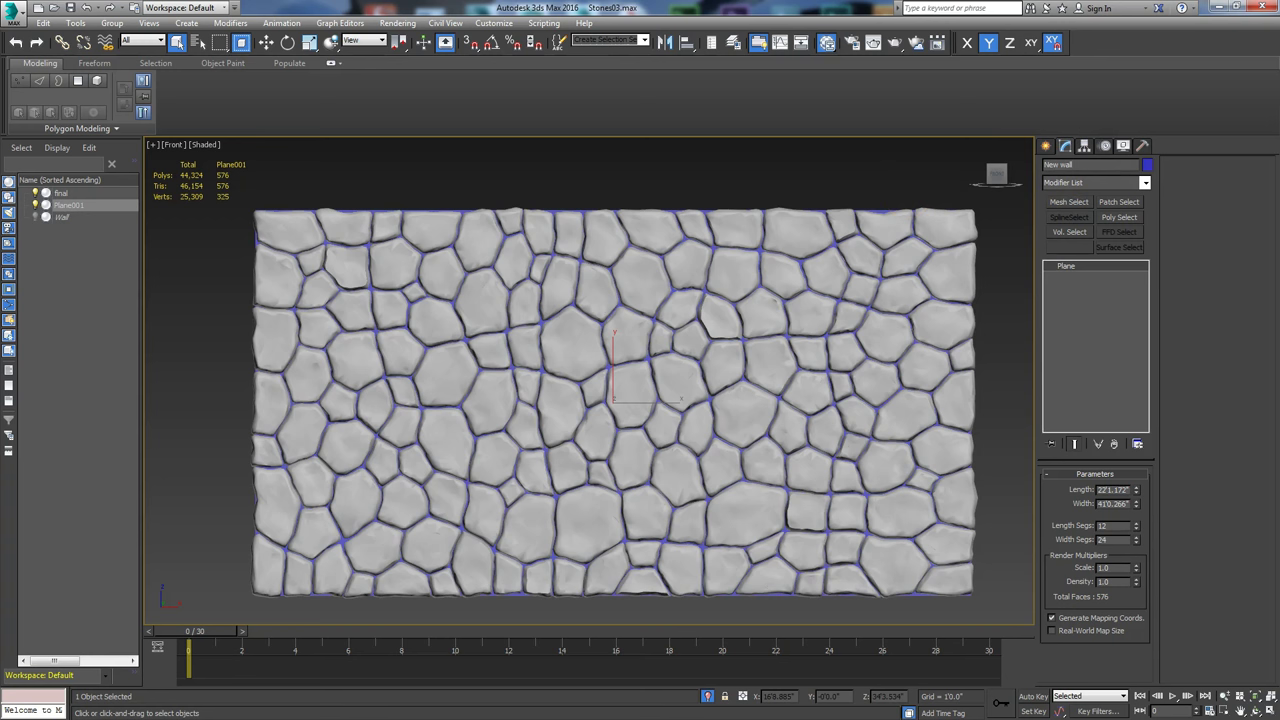
key("Return")
right_click(455, 352)
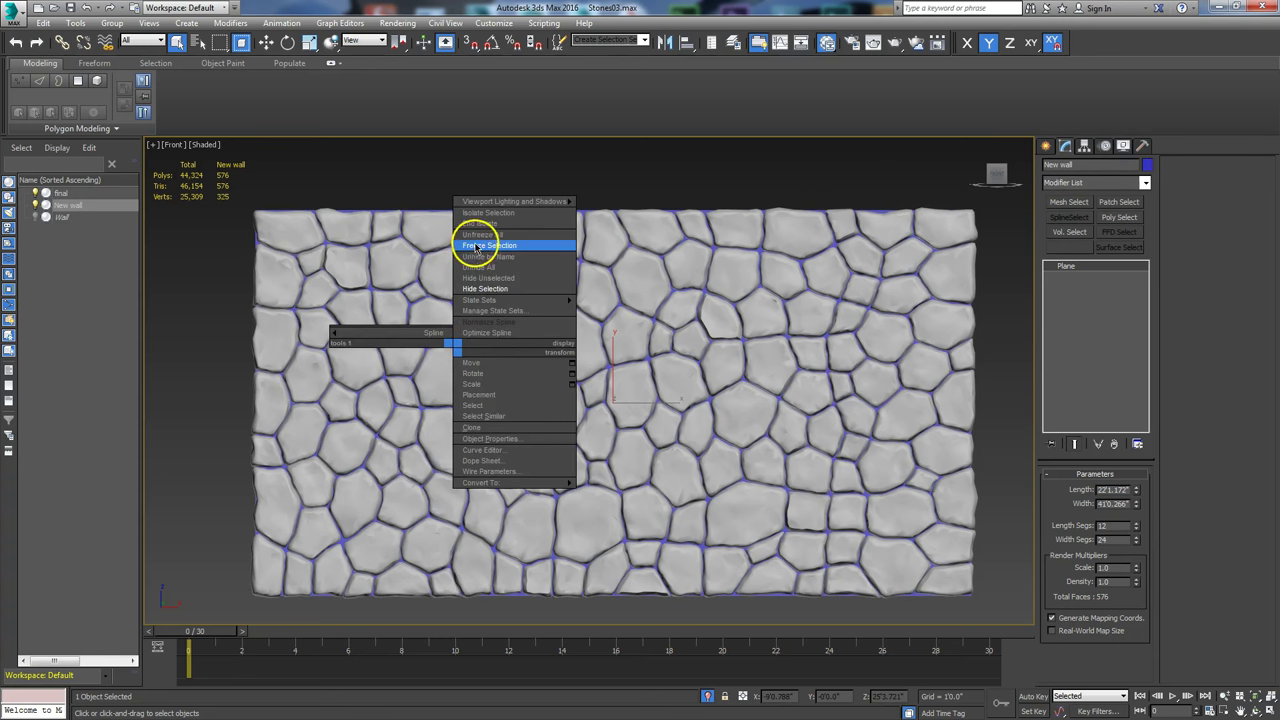
left_click(485, 213)
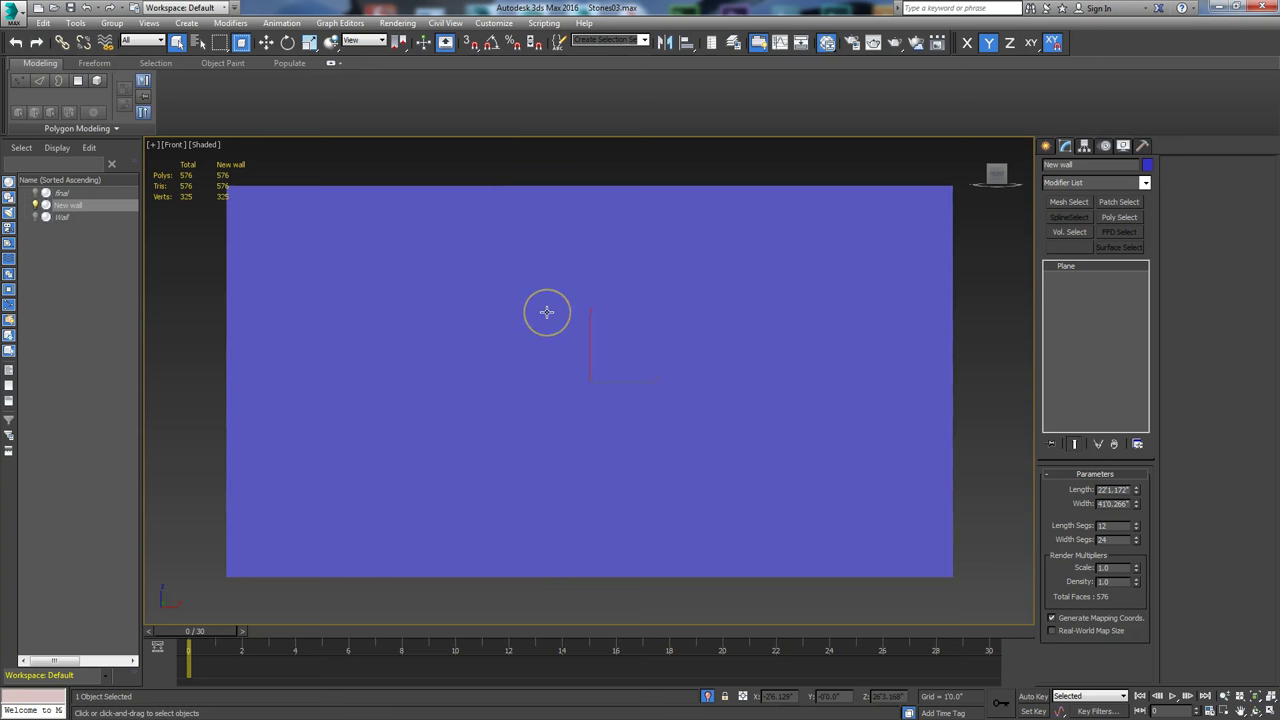
Step: Show edged faces on the New wall plane and convert it to an Editable Poly
key("F4")
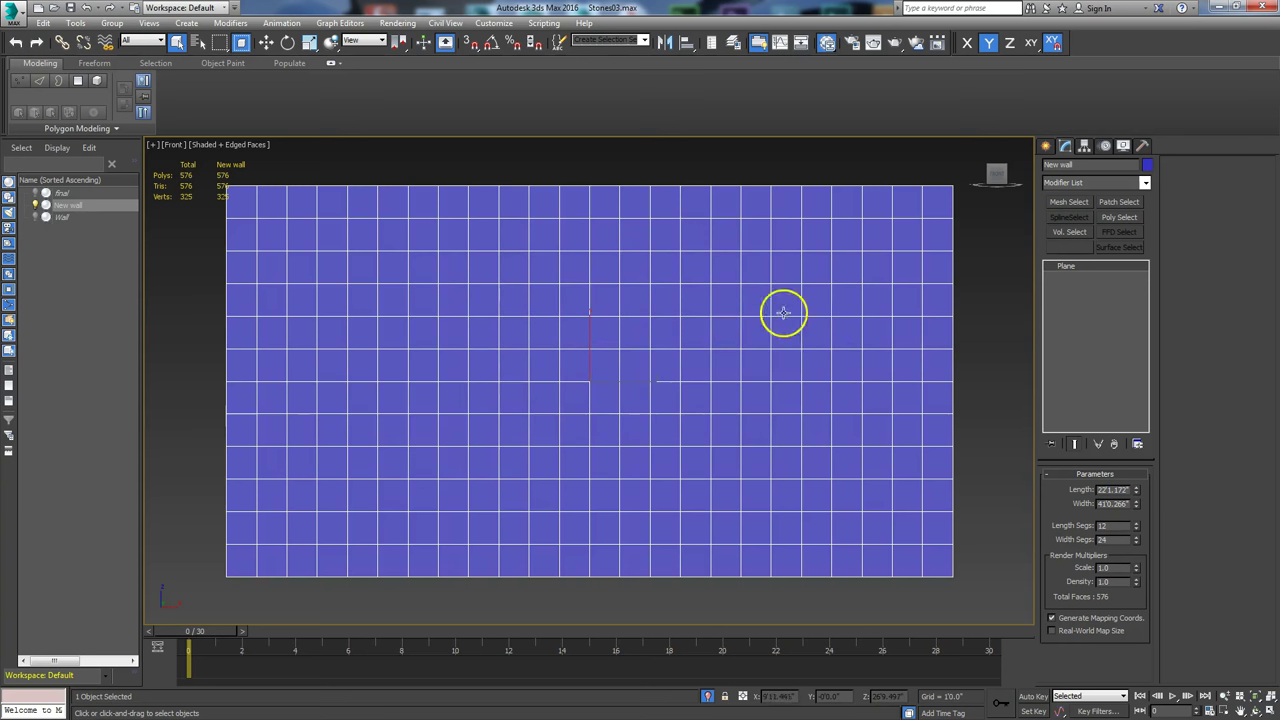
right_click(752, 296)
mouse_move(786, 438)
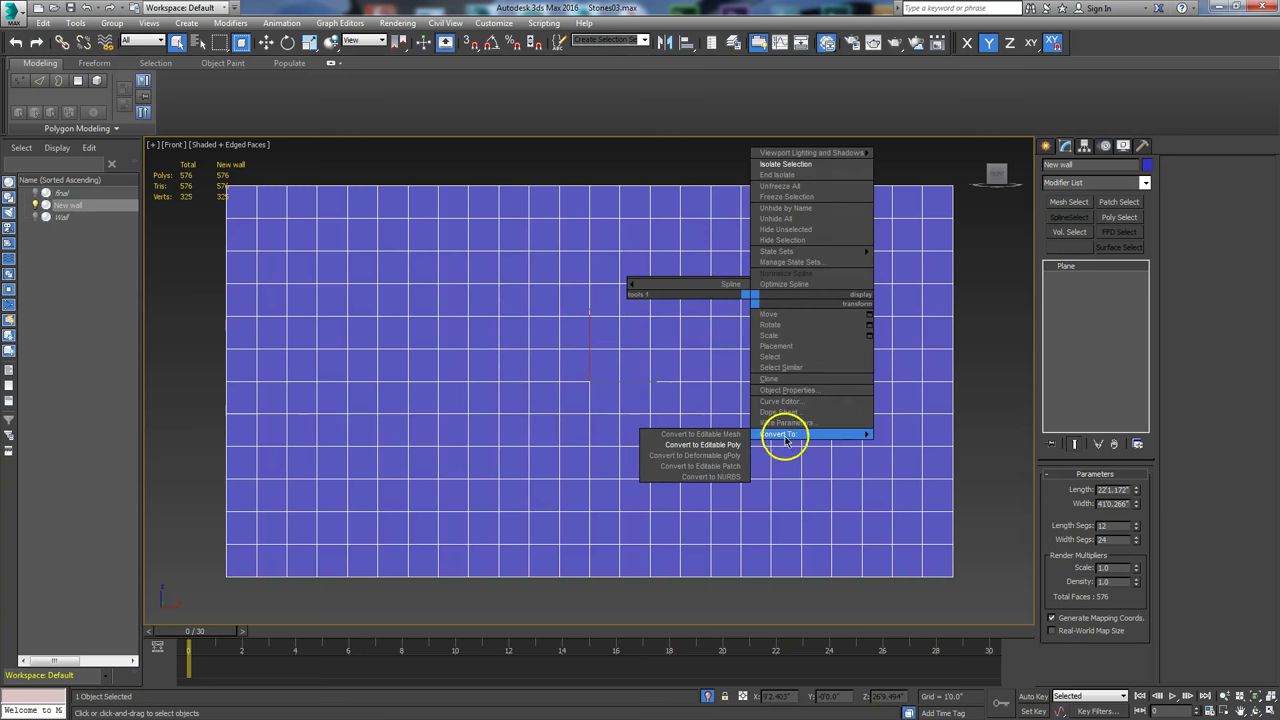
left_click(729, 444)
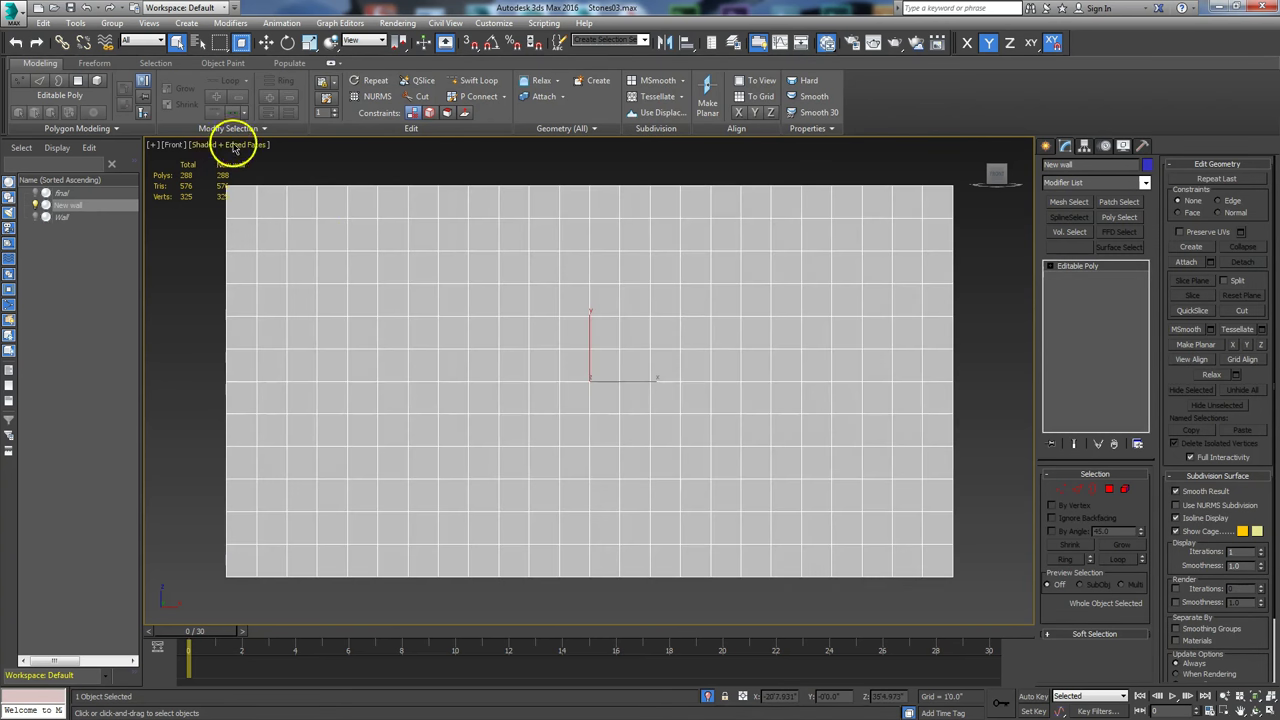
Step: Use Generate Topology to turn the plane's grid into an irregular pattern of stone-like polygonal cells
left_click(330, 63)
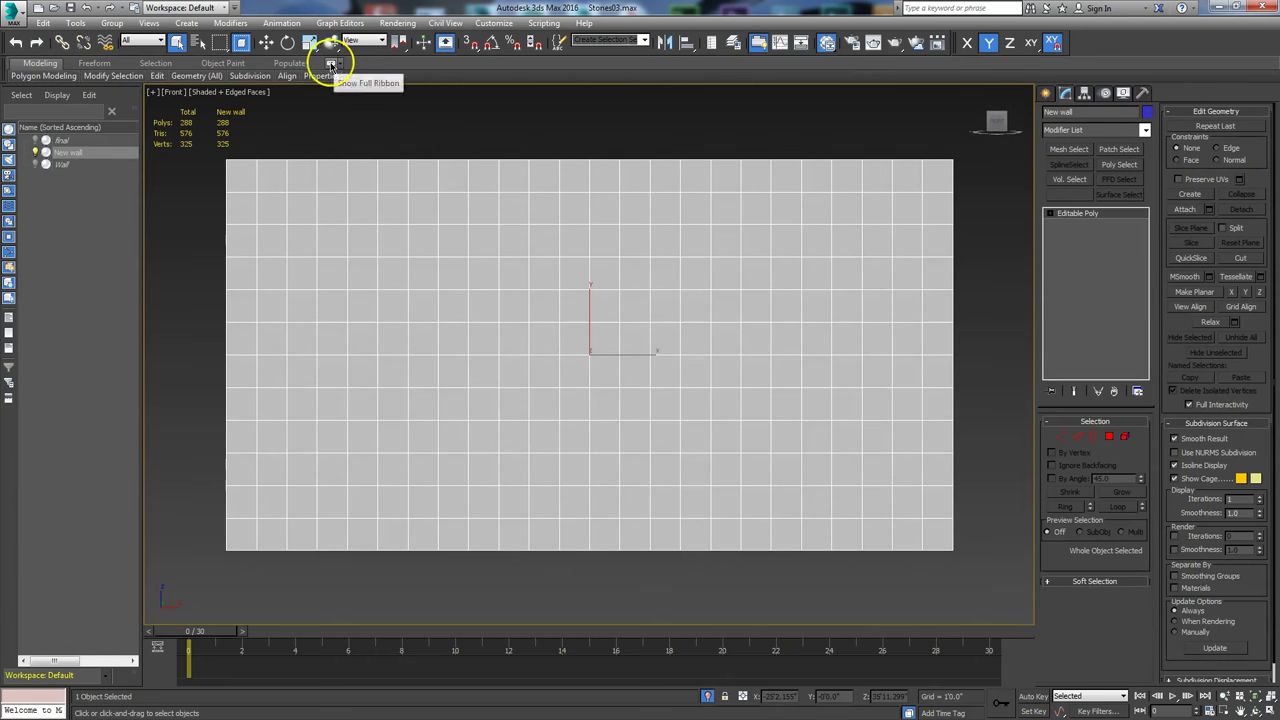
left_click(331, 65)
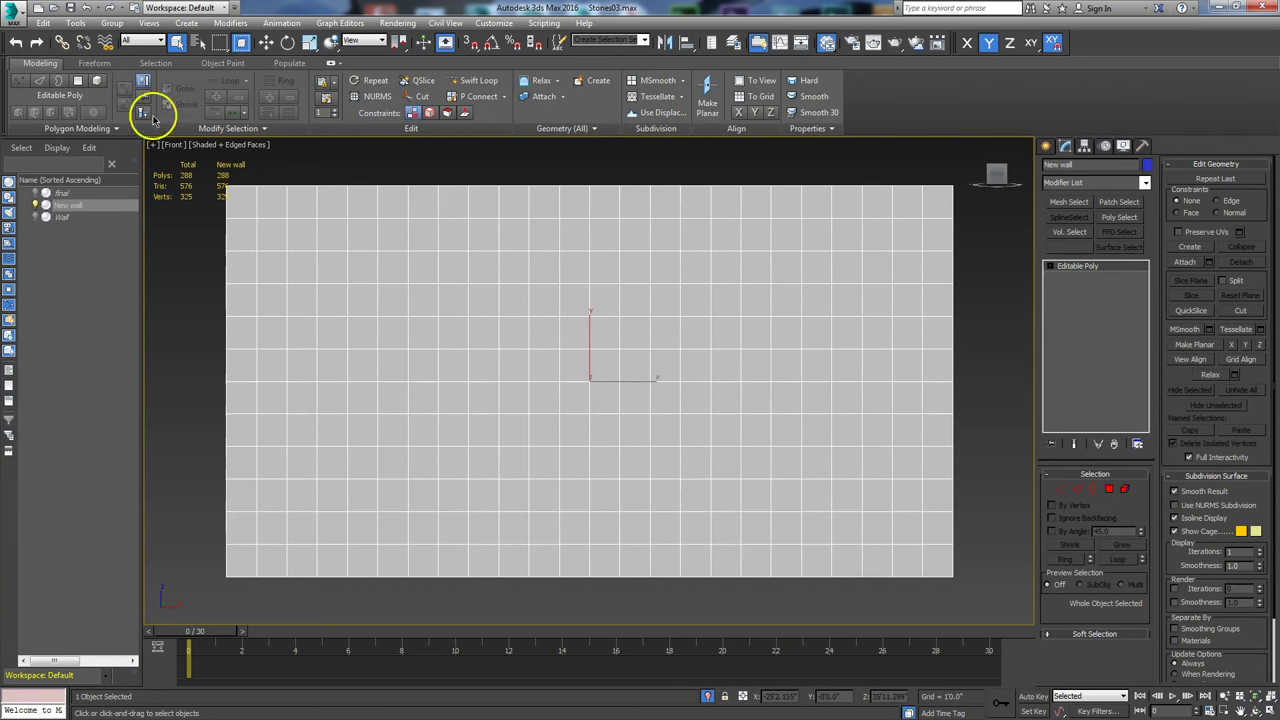
left_click(110, 130)
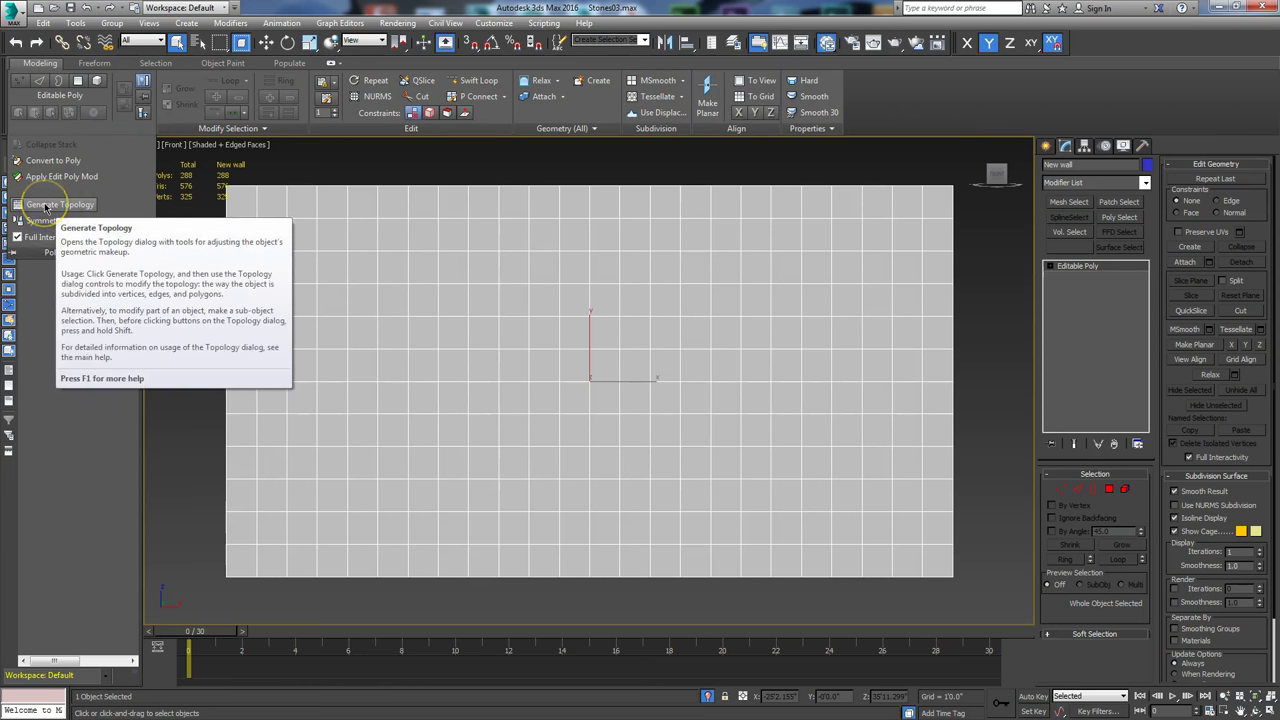
left_click(45, 207)
left_click_drag(837, 208, 866, 210)
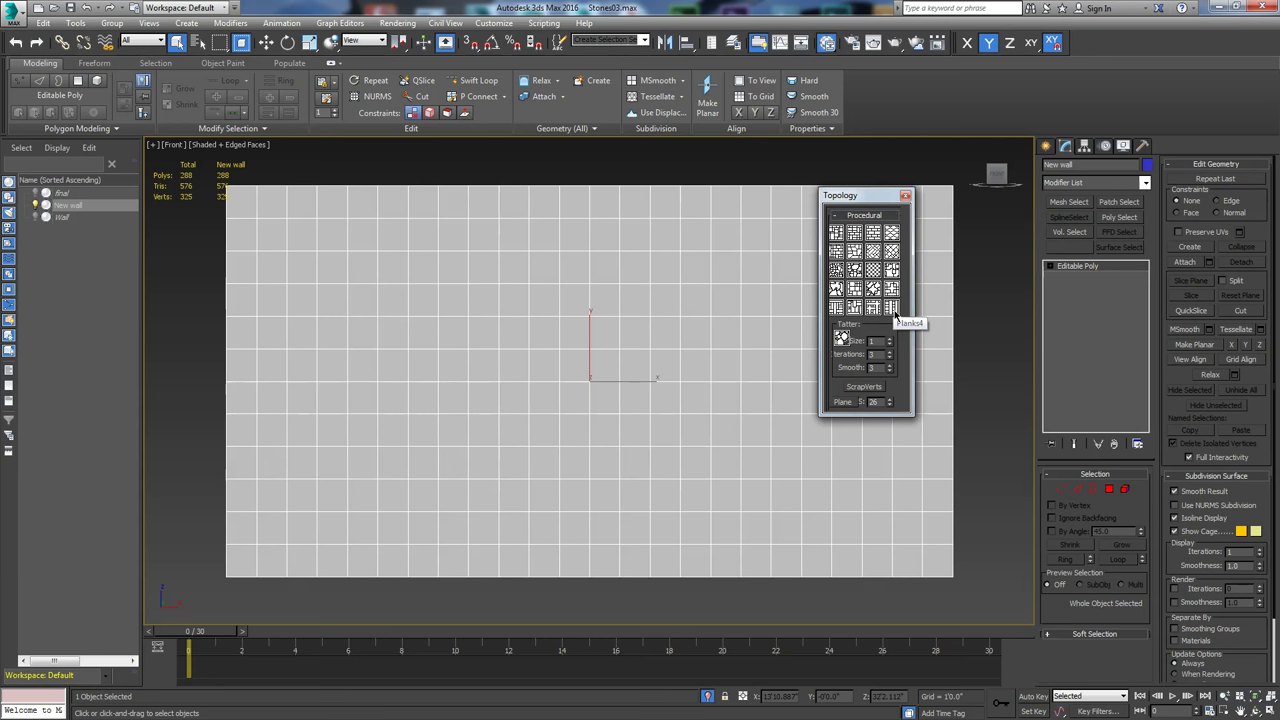
left_click(852, 251)
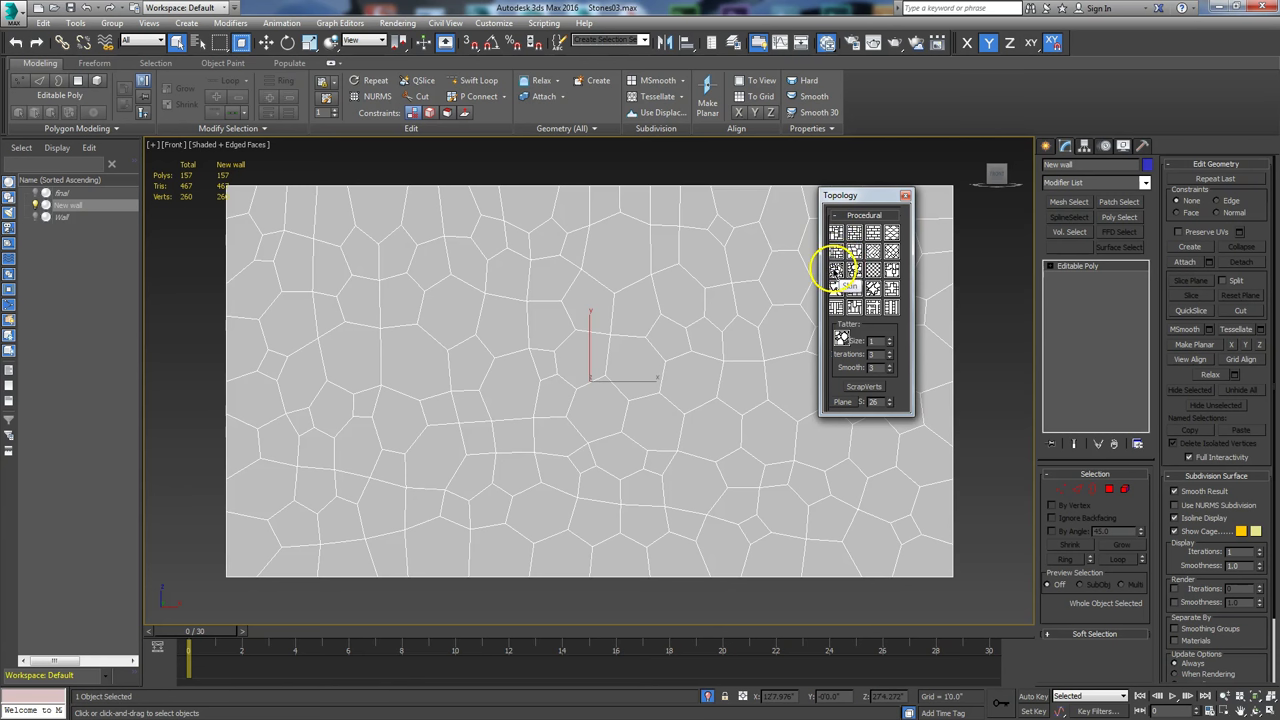
left_click(905, 195)
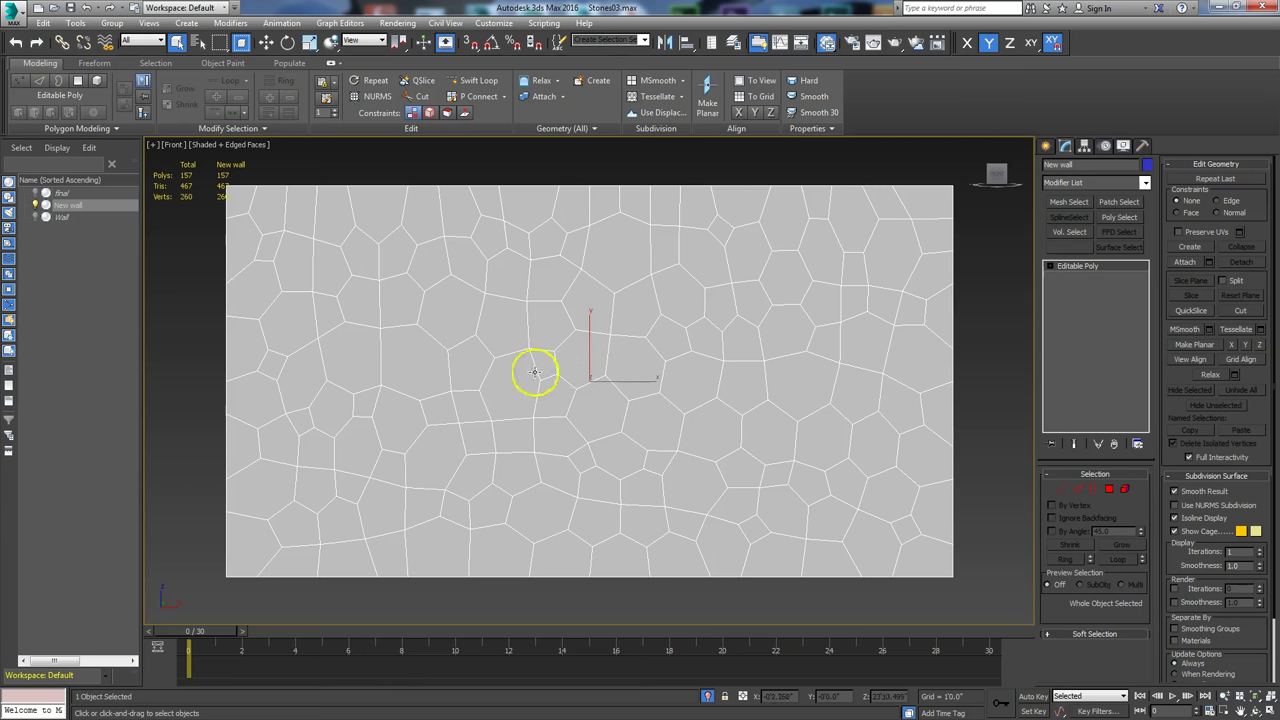
Step: Split all edges of the New wall mesh so that every stone cell becomes a separate element
left_click(1110, 487)
key("ctrl+a")
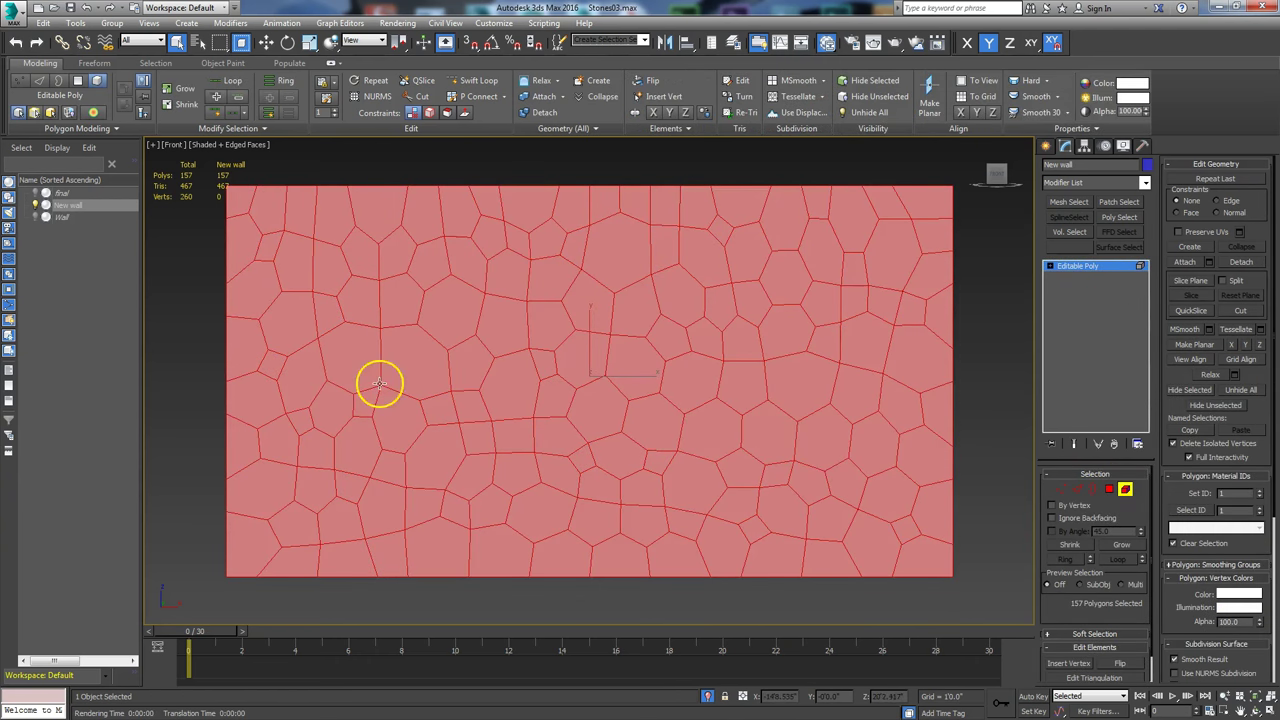
left_click(1078, 490)
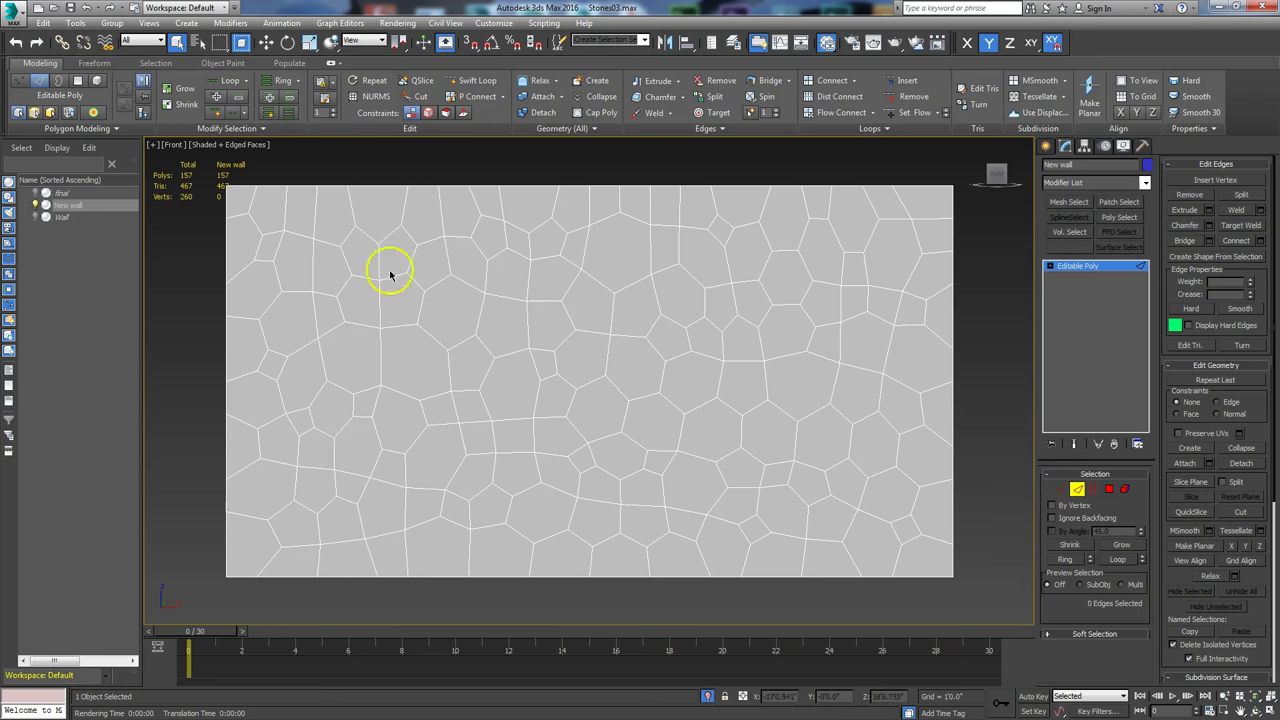
key("ctrl+a")
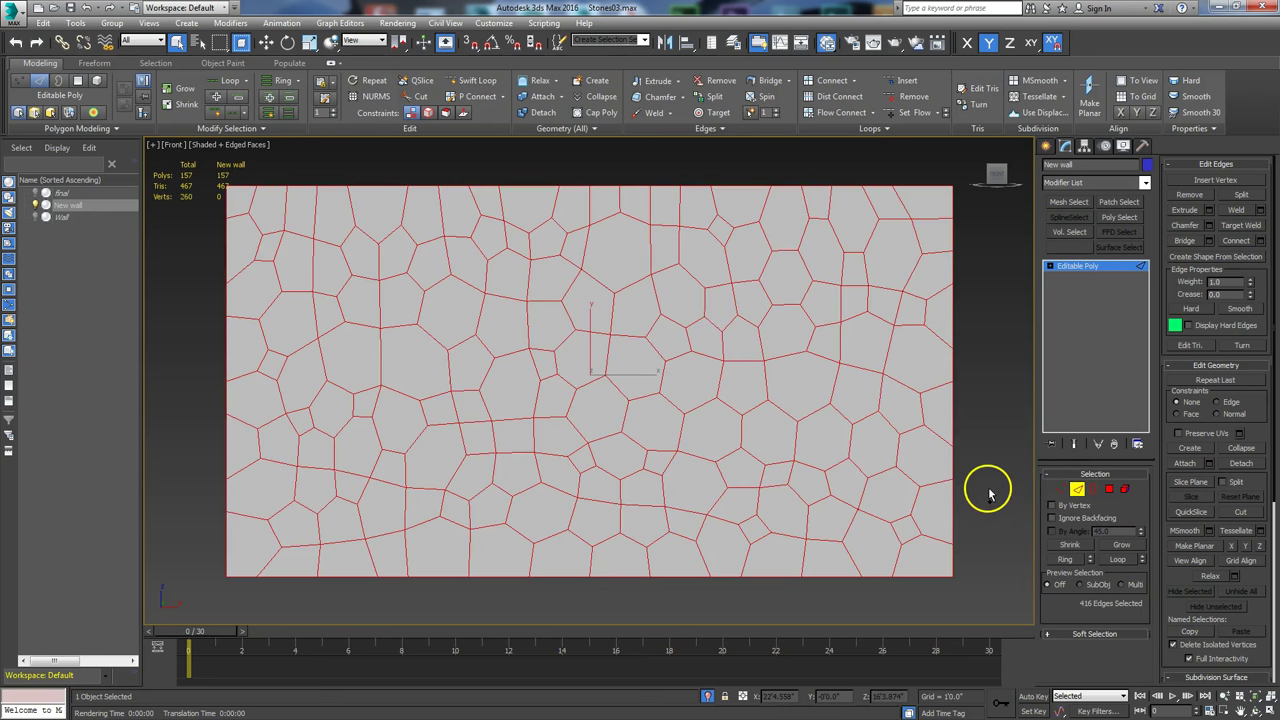
left_click(1239, 195)
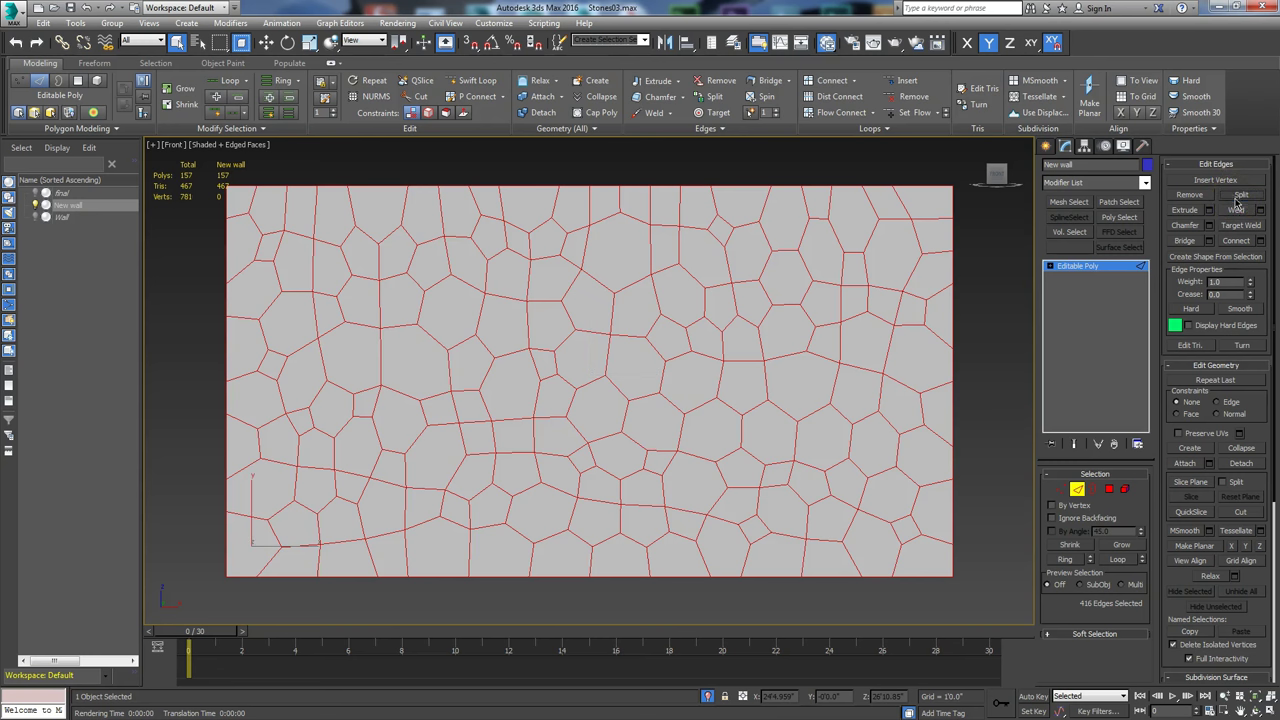
Step: Check the separation by selecting several individual stone cells as elements on the New wall mesh
left_click(1077, 487)
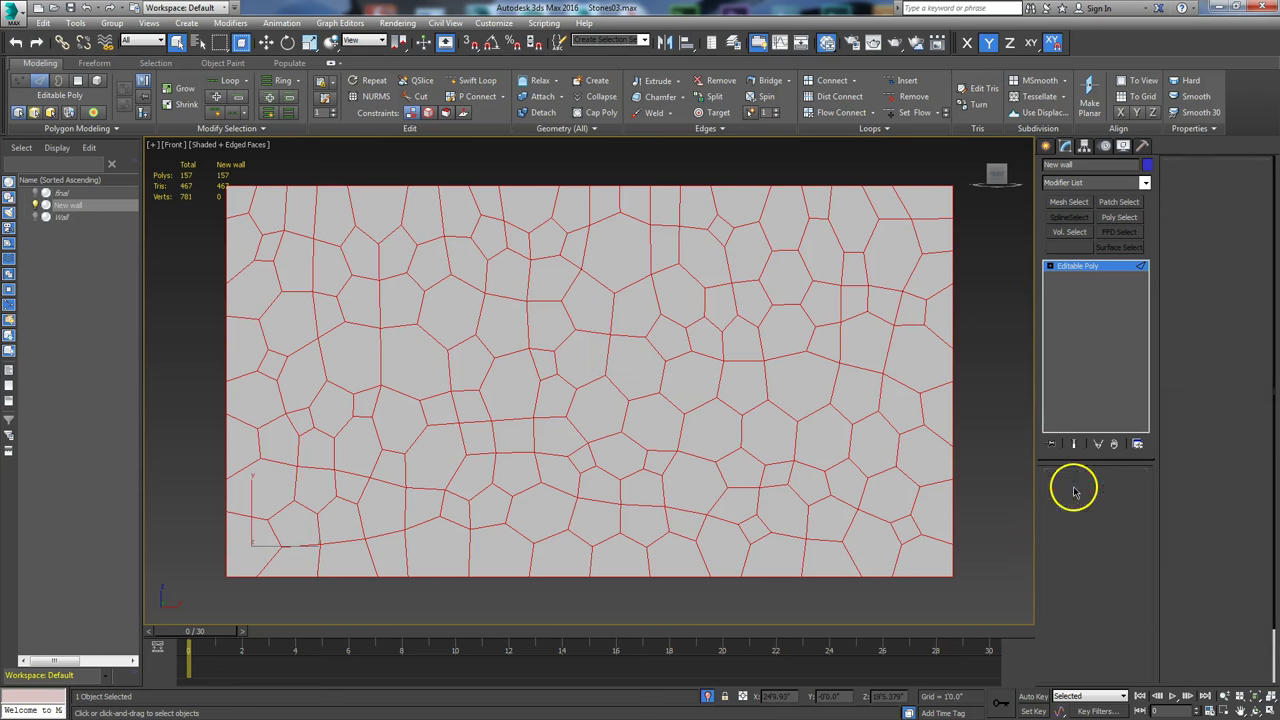
left_click(1109, 489)
left_click(1109, 489)
key("5")
left_click(932, 450)
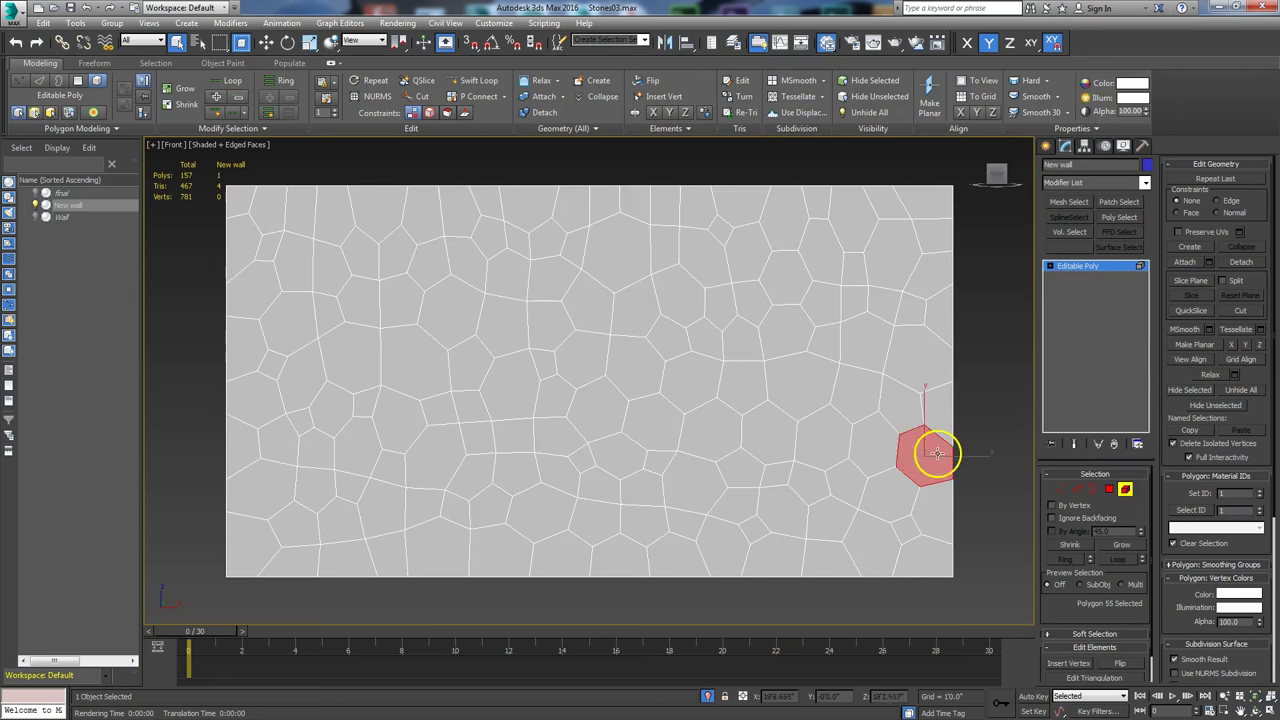
left_click(866, 440)
left_click(846, 394)
left_click(795, 384)
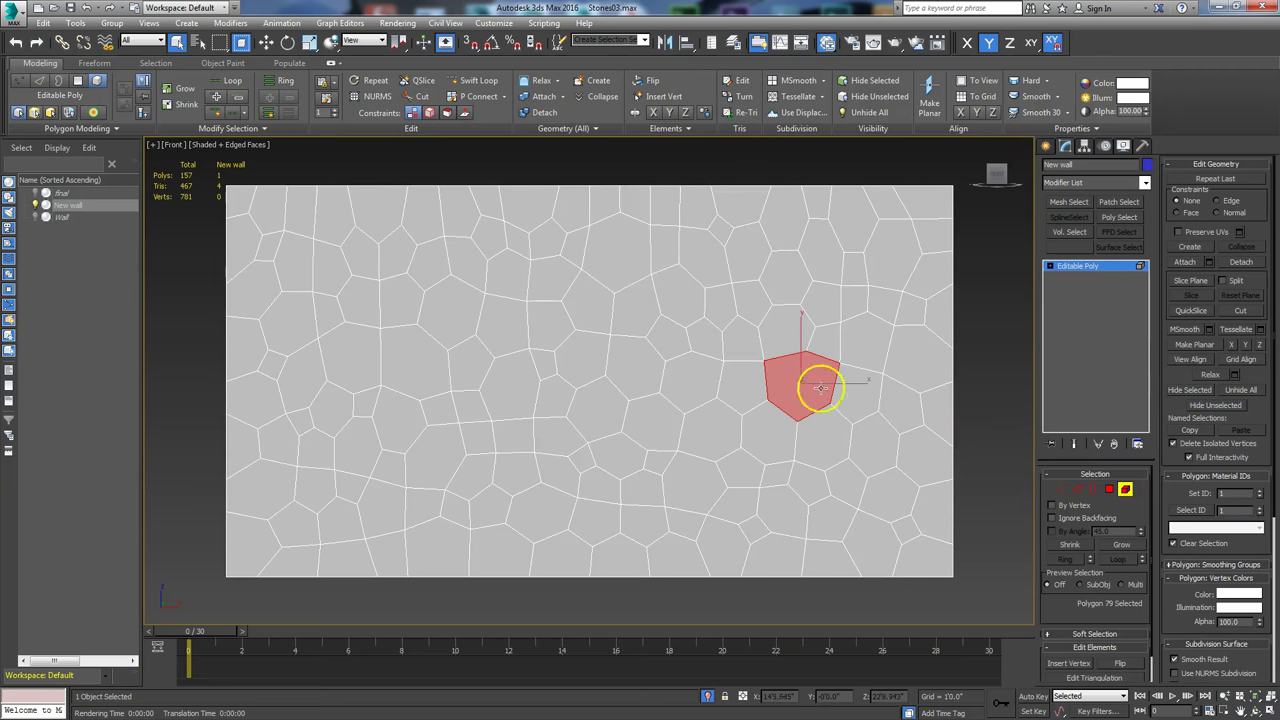
left_click(1124, 489)
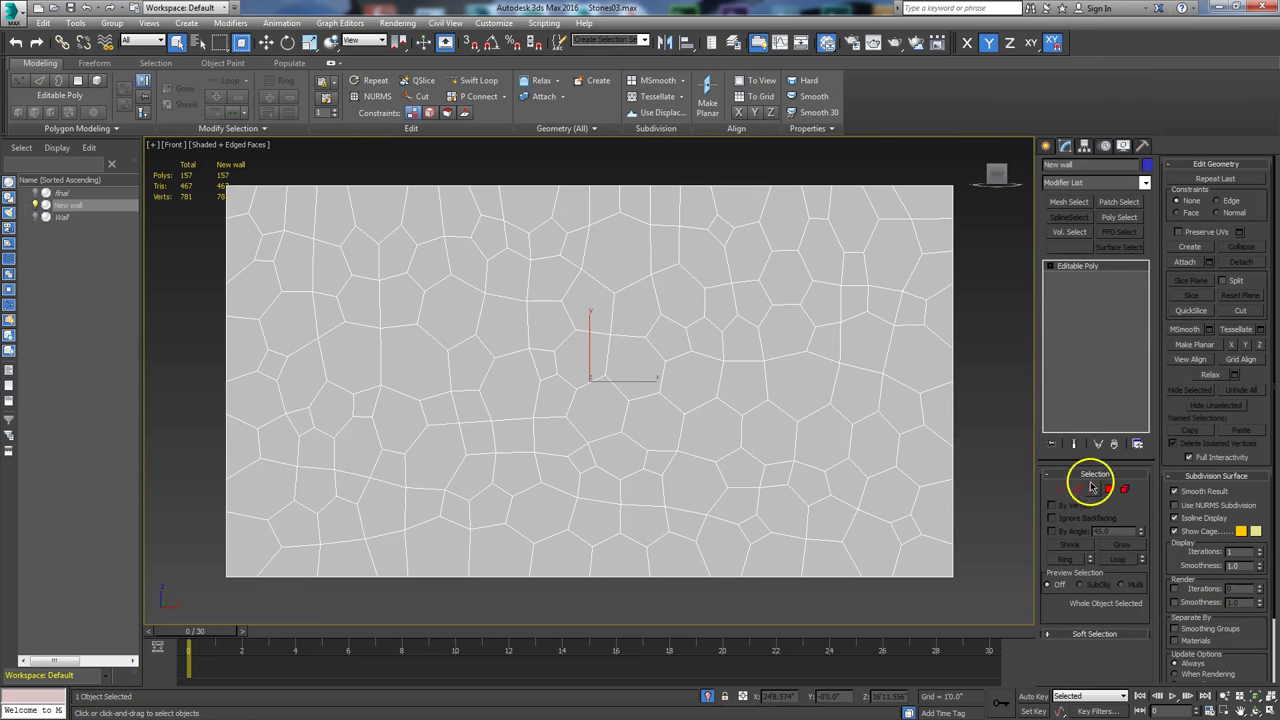
Step: Select all polygons of the New wall mesh and start a Bevel with height and outline both reset to 0
left_click(1108, 489)
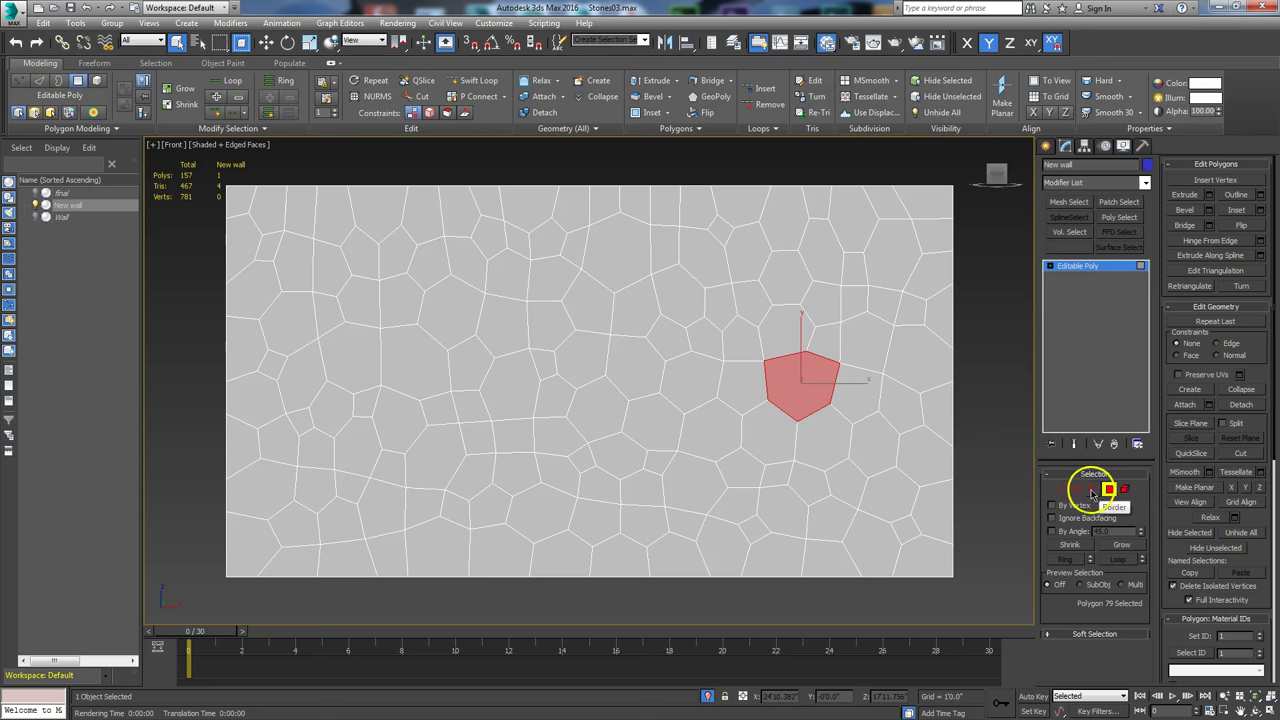
key("ctrl+a")
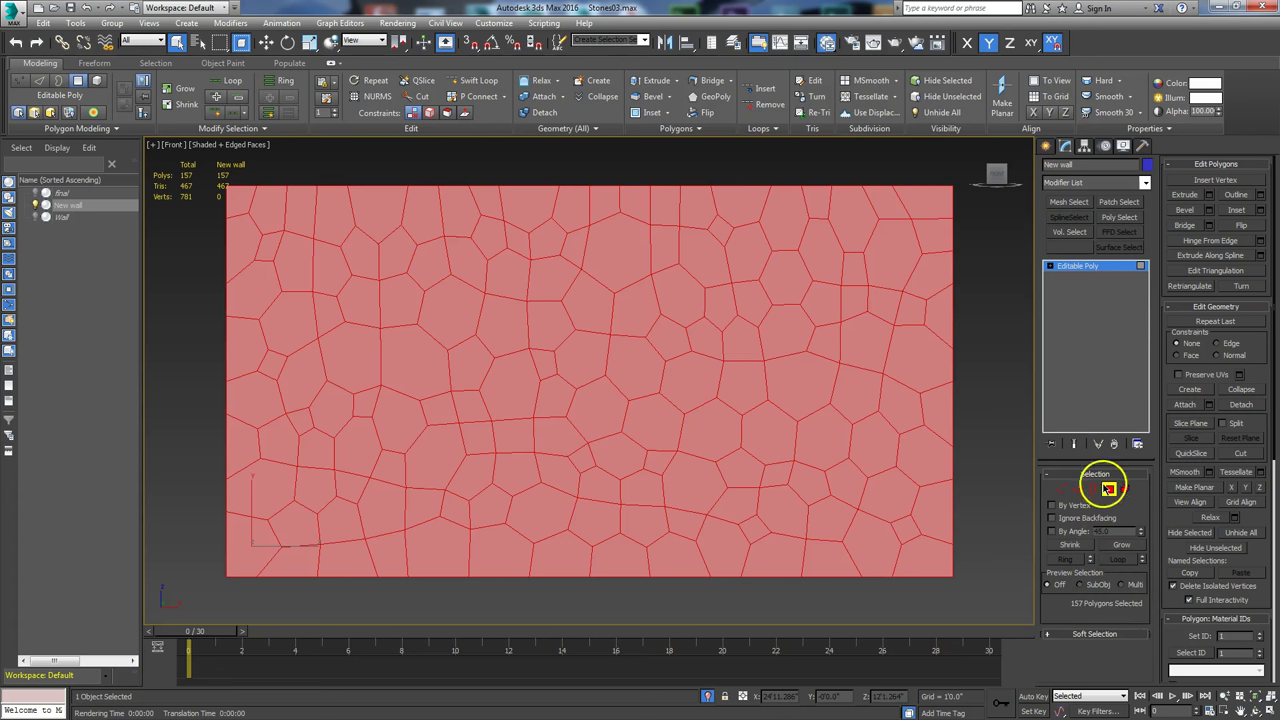
left_click(1208, 211)
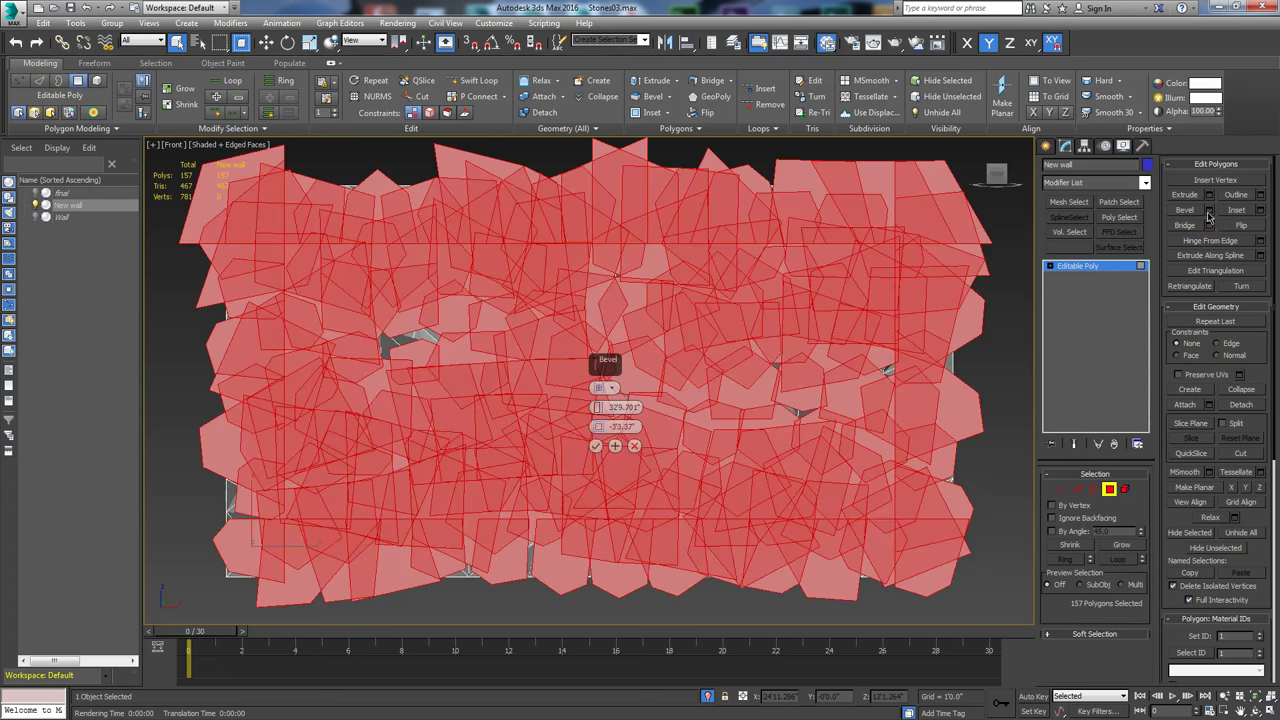
left_click(1254, 711)
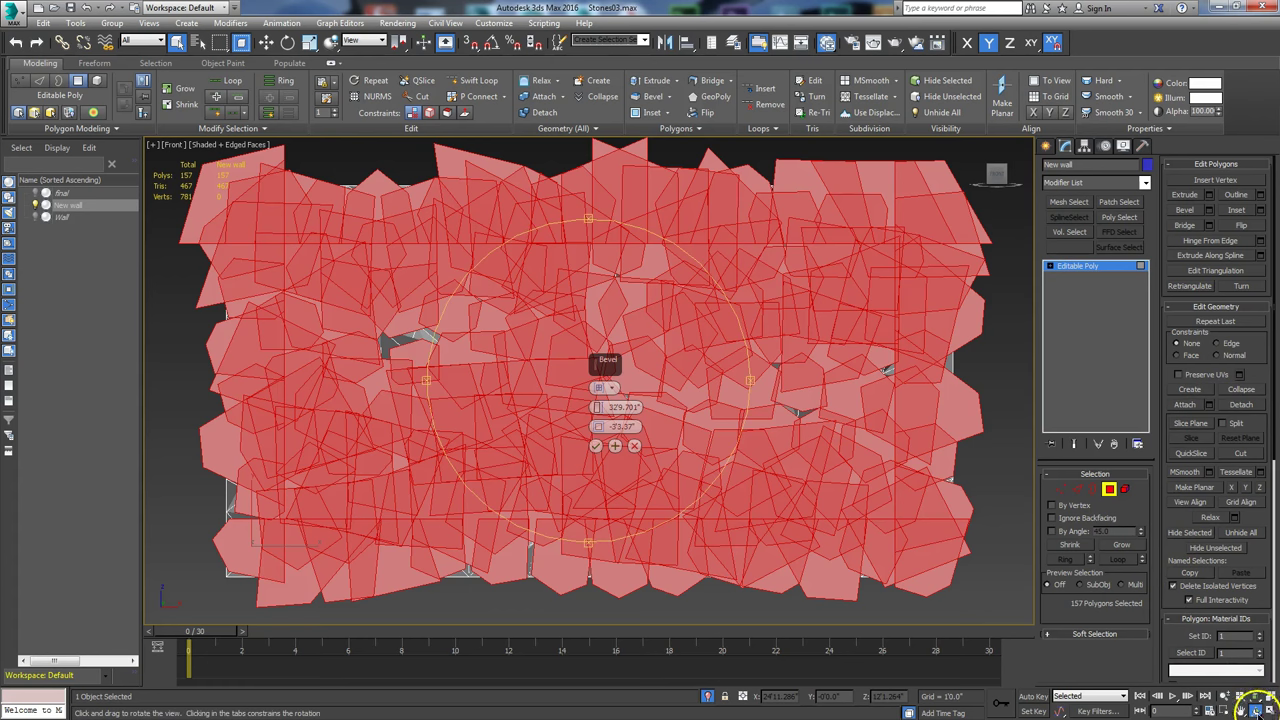
left_click_drag(639, 405, 607, 428)
scroll(650, 428, "up", 5)
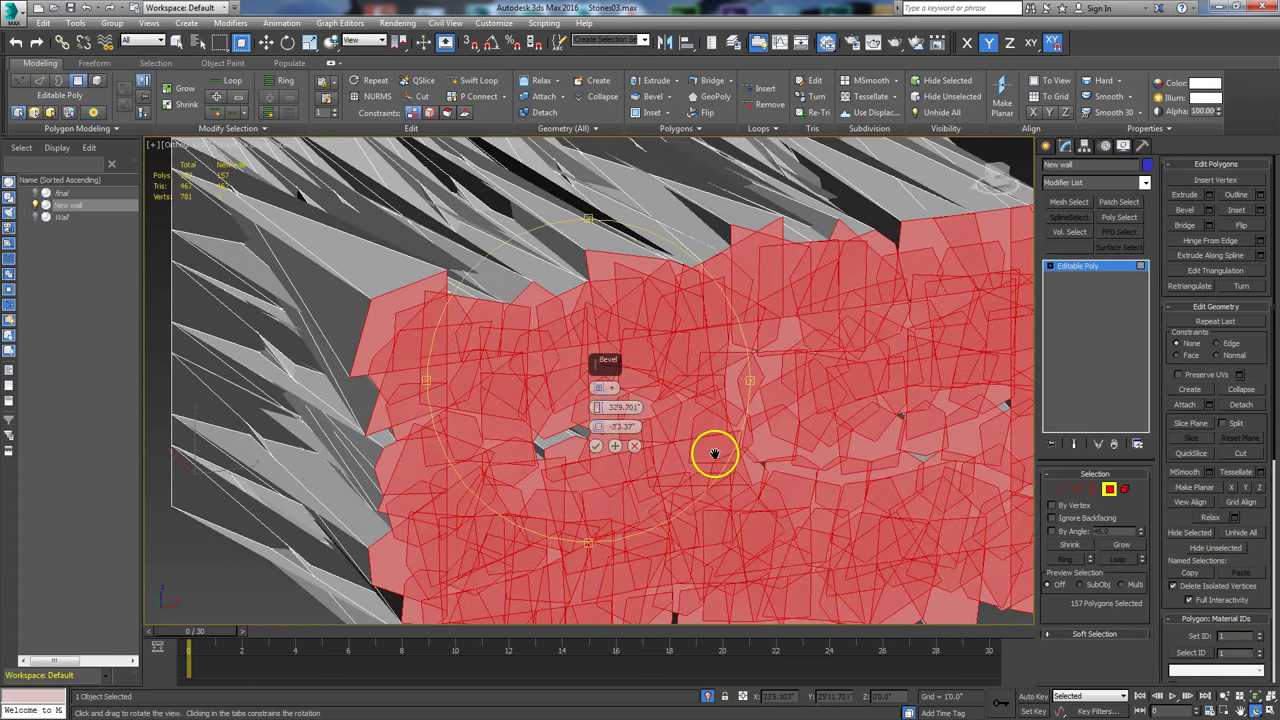
left_click_drag(686, 451, 646, 462)
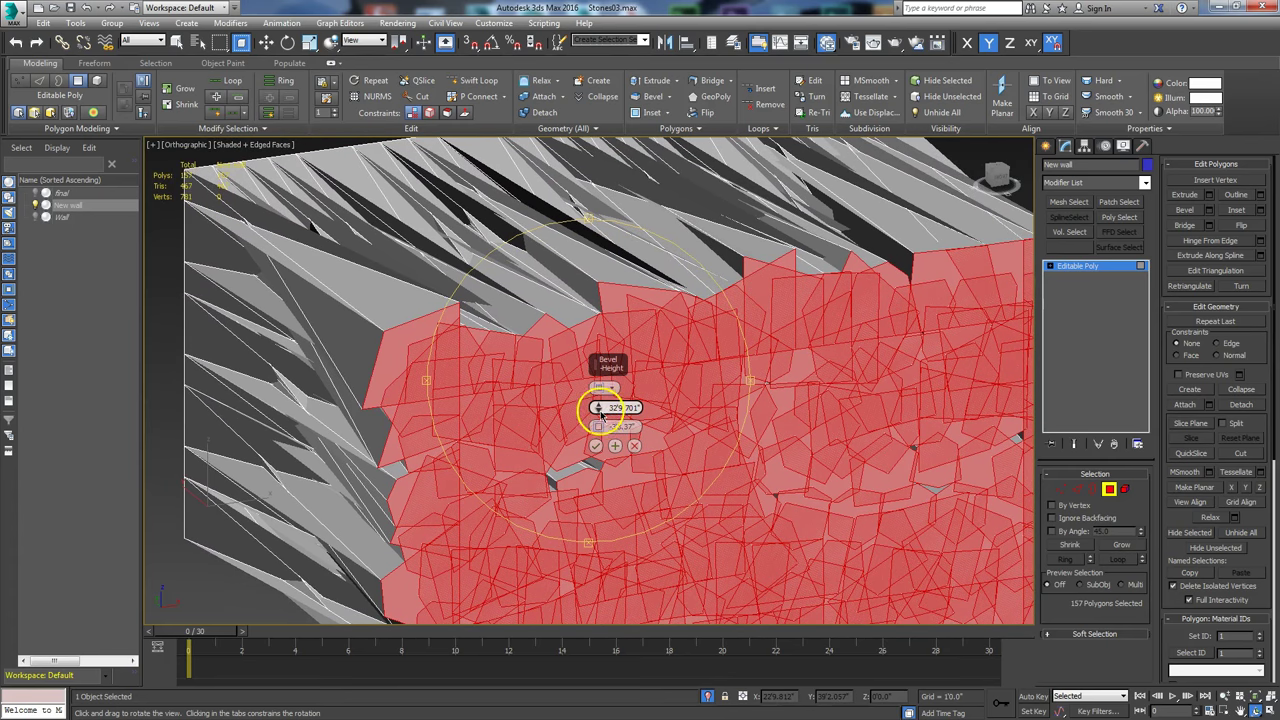
right_click(598, 408)
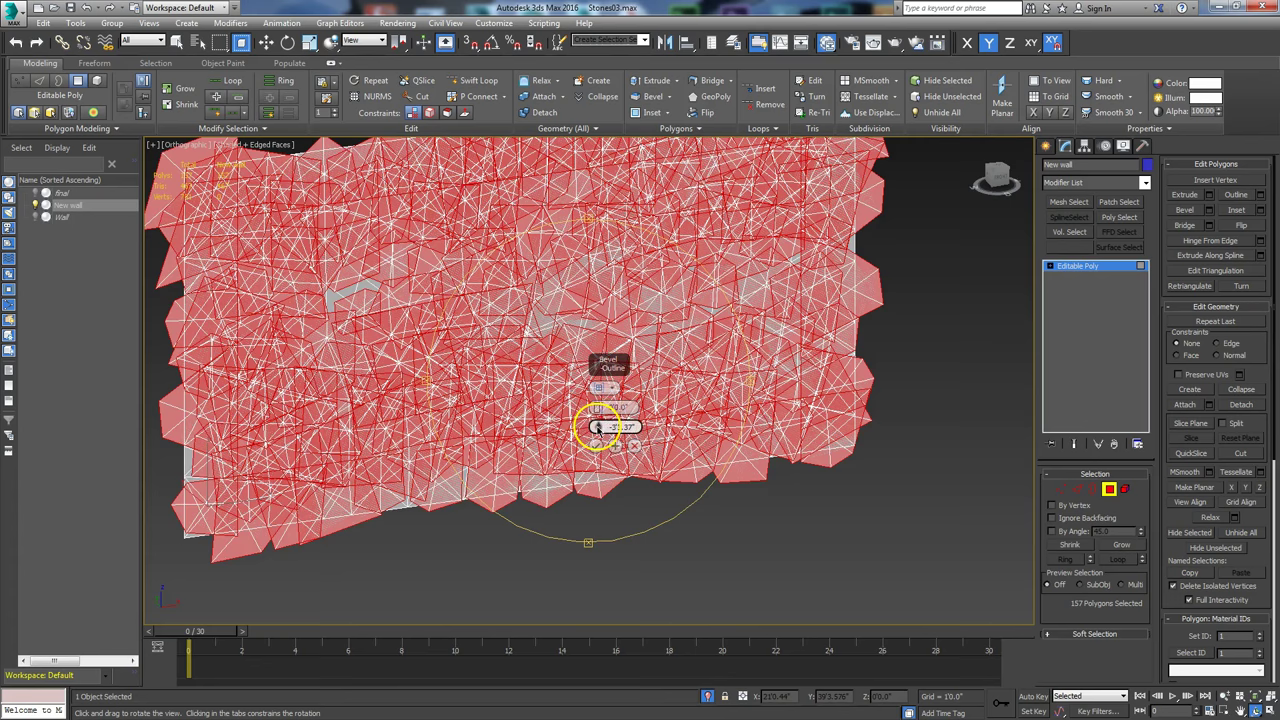
right_click(598, 427)
left_click_drag(428, 405, 563, 486)
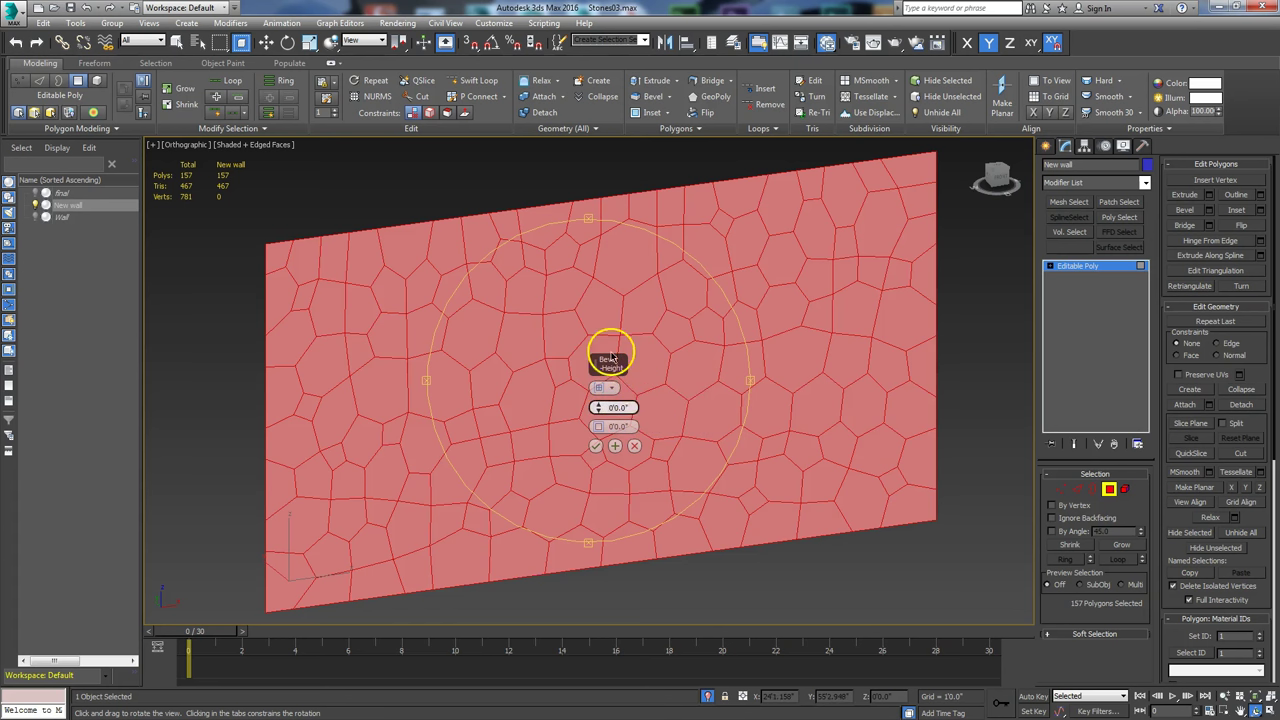
Step: Bevel the selected cells By Polygon with a slight height and a narrowed outline so each stone has sloped sides
left_click(611, 391)
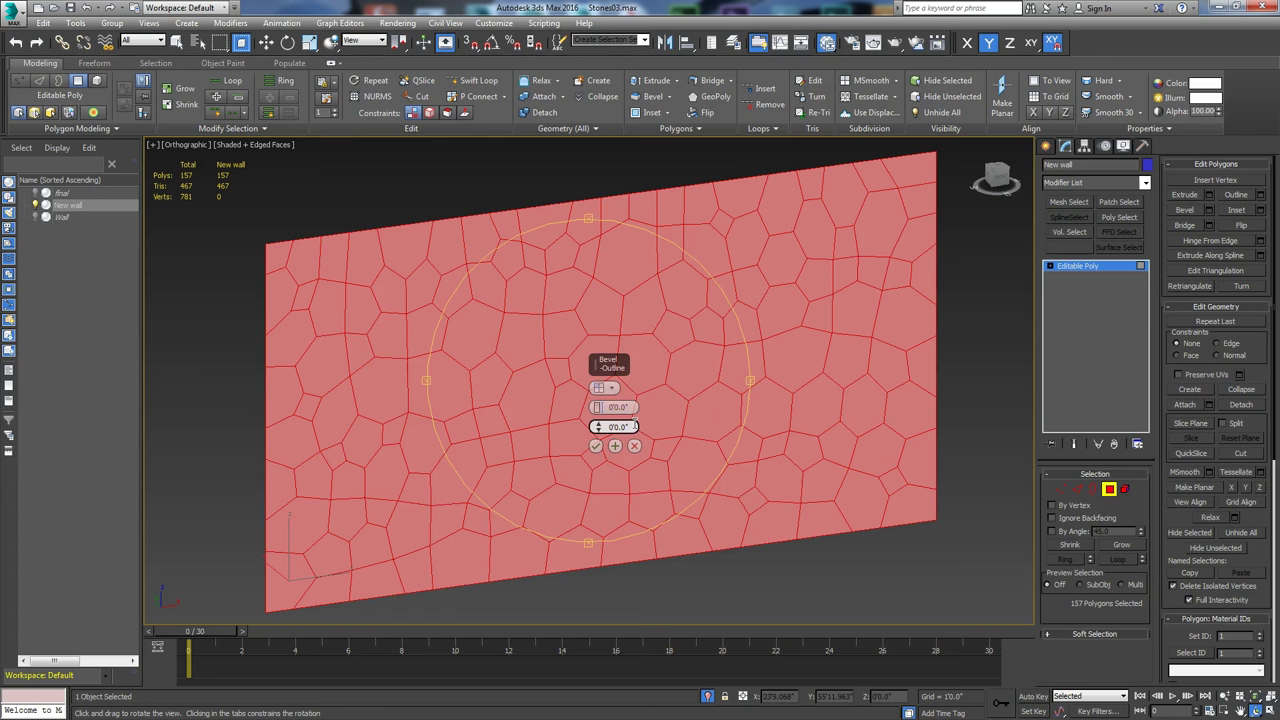
left_click_drag(598, 407, 598, 405)
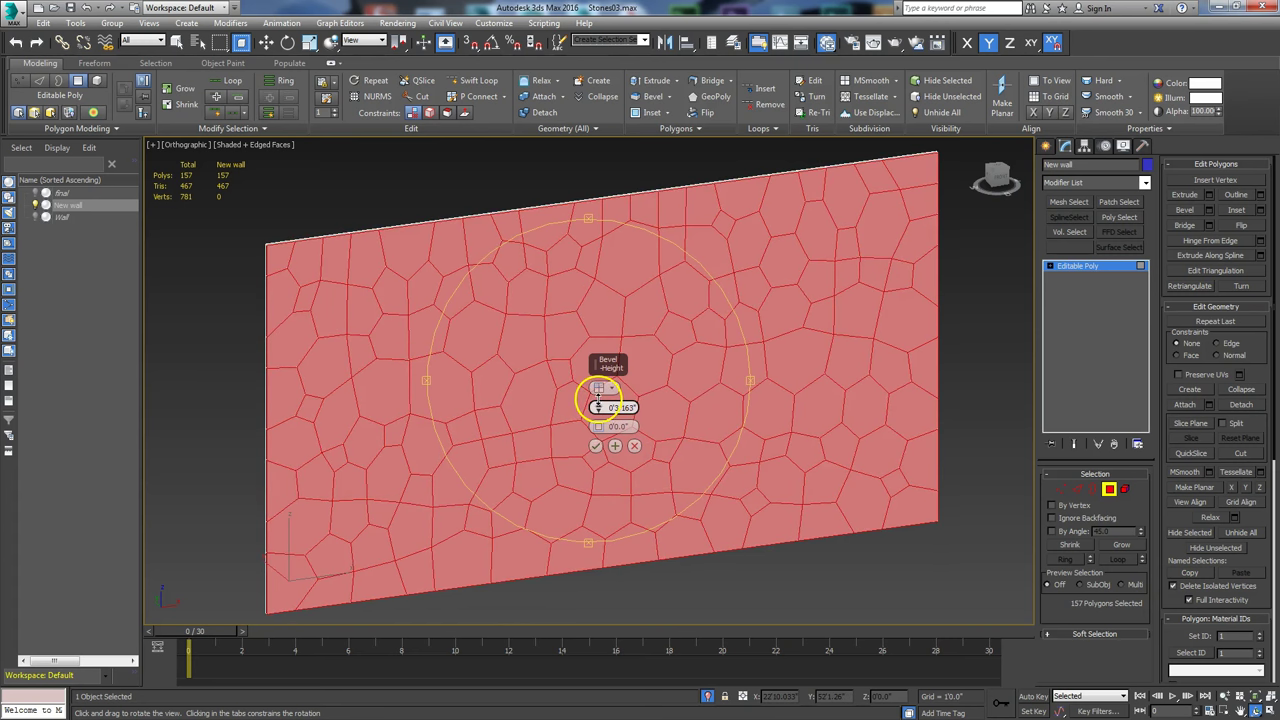
middle_click_drag(523, 417, 612, 462, "alt")
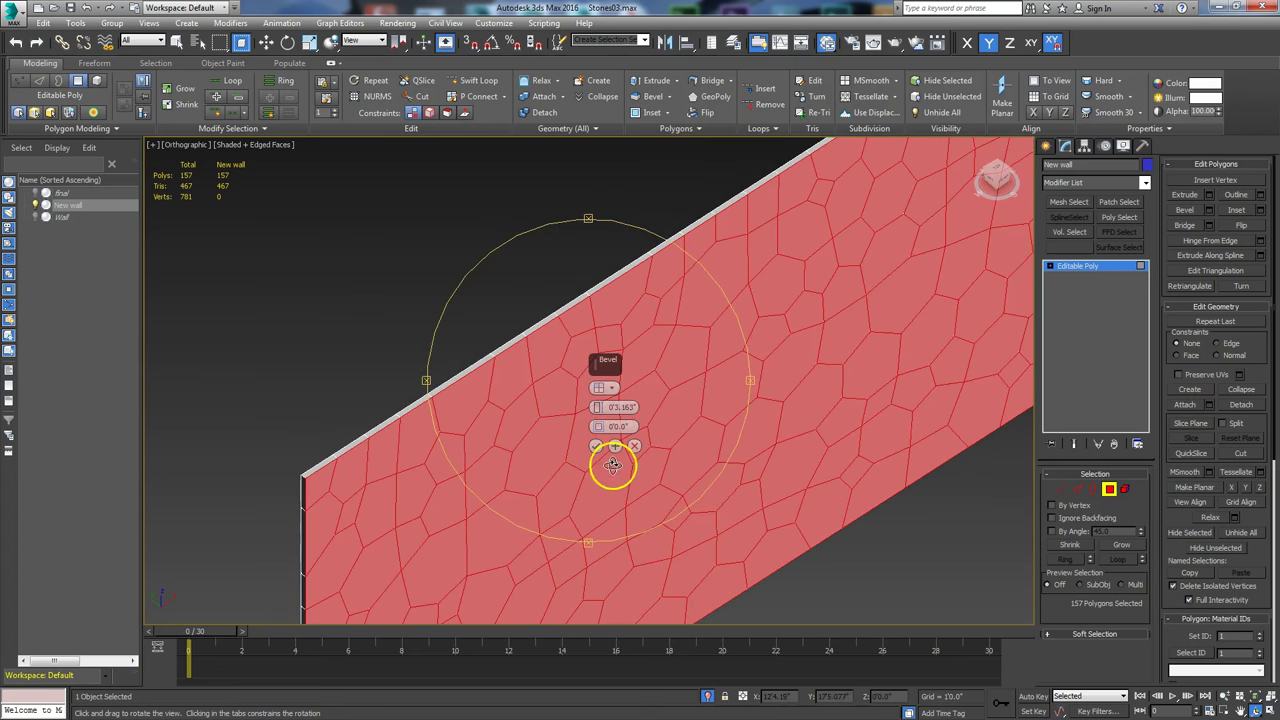
left_click_drag(598, 407, 599, 402)
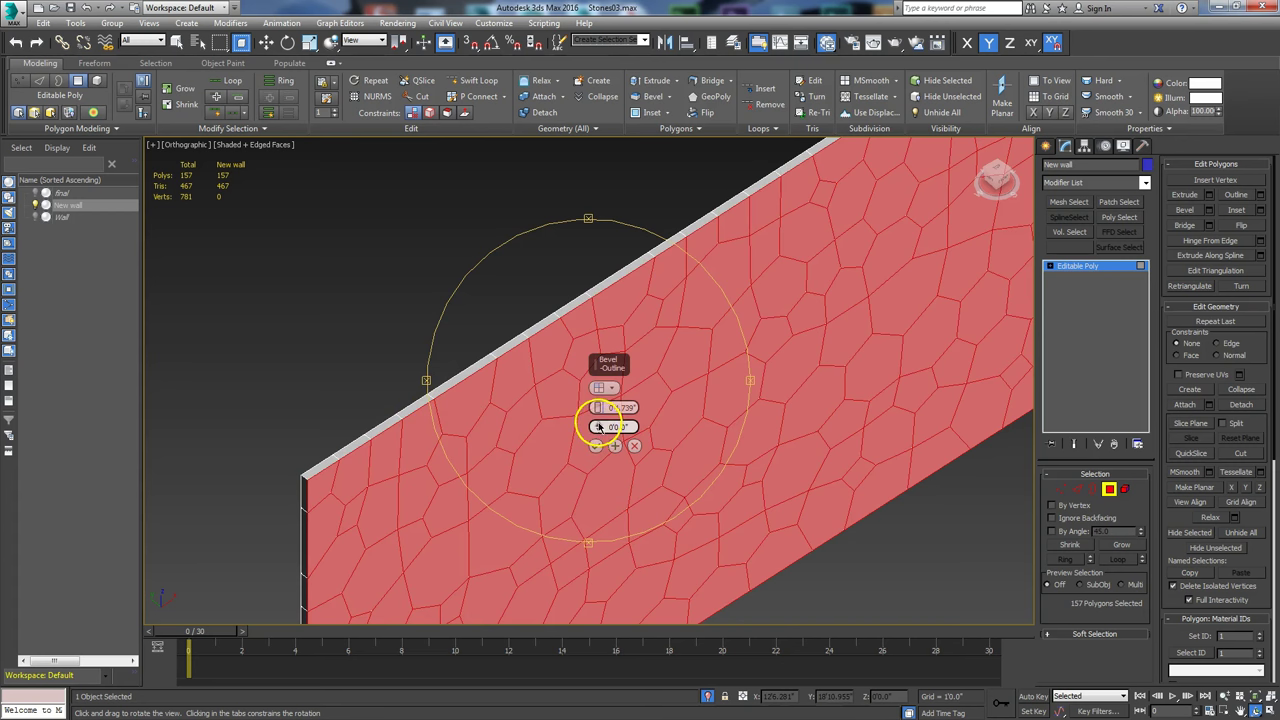
left_click_drag(598, 426, 598, 427)
mouse_move(555, 484)
left_mouse_down()
mouse_move(503, 403)
mouse_move(477, 389)
mouse_move(474, 437)
mouse_move(527, 440)
left_mouse_up()
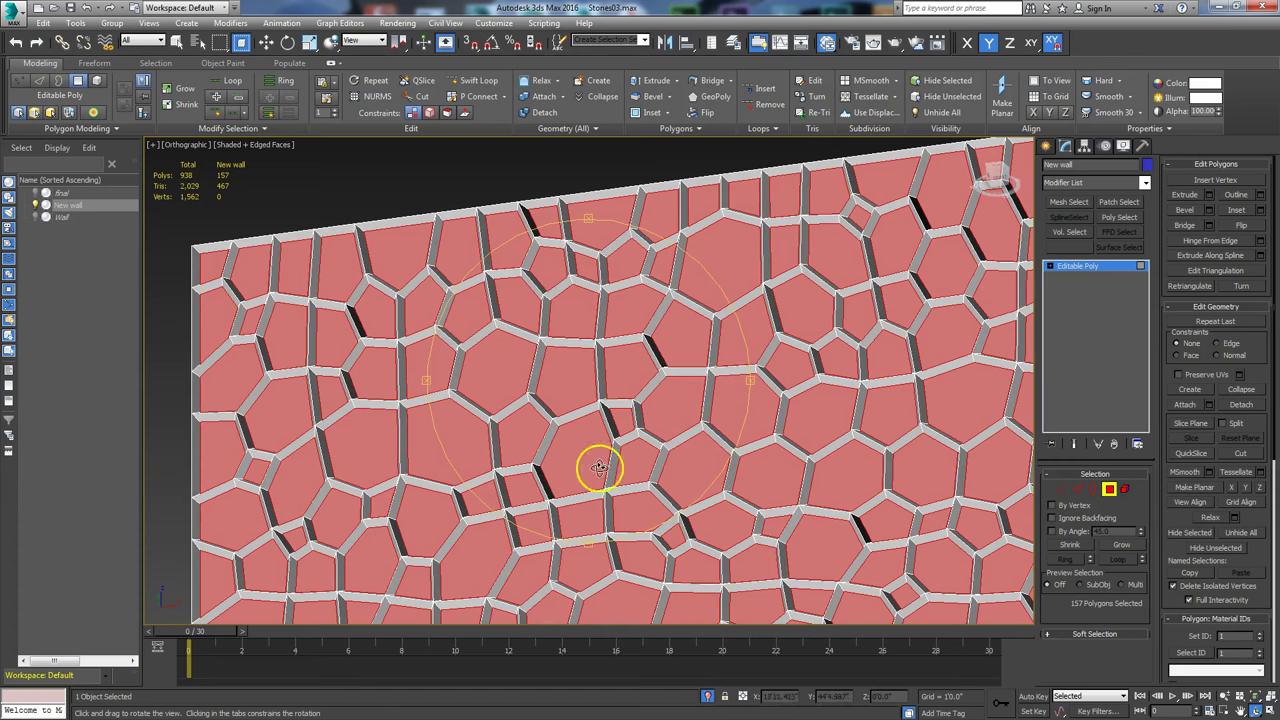
left_click_drag(606, 453, 641, 478)
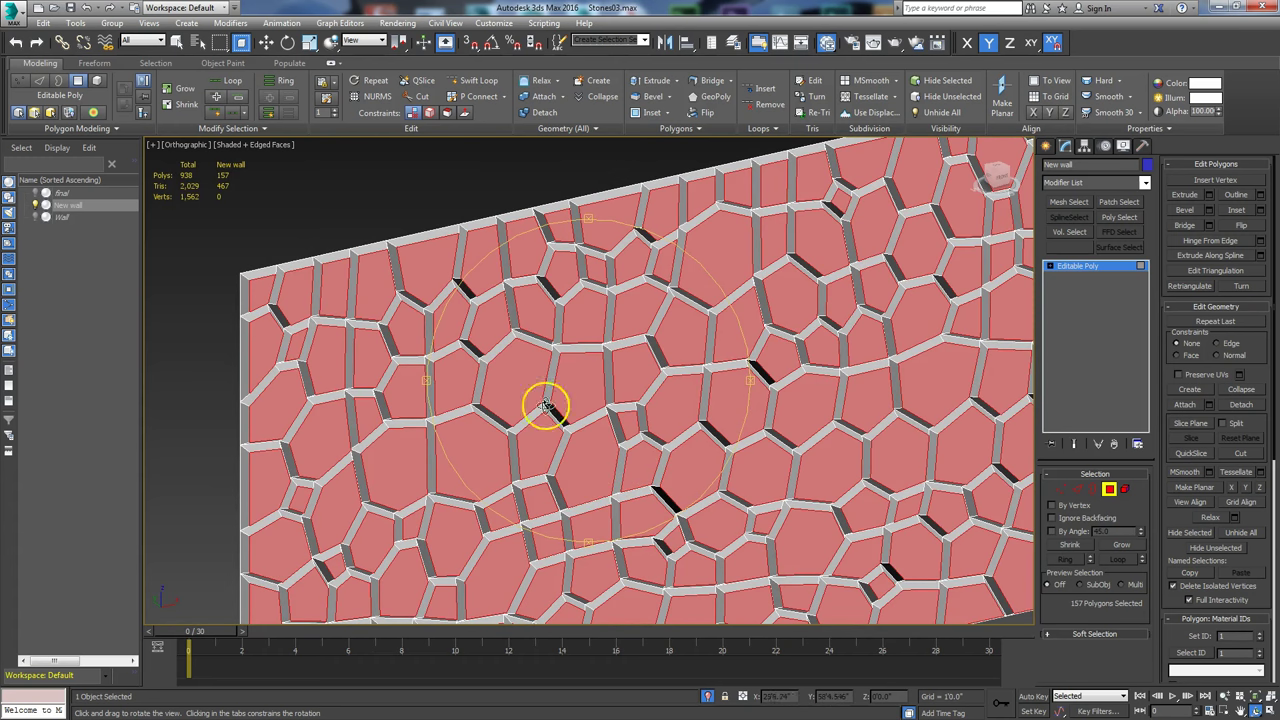
Step: Inset the front faces of all beveled stones by a small amount to add a narrow border inside each one
key("shift+z")
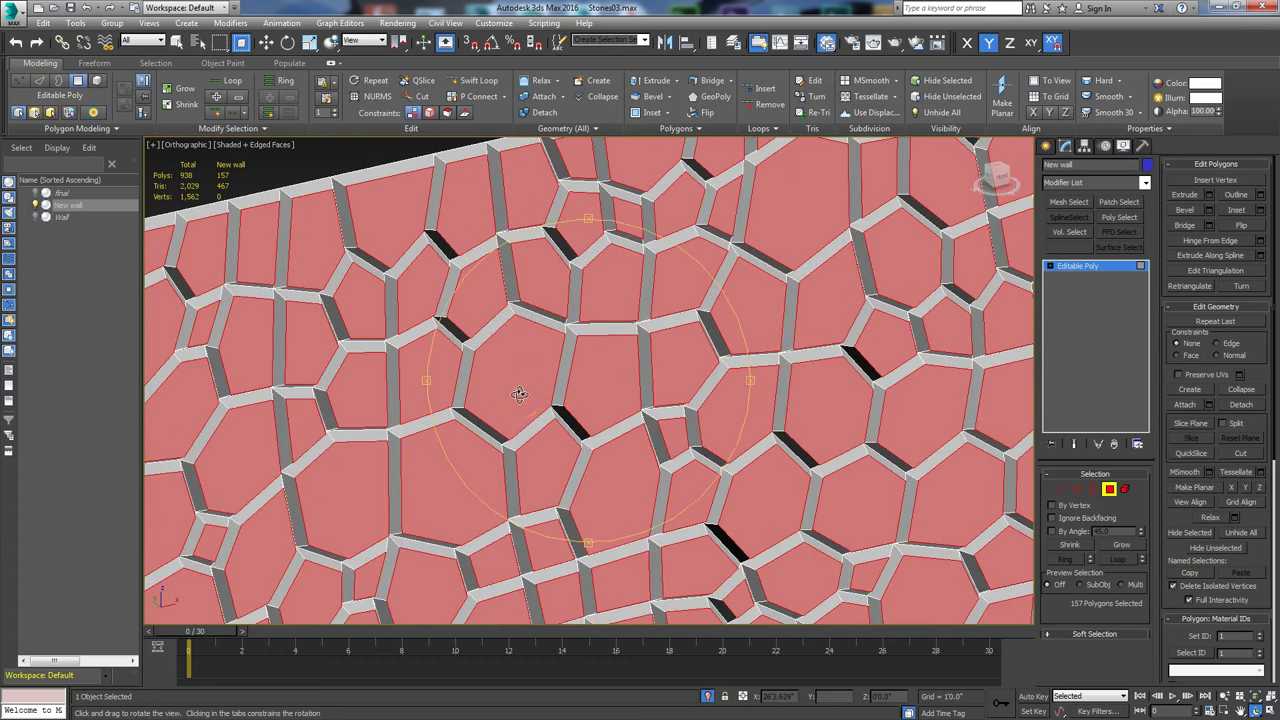
left_click(1224, 211)
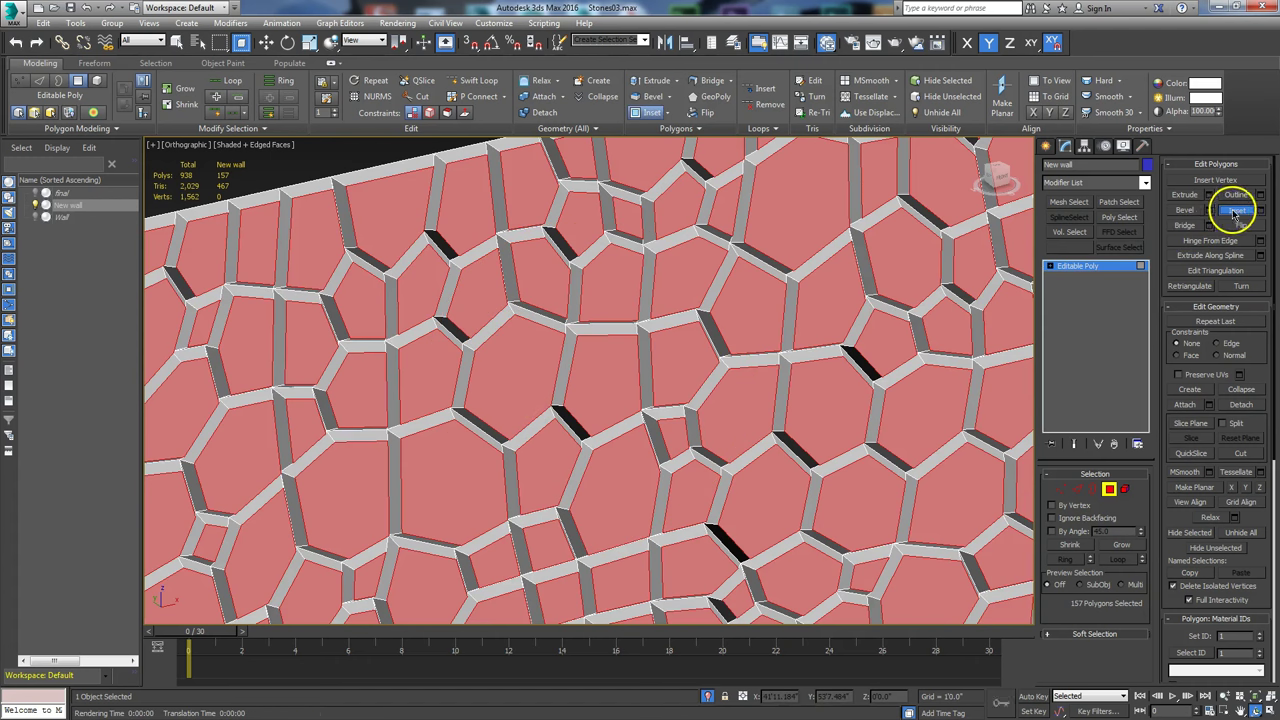
left_click(1260, 211)
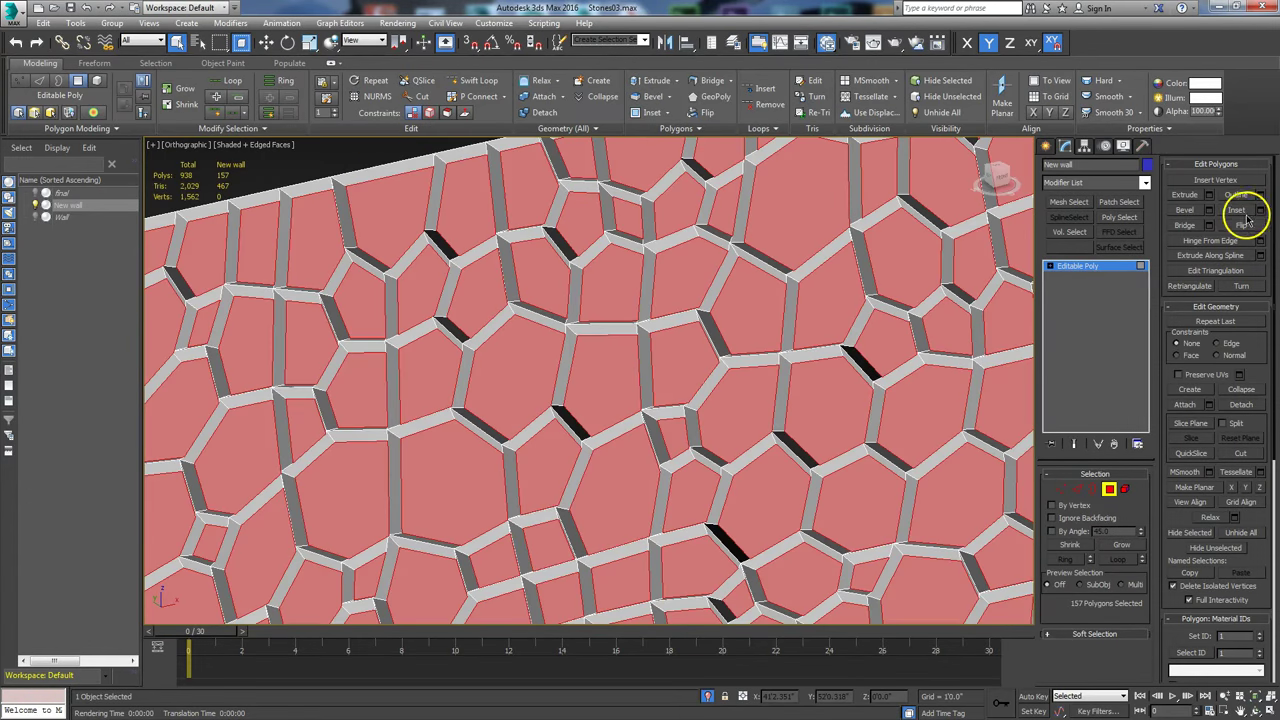
left_click(1237, 211)
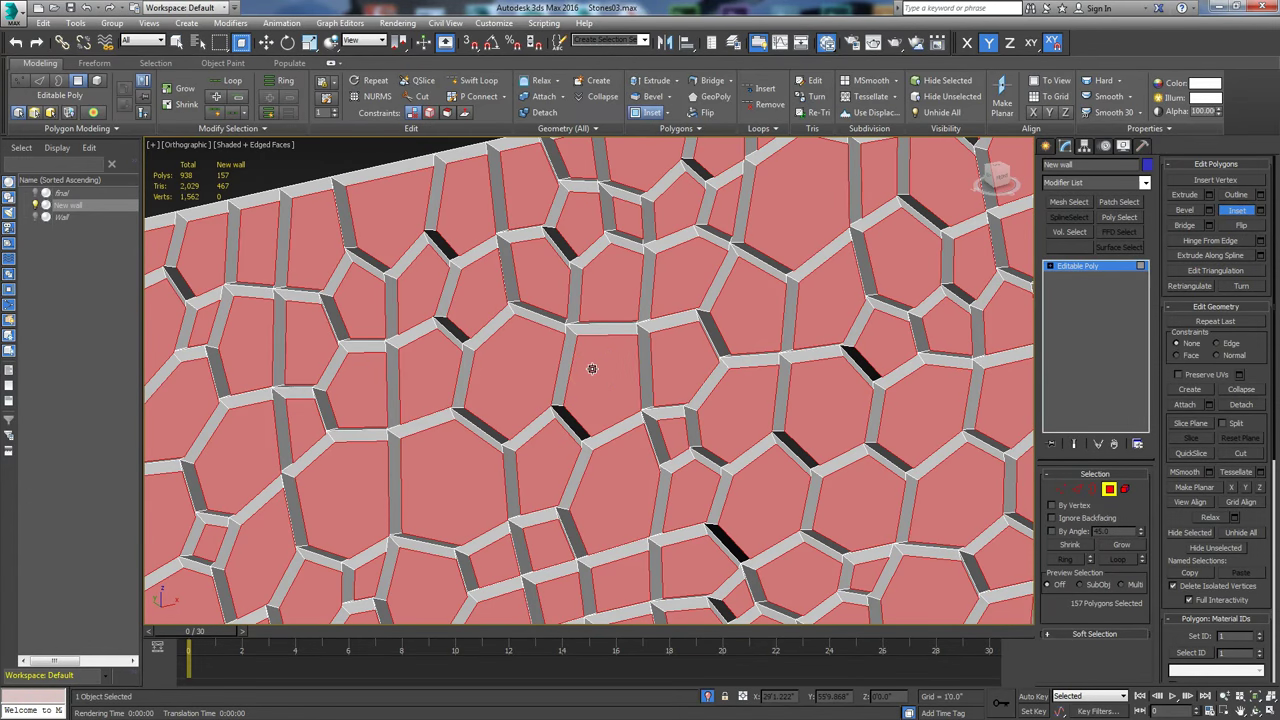
left_click_drag(592, 370, 592, 373)
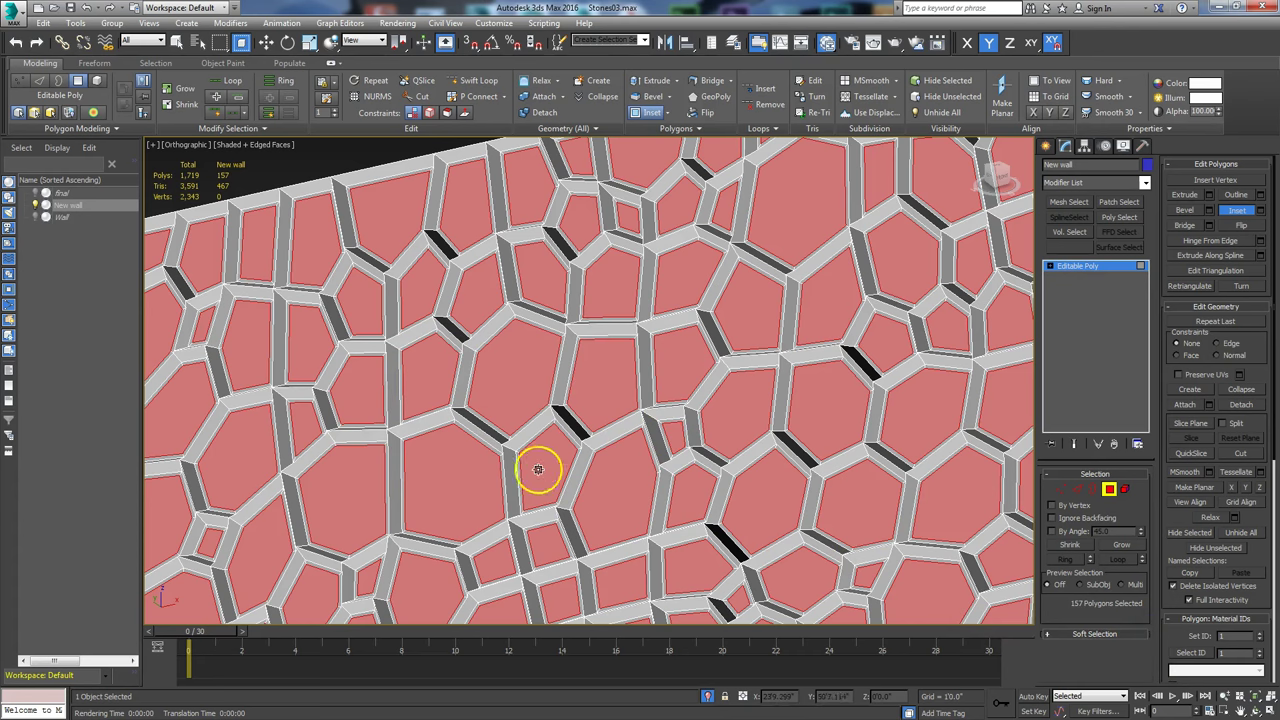
scroll(507, 461, "up", 2)
scroll(480, 447, "down", 2)
middle_click_drag(449, 434, 429, 457, "alt")
scroll(520, 463, "up", 2)
middle_click_drag(520, 463, 514, 478, "alt")
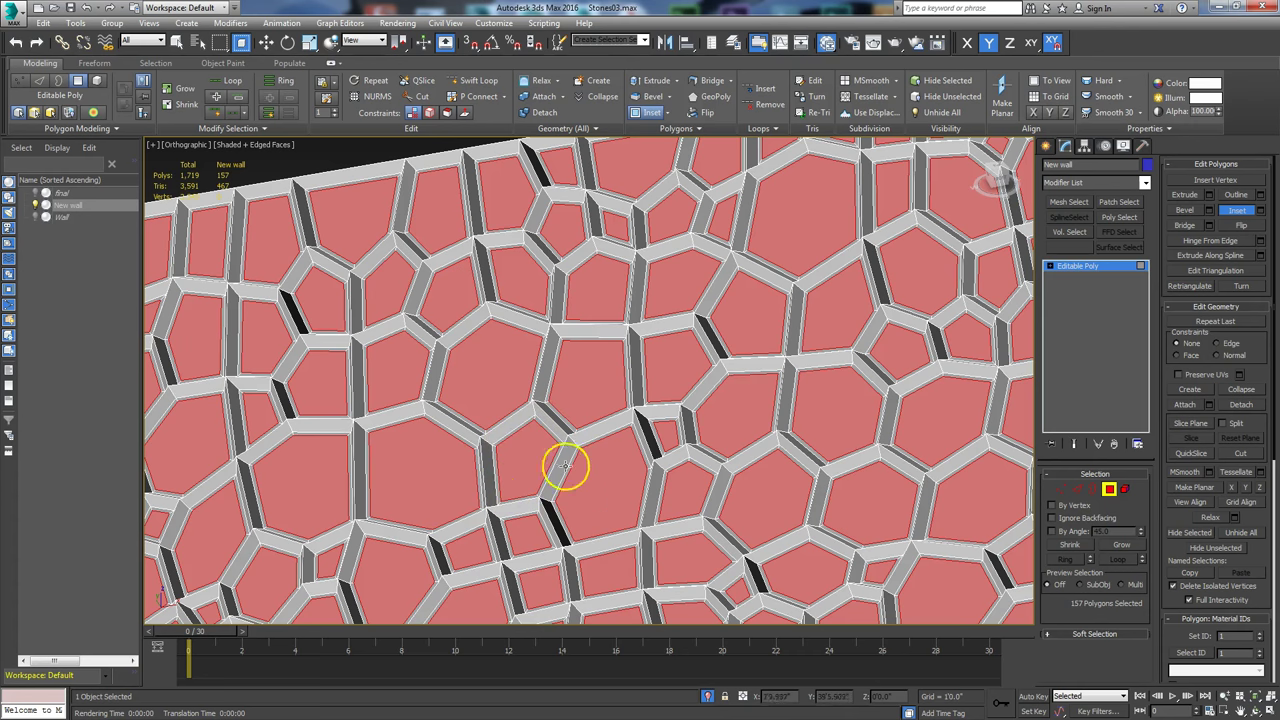
Step: Convert the face selection to its border edges, extend it to the edge rings and set their crease to 1.0
left_click(1077, 489)
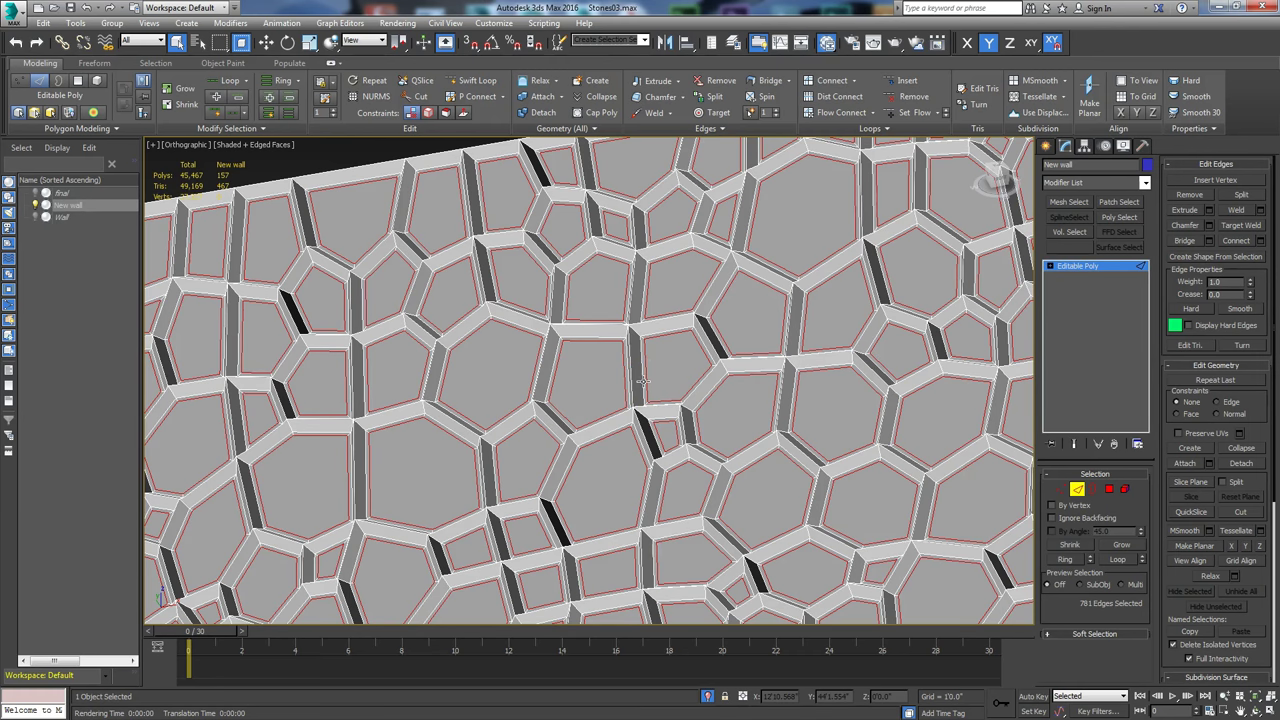
key("alt+r")
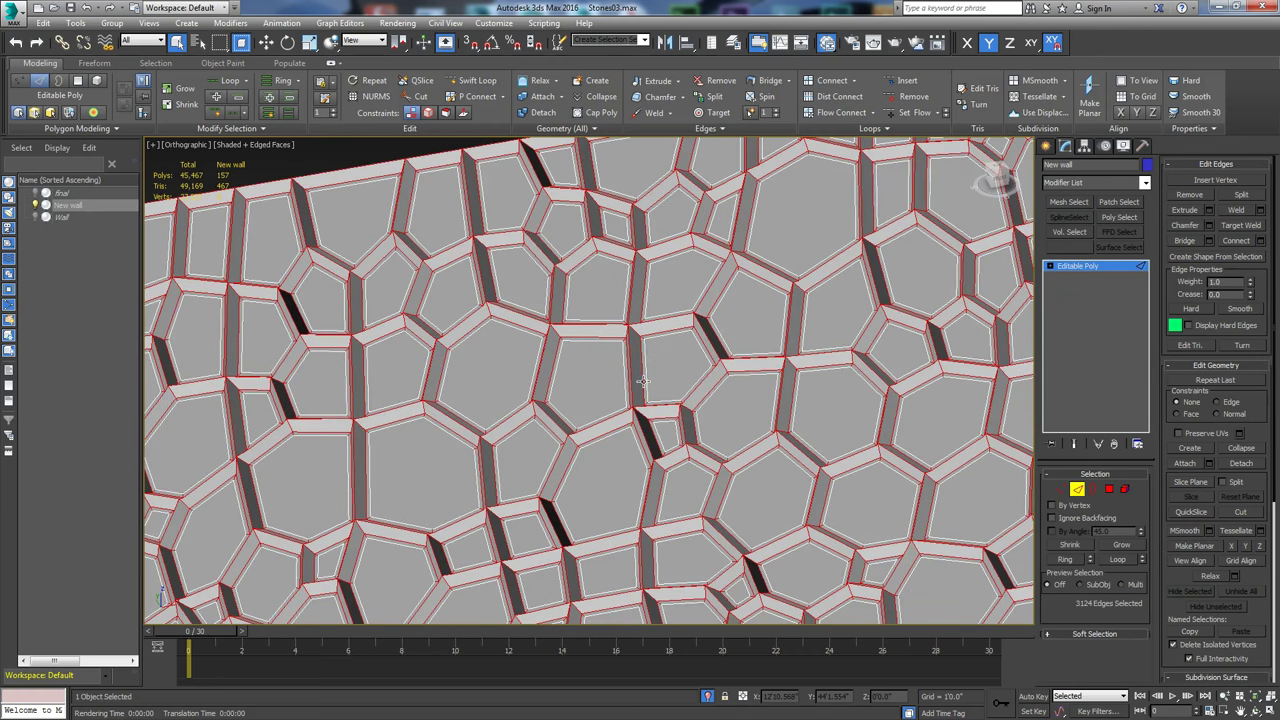
left_click(1226, 295)
left_click(1078, 490)
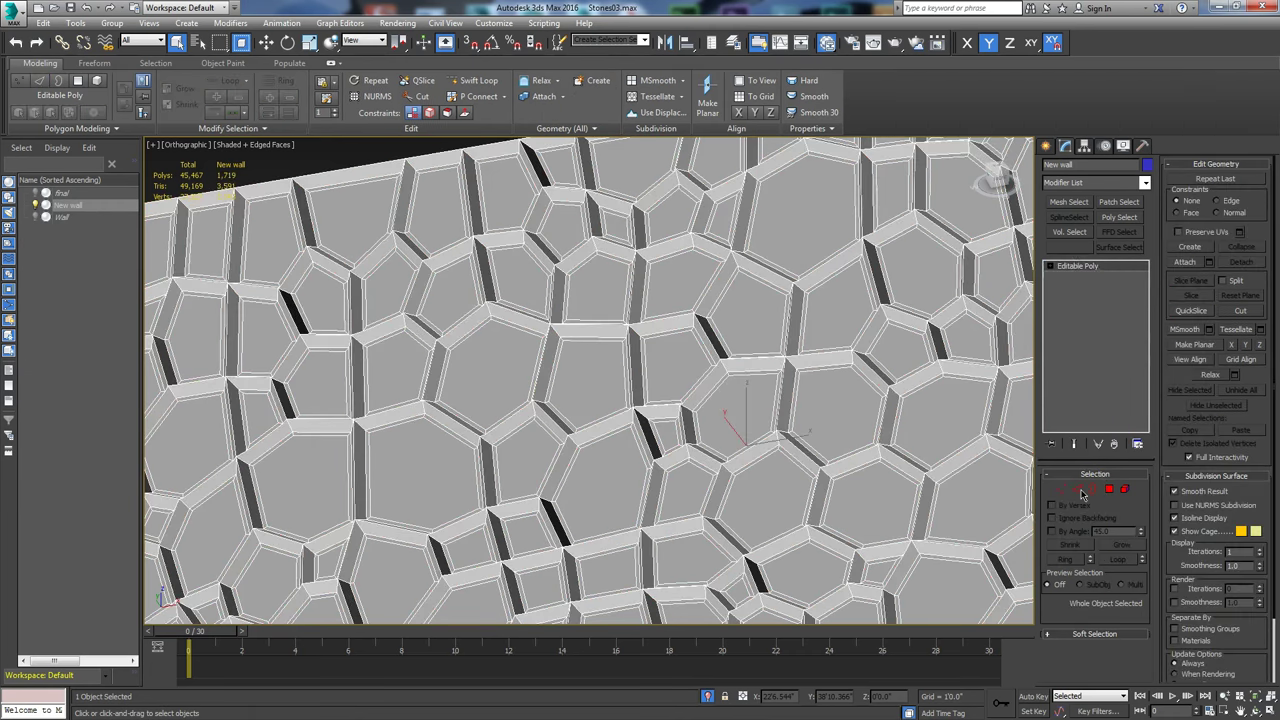
Step: Add a TurboSmooth modifier to the New wall object
left_click(1144, 183)
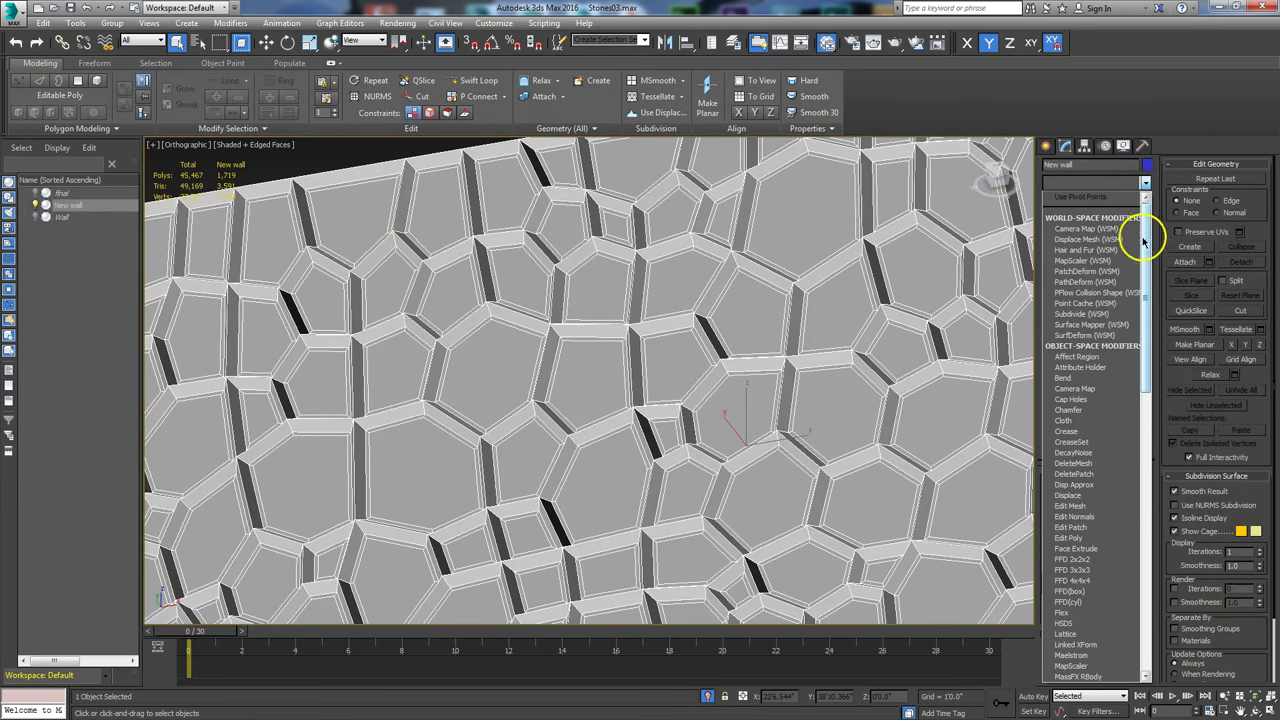
left_click_drag(1143, 234, 1078, 416)
left_click(1078, 416)
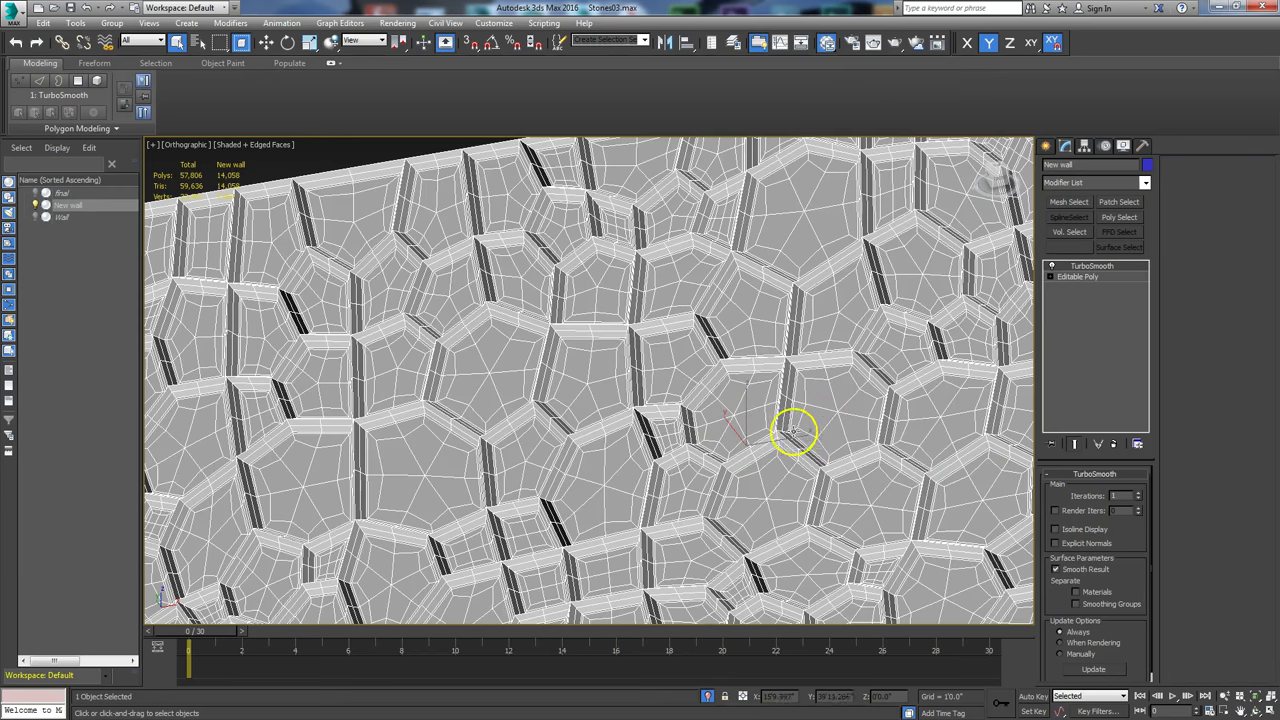
Step: Compare the smoothed stones with edged faces shown and hidden to examine the added subdivision and the edge sharpness
left_click(673, 380)
key("F4")
key("F4")
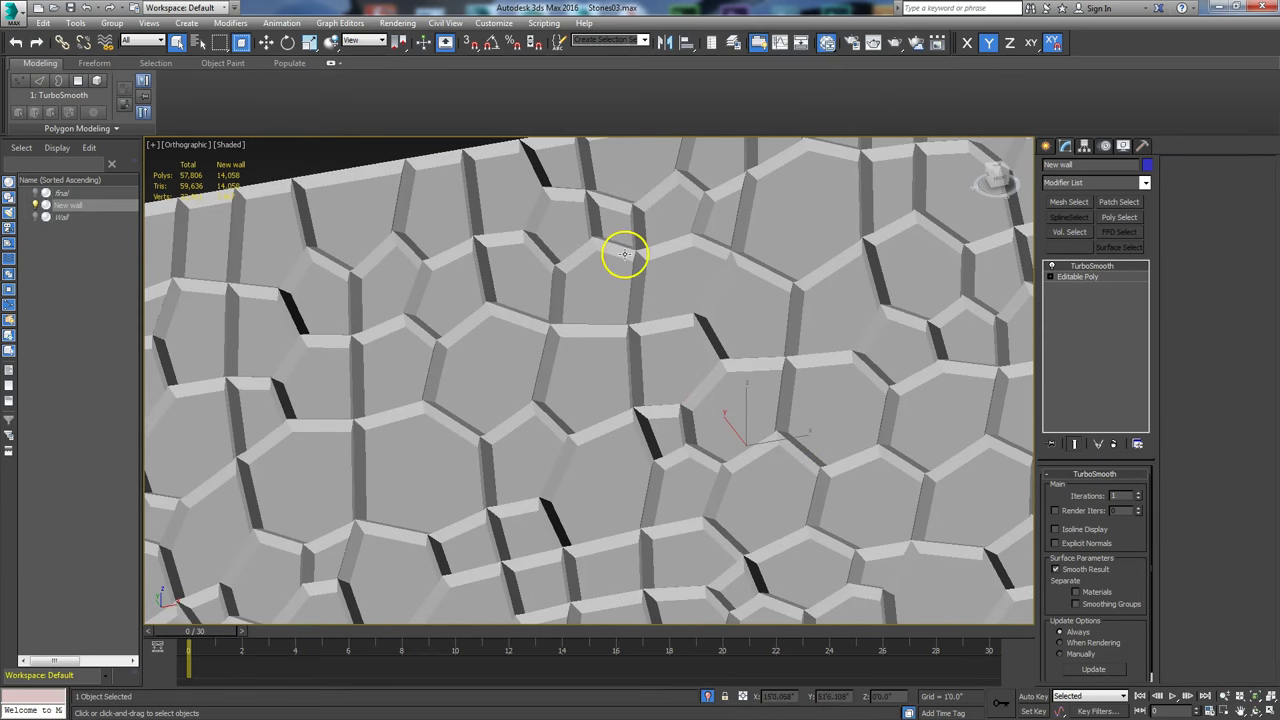
key("F4")
key("F4")
key("F4")
key("F4")
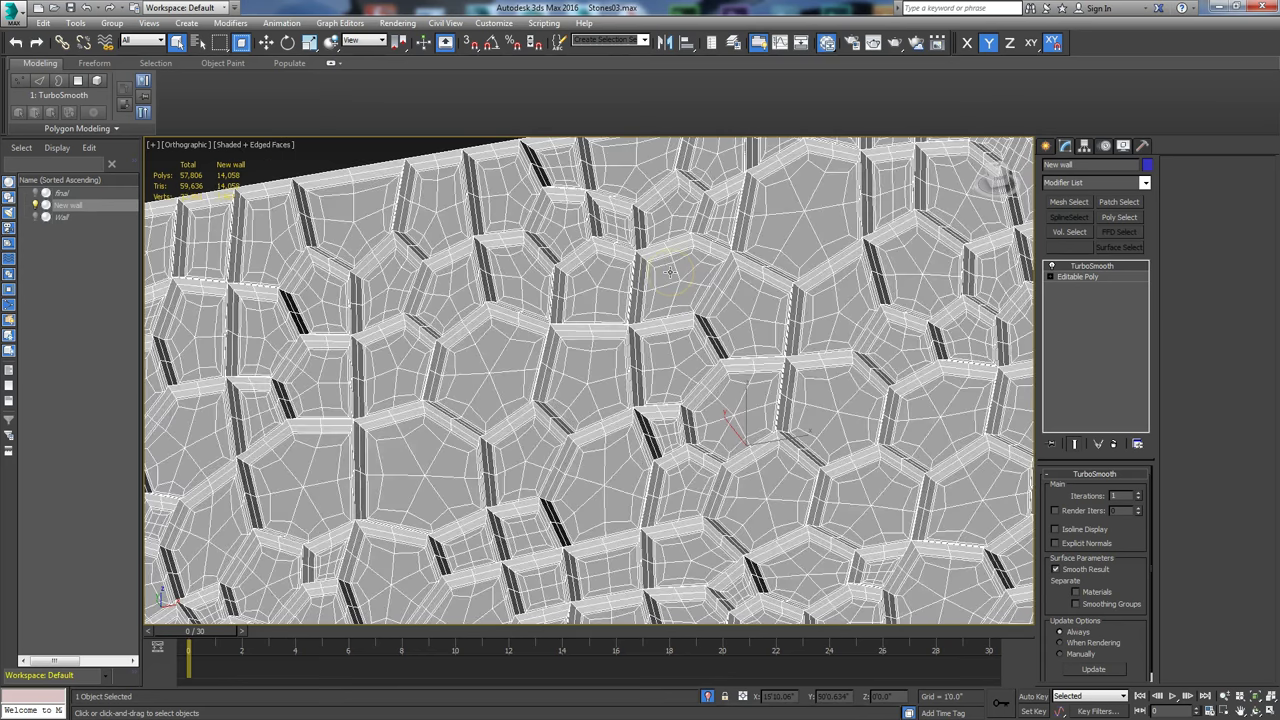
key("F4")
key("F4")
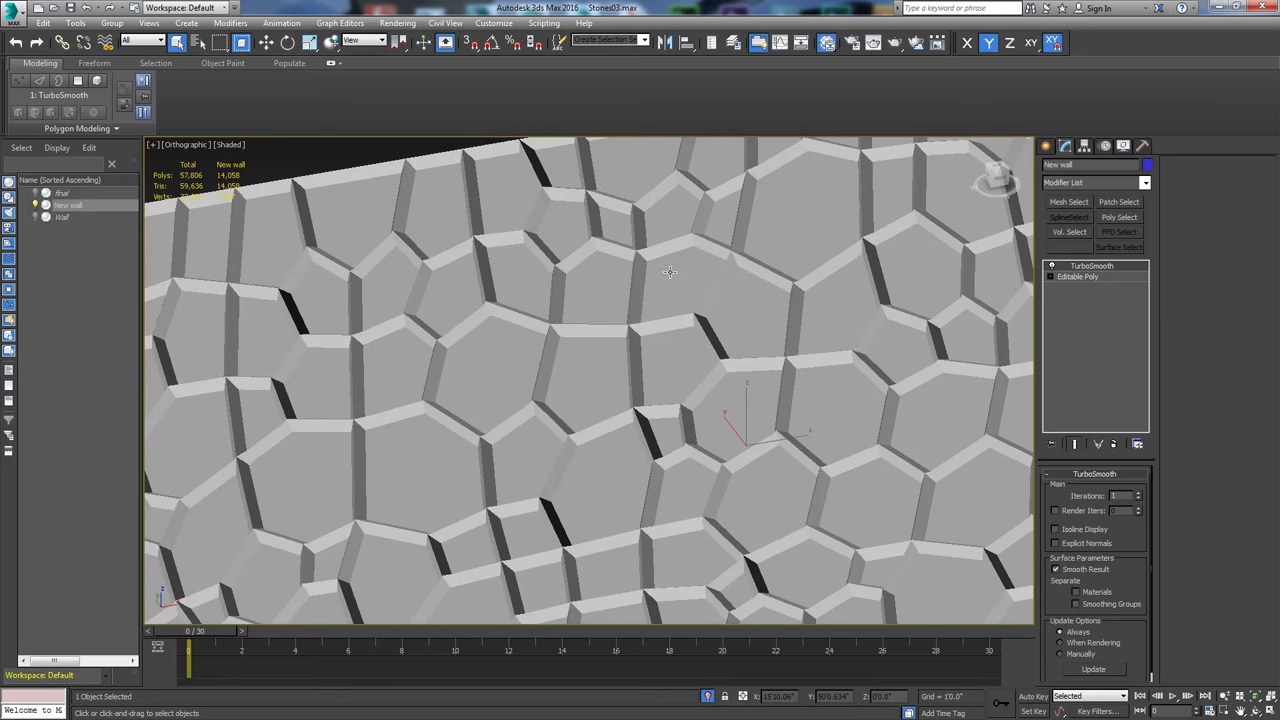
key("F4")
key("F4")
Step: Copy the TurboSmooth modifier and paste the duplicate on top of the New wall modifier stack
right_click(1090, 268)
left_click(1119, 322)
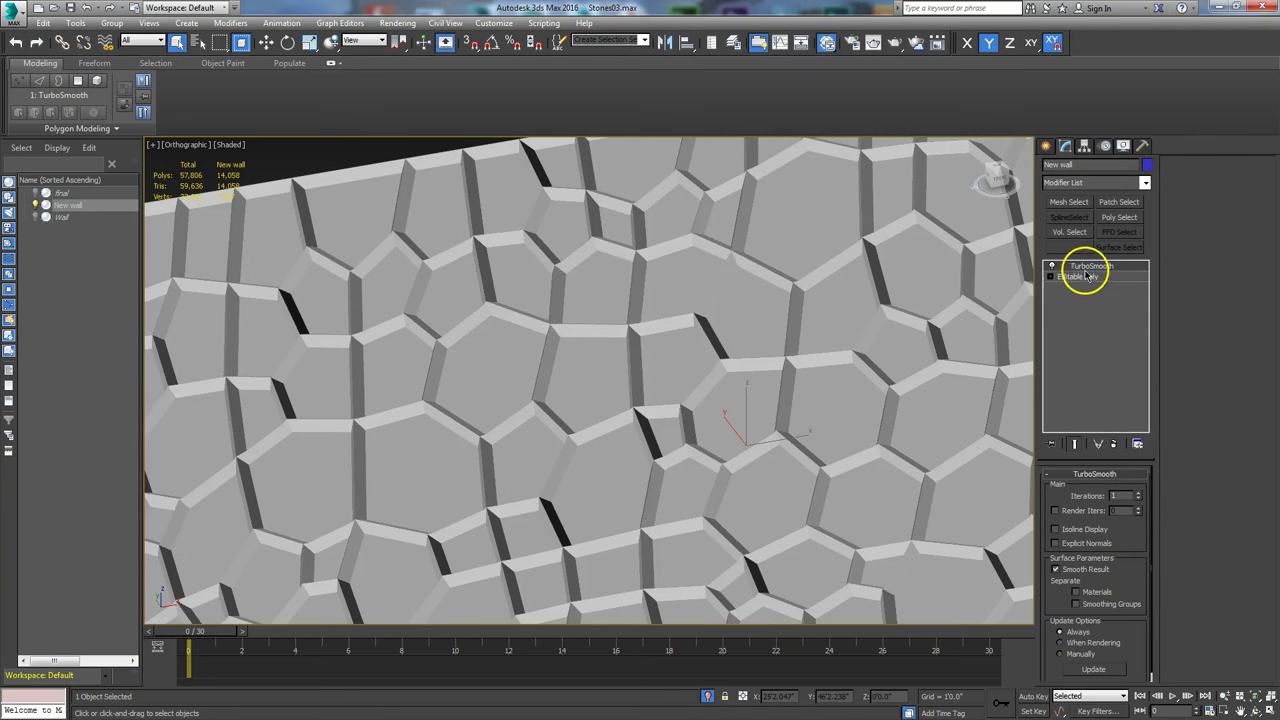
right_click(1085, 272)
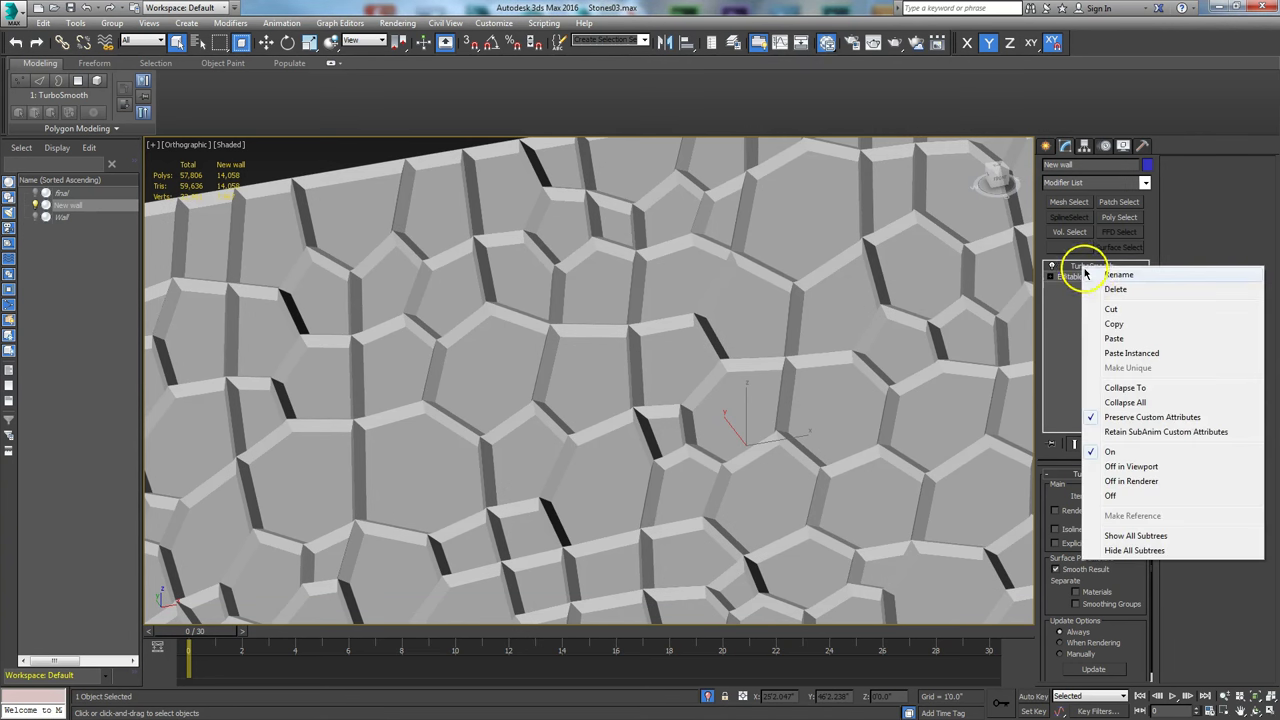
left_click(1114, 340)
key("F4")
key("F4")
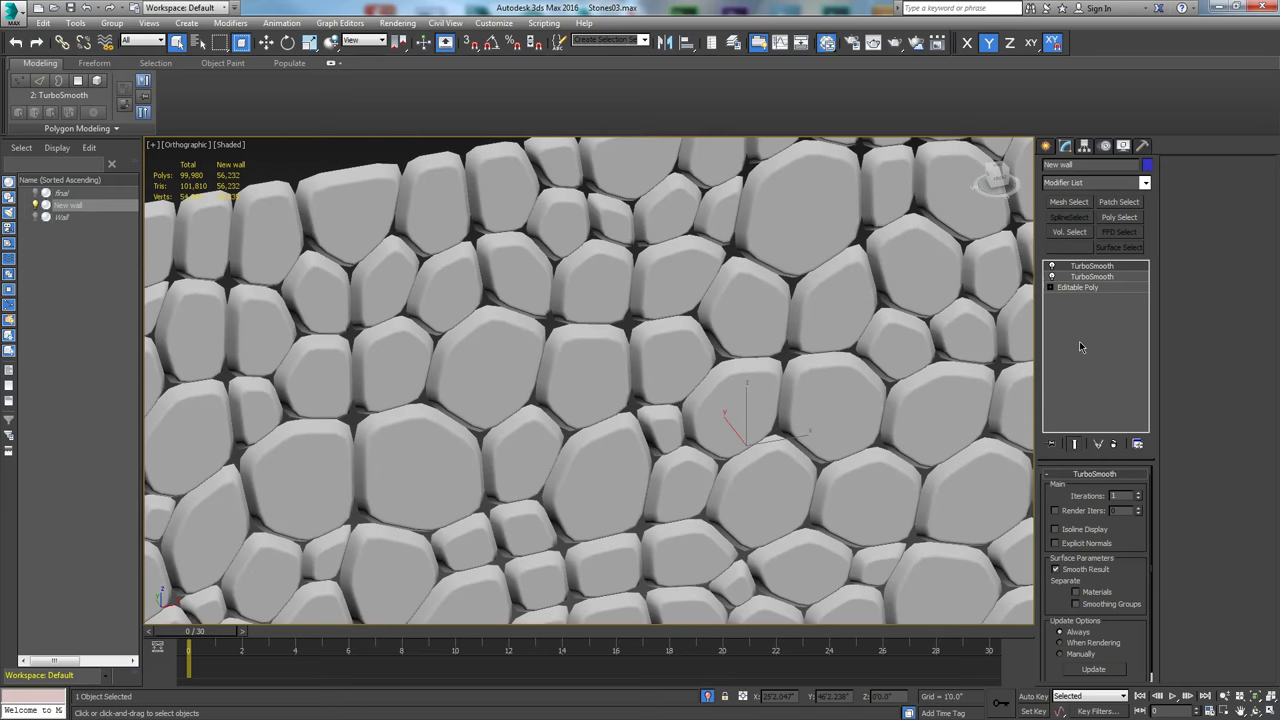
Step: Set the lower TurboSmooth modifier's iterations to 2 and inspect the stones with and without edged faces
left_click(1085, 276)
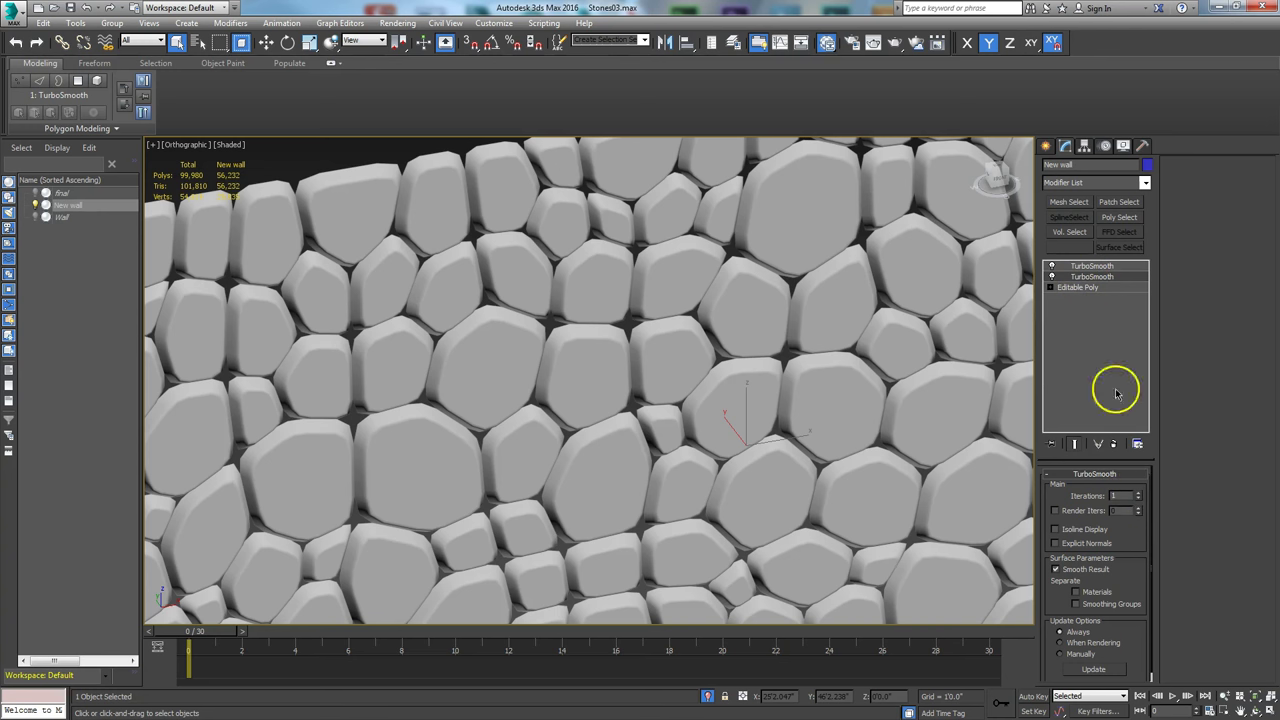
left_click(1139, 493)
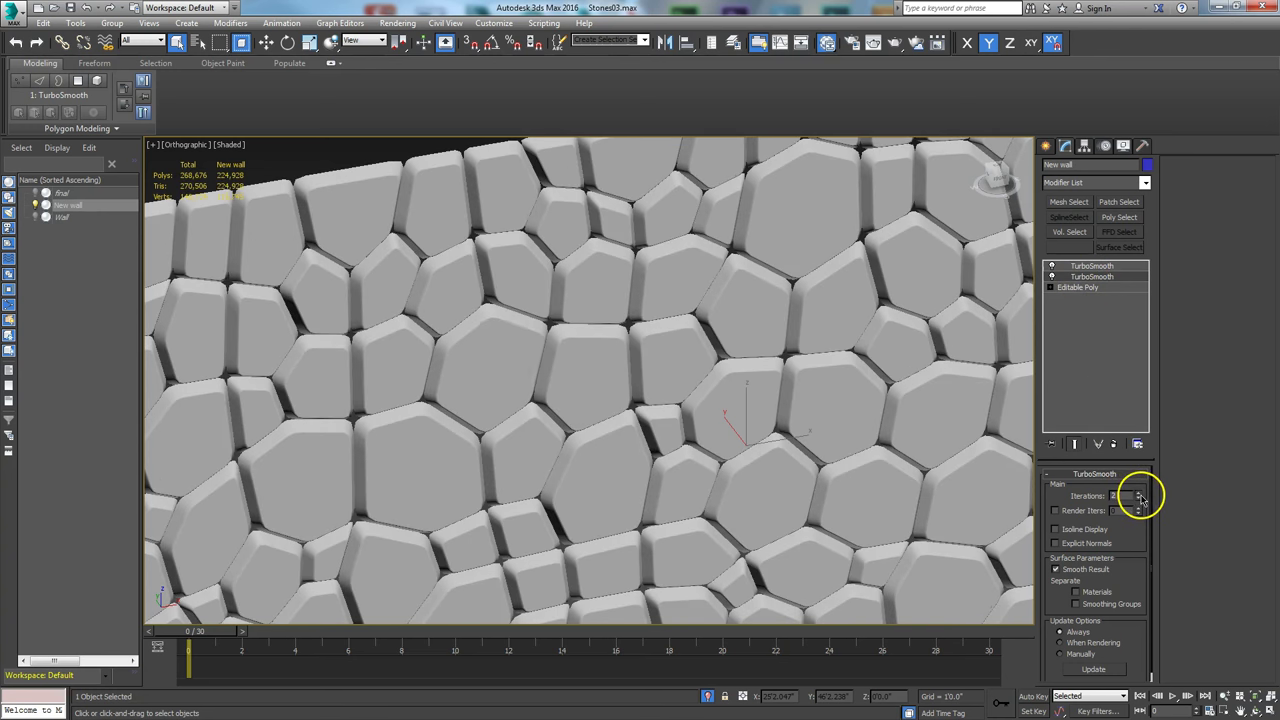
left_click(1256, 709)
mouse_move(517, 317)
left_mouse_down()
mouse_move(484, 307)
mouse_move(537, 314)
left_mouse_up()
left_click(1099, 267)
key("F4")
mouse_move(530, 410)
left_mouse_down()
mouse_move(594, 409)
mouse_move(529, 374)
mouse_move(557, 417)
mouse_move(589, 403)
mouse_move(580, 414)
mouse_move(514, 406)
mouse_move(590, 405)
left_mouse_up()
key("F4")
Step: Turn off both TurboSmooth modifiers and return to the edge selection of the underlying Editable Poly
left_click(1051, 265)
left_click(1051, 276)
left_click(1077, 287)
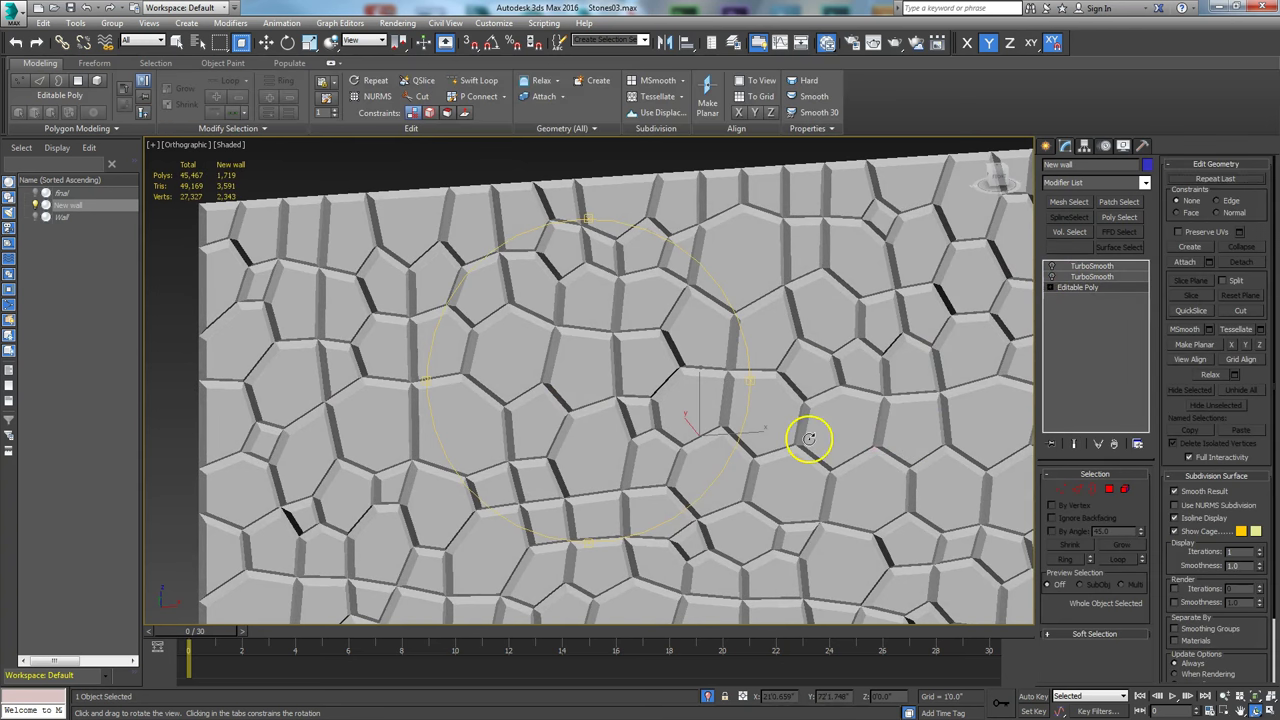
left_click(1075, 490)
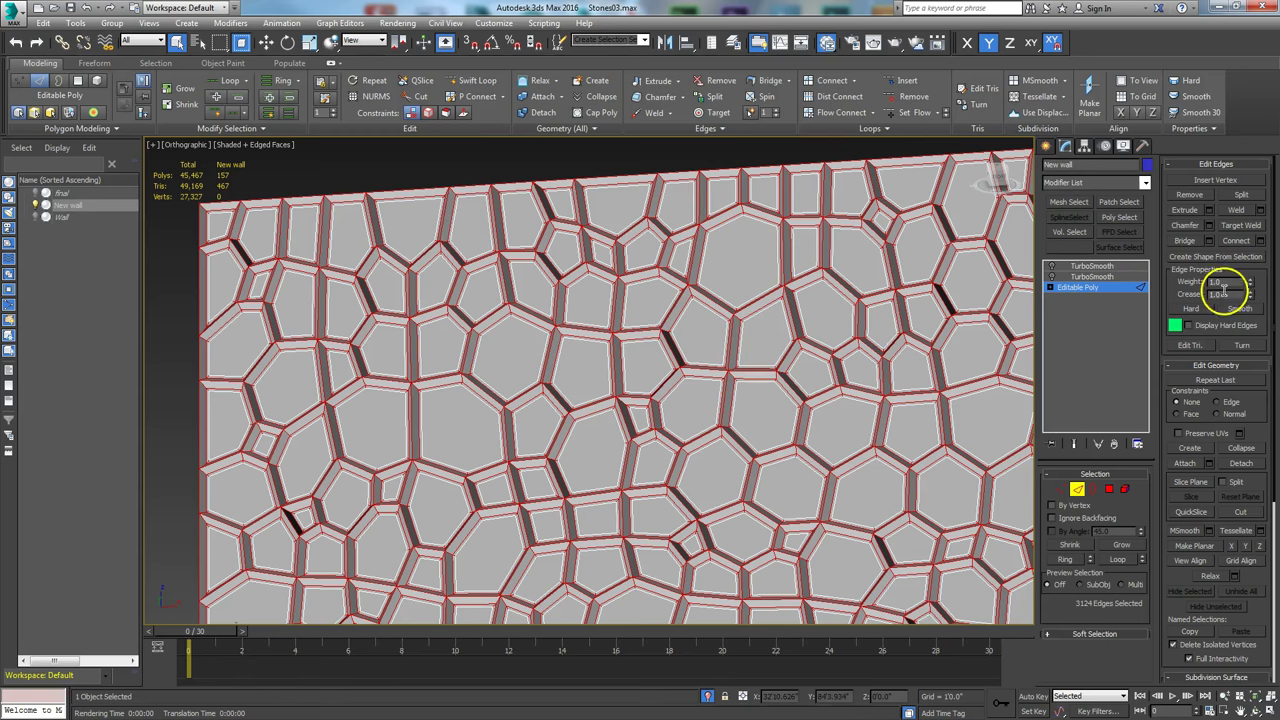
Step: Leave edge selection, turn the lower TurboSmooth back on, and compare the wall with edged faces shown and hidden
left_click(1077, 488)
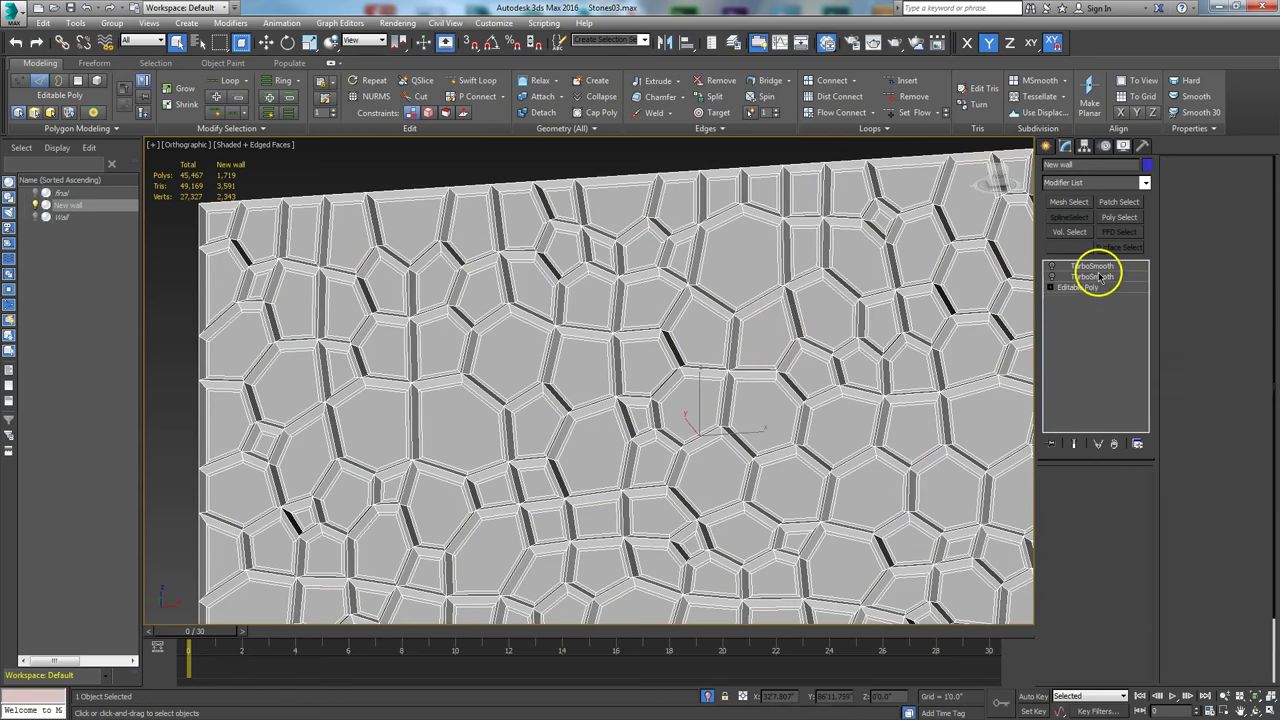
left_click(1090, 276)
left_click(1051, 277)
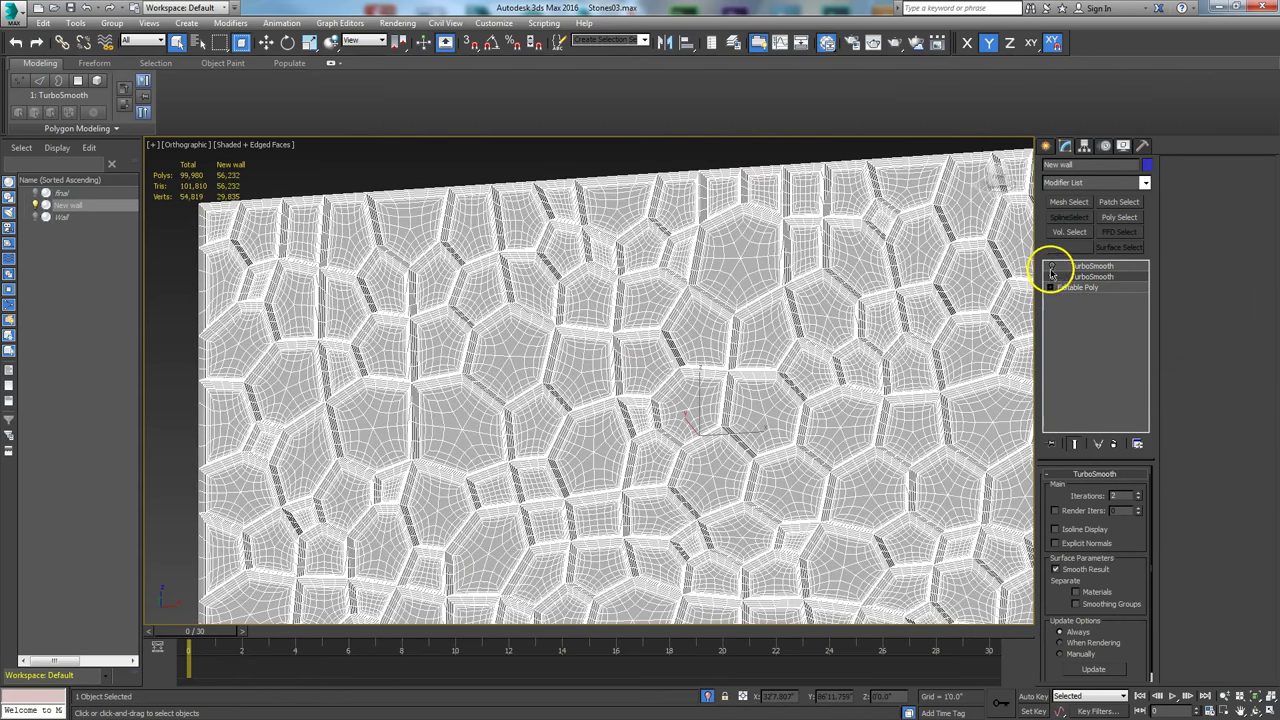
left_click(1051, 266)
left_click(1052, 266)
key("F4")
key("F4")
key("F4")
key("F4")
key("F4")
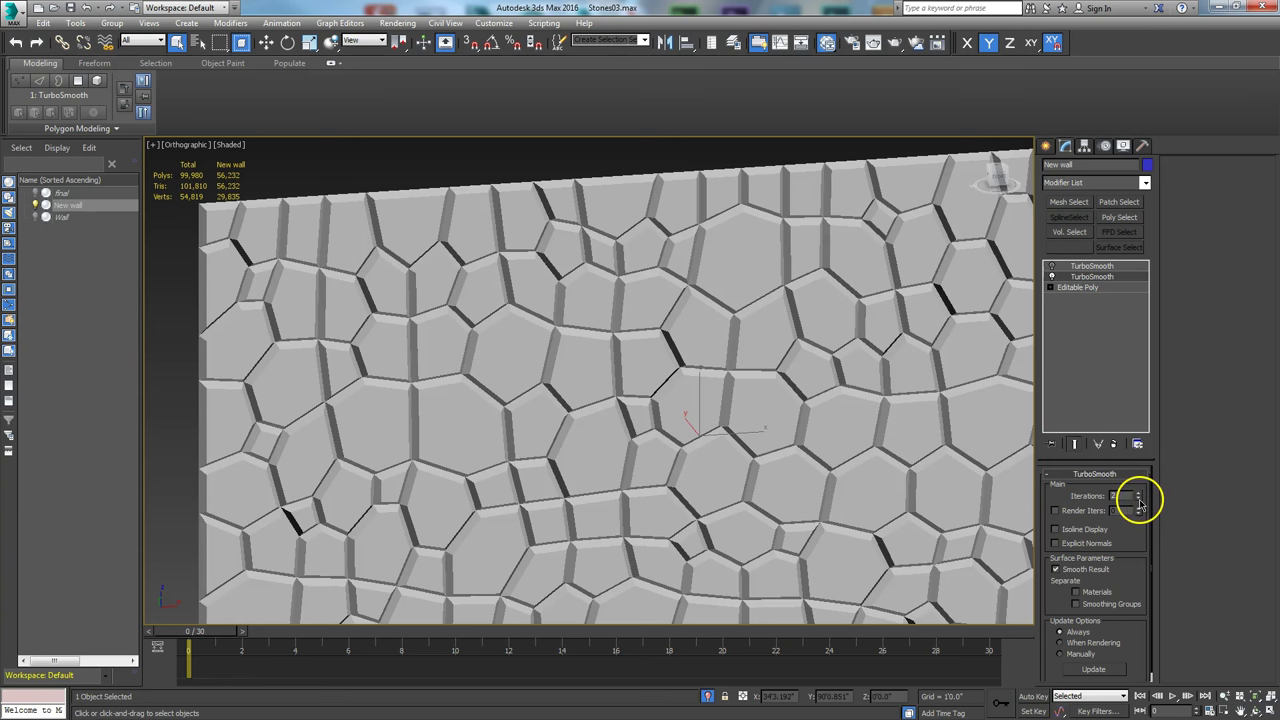
Step: Set the lower TurboSmooth's iterations to 1 and turn the upper TurboSmooth back on
left_click(1139, 502)
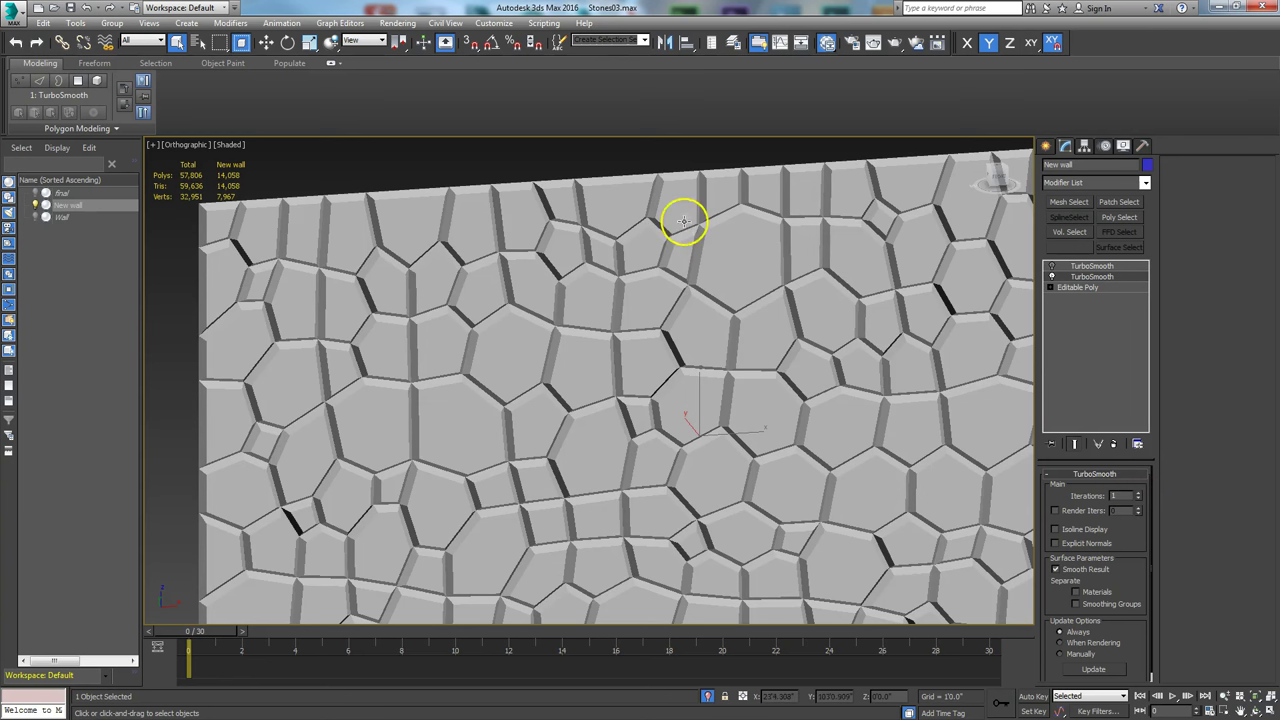
left_click(1049, 268)
left_click(1051, 266)
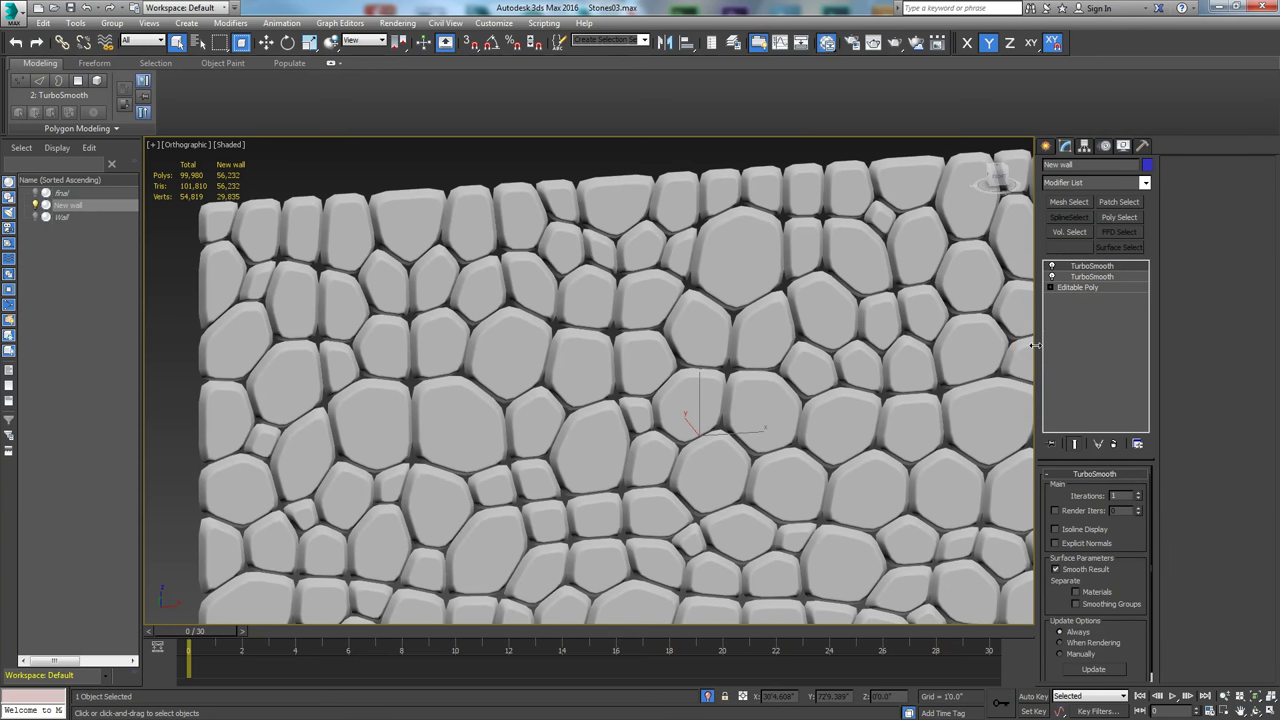
Step: Compare 2 and 3 iterations on the lower TurboSmooth and settle on 2
left_click(1080, 276)
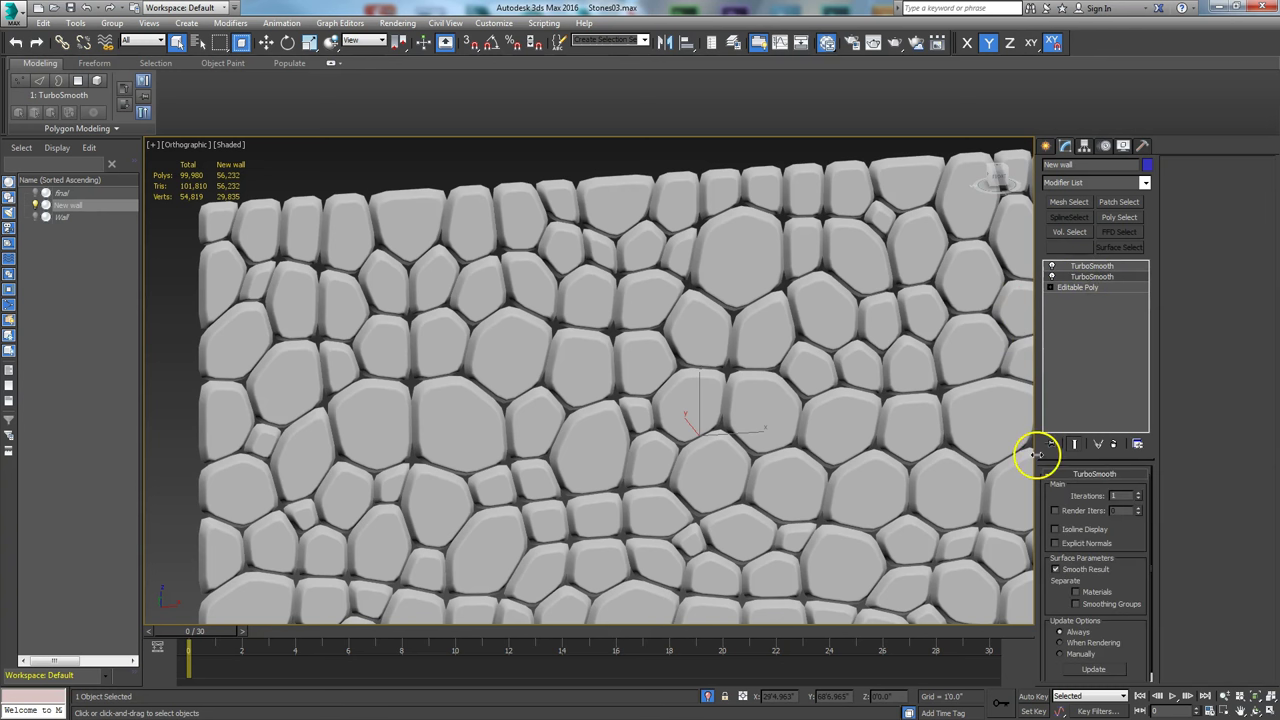
left_click(1139, 493)
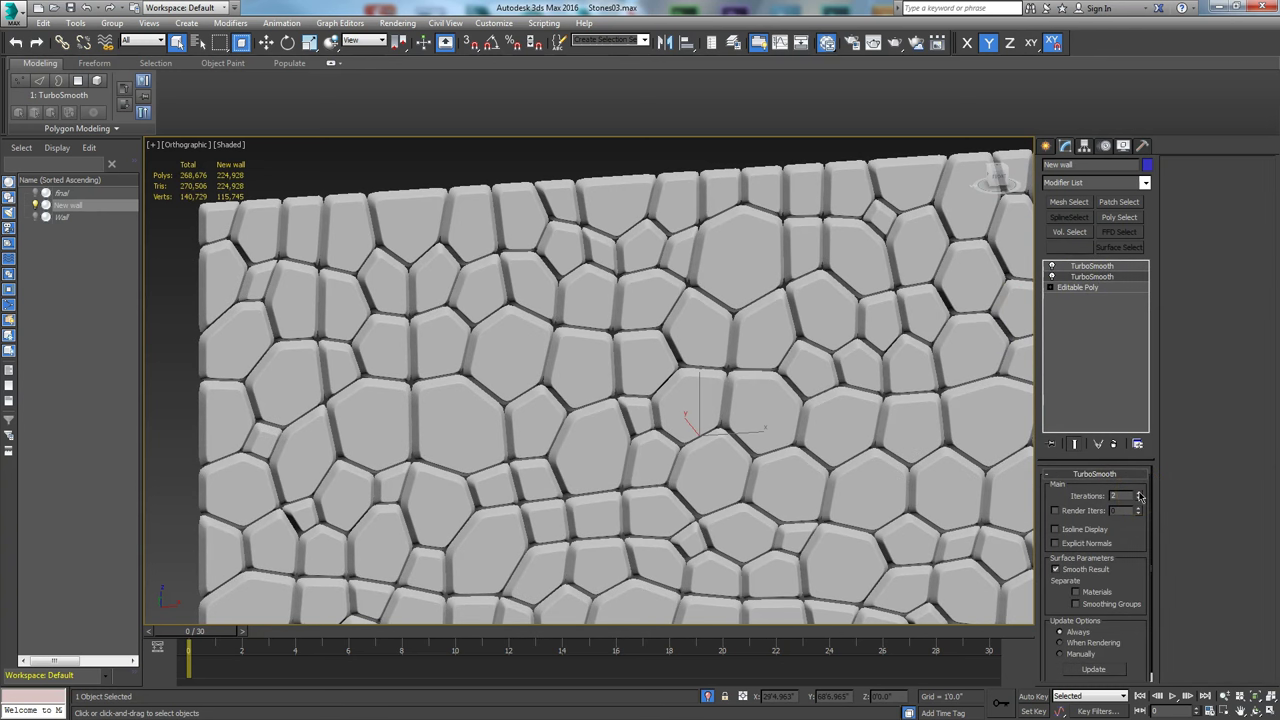
left_click(1139, 494)
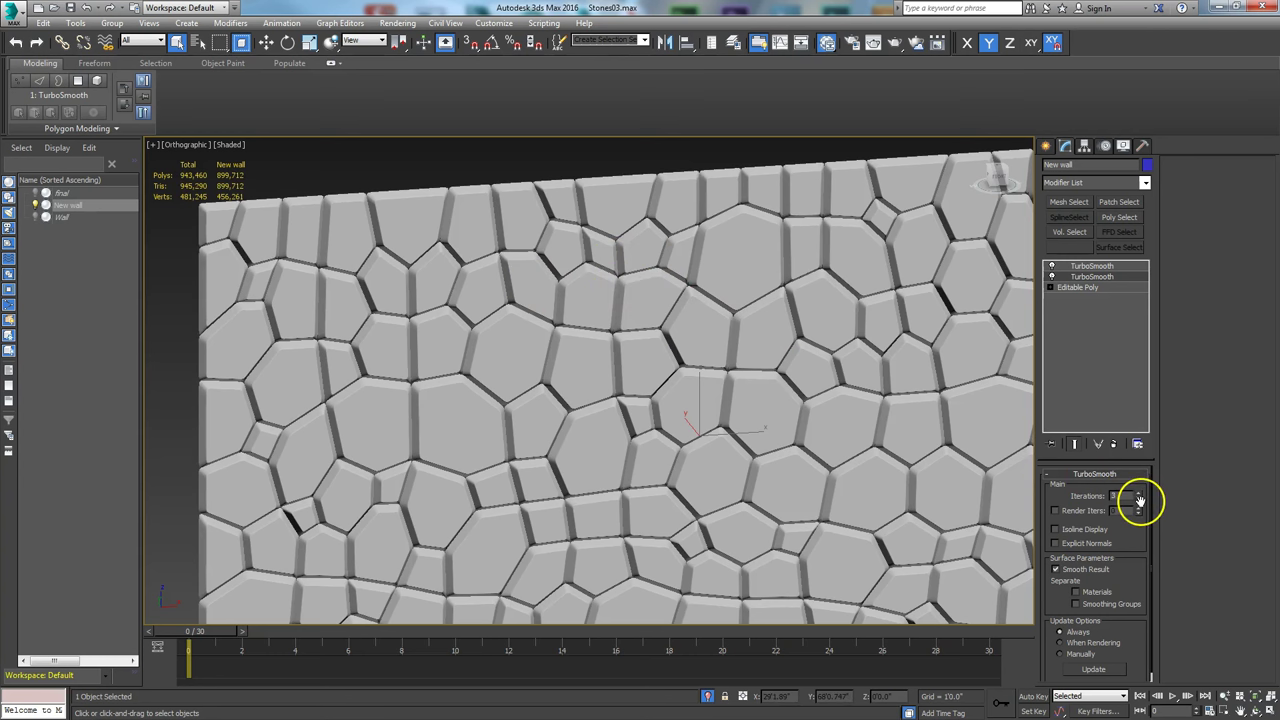
left_click(1138, 499)
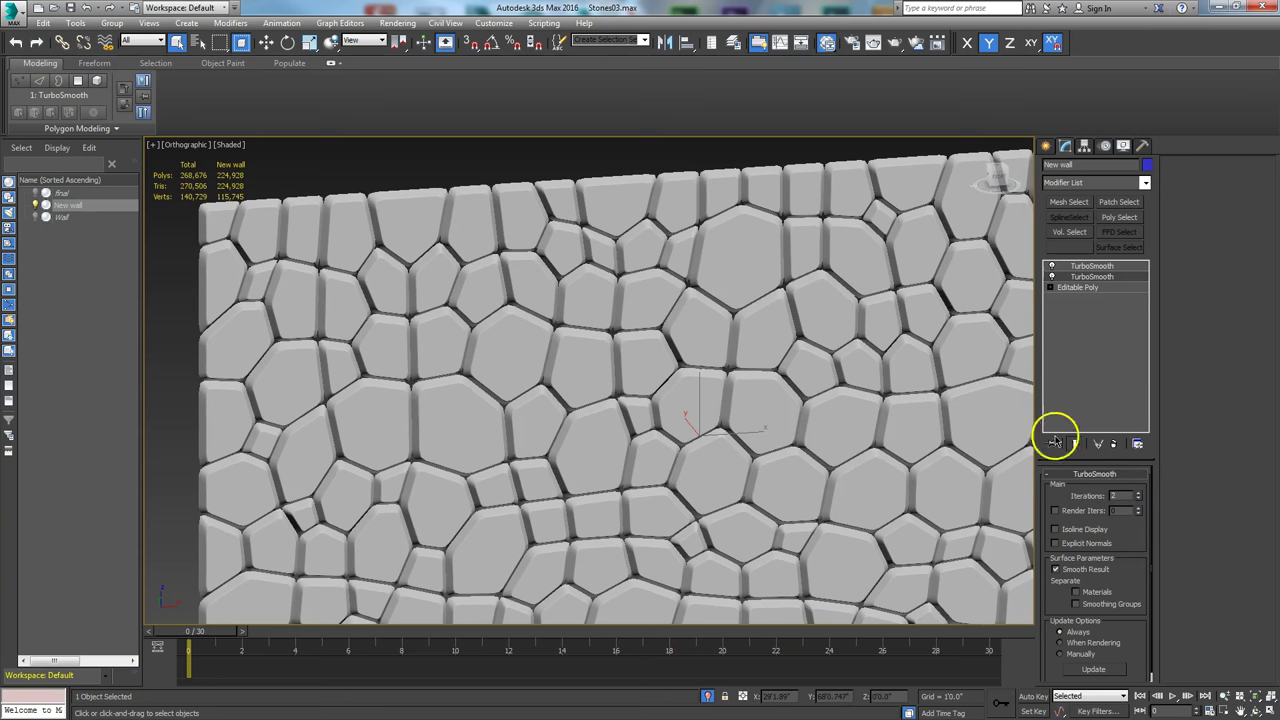
Step: Review the settings of both TurboSmooth modifiers and examine the wall's mesh density with edged faces shown and hidden
left_click(1090, 276)
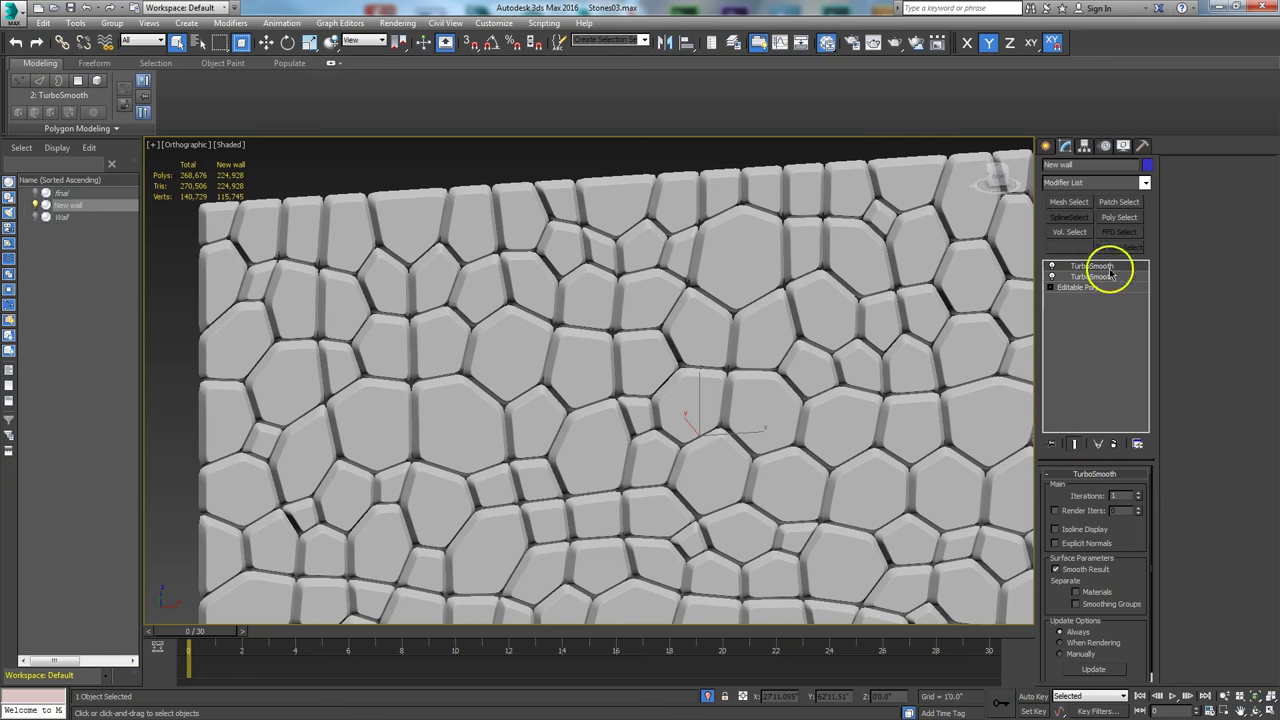
left_click(1139, 494)
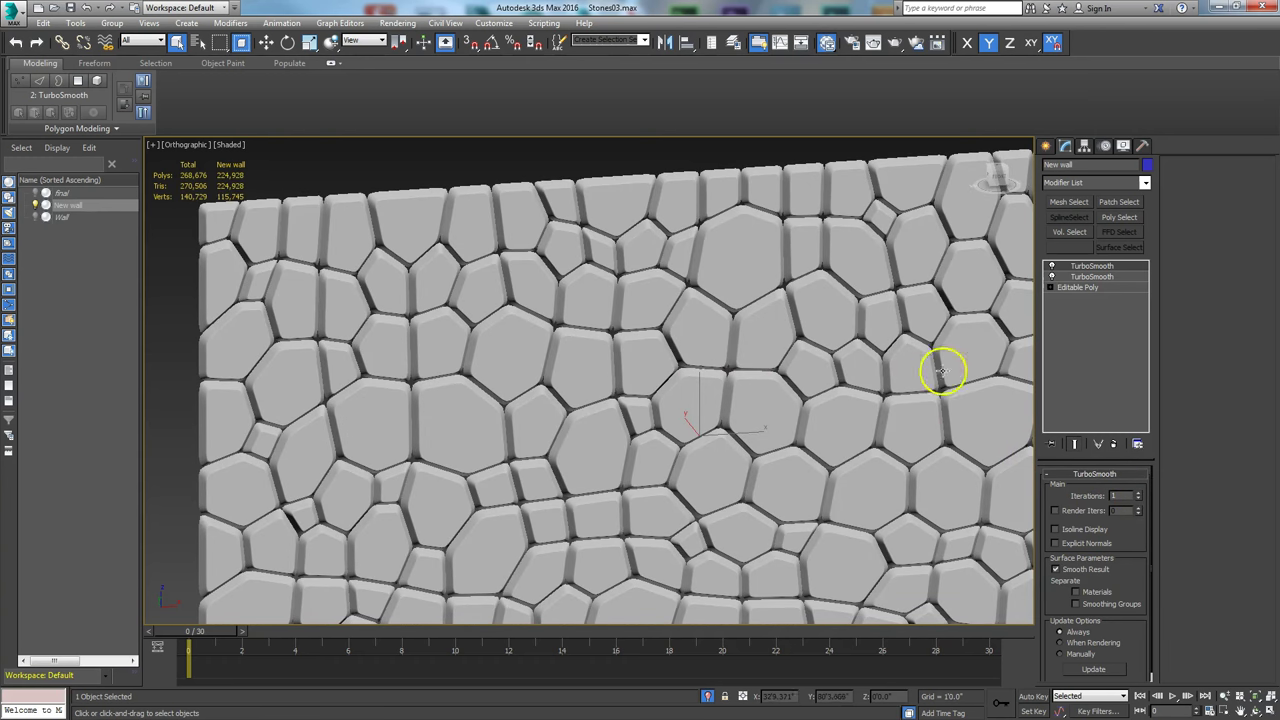
left_click(1089, 276)
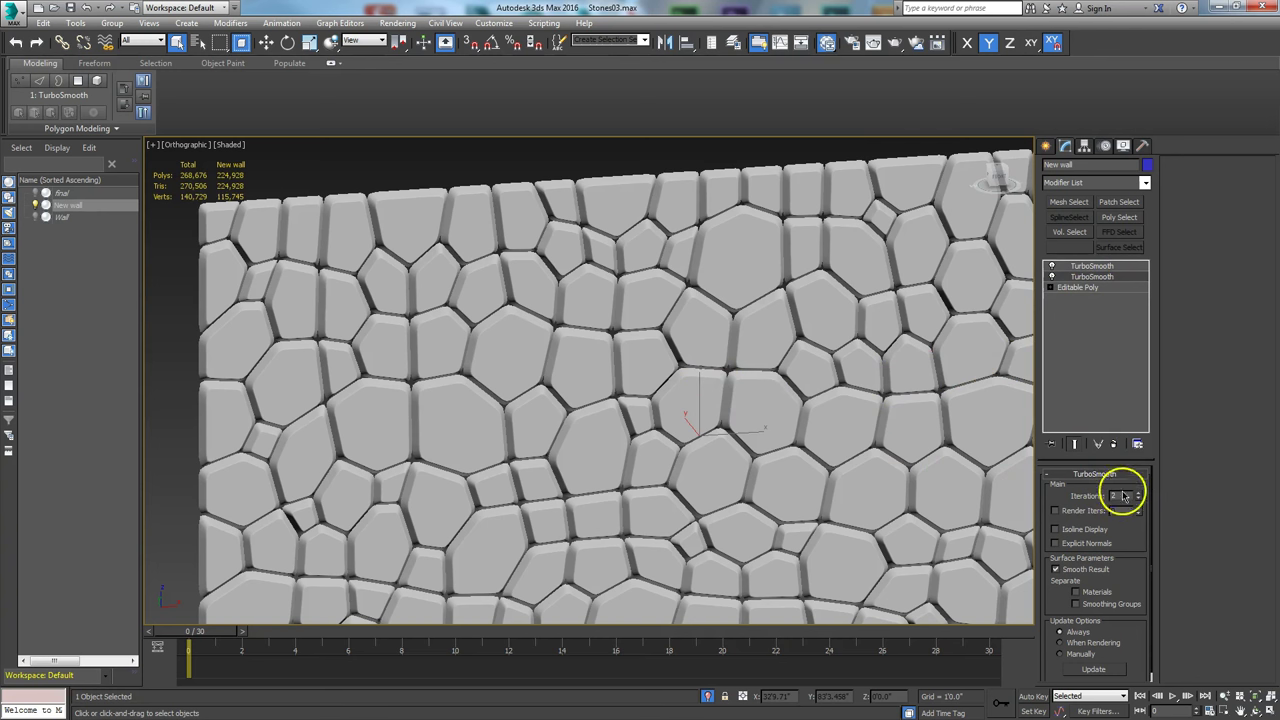
left_click(1090, 266)
key("F4")
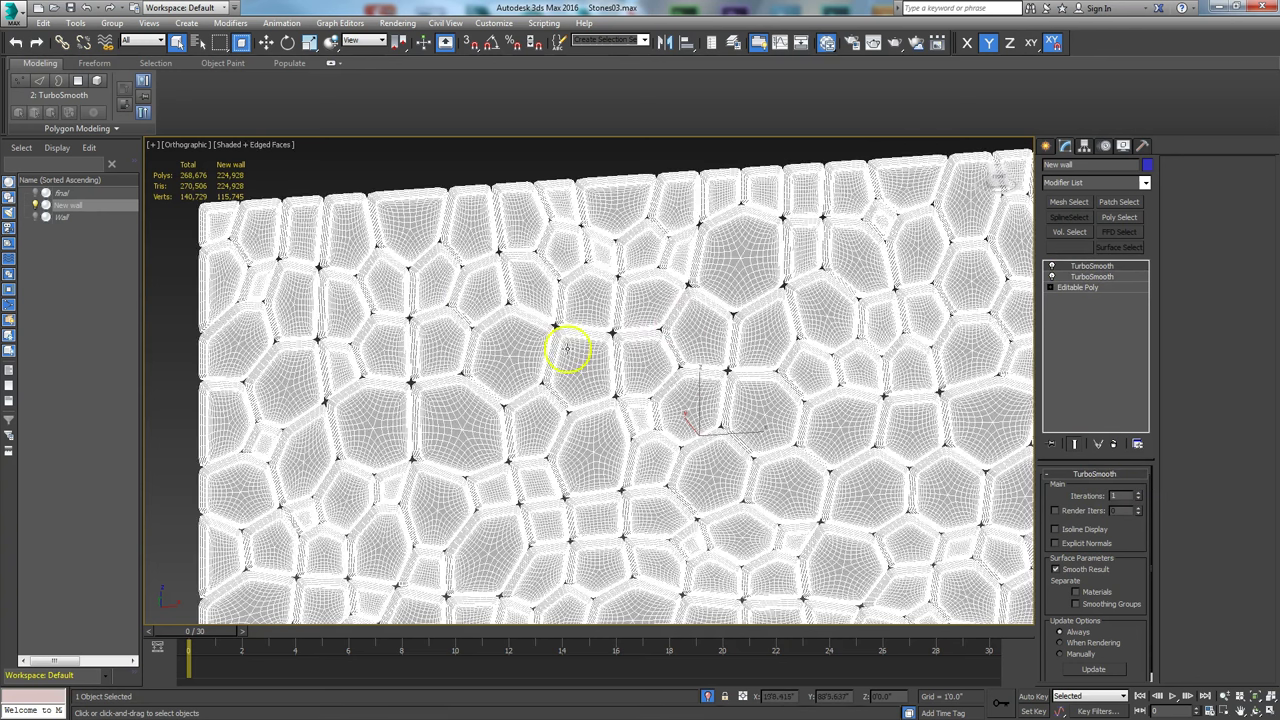
key("F4")
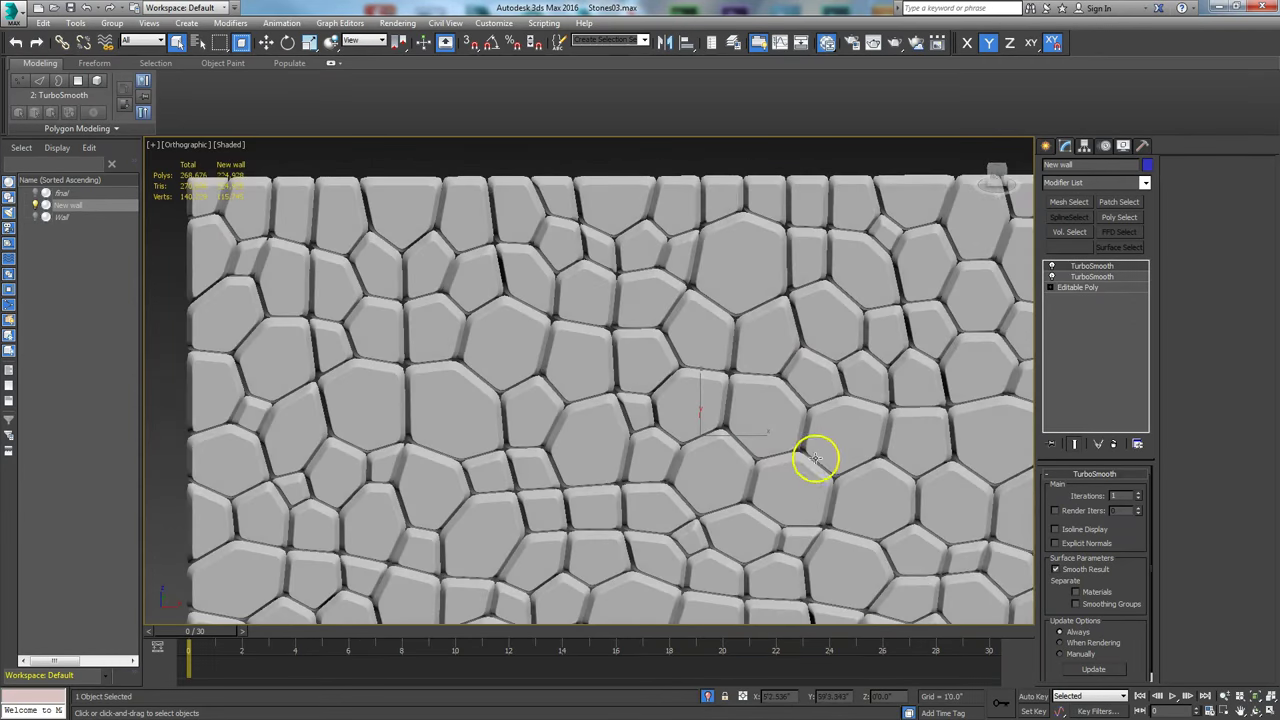
scroll(679, 377, "down", 5)
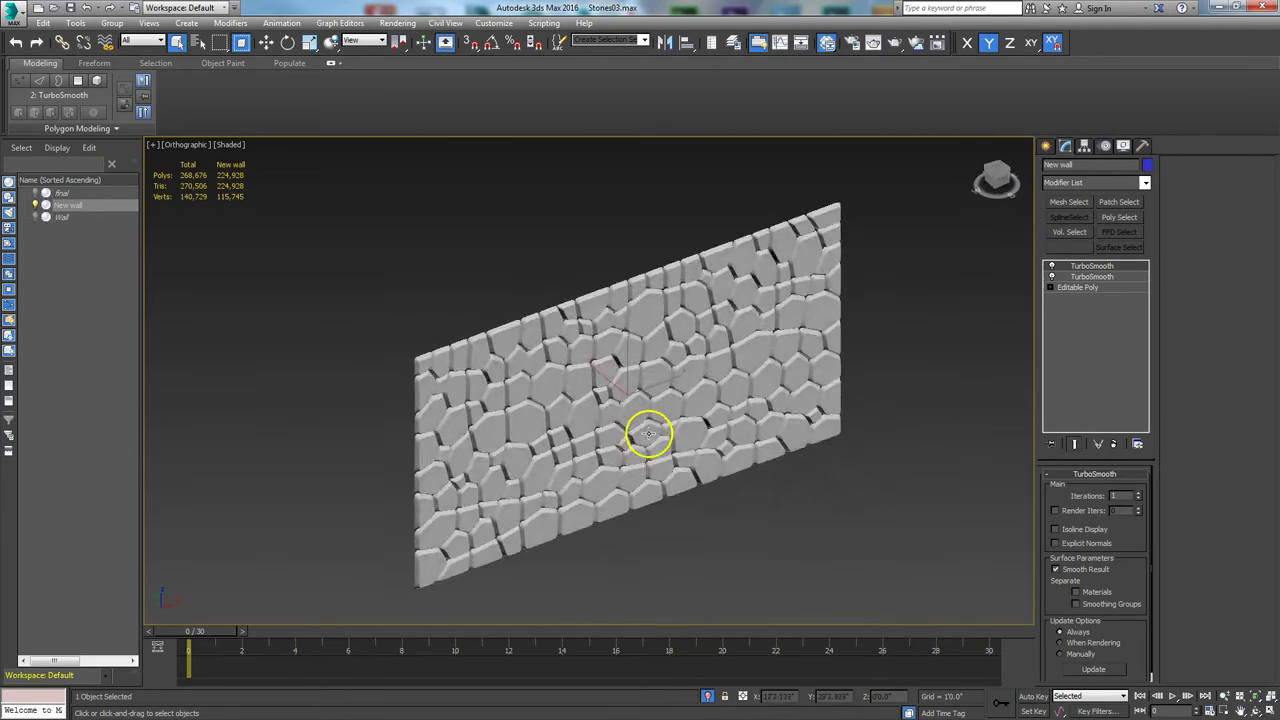
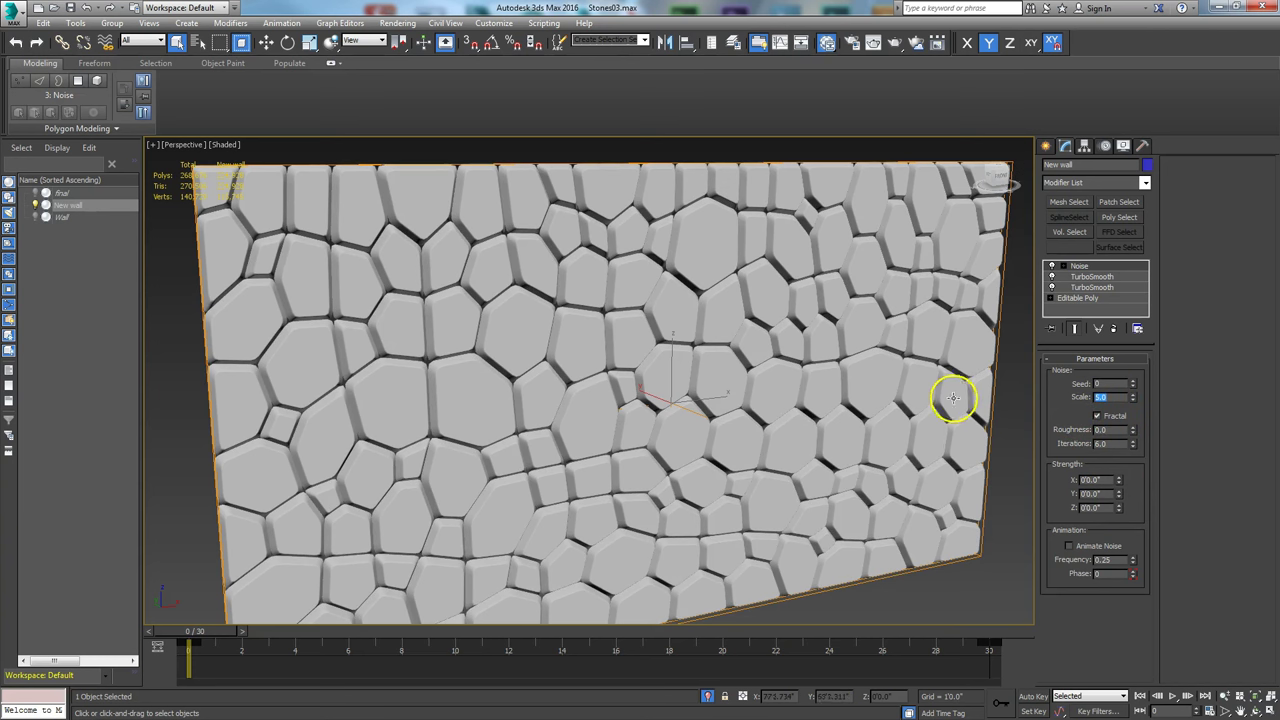
Step: Set the Noise modifier's Z strength to 1'0.0" and its scale to 0.7
left_click_drag(1105, 508, 1047, 524)
type("10")
key("Return")
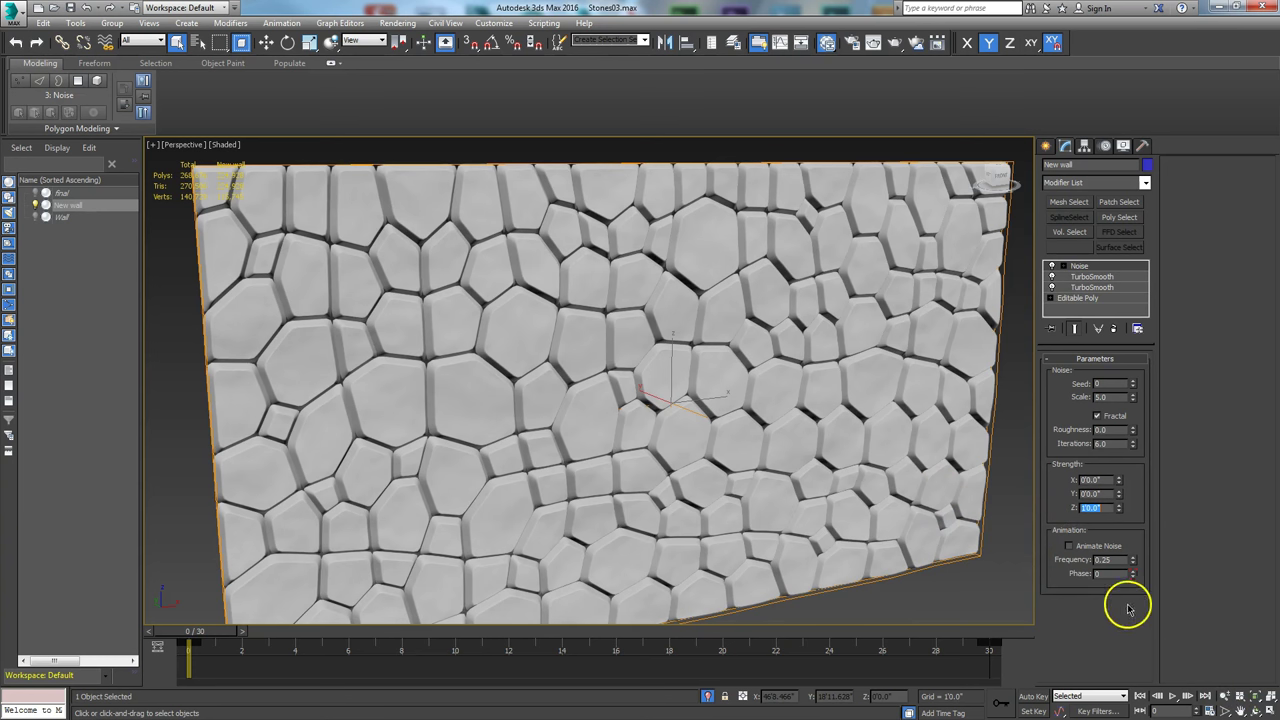
left_click(1133, 400)
left_click_drag(1135, 407, 1160, 459)
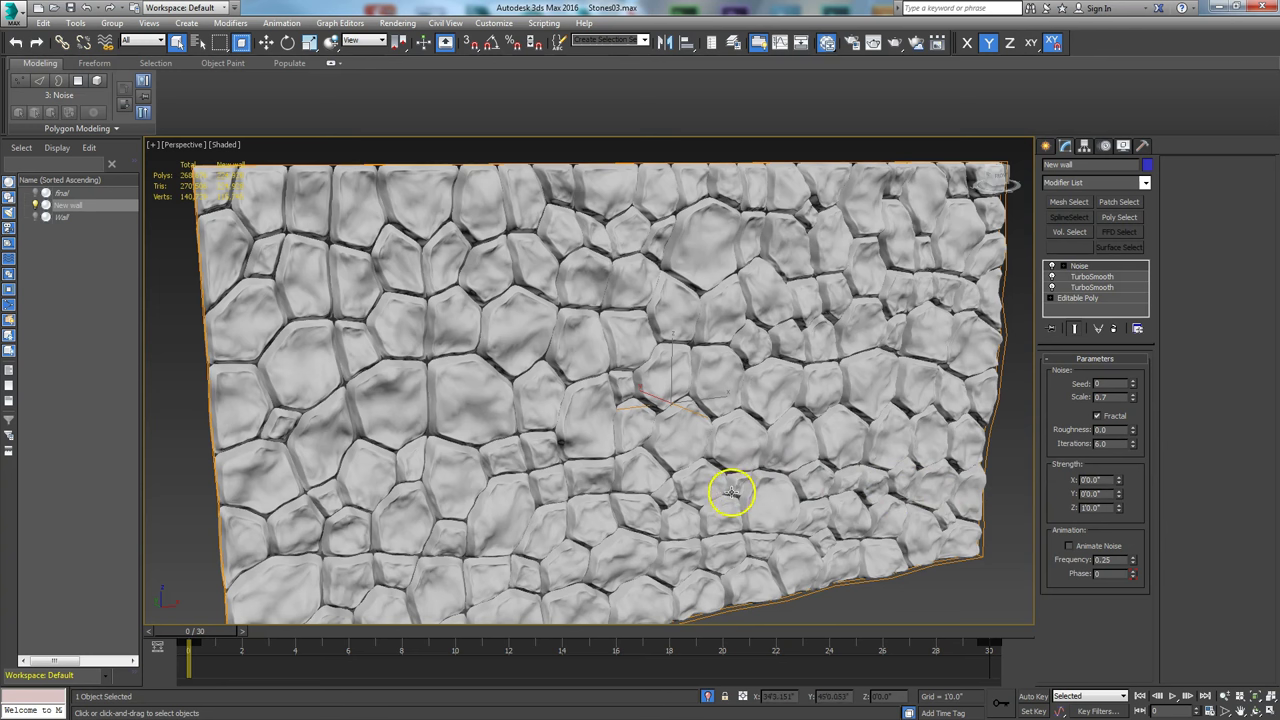
Step: Reduce the Noise modifier's Z strength to 0'2.945" and check the stones at an angle and from the front
mouse_move(696, 472)
middle_mouse_down("alt")
mouse_move(797, 491)
mouse_move(709, 486)
middle_mouse_up("alt")
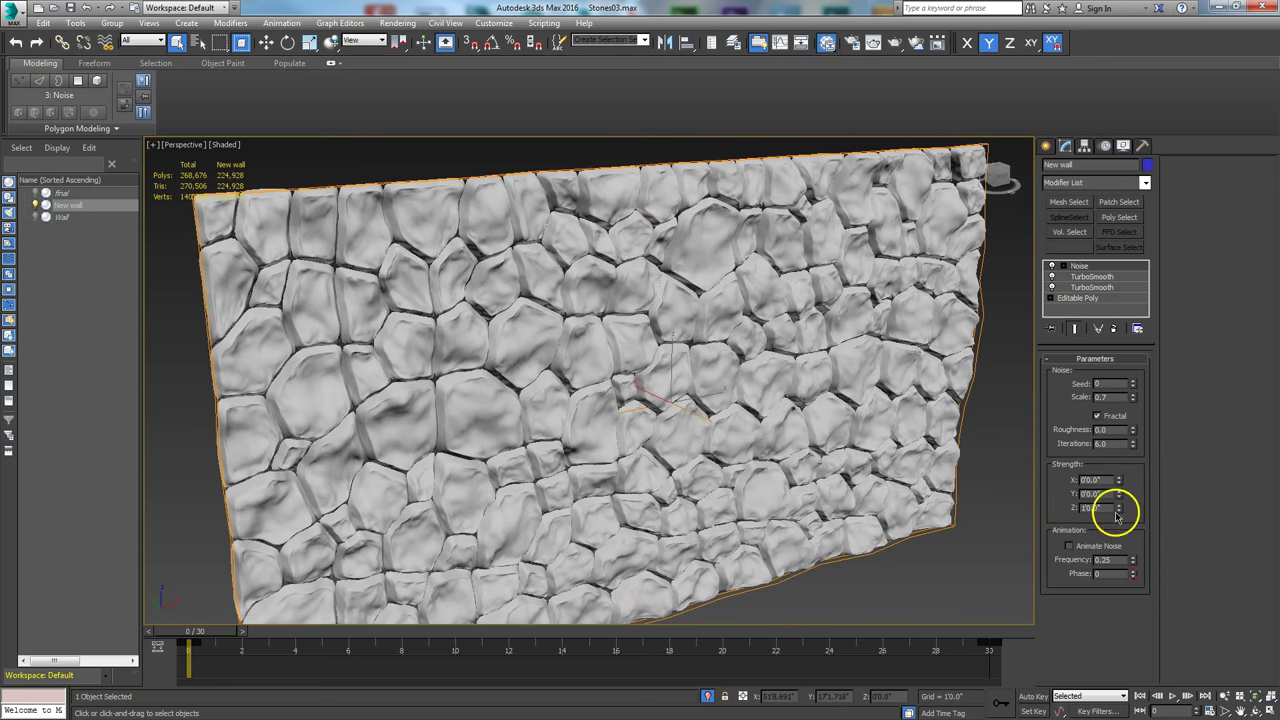
left_click_drag(1118, 512, 766, 486)
left_click(1255, 711)
left_click_drag(667, 375, 517, 374)
left_click_drag(569, 440, 548, 408)
key("f")
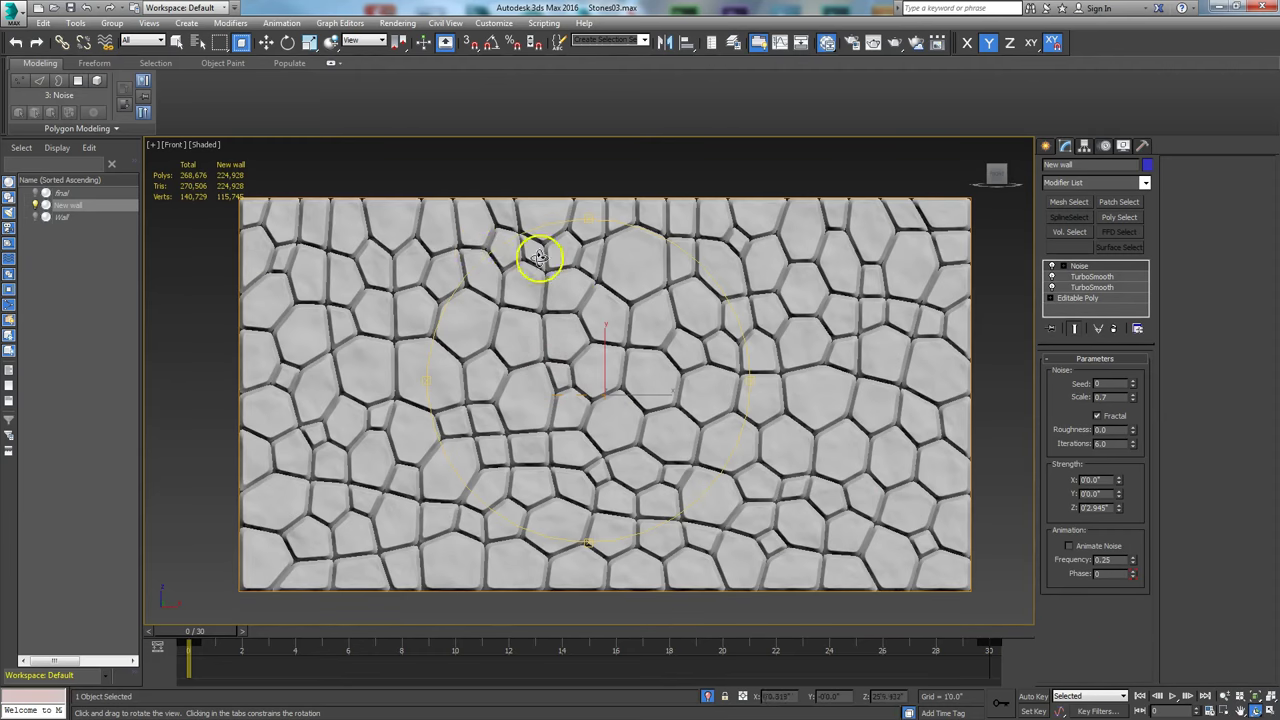
left_click_drag(543, 257, 541, 372)
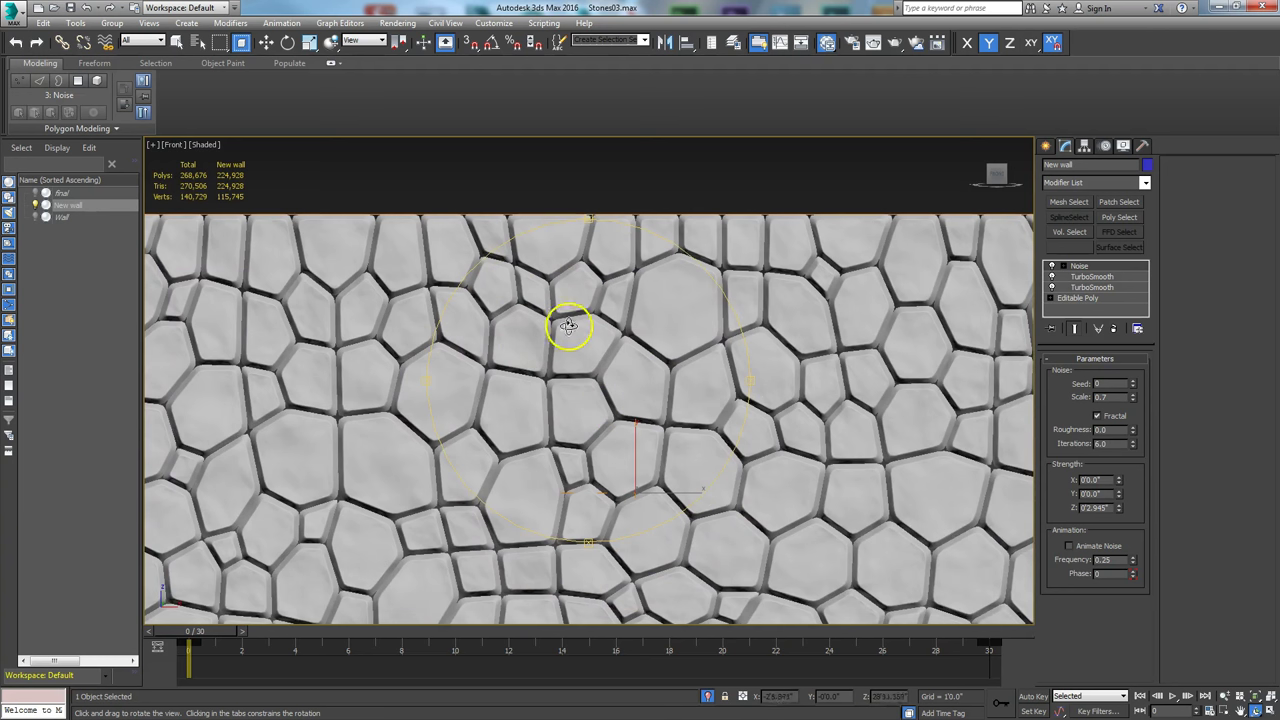
Step: Try Noise strengths of 0'2.88" on Y and 0'3.84" on X and check the distortion of the stones
left_click(1092, 494)
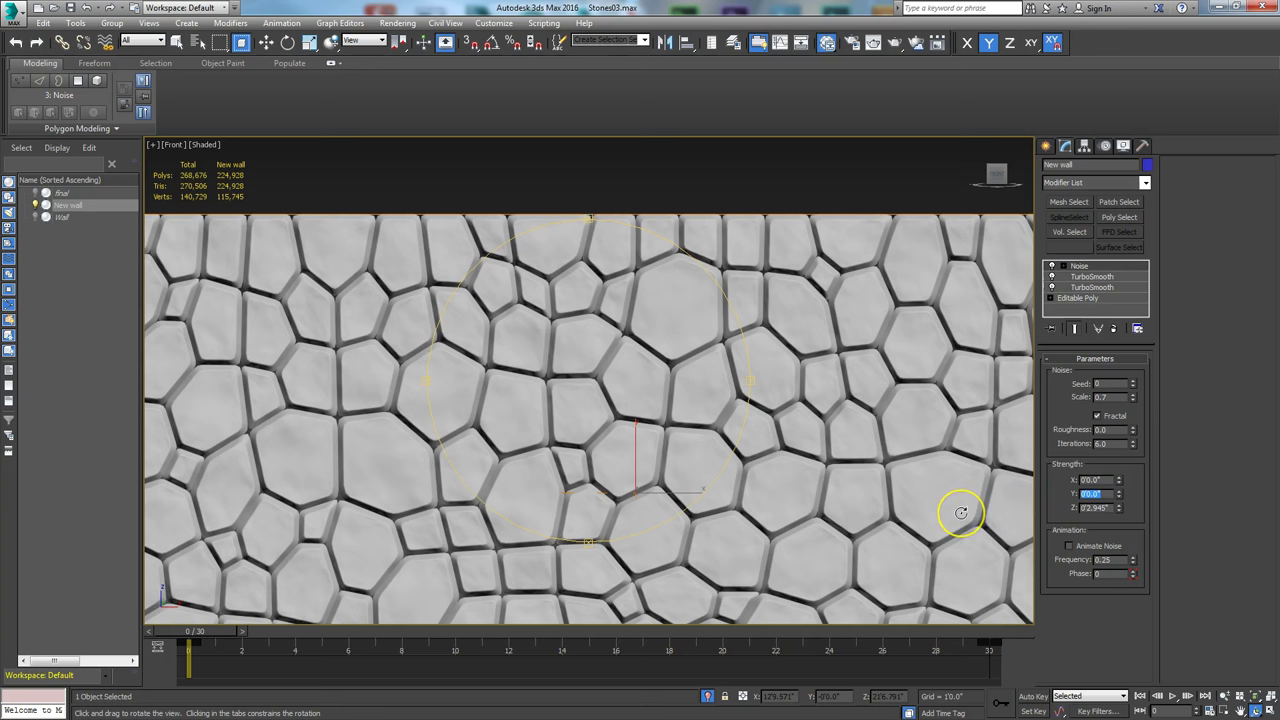
type("2.88")
key("Return")
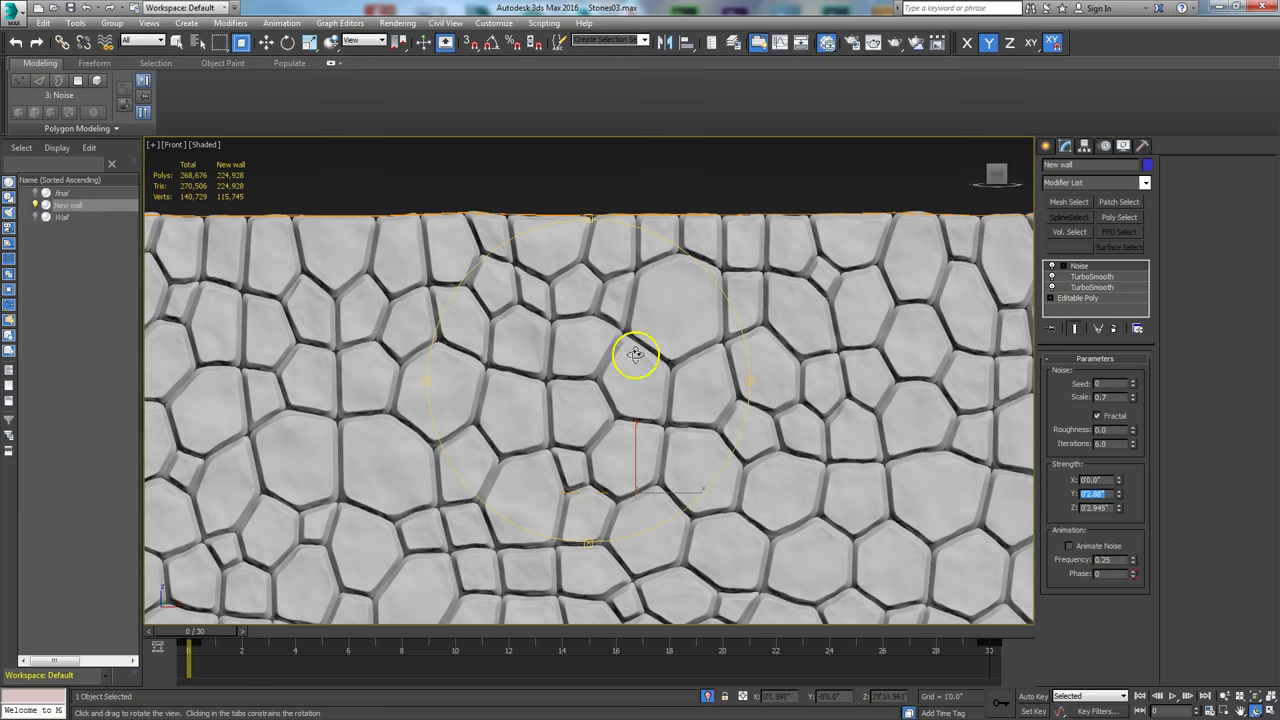
double_click(1090, 480)
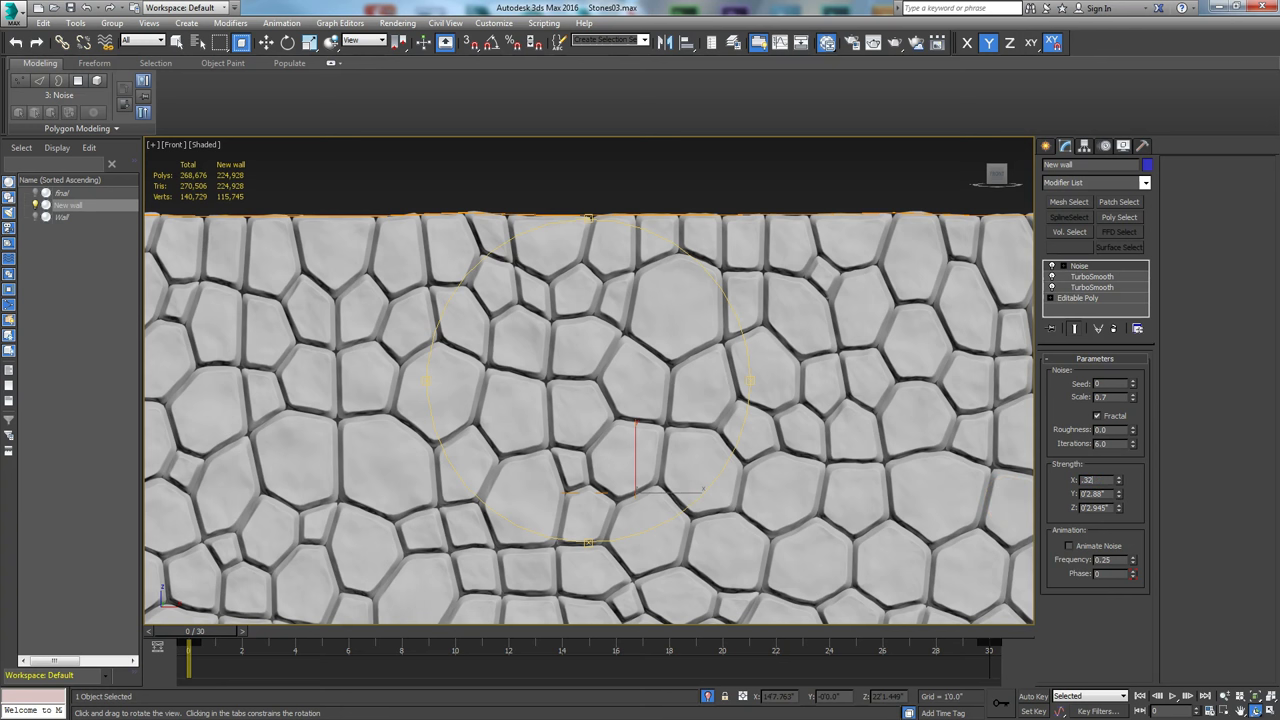
key("Return")
left_click_drag(864, 438, 648, 374)
middle_click_drag(648, 374, 675, 332)
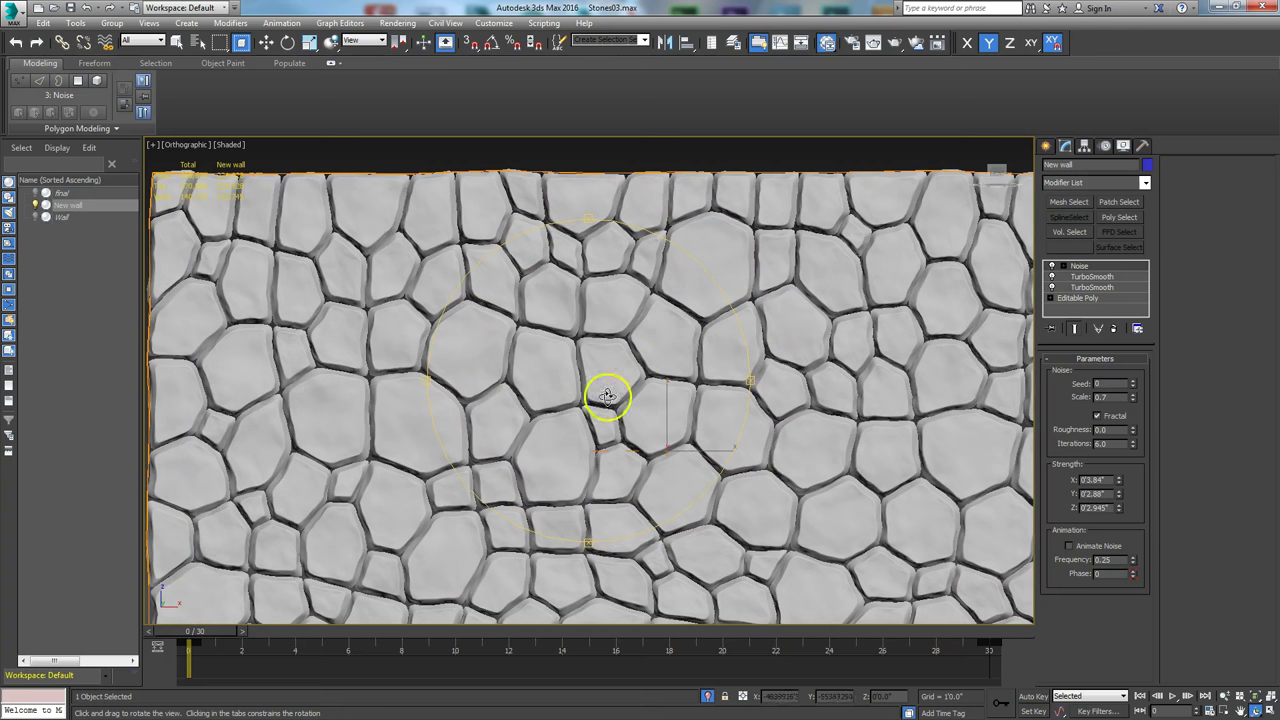
left_click(1224, 695)
left_click_drag(634, 320, 638, 357)
middle_click_drag(638, 357, 612, 339)
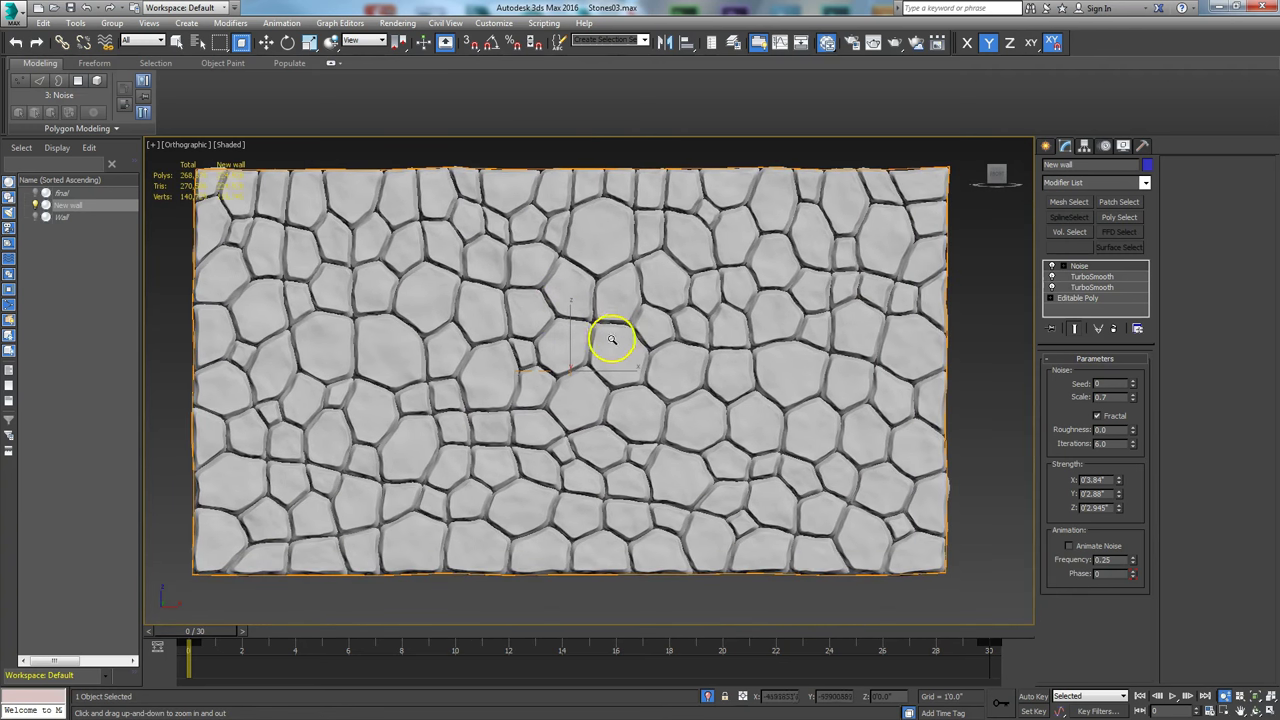
Step: Set the Noise modifier's X strength to 0'2.265" and its Y strength to 0'1.699"
left_click(1258, 705)
left_click_drag(560, 345, 580, 366)
left_click_drag(1118, 484, 1123, 506)
left_click_drag(591, 380, 574, 332)
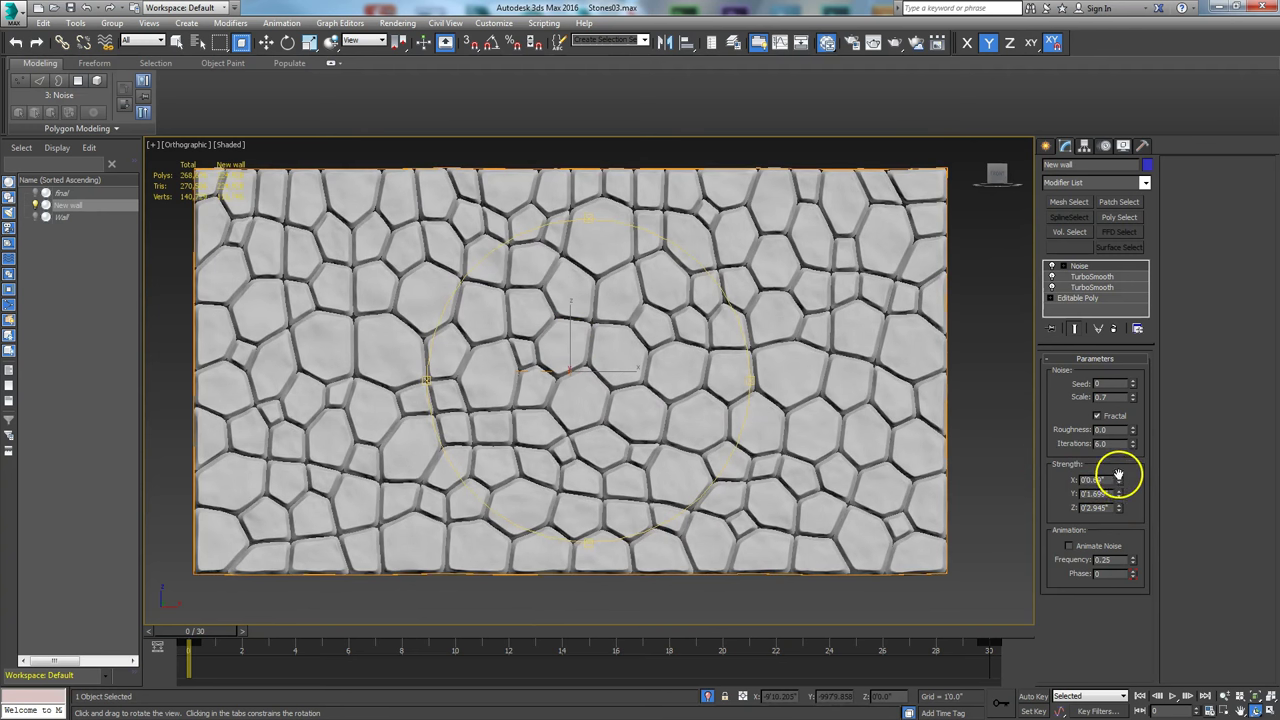
left_click_drag(1118, 481, 1119, 476)
Step: Examine the roughened stones from the front, close up, at an angle and from above
mouse_move(543, 366)
left_mouse_down()
mouse_move(569, 397)
mouse_move(530, 362)
left_mouse_up()
key("f")
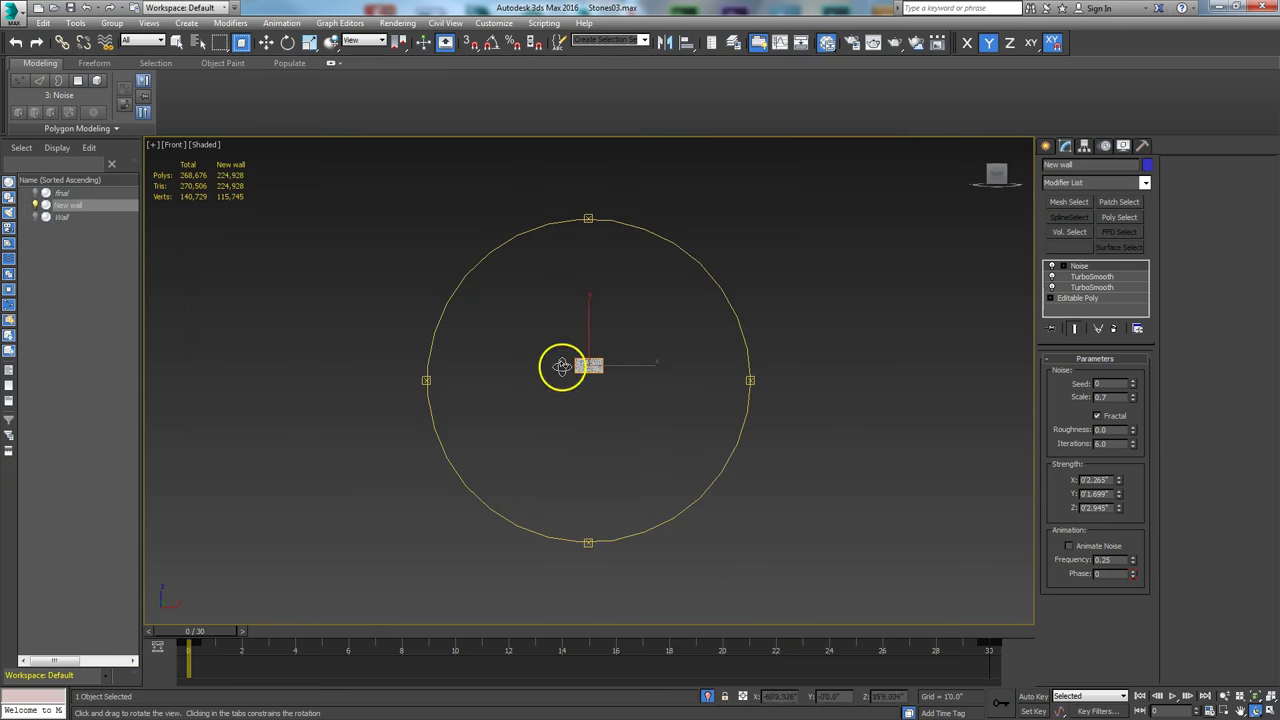
left_click(1258, 698)
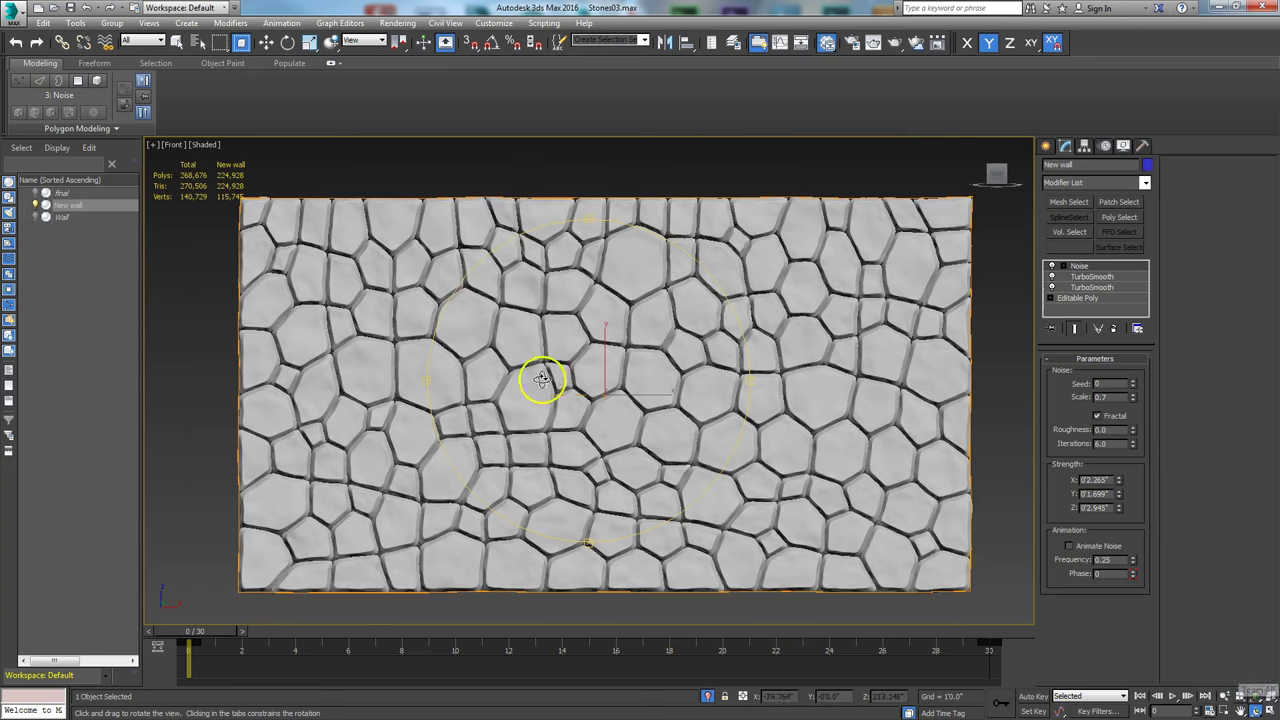
scroll(590, 395, "up", 5)
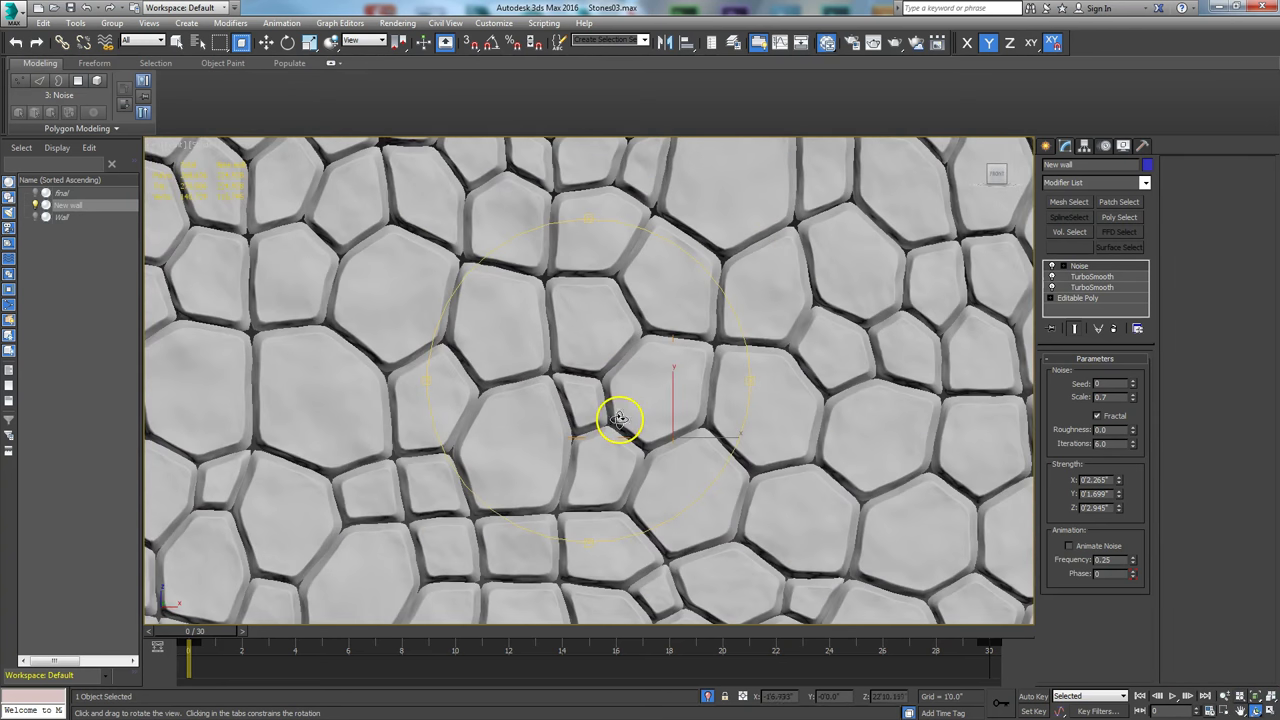
left_click_drag(574, 423, 585, 450)
scroll(585, 450, "down", 3)
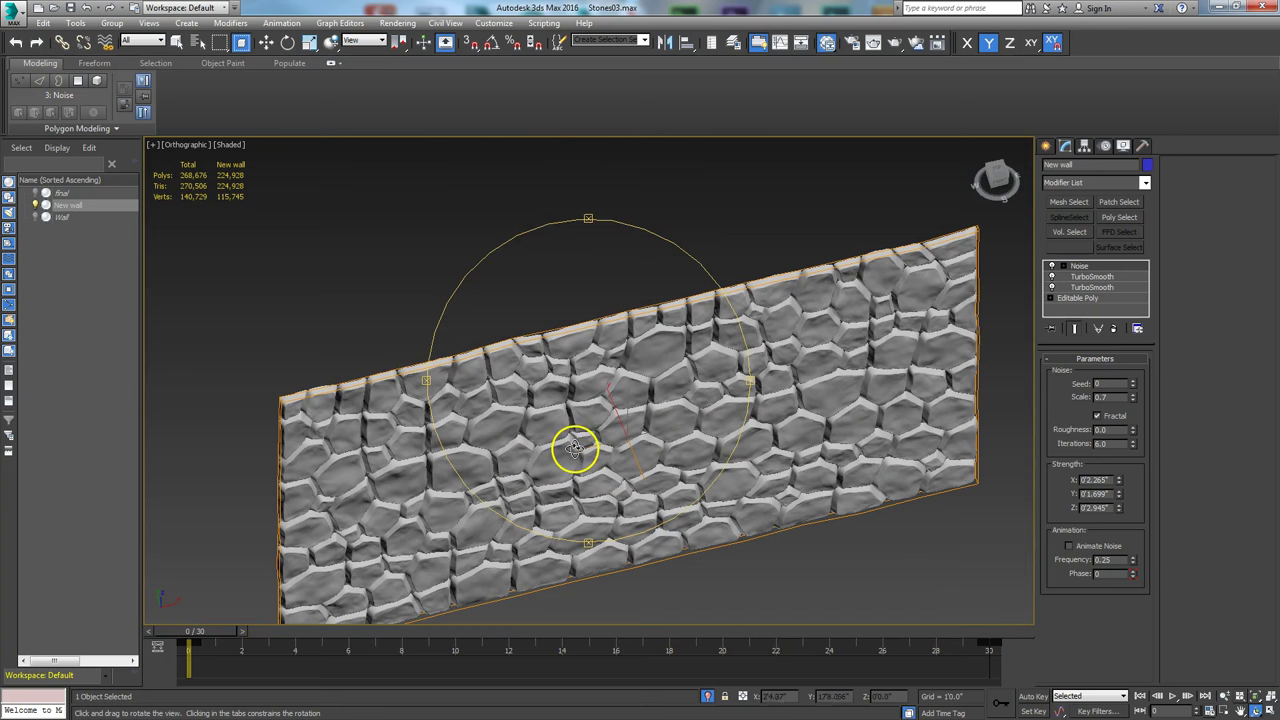
key("t")
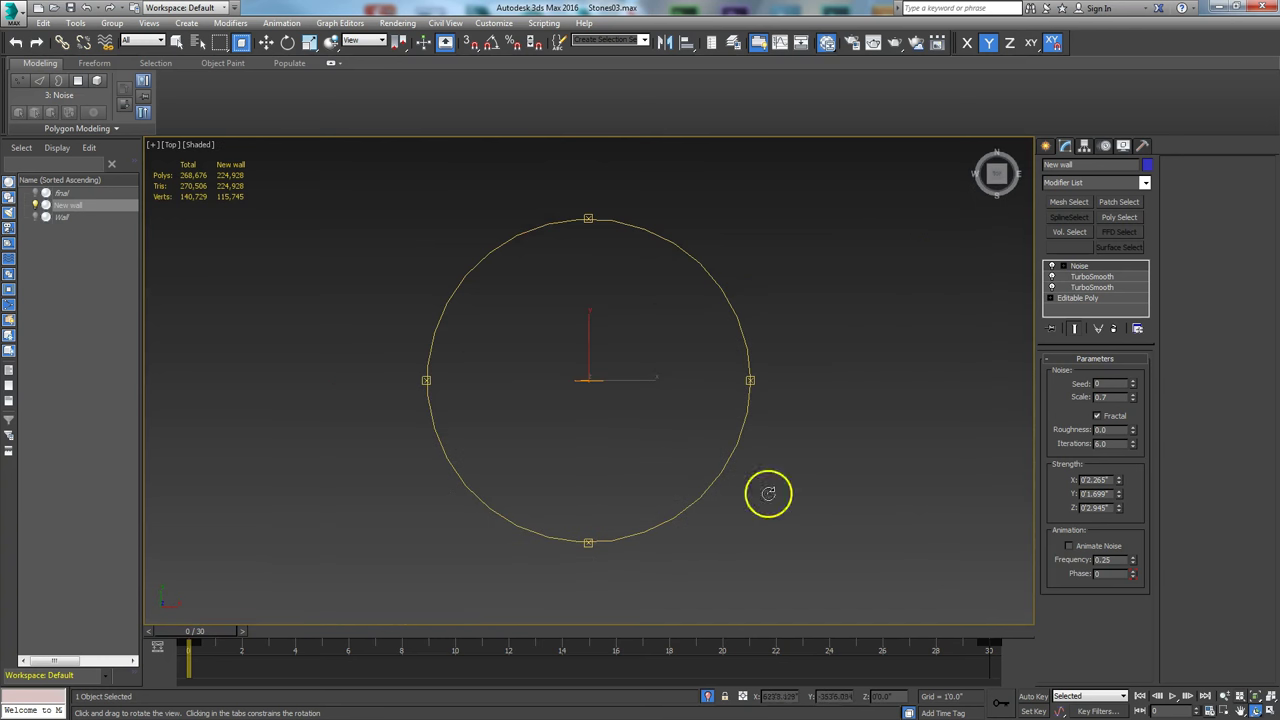
right_click(571, 453)
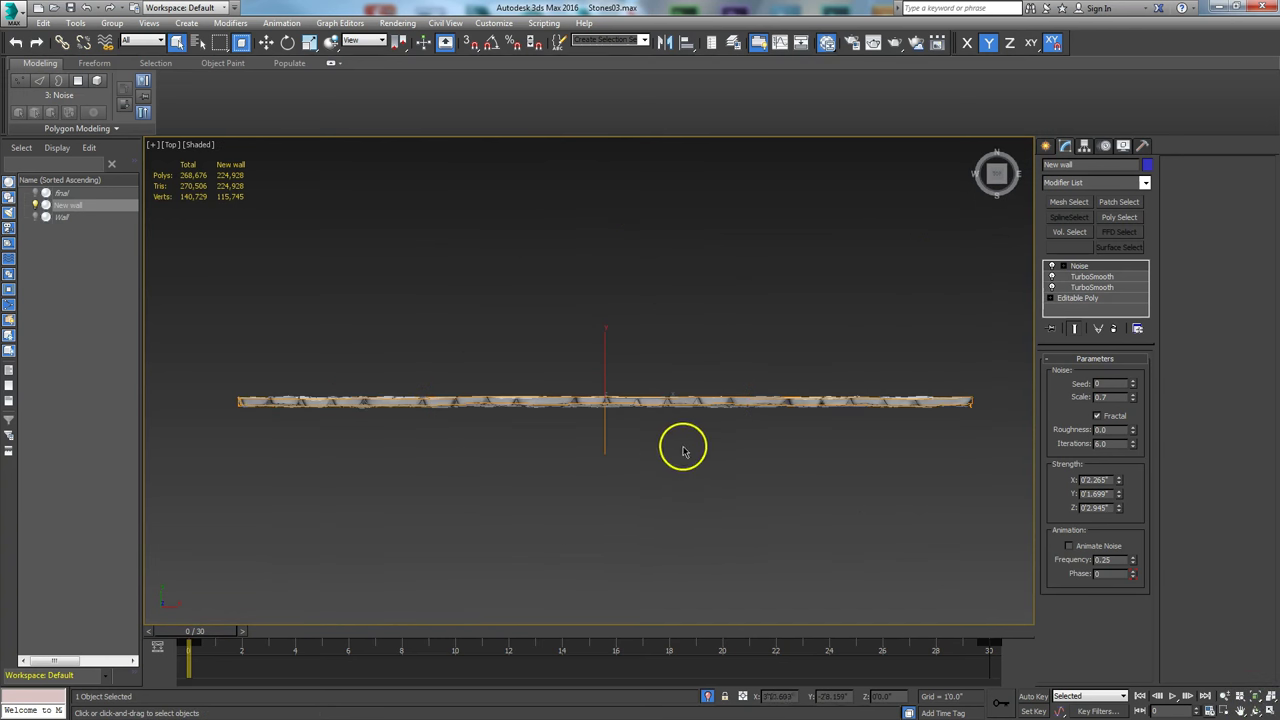
left_click(1256, 708)
left_click_drag(614, 389, 634, 340)
Step: Convert the New wall object with its TurboSmooth and Noise modifiers to an Editable Poly
right_click(636, 341)
right_click(625, 319)
mouse_move(666, 466)
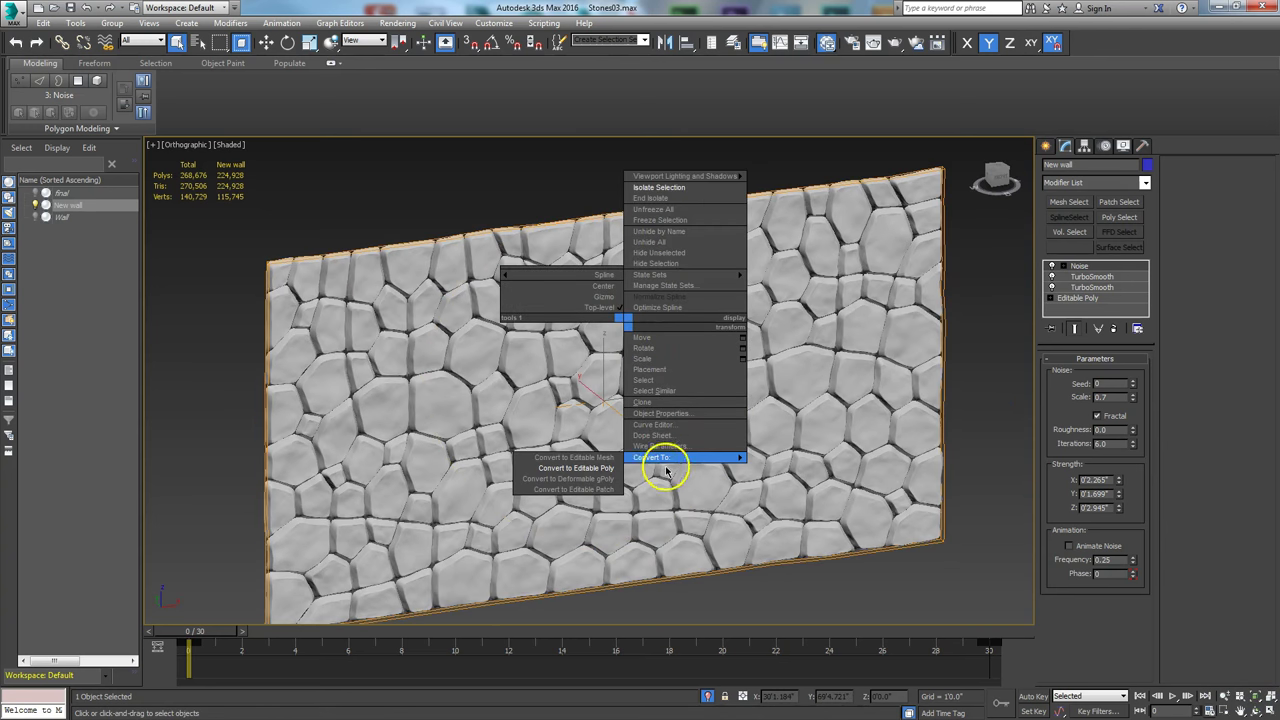
left_click(606, 468)
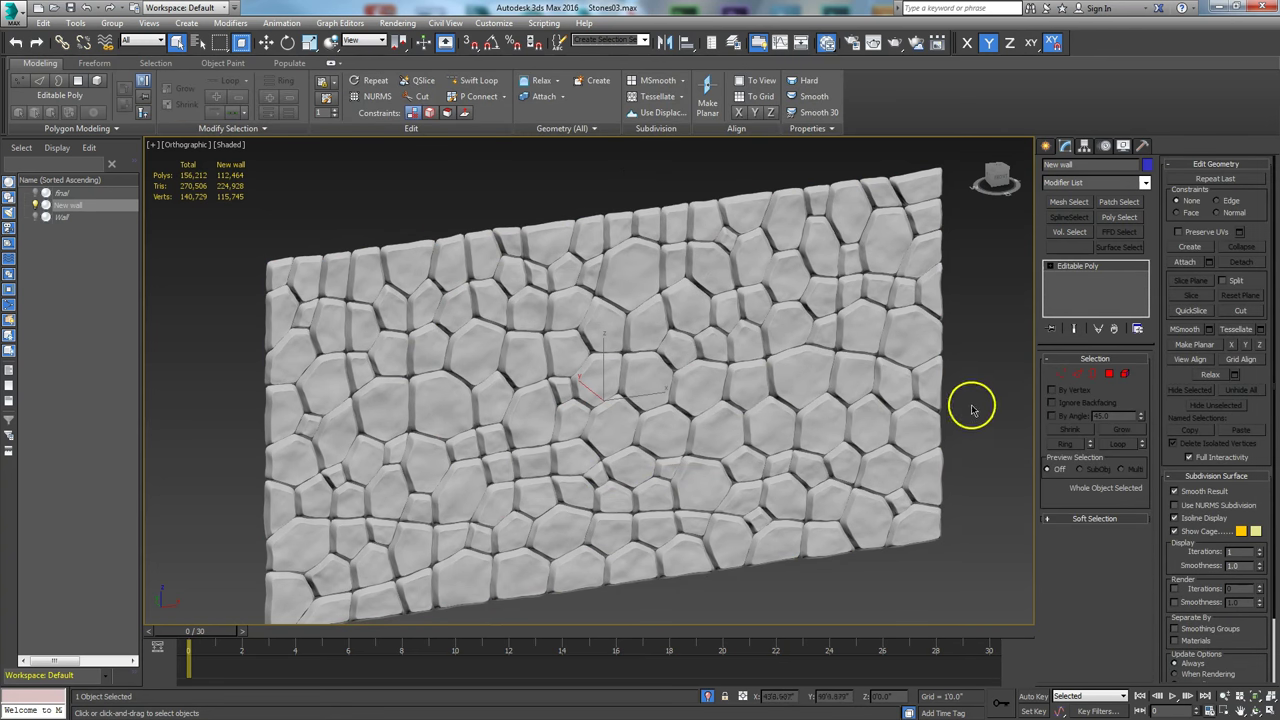
Step: Select all open borders of the New wall object and make them planar along Z, checking from the top view
left_click(1091, 375)
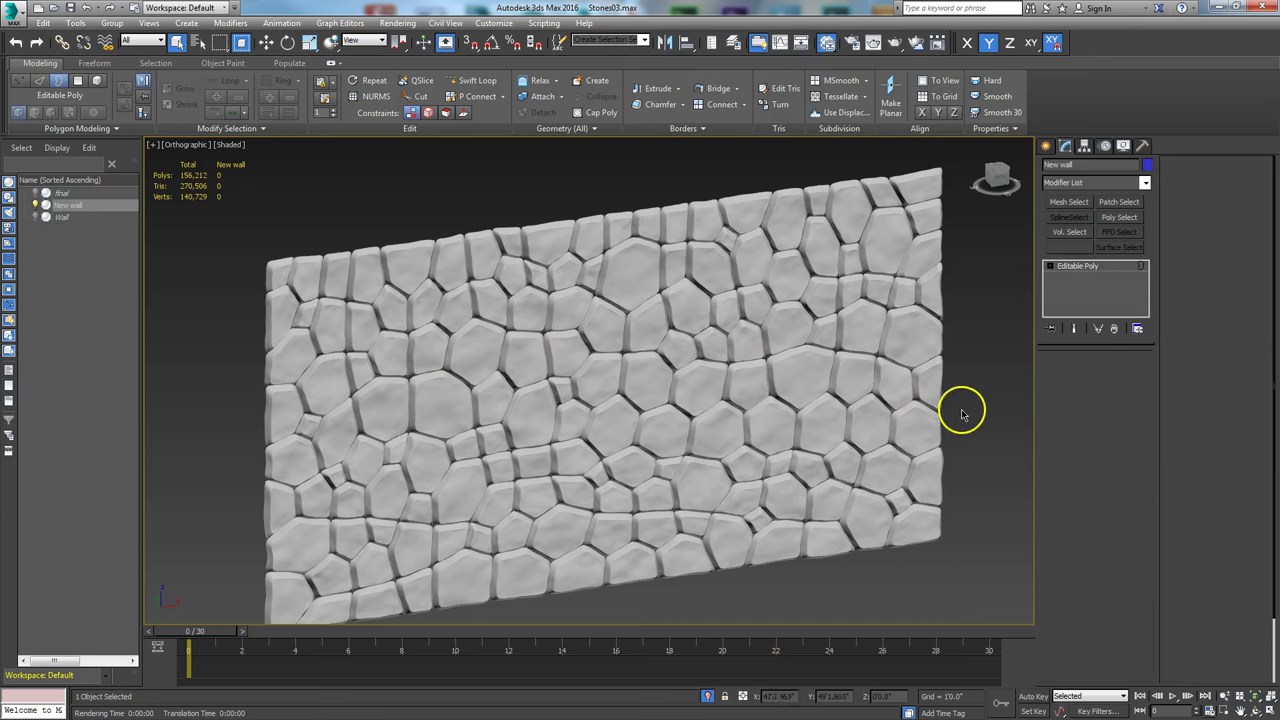
key("ctrl+a")
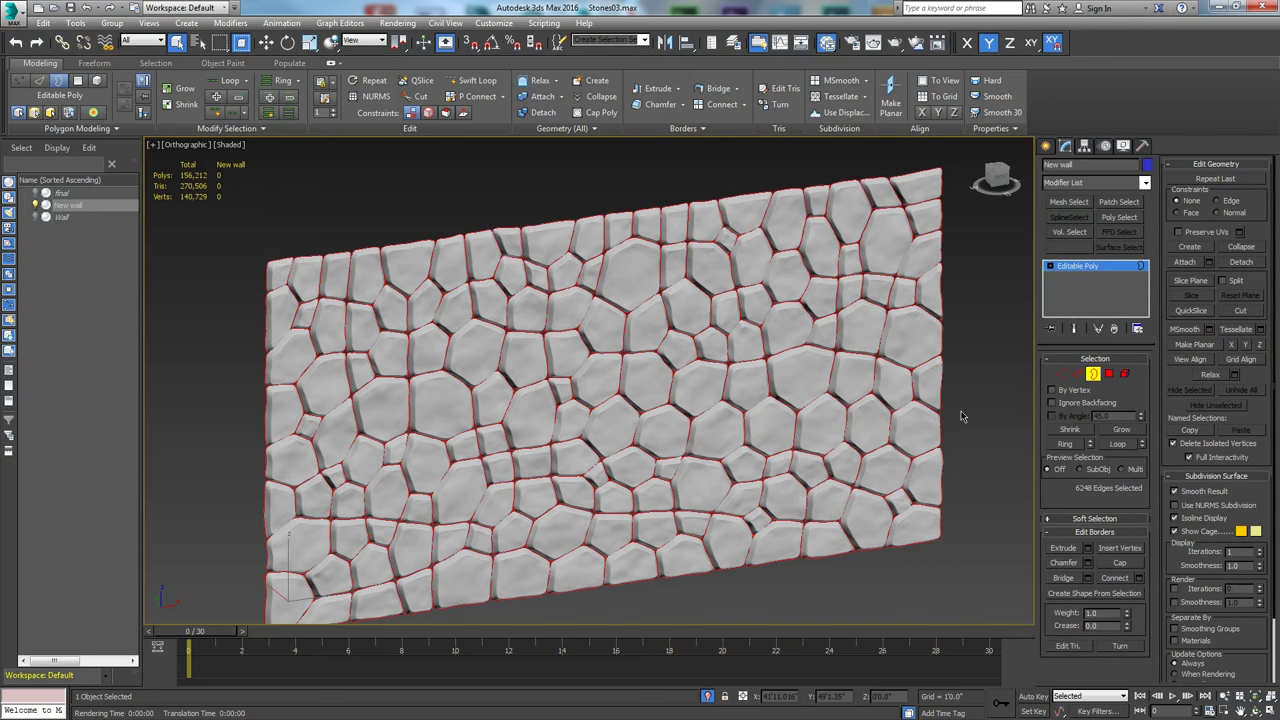
right_click(585, 363)
left_click(620, 440)
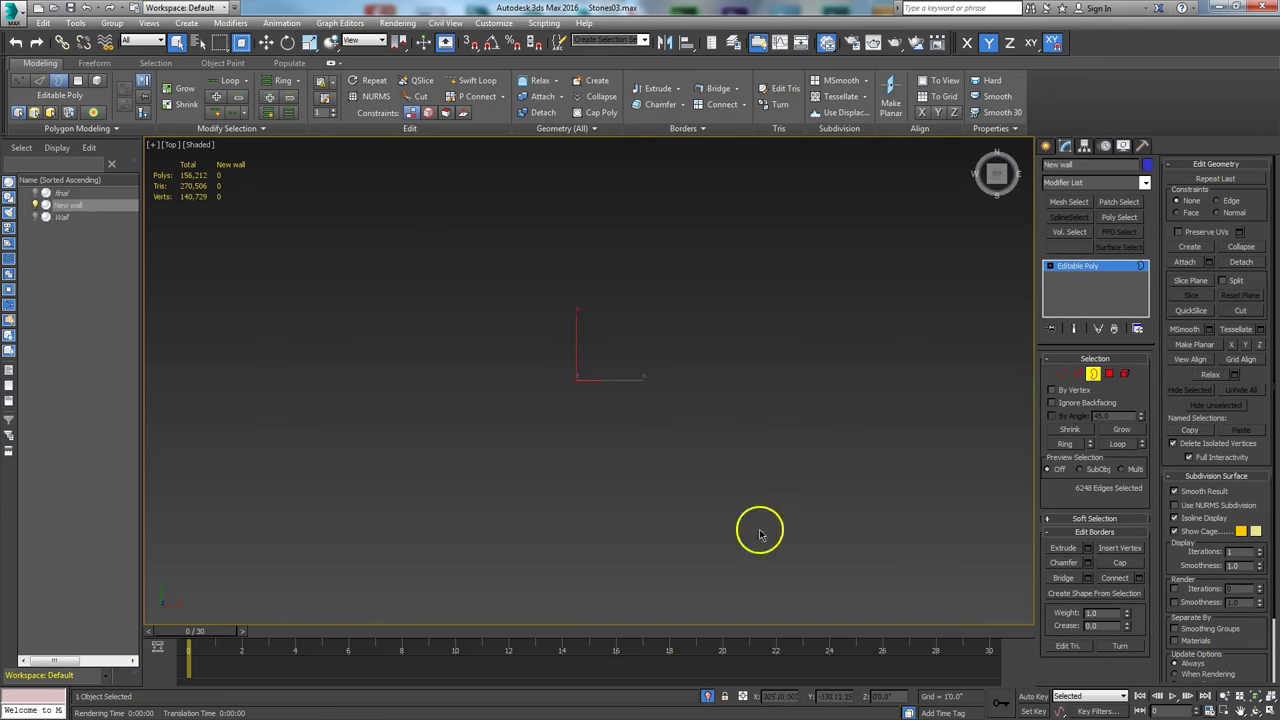
left_click(1252, 695)
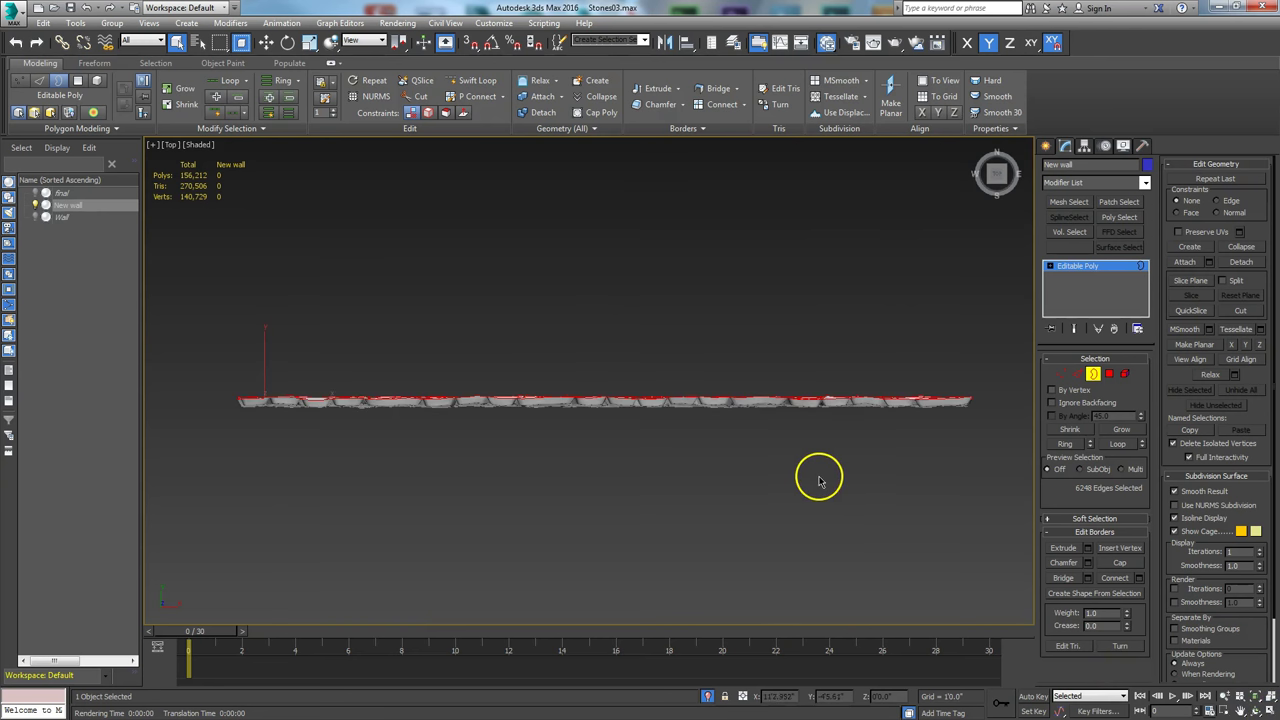
scroll(818, 480, "up", 3)
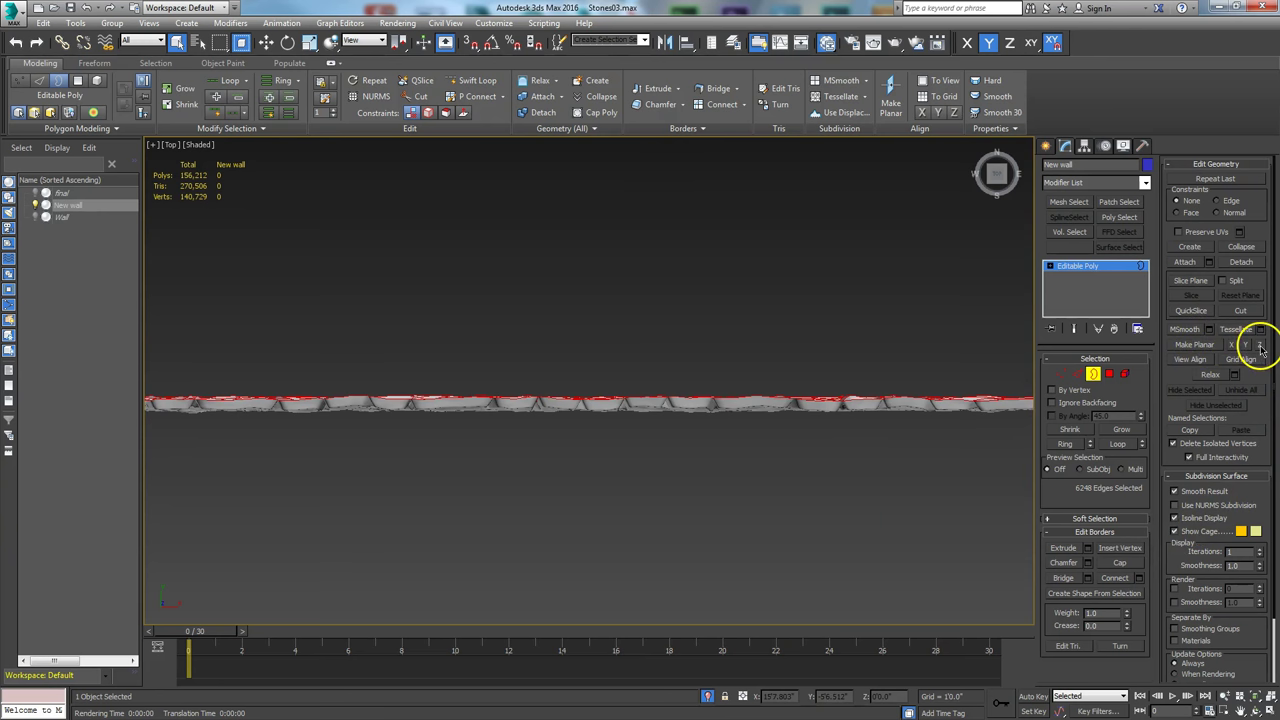
left_click(1261, 345)
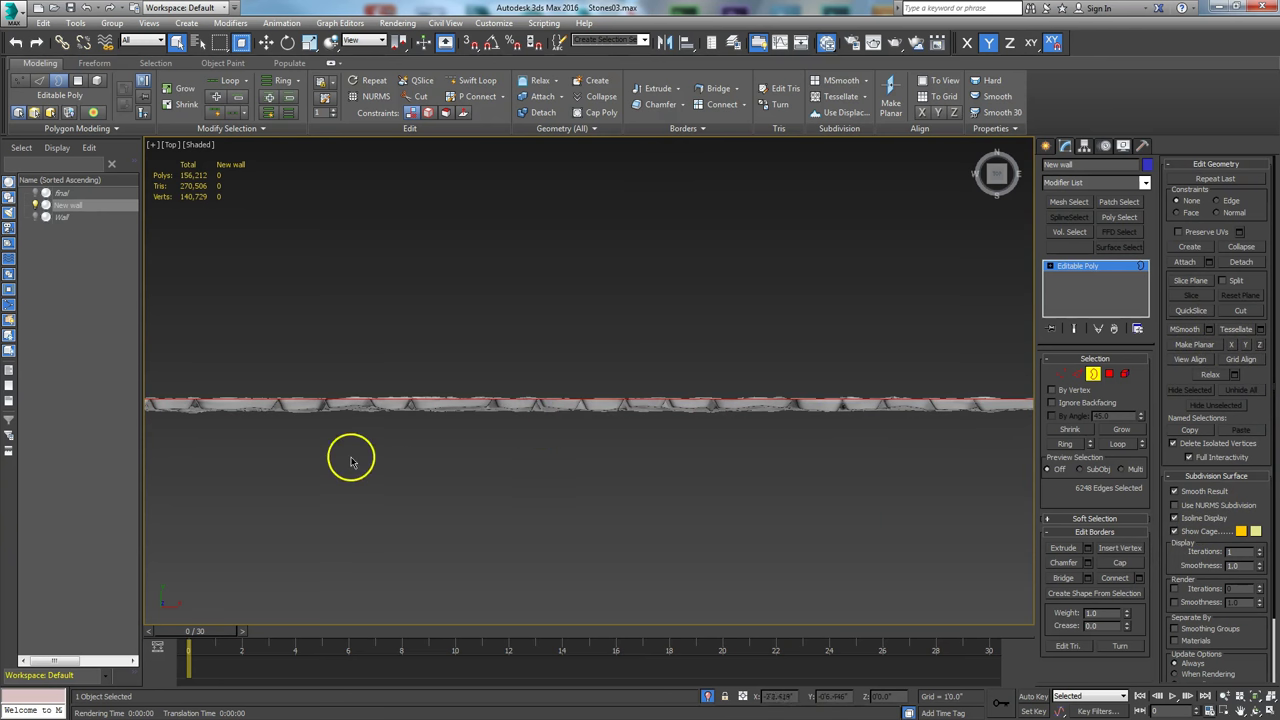
scroll(506, 481, "up", 2)
middle_click_drag(506, 481, 823, 583)
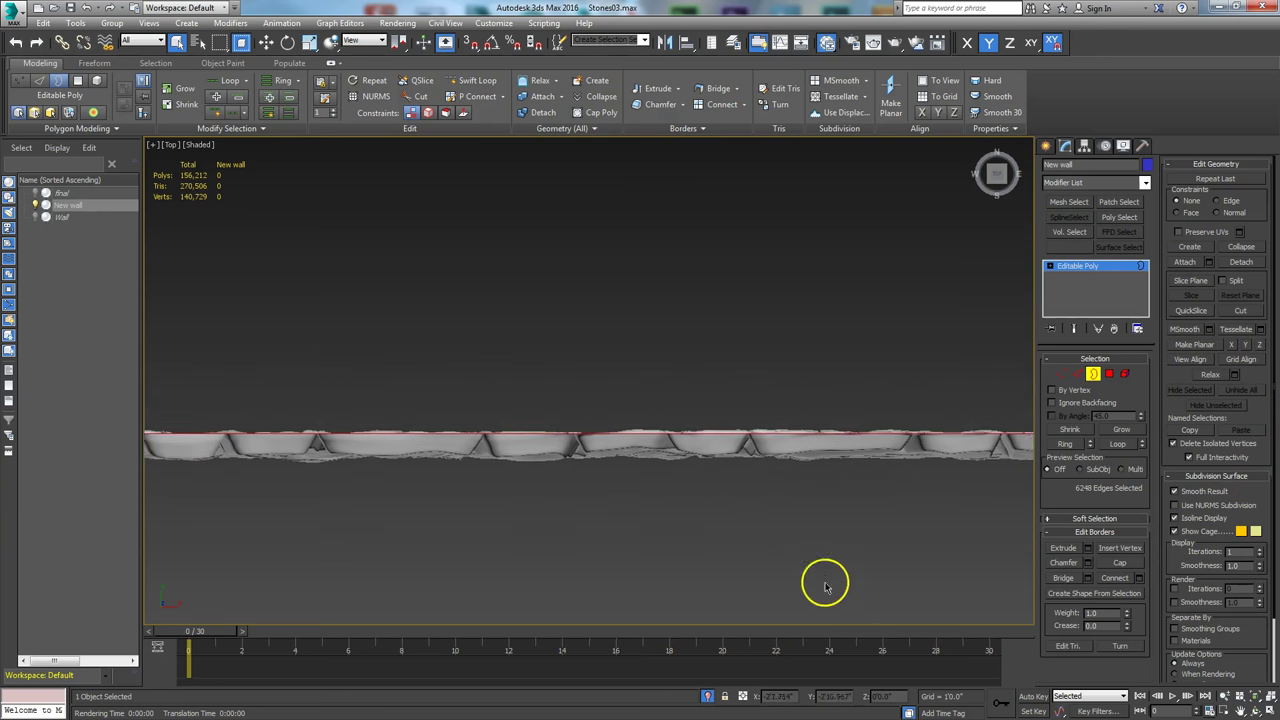
scroll(540, 569, "up", 3)
middle_click_drag(540, 569, 603, 589)
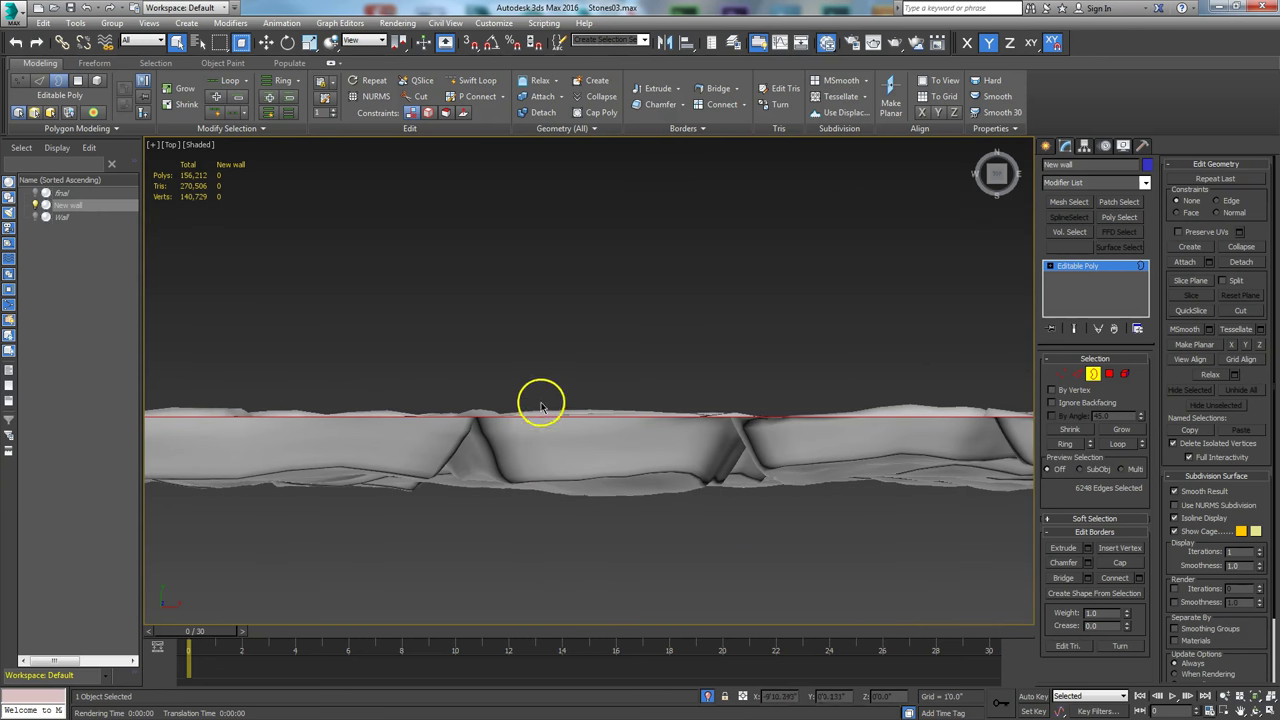
scroll(543, 494, "down", 3)
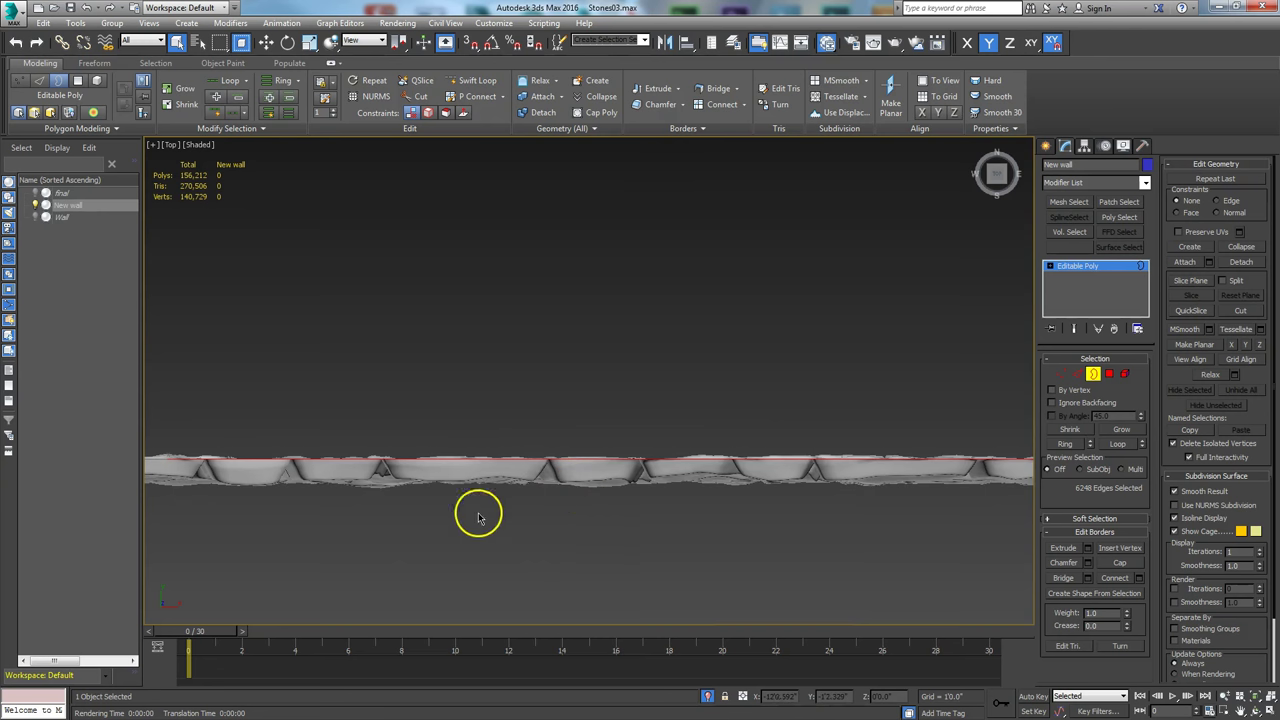
key("2")
right_click(462, 529)
left_click(471, 534)
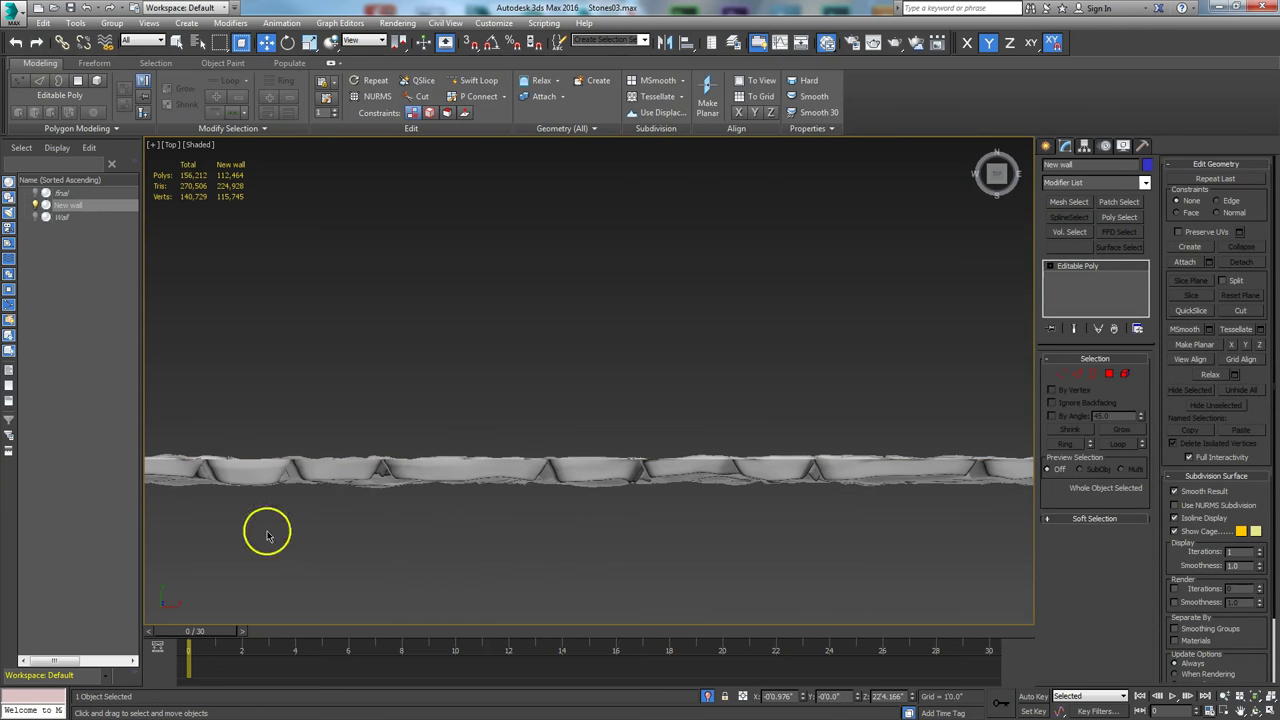
scroll(609, 529, "down", 3)
scroll(731, 543, "up", 8)
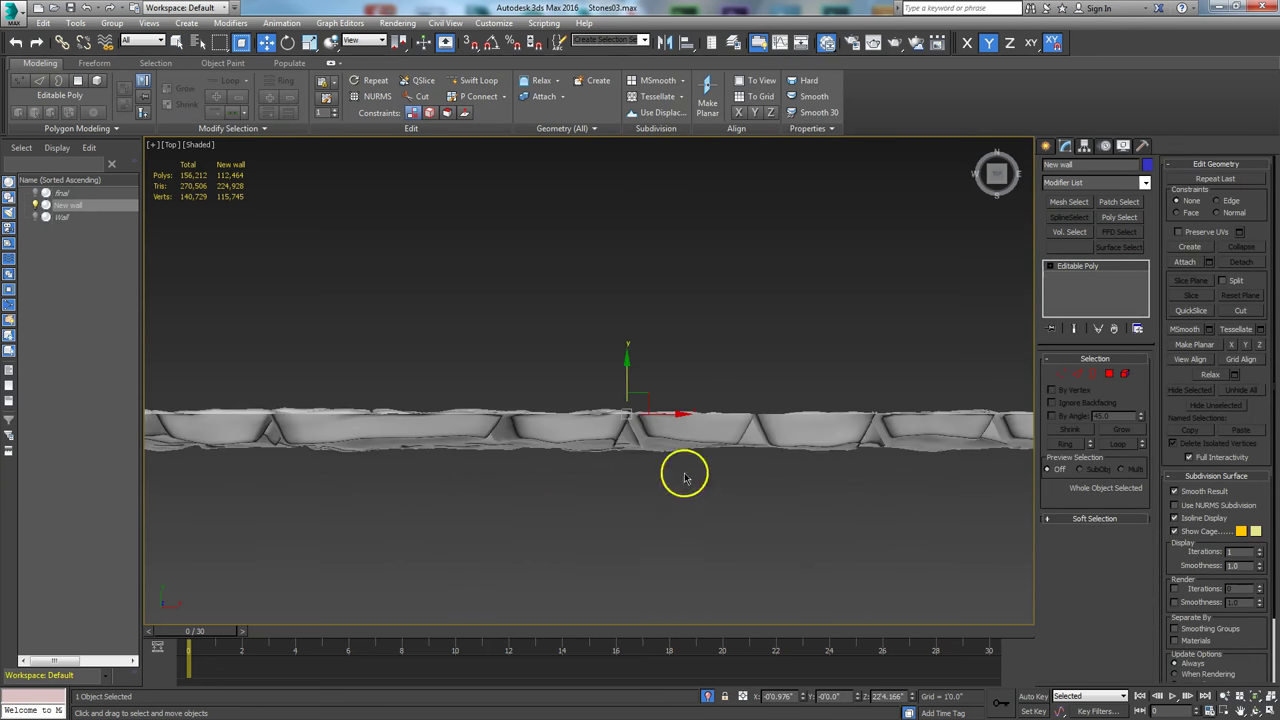
left_click_drag(653, 437, 652, 433)
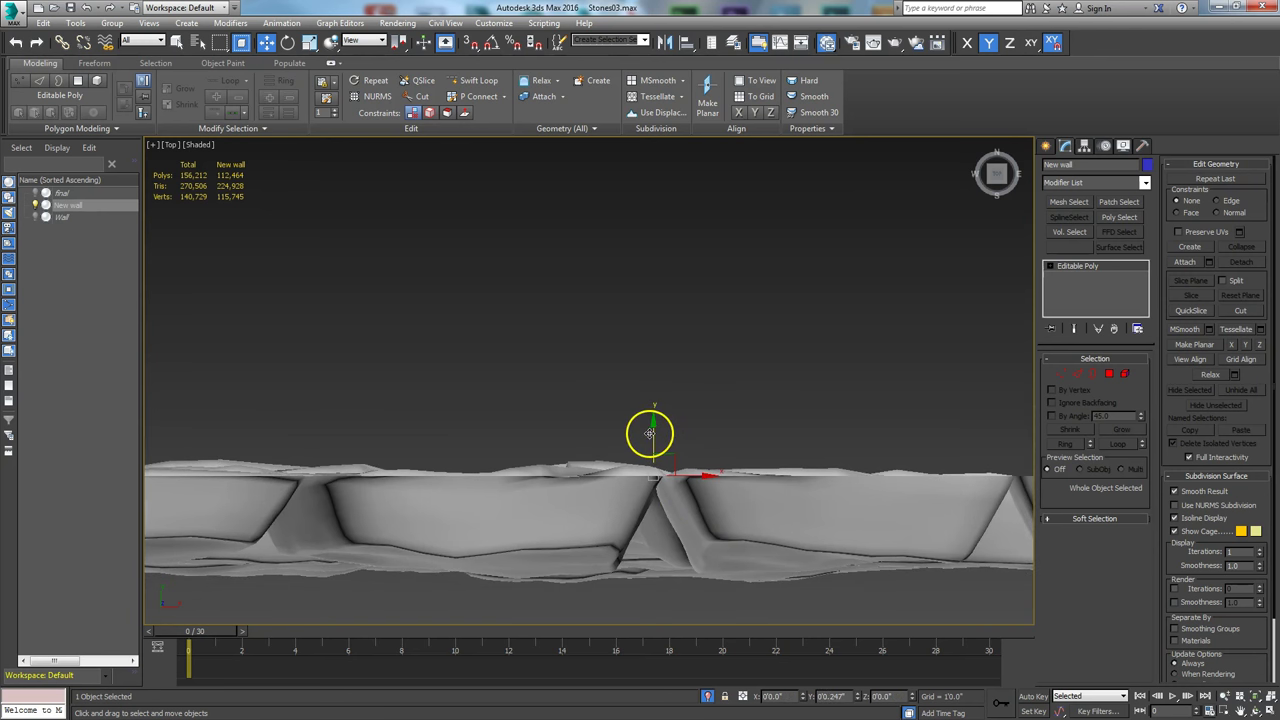
left_click(87, 8)
Step: Move all selected borders at the back of the stones about 0'1.517" along Y, away from the wall's face
left_click(1093, 374)
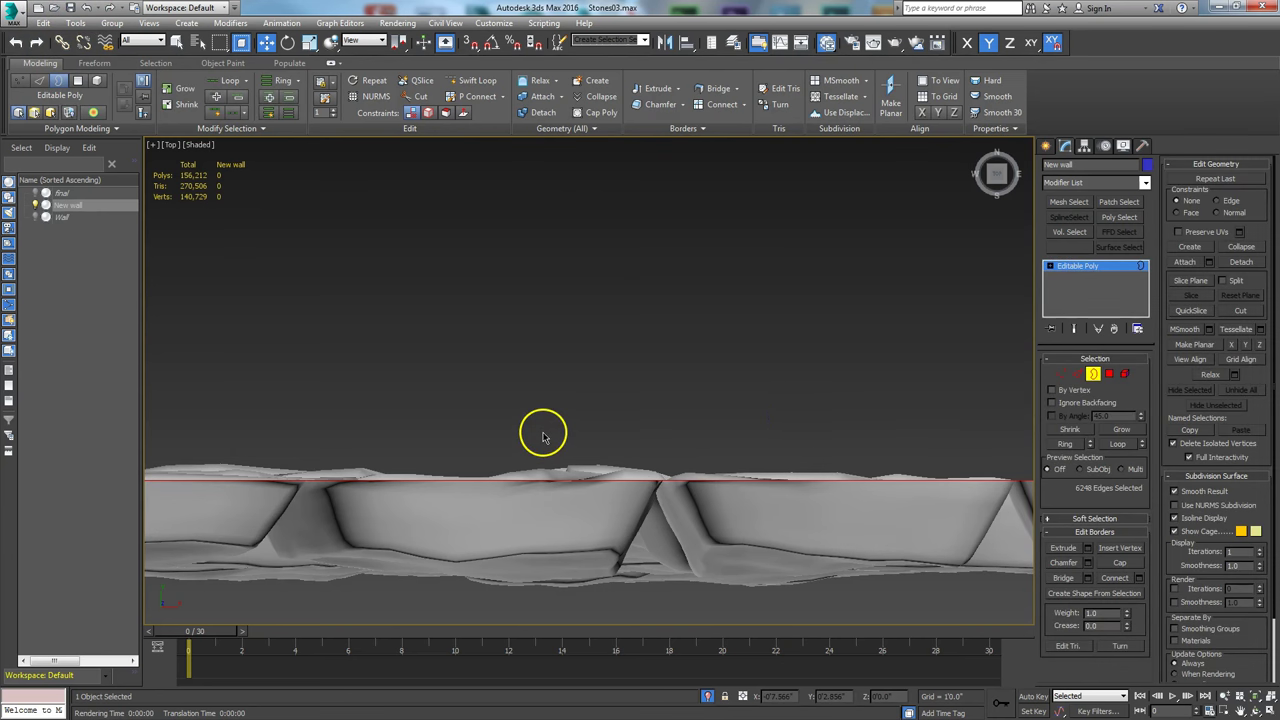
scroll(534, 425, "down", 3)
scroll(703, 431, "up", 2)
middle_click_drag(703, 431, 696, 449)
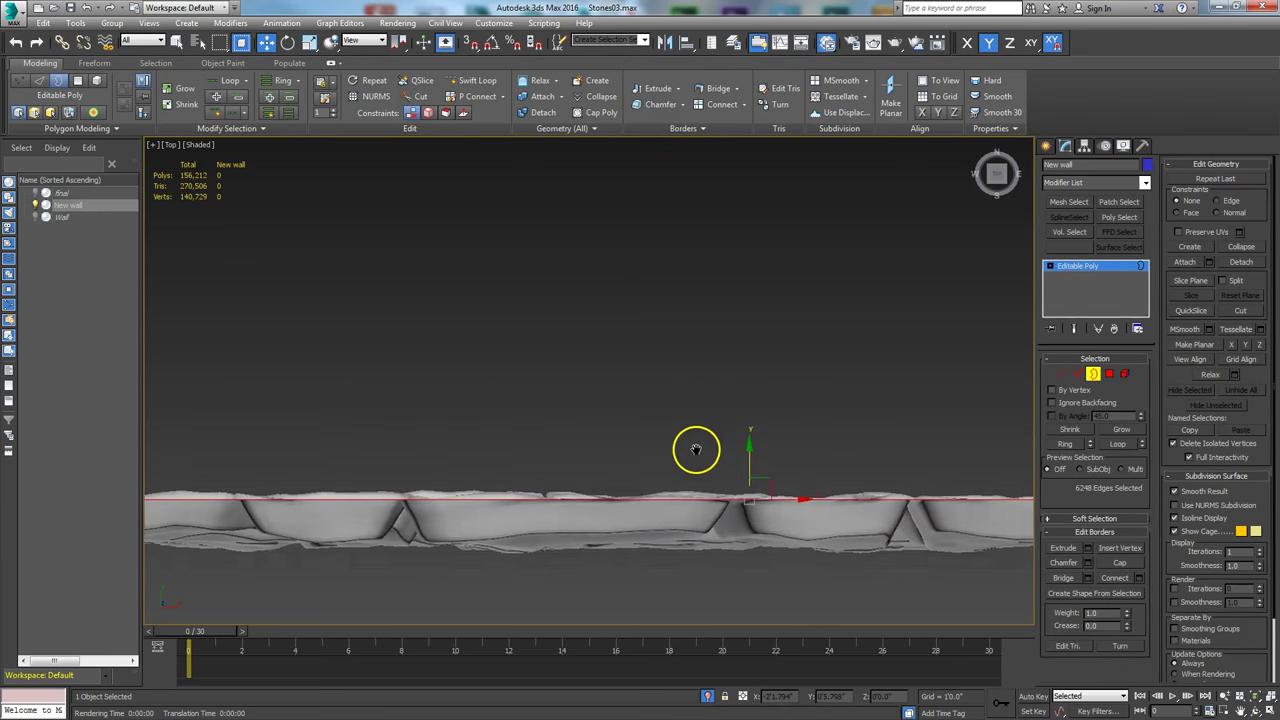
scroll(760, 452, "up", 3)
middle_click_drag(809, 457, 692, 457)
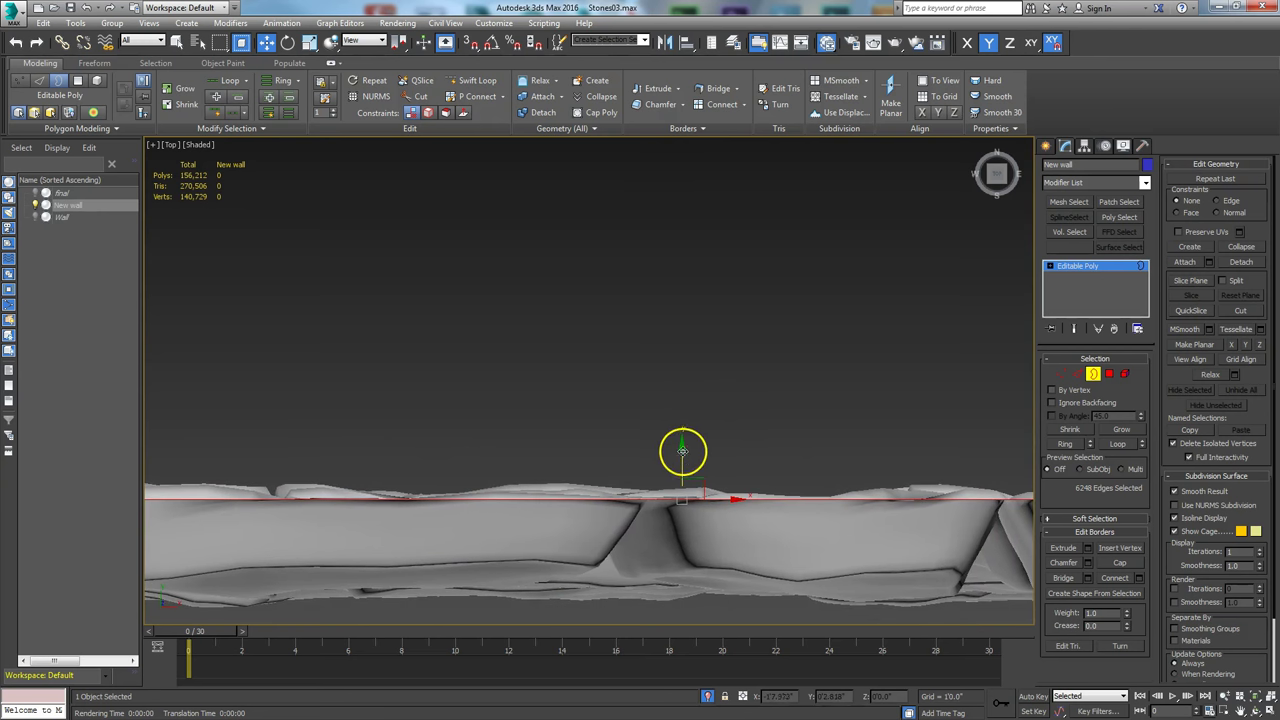
left_click_drag(681, 441, 678, 426)
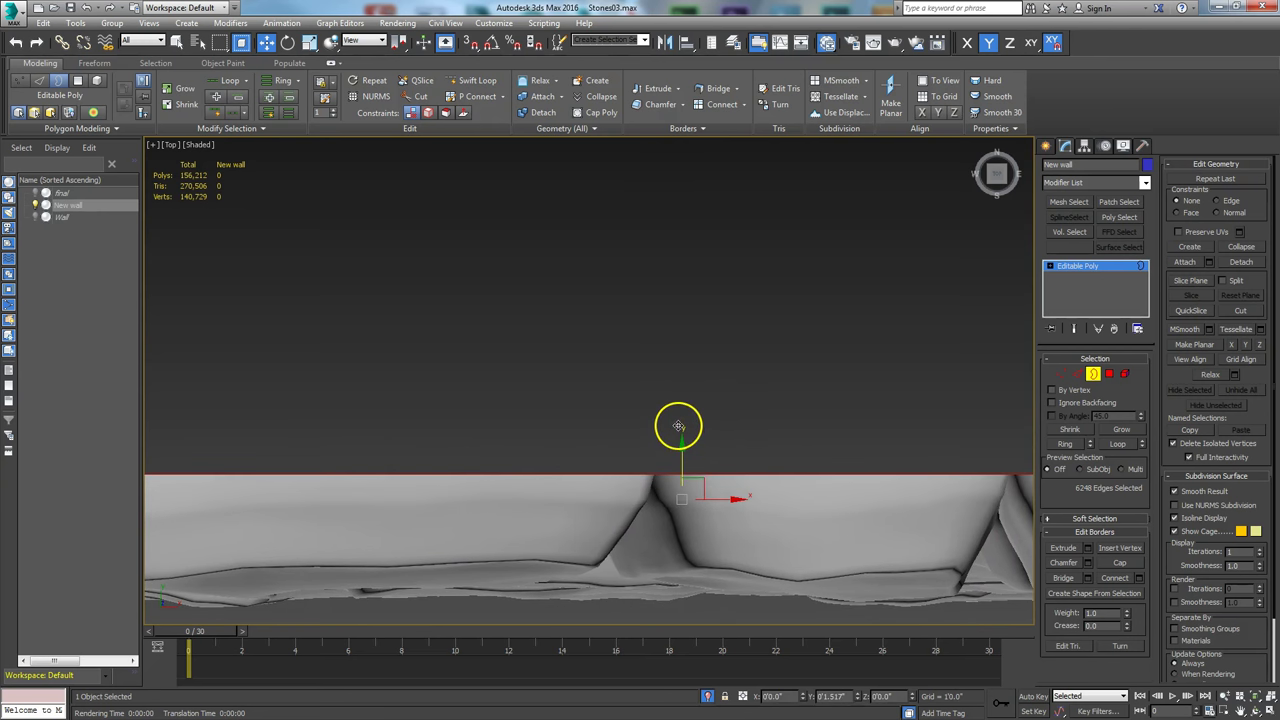
Step: Examine the gaps and extended sides of the stones close up and across the whole wall, and leave border editing
scroll(683, 459, "down", 6)
middle_click_drag(589, 468, 420, 421)
left_click(1257, 710)
left_click_drag(530, 480, 544, 357)
scroll(544, 357, "down", 3)
scroll(600, 405, "up", 6)
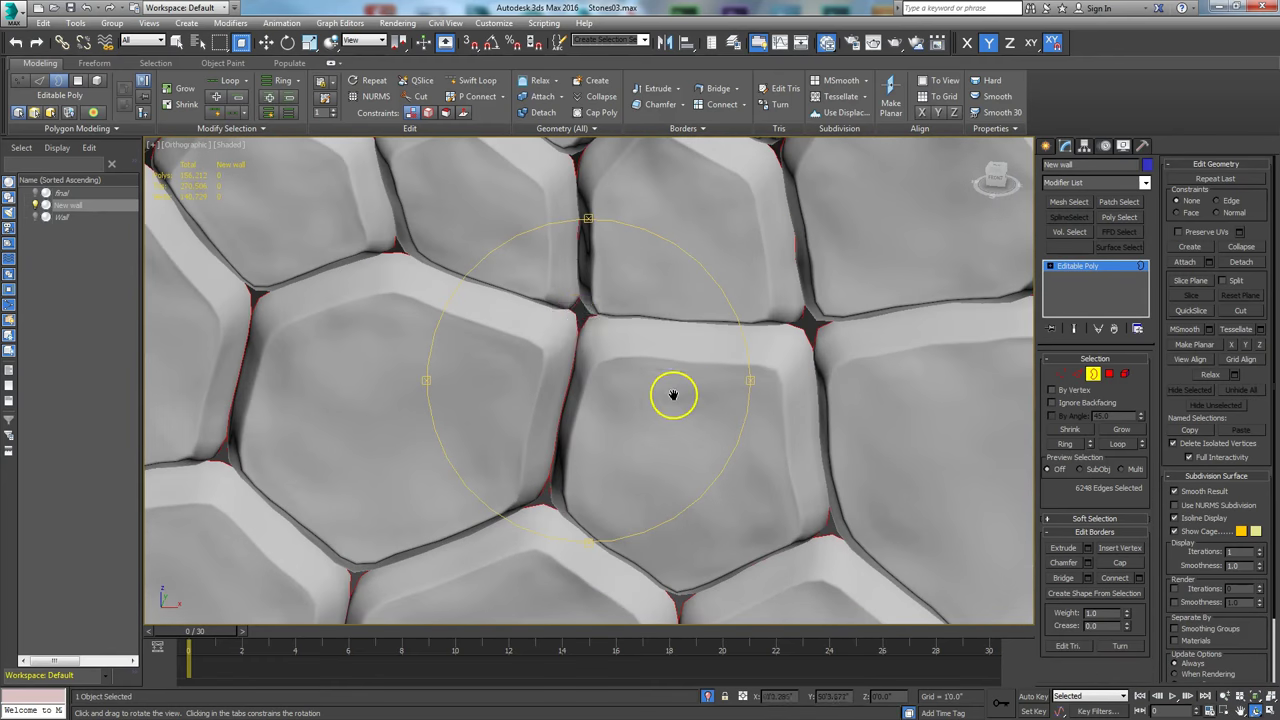
scroll(634, 451, "down", 6)
left_click_drag(586, 434, 923, 397)
scroll(634, 429, "down", 5)
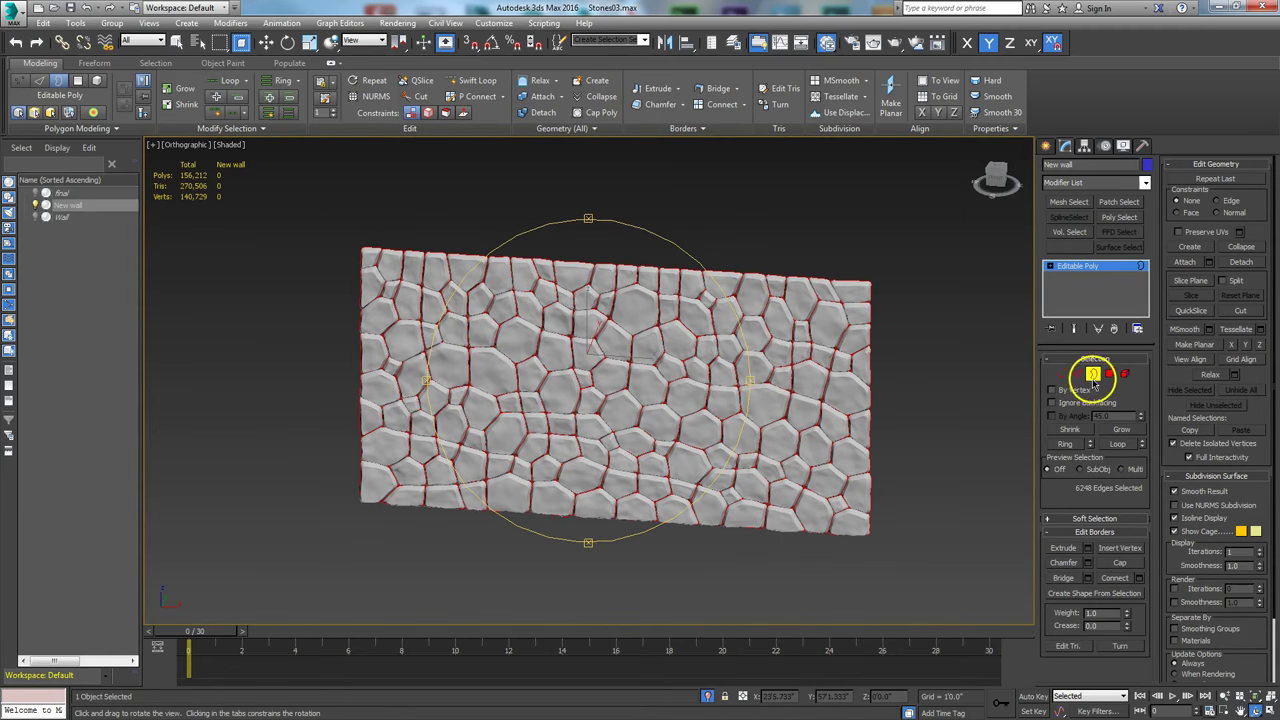
left_click(1093, 375)
key("w")
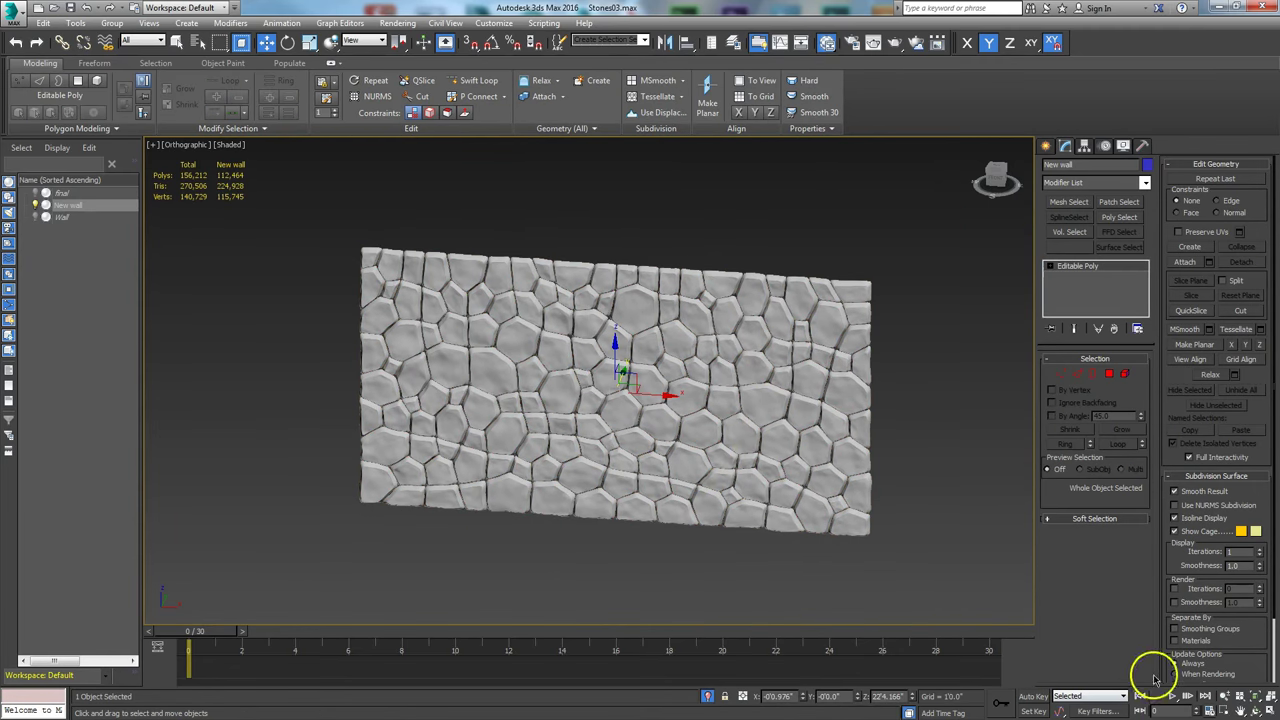
Step: Switch to the perspective view and examine the finished wall from several angles and distances
left_click(1240, 706)
left_click_drag(623, 451, 580, 437)
key("p")
scroll(557, 440, "up", 3)
scroll(538, 464, "down", 2)
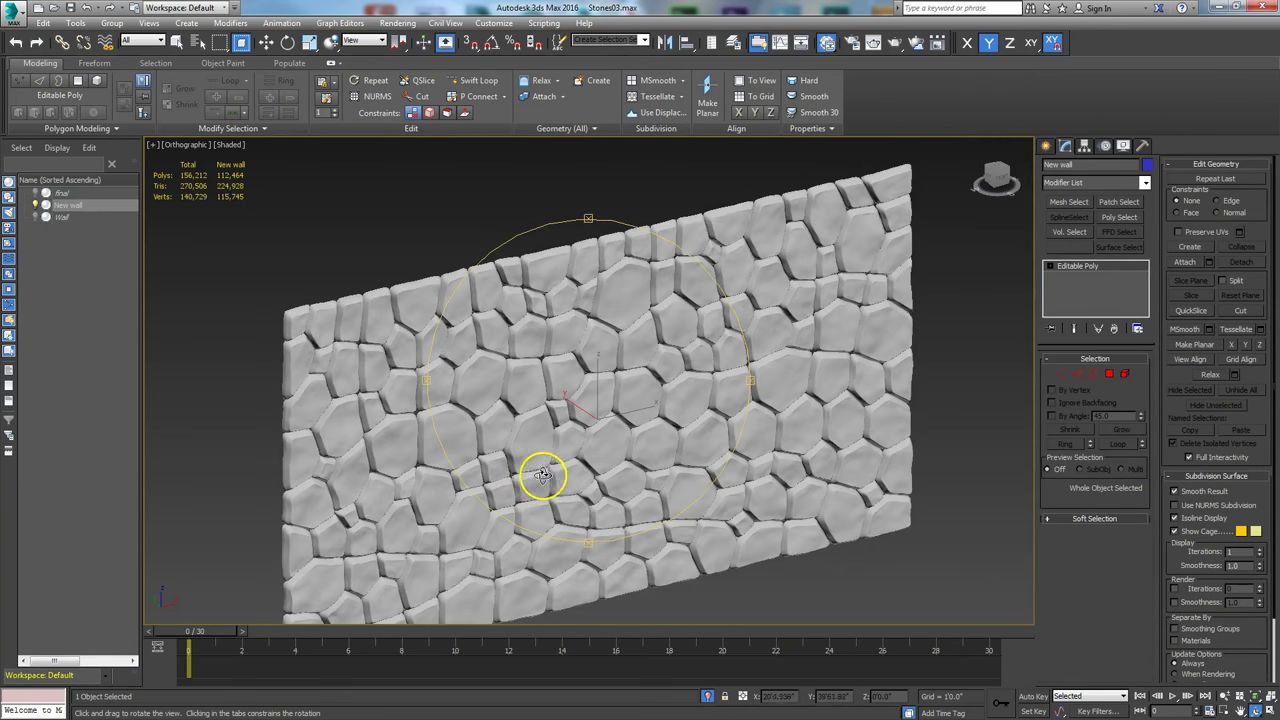
scroll(536, 474, "up", 5)
scroll(580, 457, "down", 8)
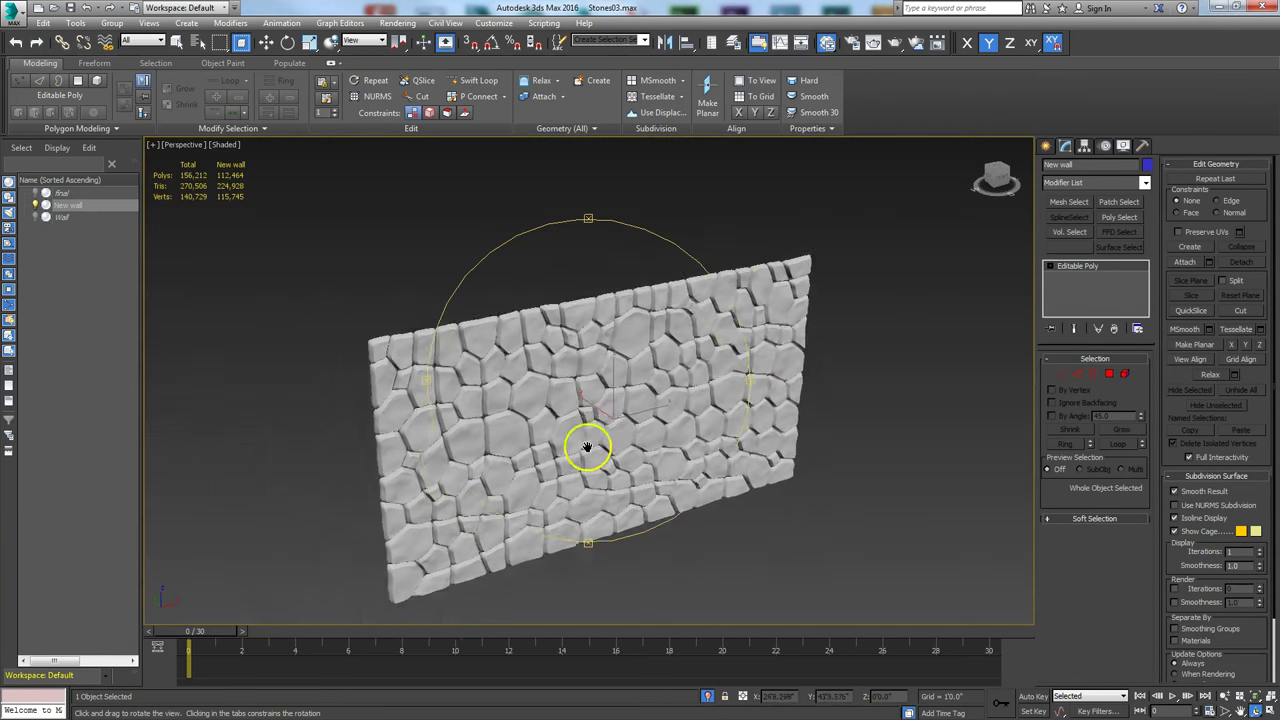
scroll(586, 440, "up", 4)
left_click_drag(585, 418, 634, 429)
left_click_drag(471, 407, 583, 386)
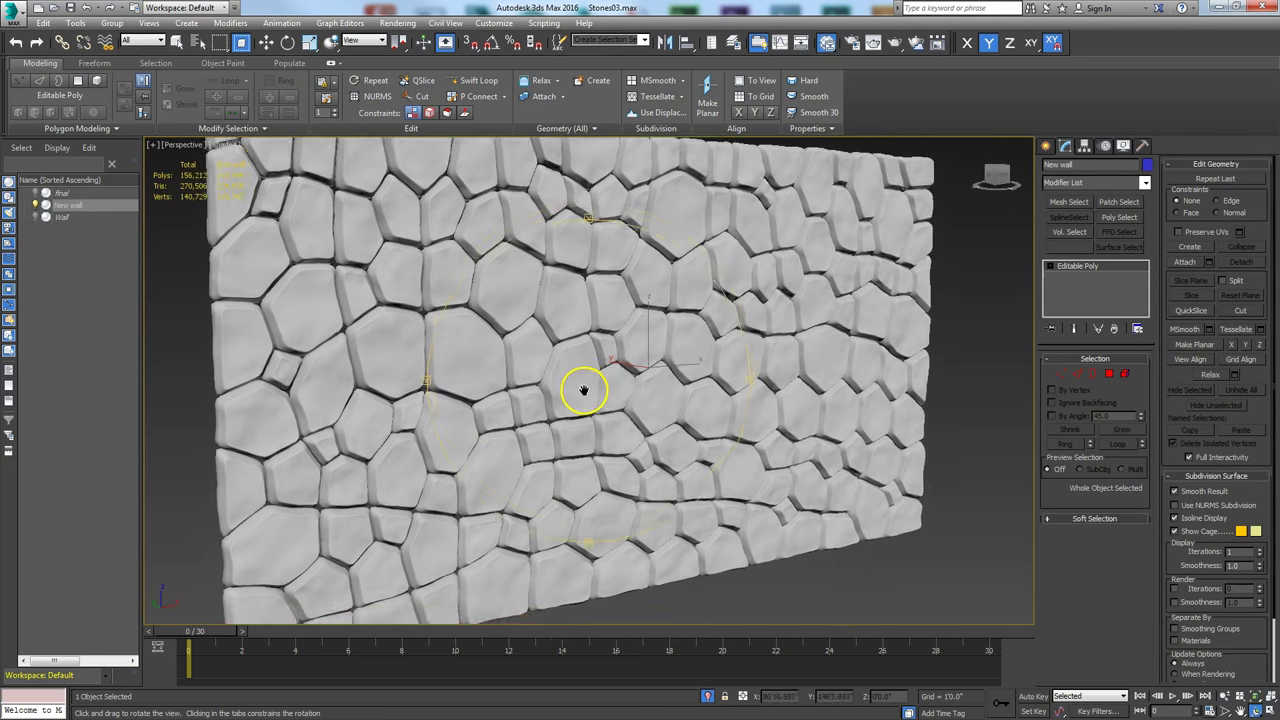
middle_click_drag(583, 386, 583, 401)
key("w")
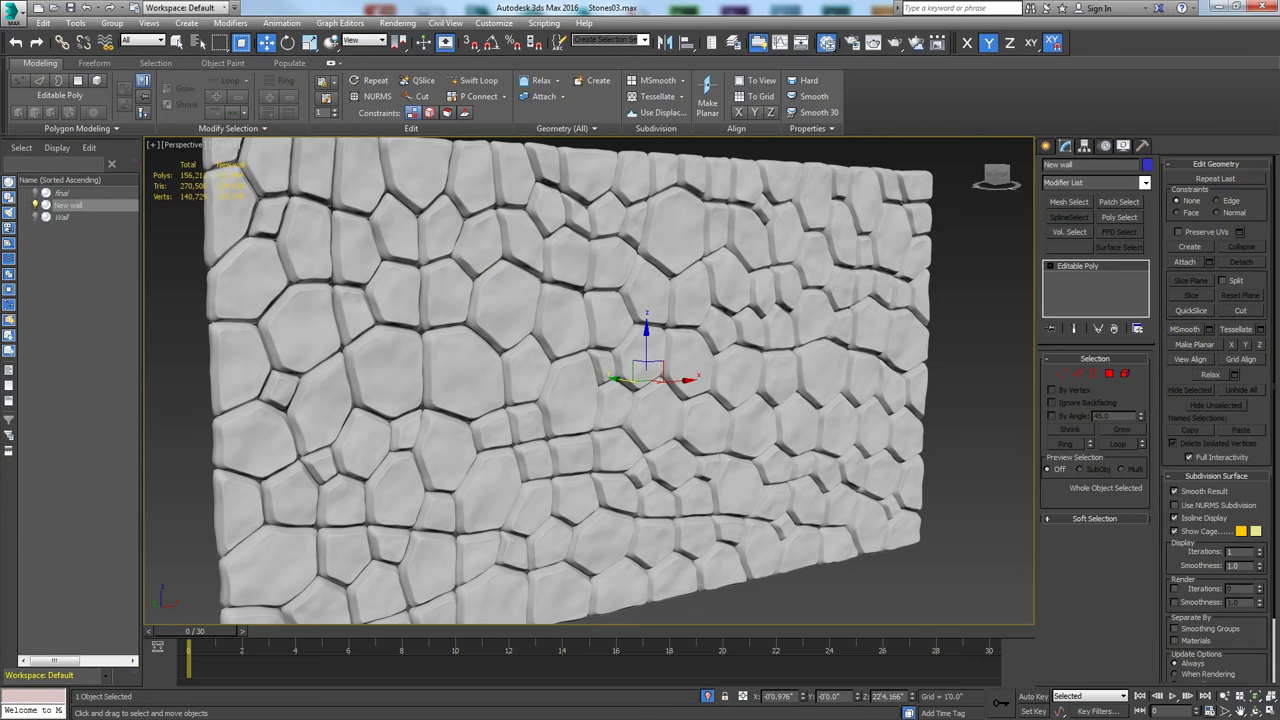
Step: Open the Slate Material Editor at full size and place the Map #91 Smoke node near the Standard material with an enlarged preview
key("m")
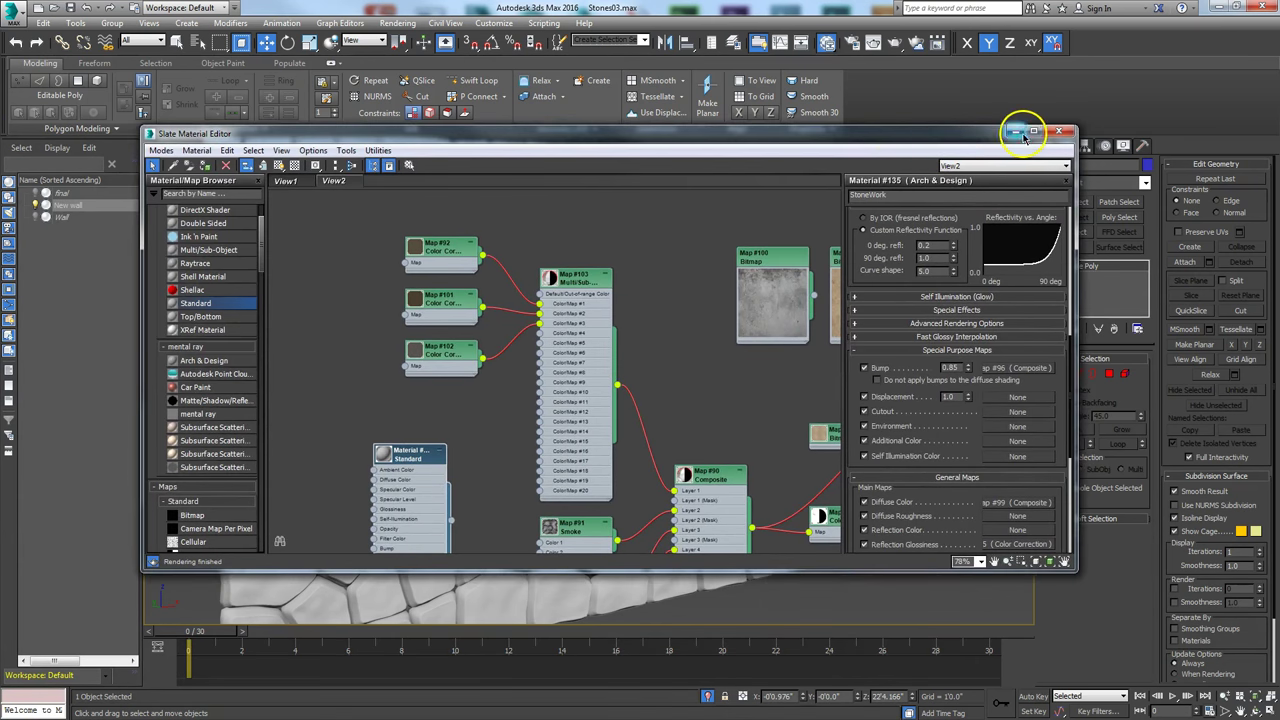
left_click(1034, 133)
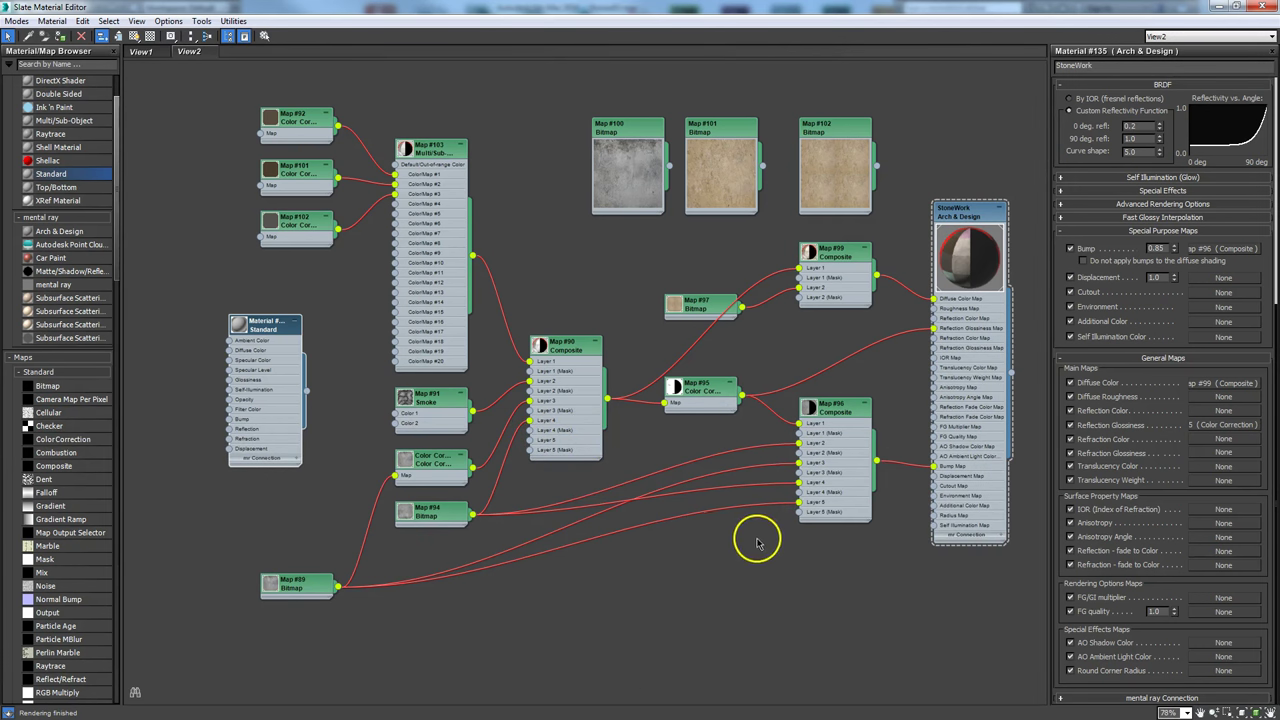
left_click(962, 215)
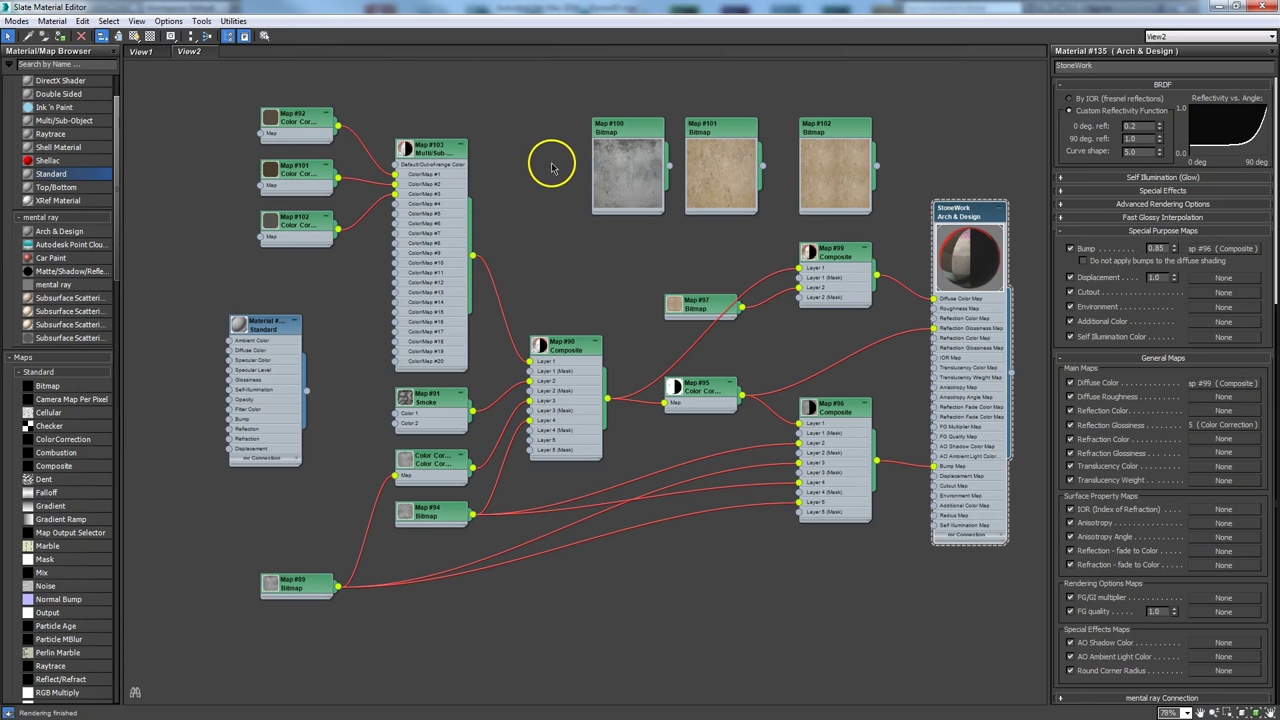
left_click_drag(425, 398, 353, 400)
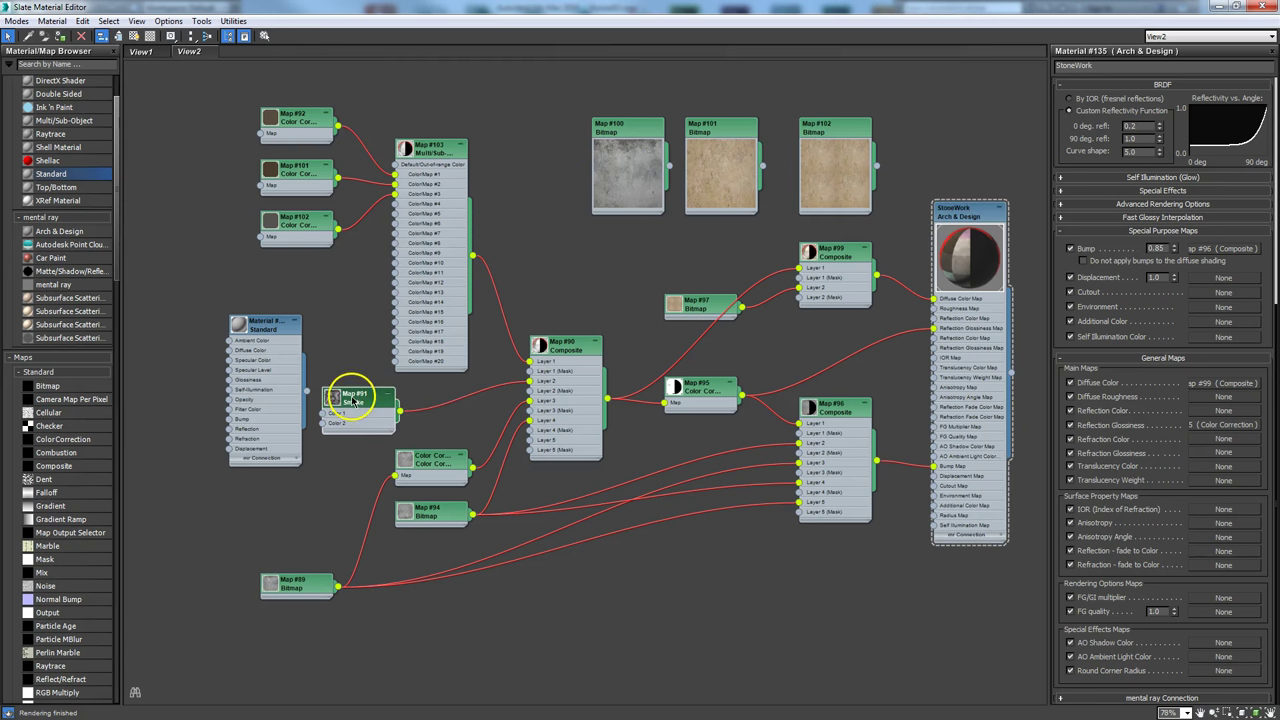
double_click(335, 400)
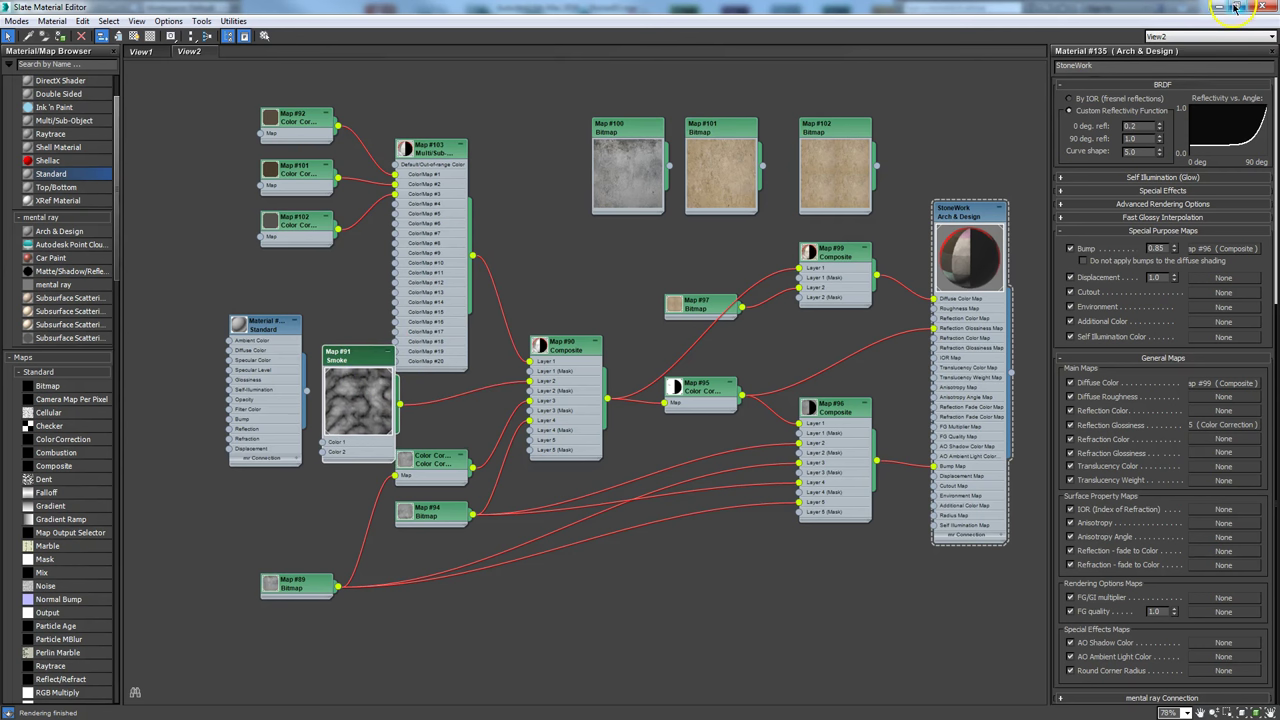
Step: Move the Map #100 Bitmap node closer to the Map #103 node and view its source image IMG_9194.jpg
left_click_drag(659, 118, 546, 137)
double_click(556, 150)
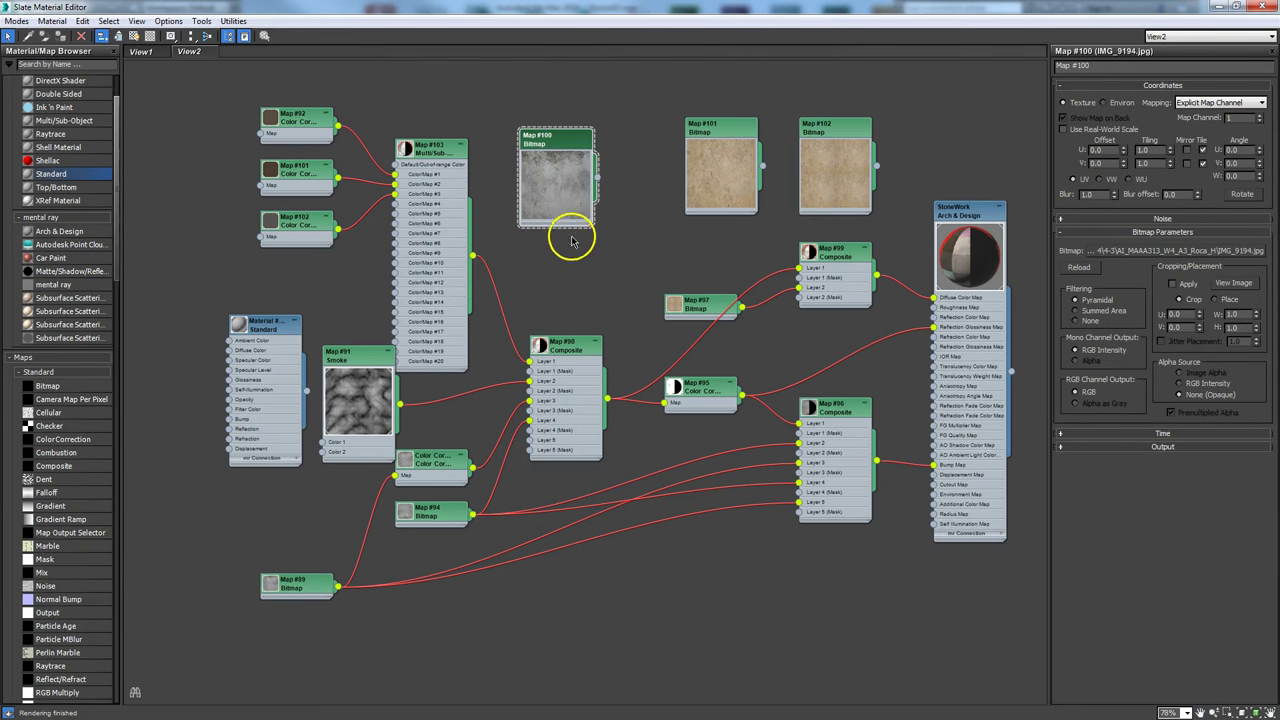
left_click(1227, 285)
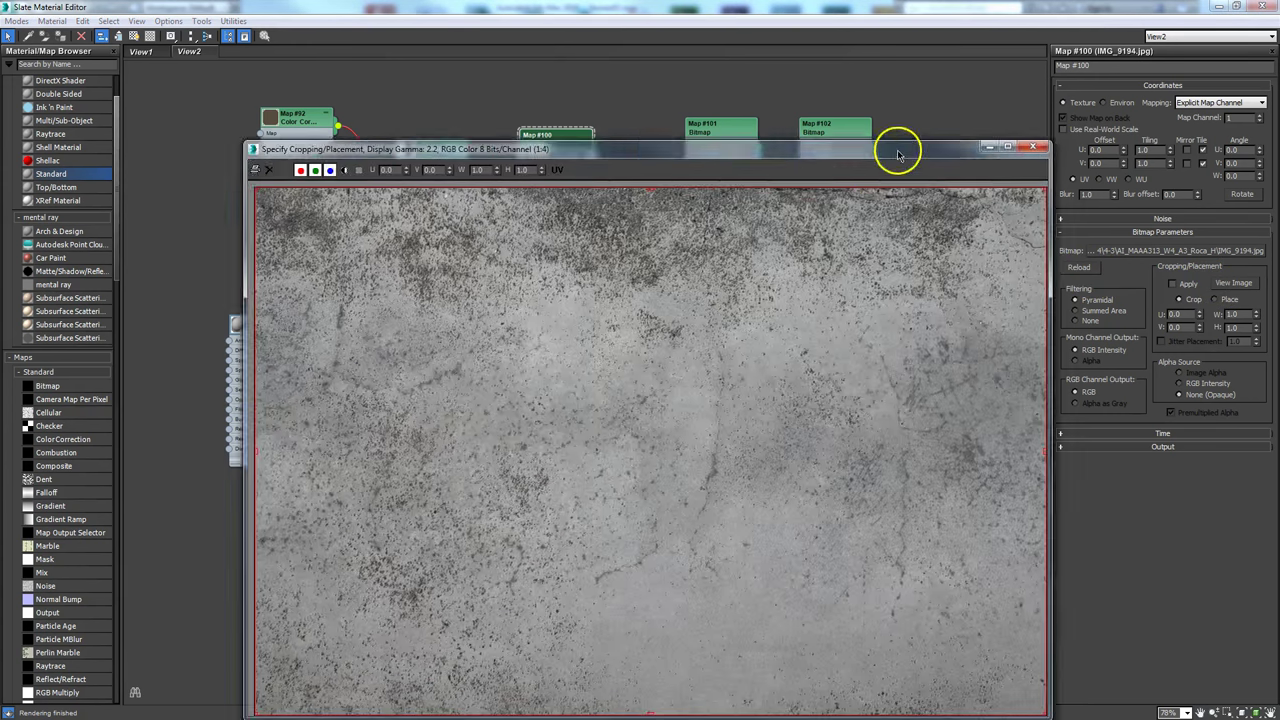
left_click_drag(900, 149, 914, 71)
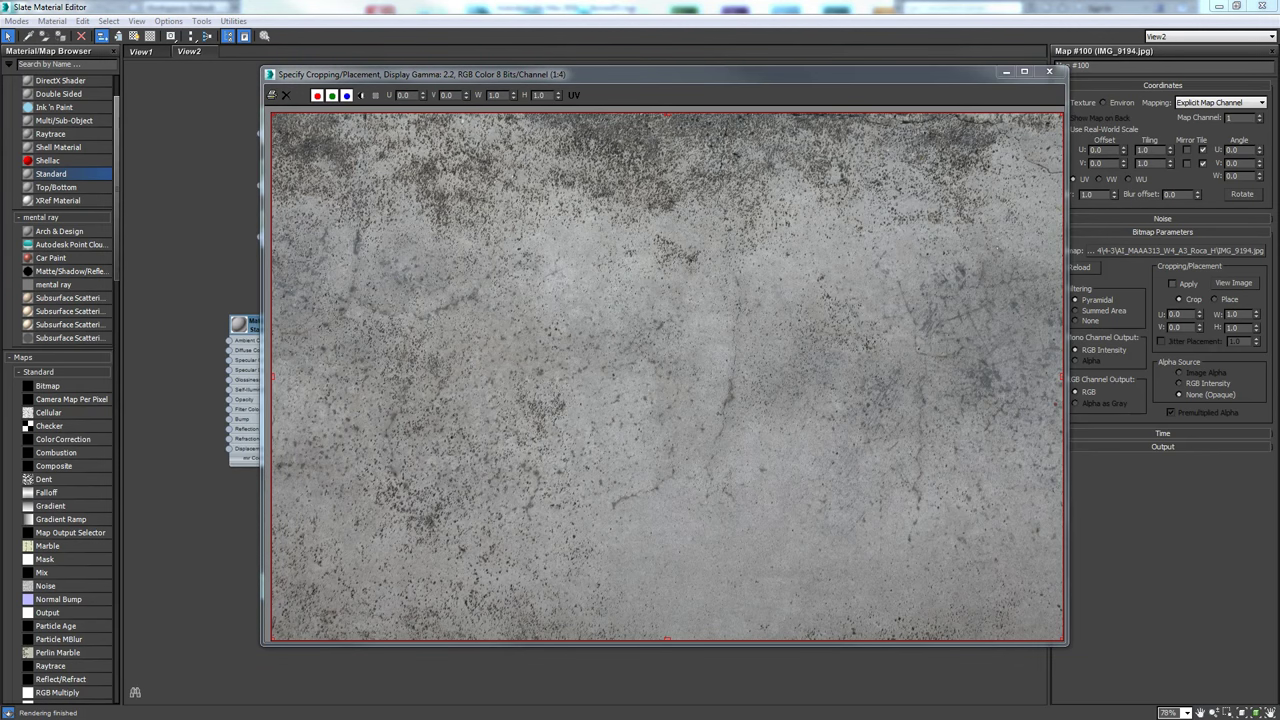
Step: Switch to Photoshop and maximize its window with the IMG_9194.jpg document showing
key("alt+Tab")
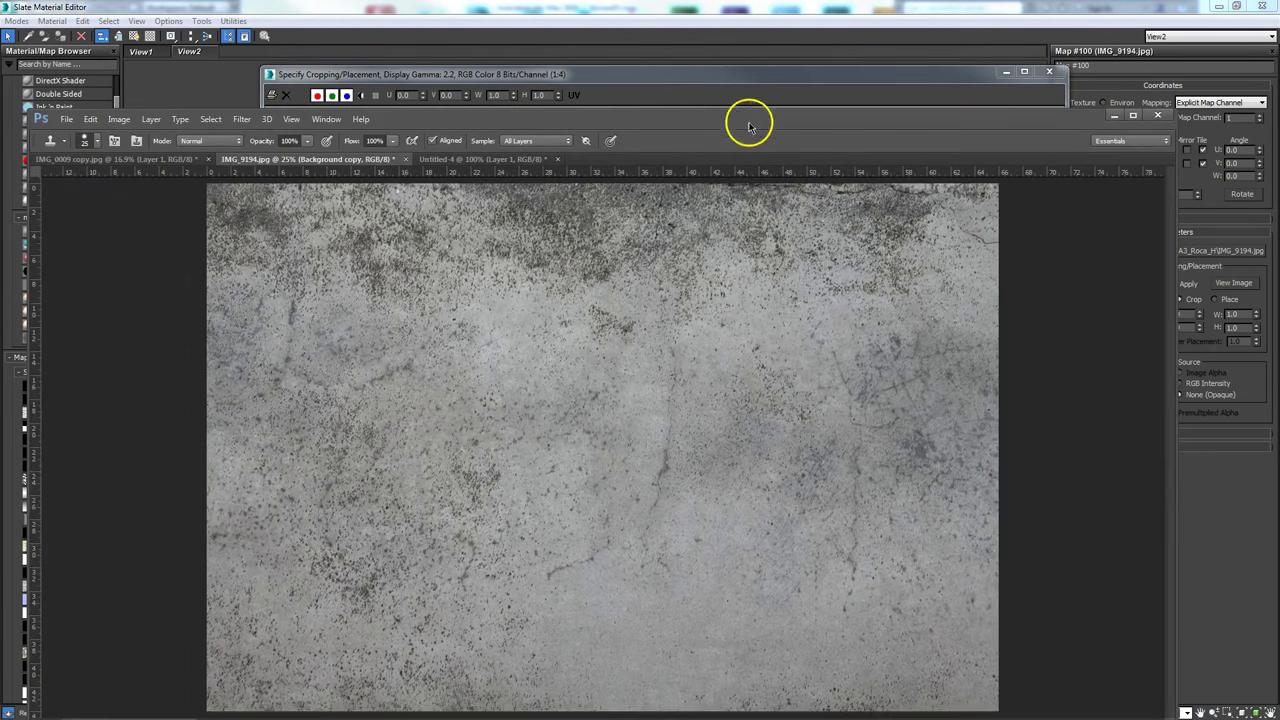
left_click_drag(749, 123, 783, 86)
left_click(1165, 80)
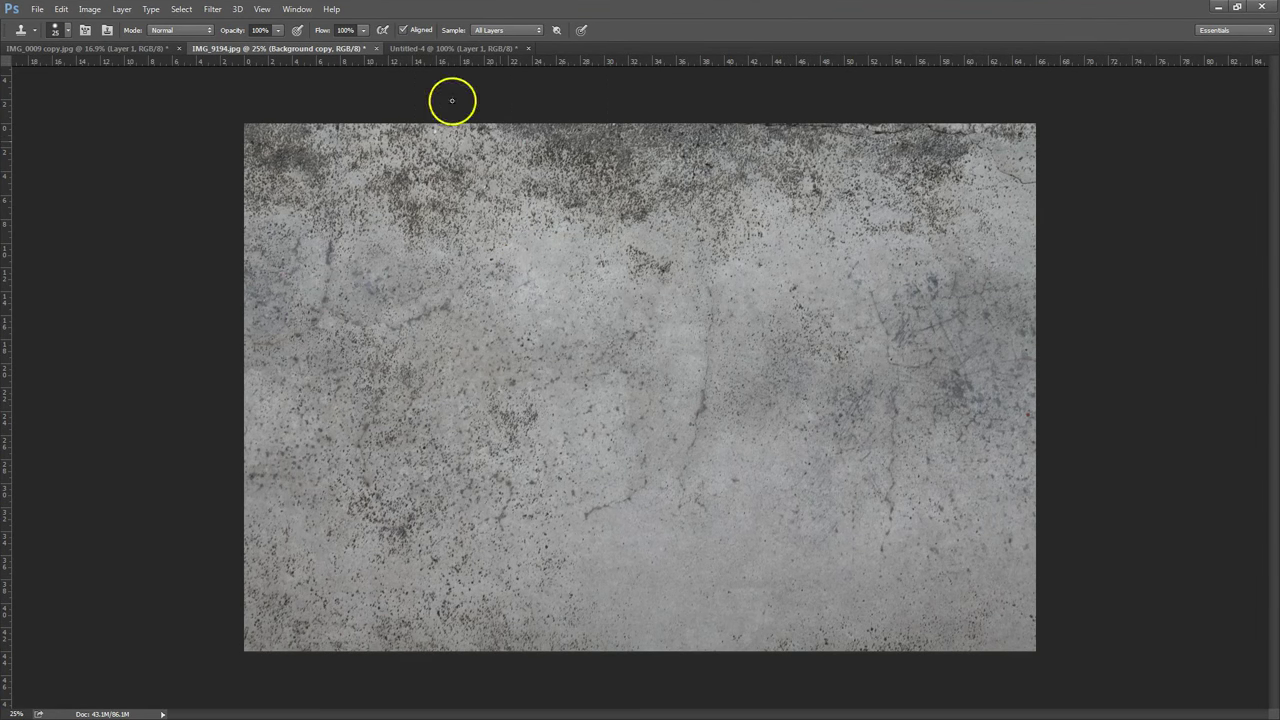
Step: Compare the IMG_9194.jpg concrete texture before and after the retouching of its dark spots
key("ctrl+z")
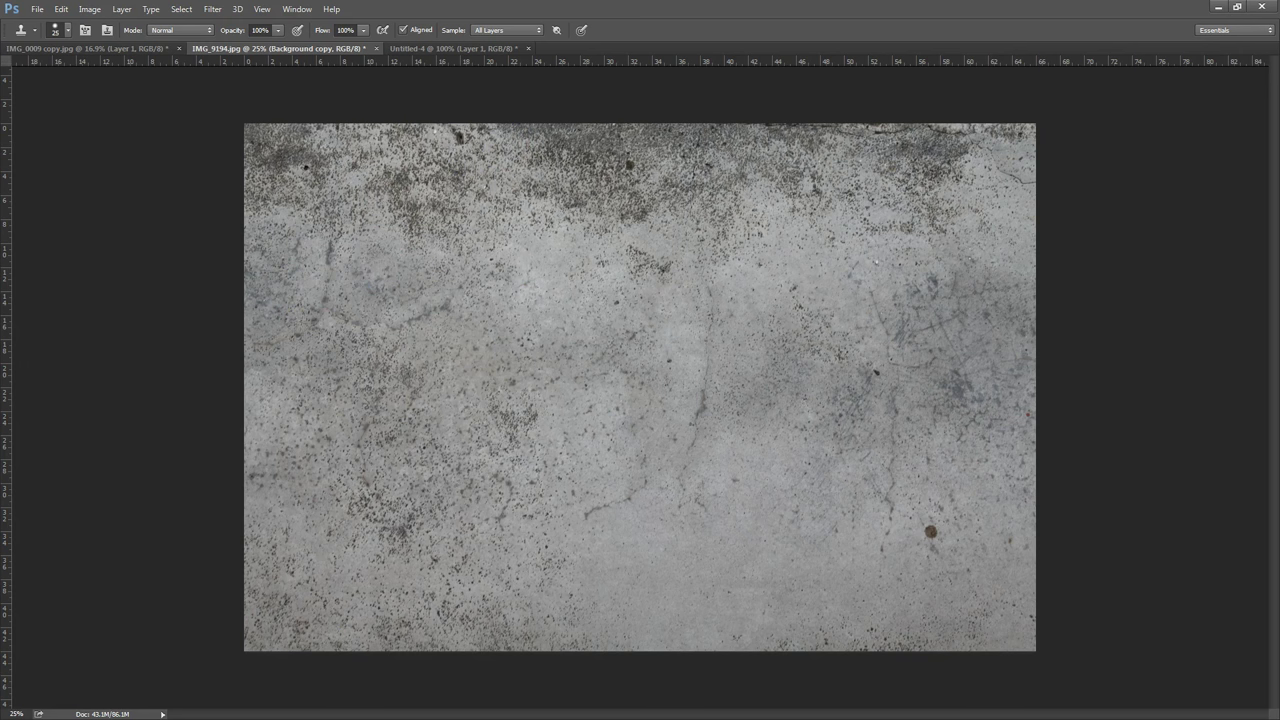
key("ctrl+z")
key("ctrl+z")
left_click(457, 139)
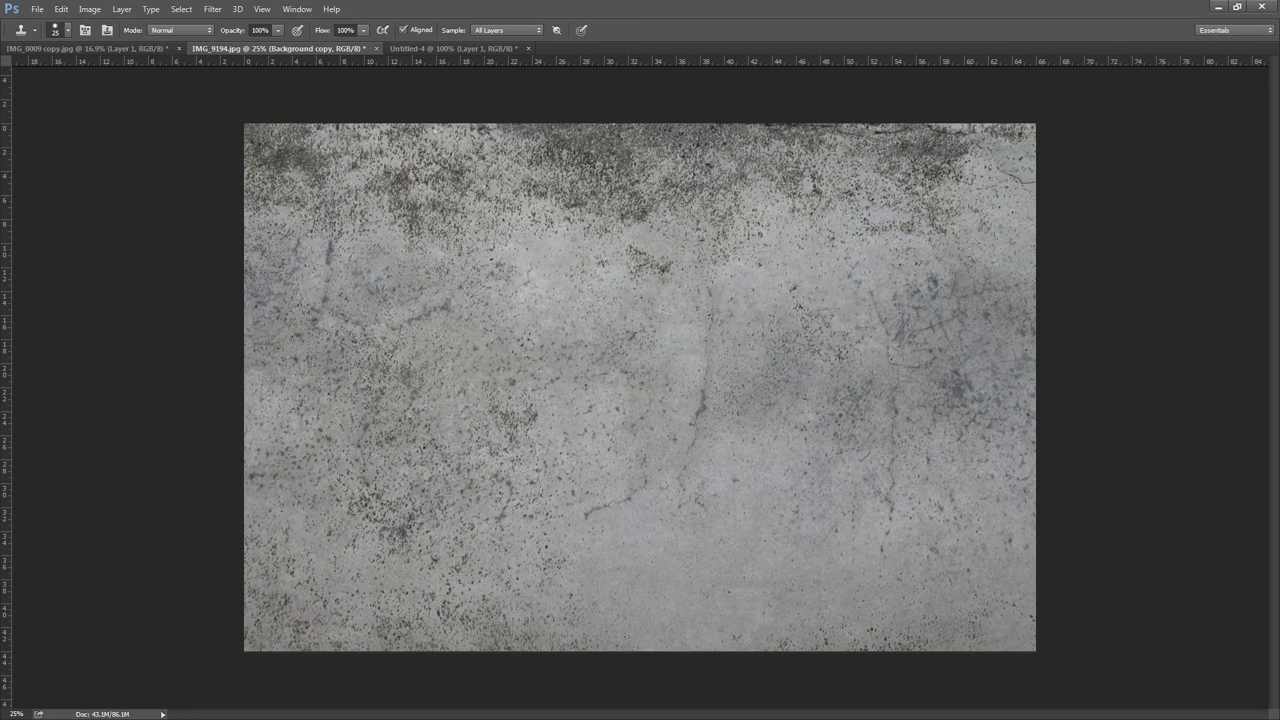
Step: Compare the concrete texture's retouched and unretouched spots once more, and return to 3ds Max to close the IMG_9194.jpg image view
key("ctrl+alt+z")
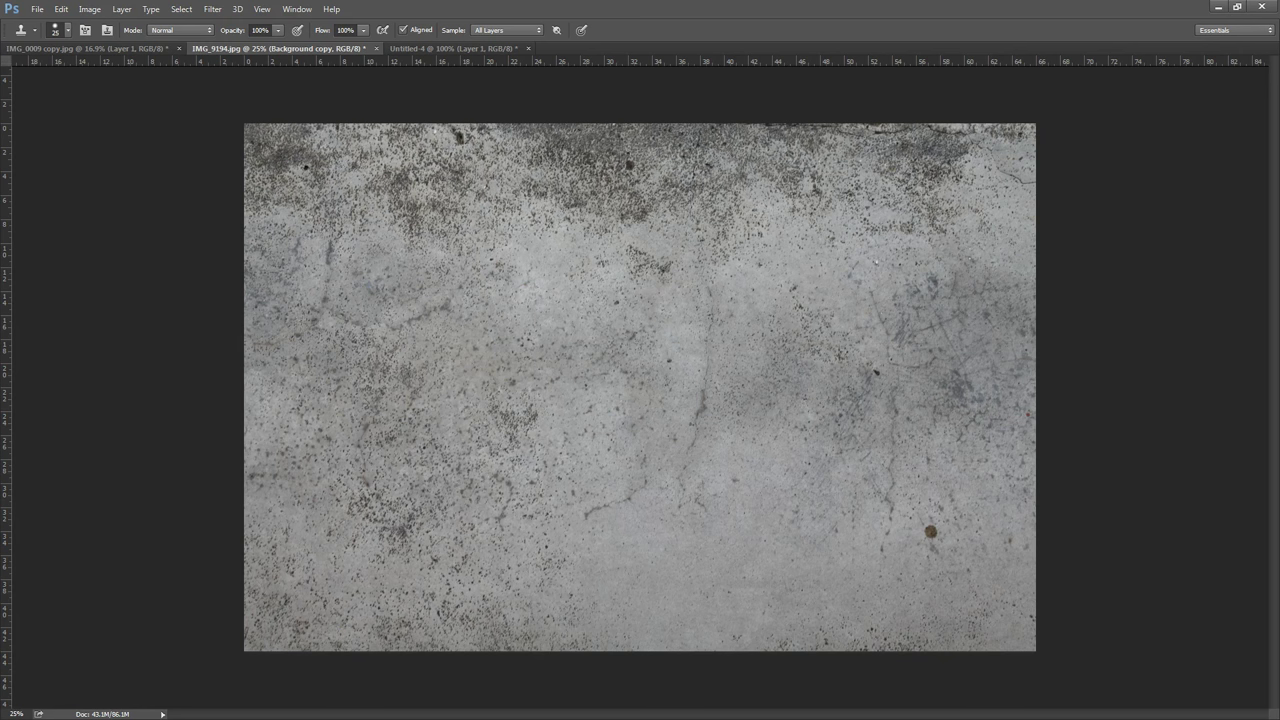
key("ctrl+shift+z")
key("ctrl+alt+z")
key("ctrl+shift+z")
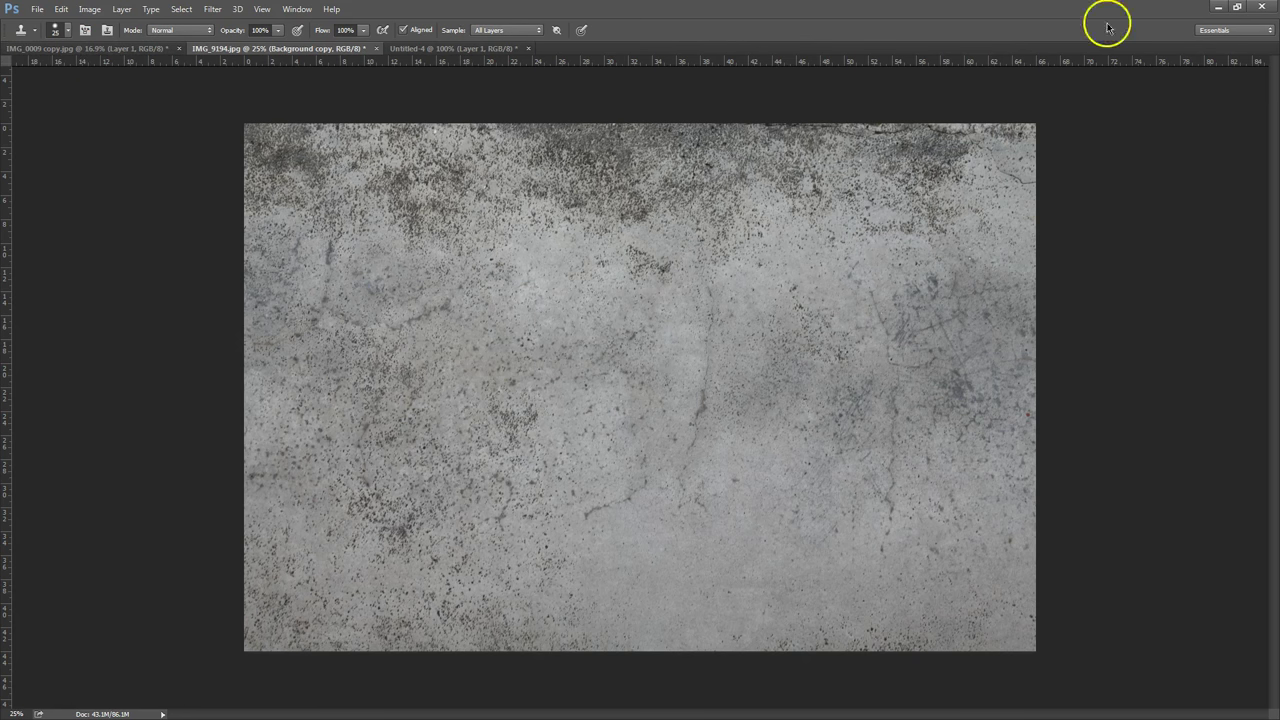
left_click(1218, 7)
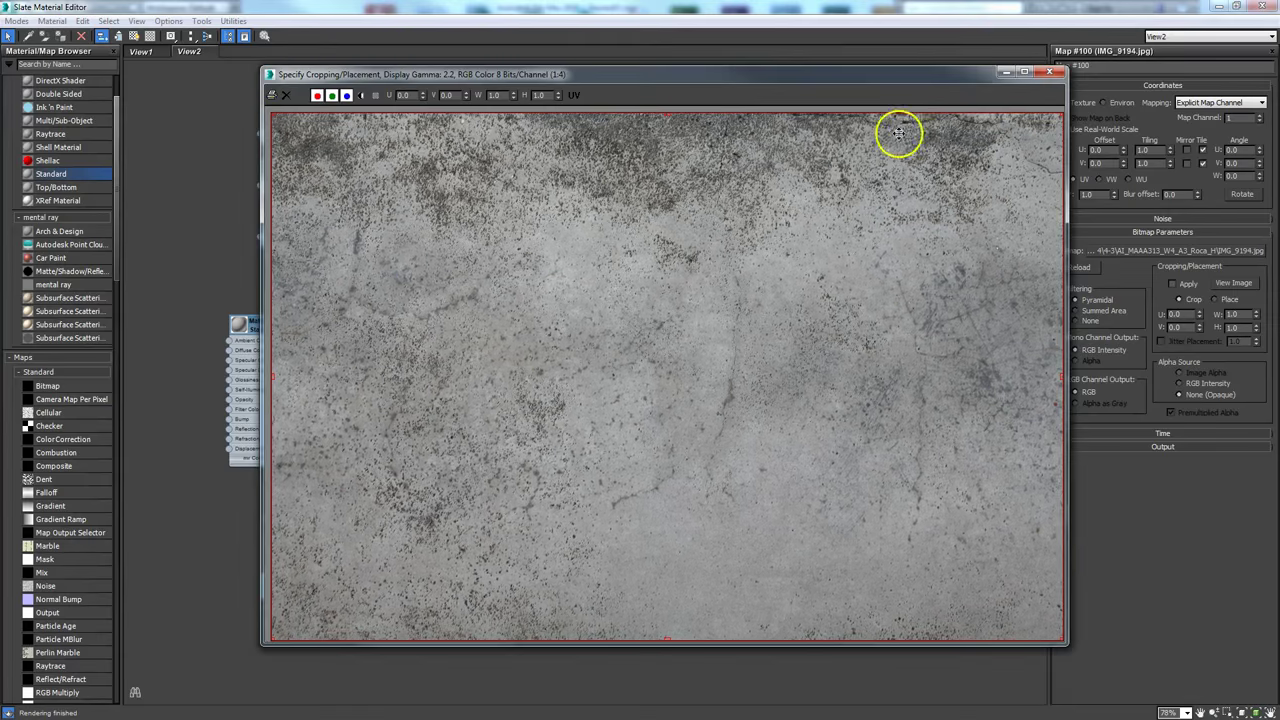
left_click(1045, 68)
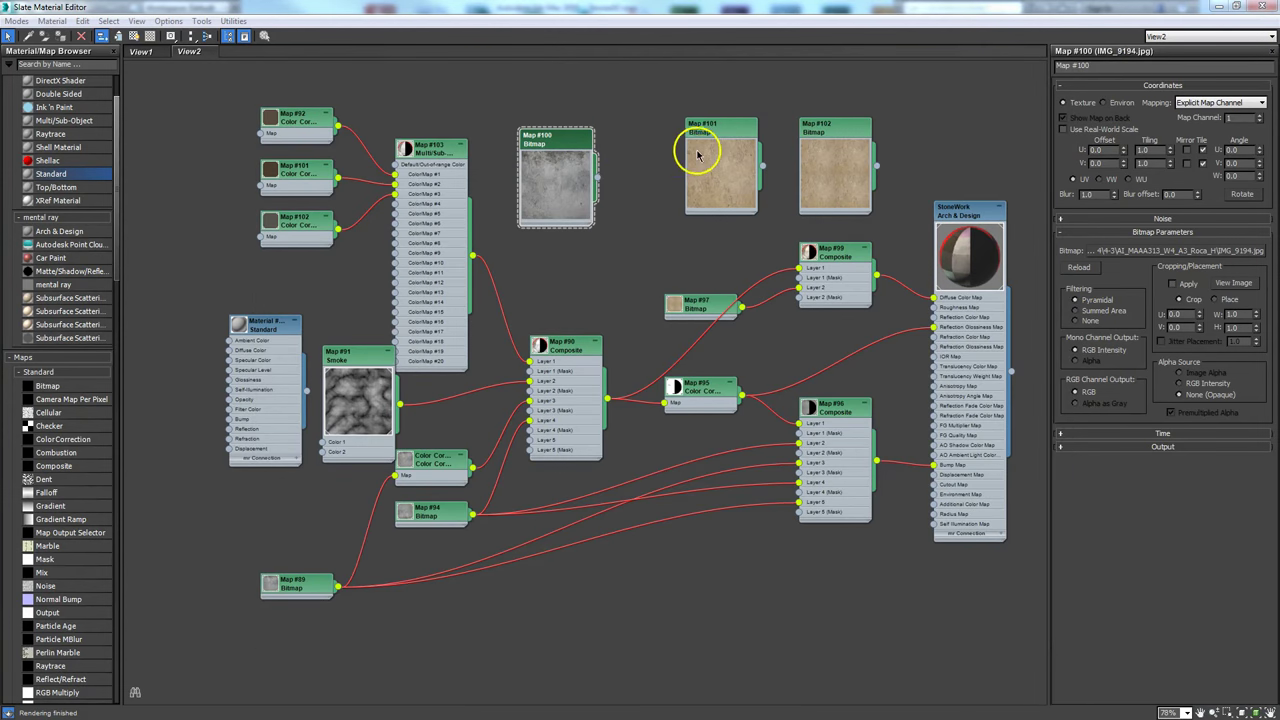
Step: Move the Map #101 Bitmap node beside Map #100 and view its source image IMG_0009 copy.jpg
left_click_drag(722, 139, 651, 143)
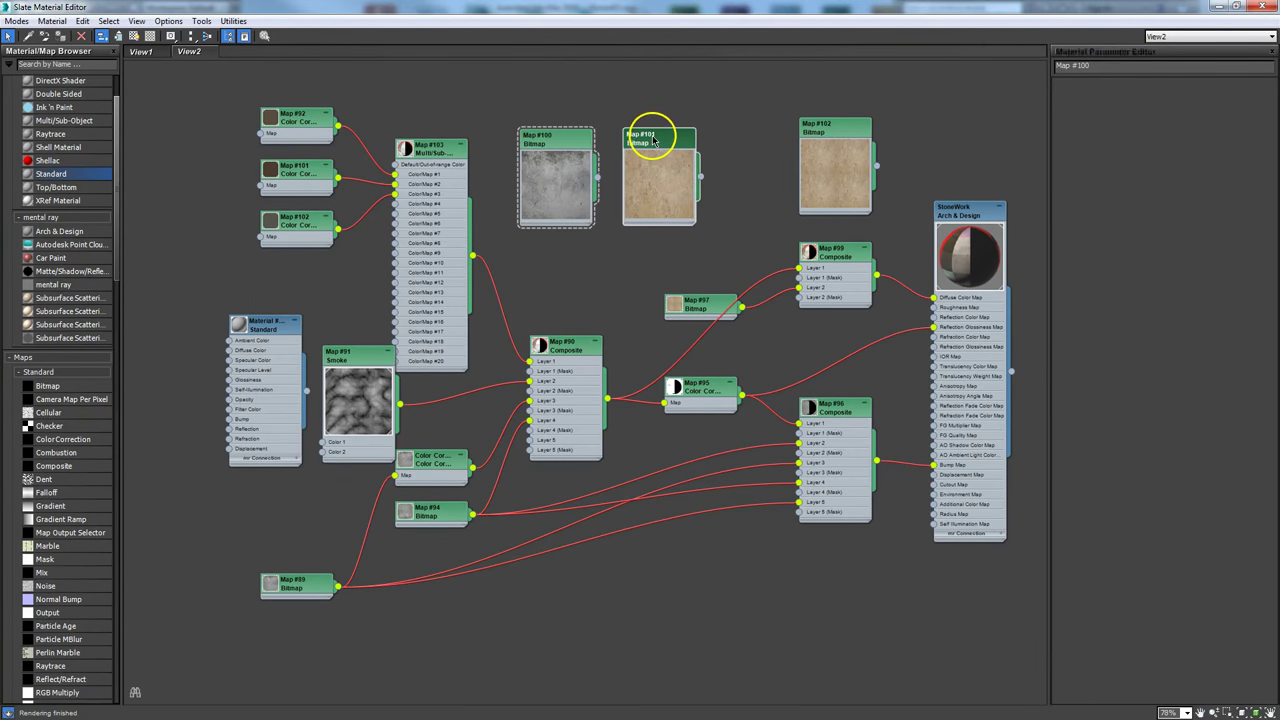
left_click(1226, 282)
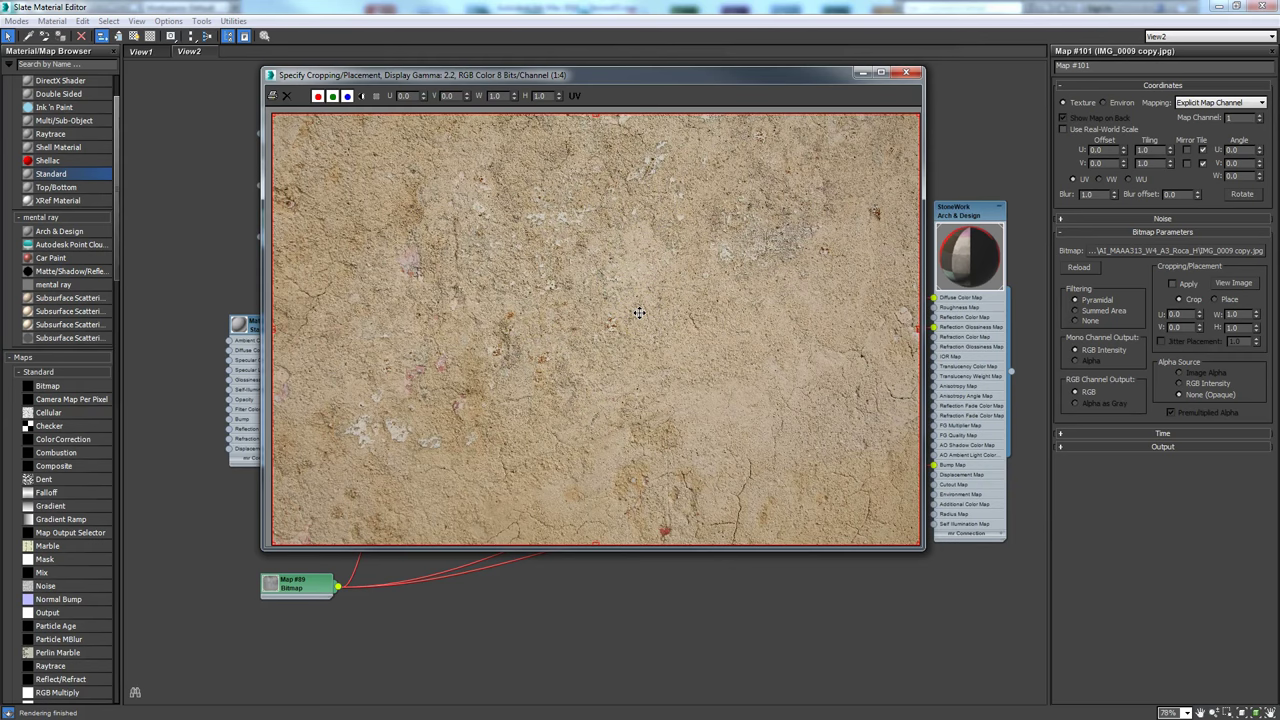
left_click(906, 72)
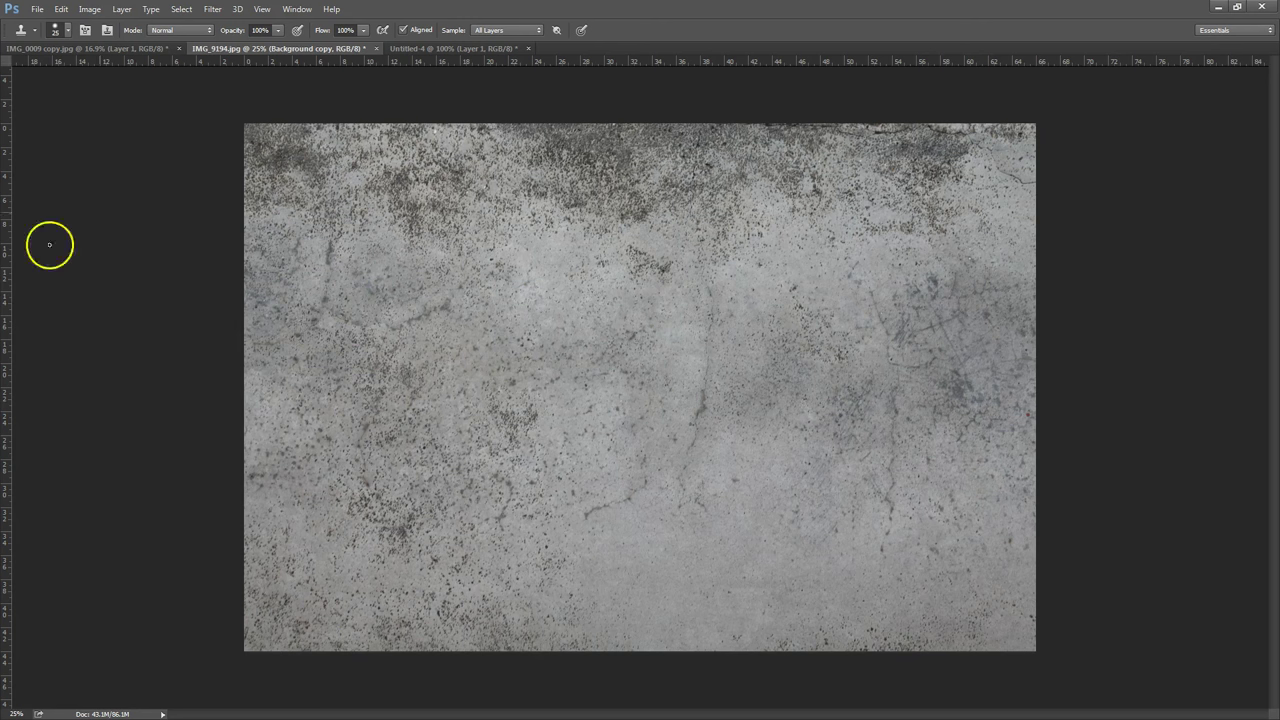
Step: In Photoshop, step the IMG_0009 copy.jpg document back to its single original tile and forward through the 2 × 2 tiling and seam retouching
left_click(130, 48)
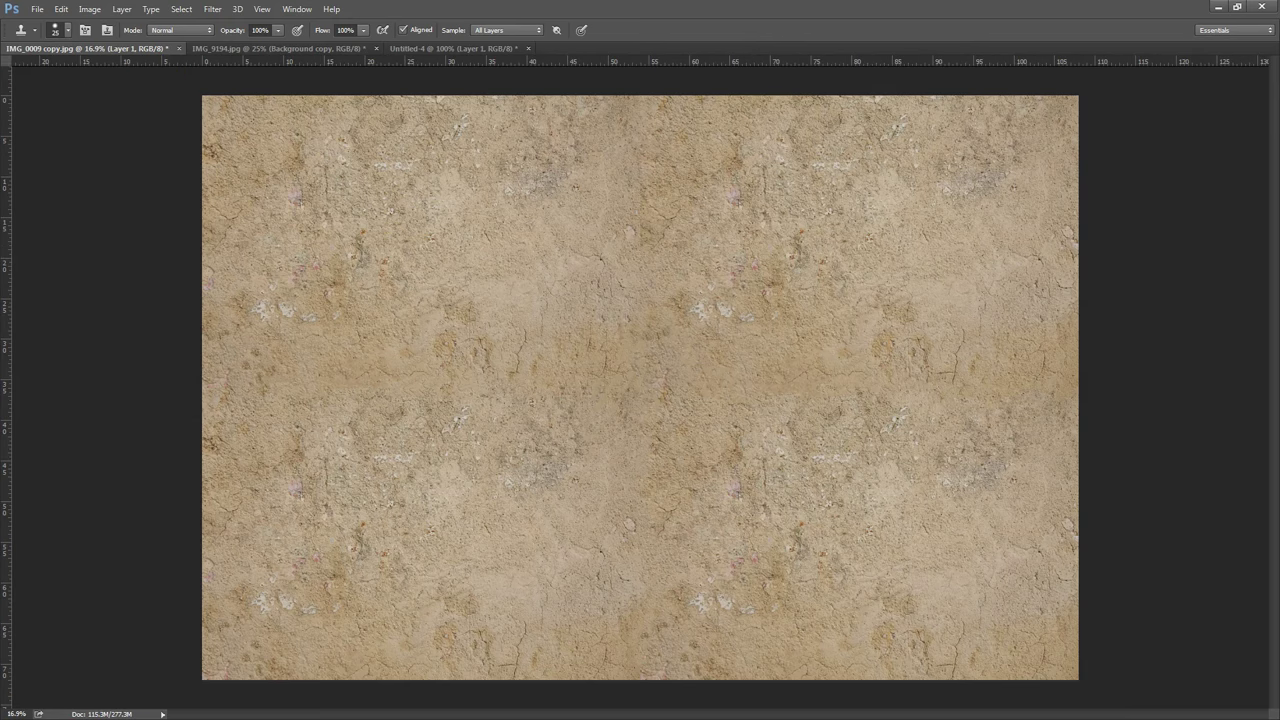
key("ctrl+alt+z")
key("ctrl+alt+z")
key("ctrl+alt+z")
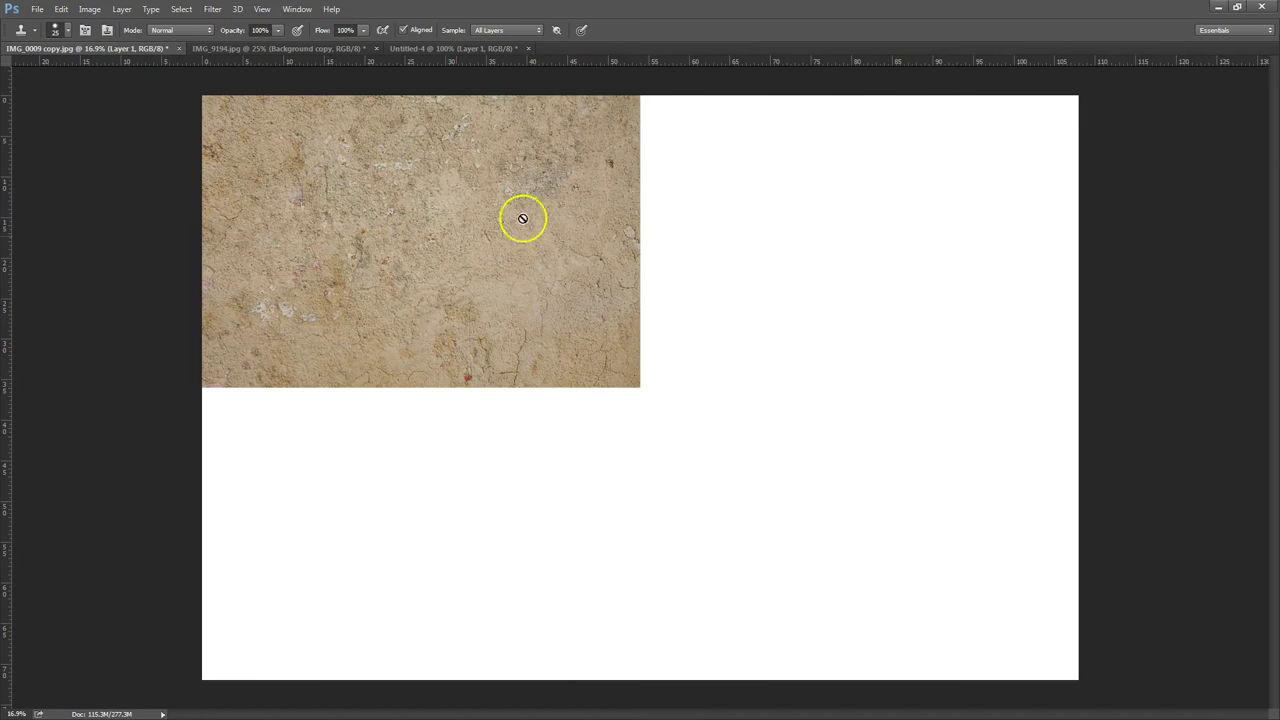
key("ctrl+shift+z")
key("ctrl+shift+z")
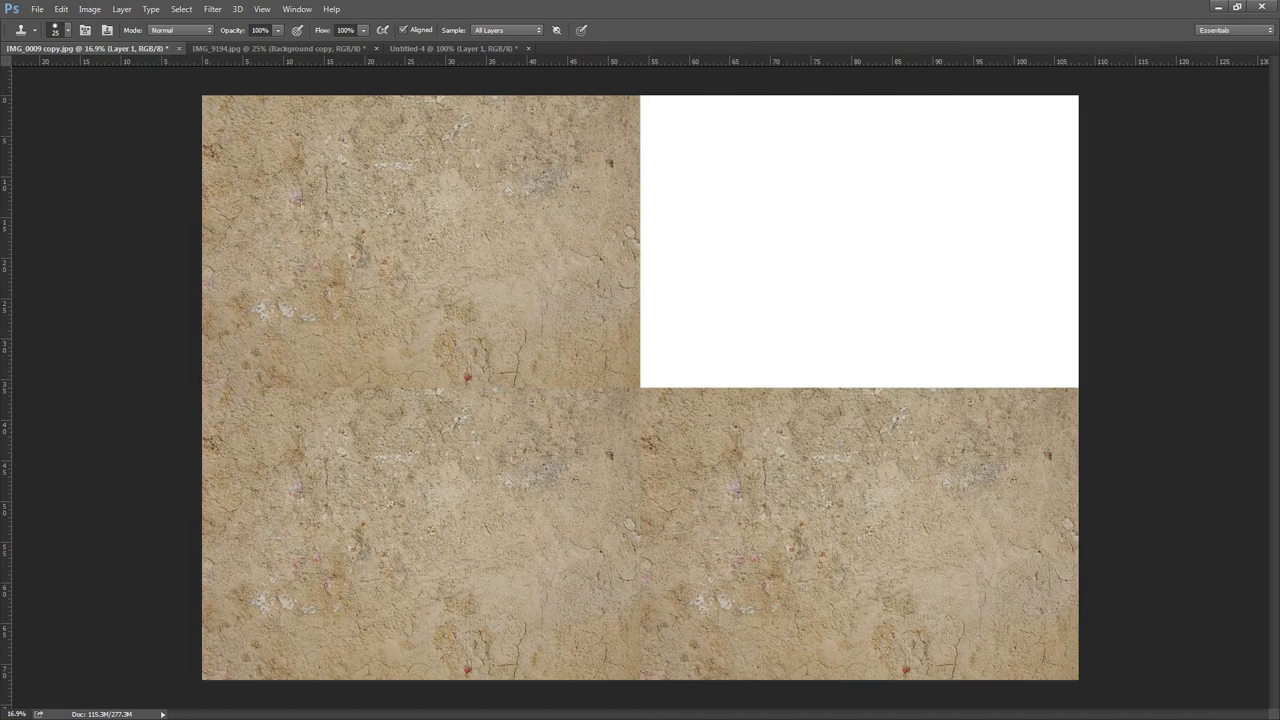
key("ctrl+shift+z")
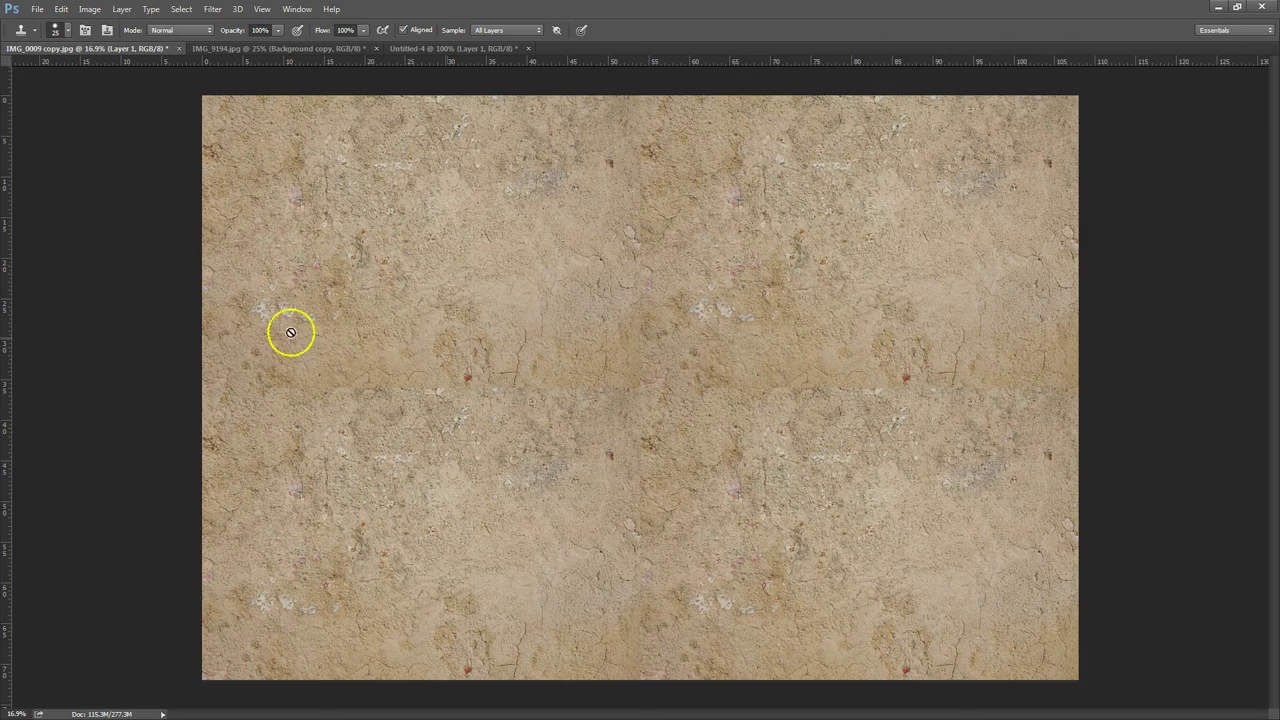
key("ctrl+shift+z")
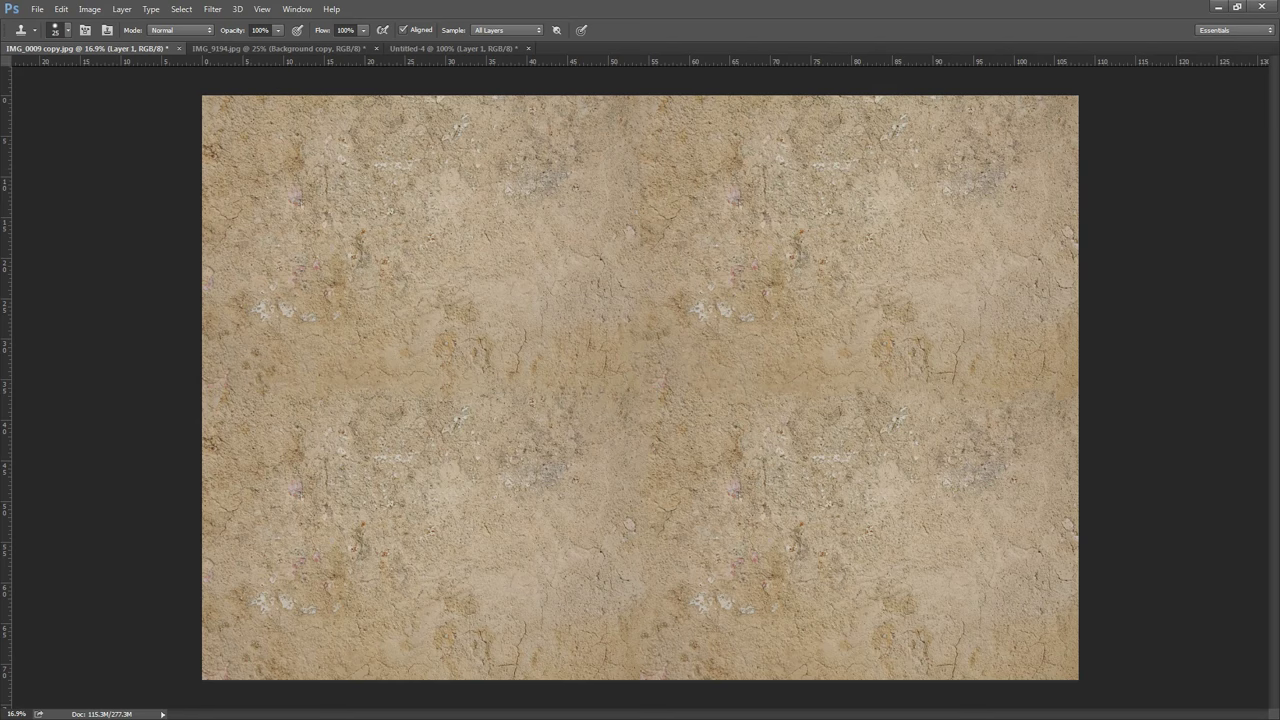
Step: Compare the tiled plaster texture before and after the retouching of its seams and reddish spots
key("ctrl+z")
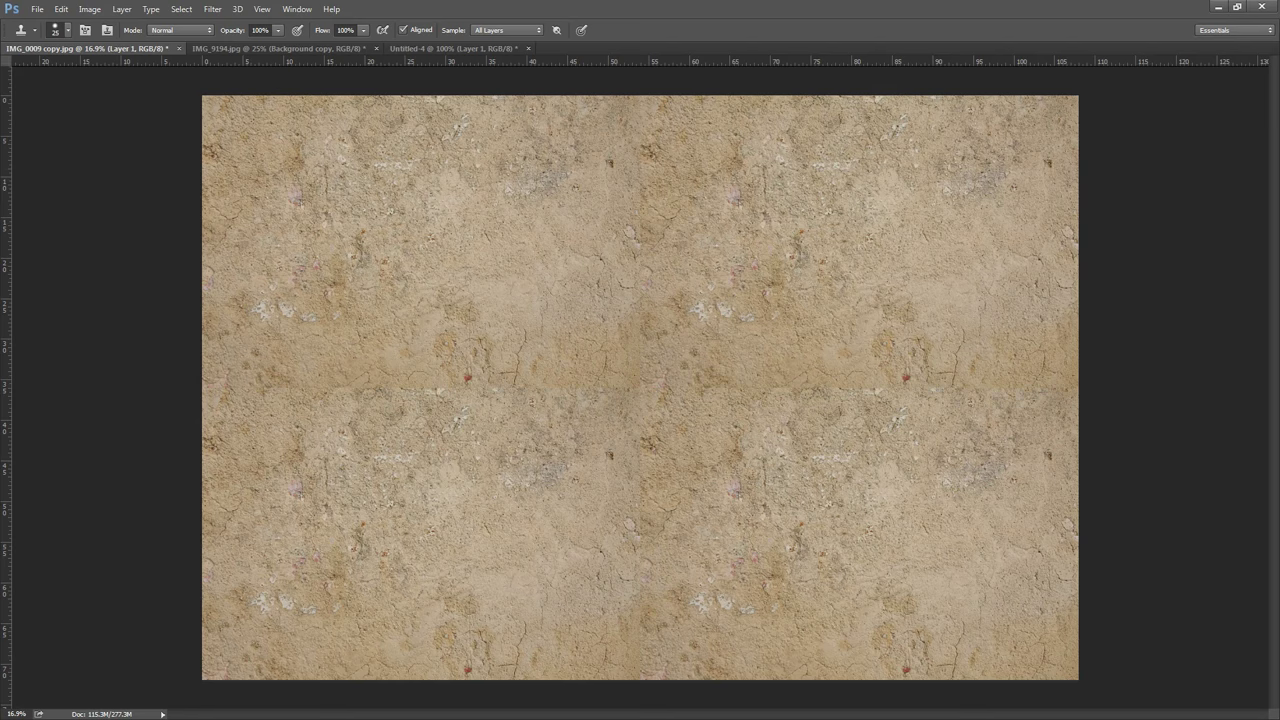
key("ctrl+z")
key("ctrl+z")
key("ctrl+z")
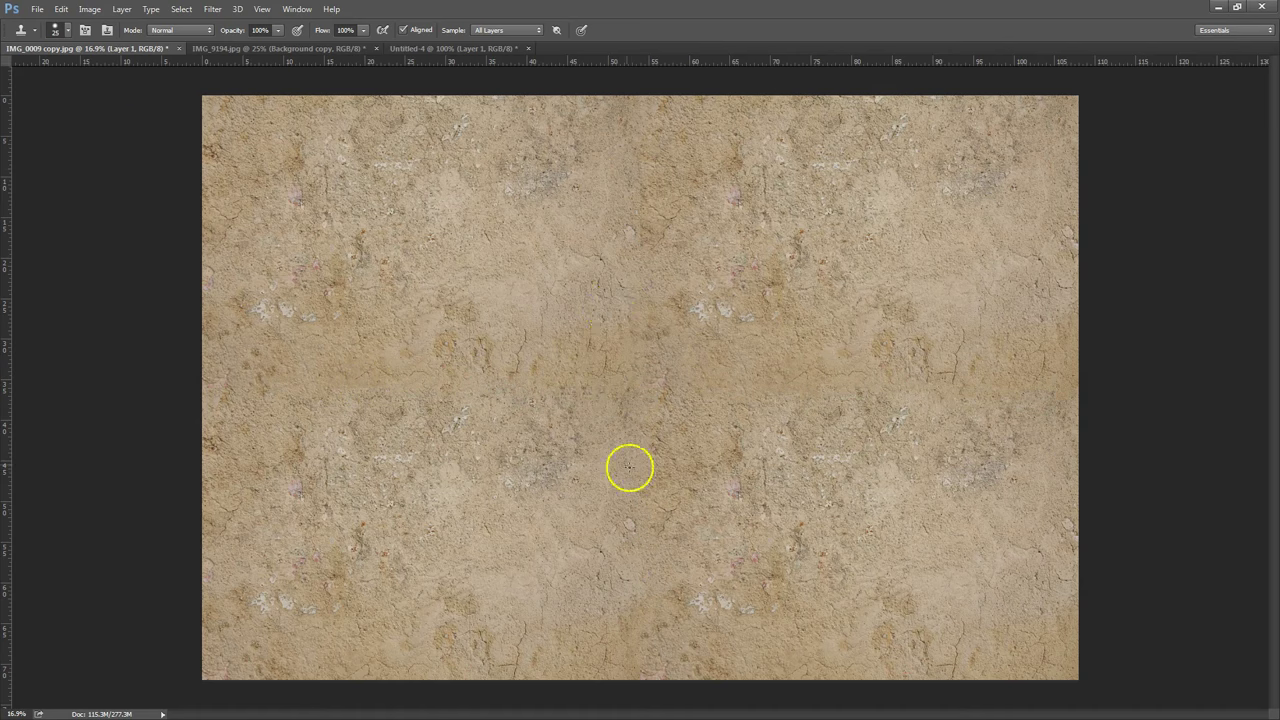
Step: Return to 3ds Max, move the Map #102 Bitmap node beside Map #101, and view its source image IMG_0009 cophy.jpg
left_click(1218, 8)
left_click_drag(1086, 40, 748, 138)
double_click(748, 138)
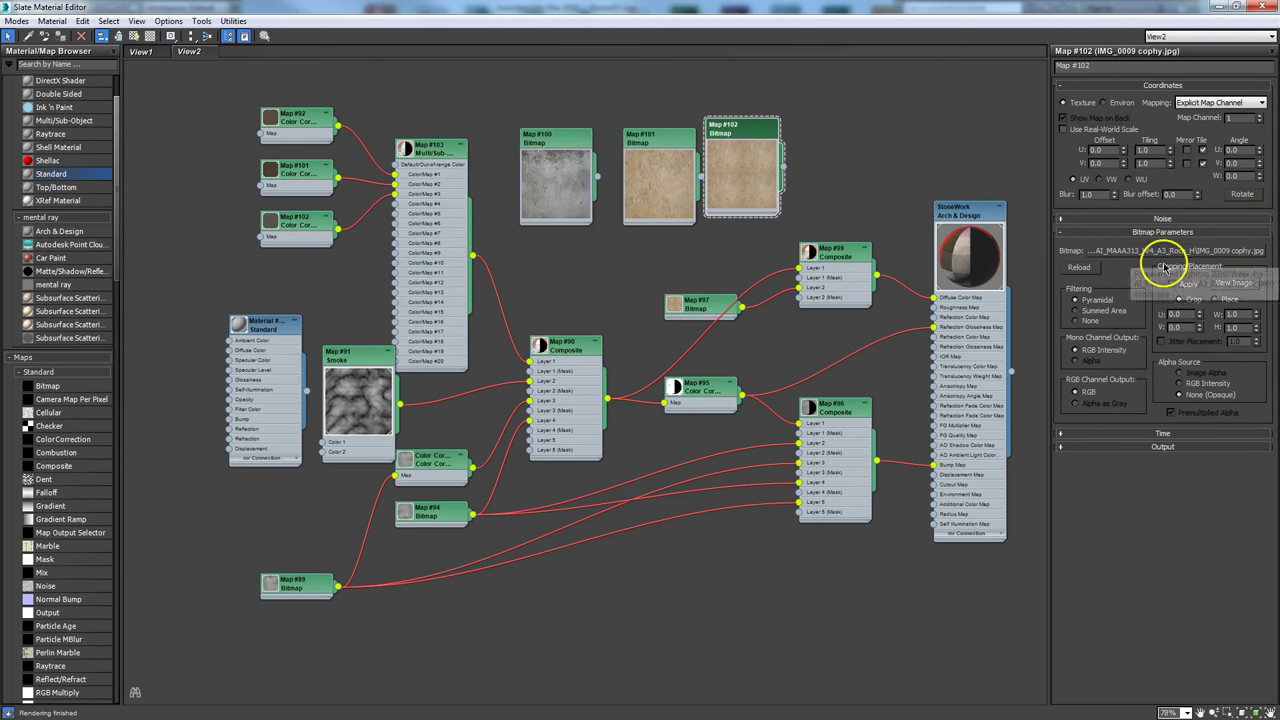
left_click(1225, 283)
left_click(897, 80)
Step: Spread out the Map #102, Map #101 and Map #100 Bitmap nodes above the graph, and put the restored-down Slate Material Editor away
left_click_drag(748, 133, 830, 103)
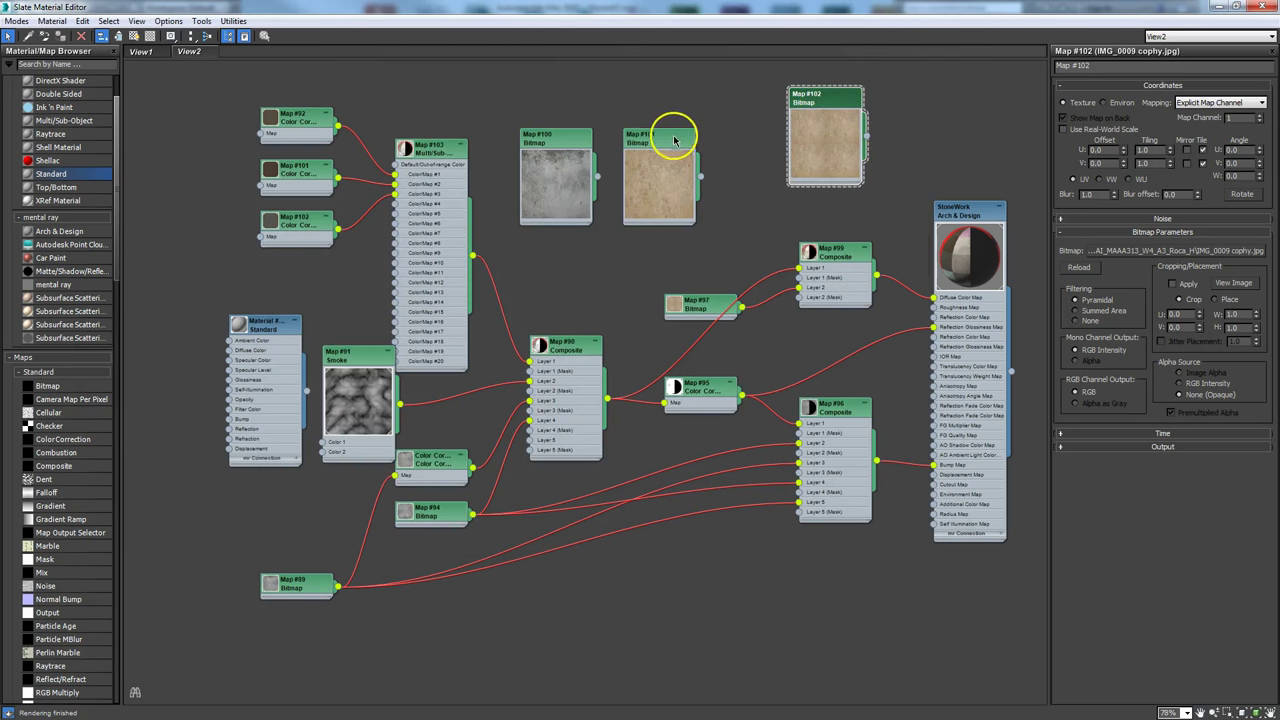
left_click_drag(674, 136, 695, 106)
left_click_drag(575, 140, 594, 123)
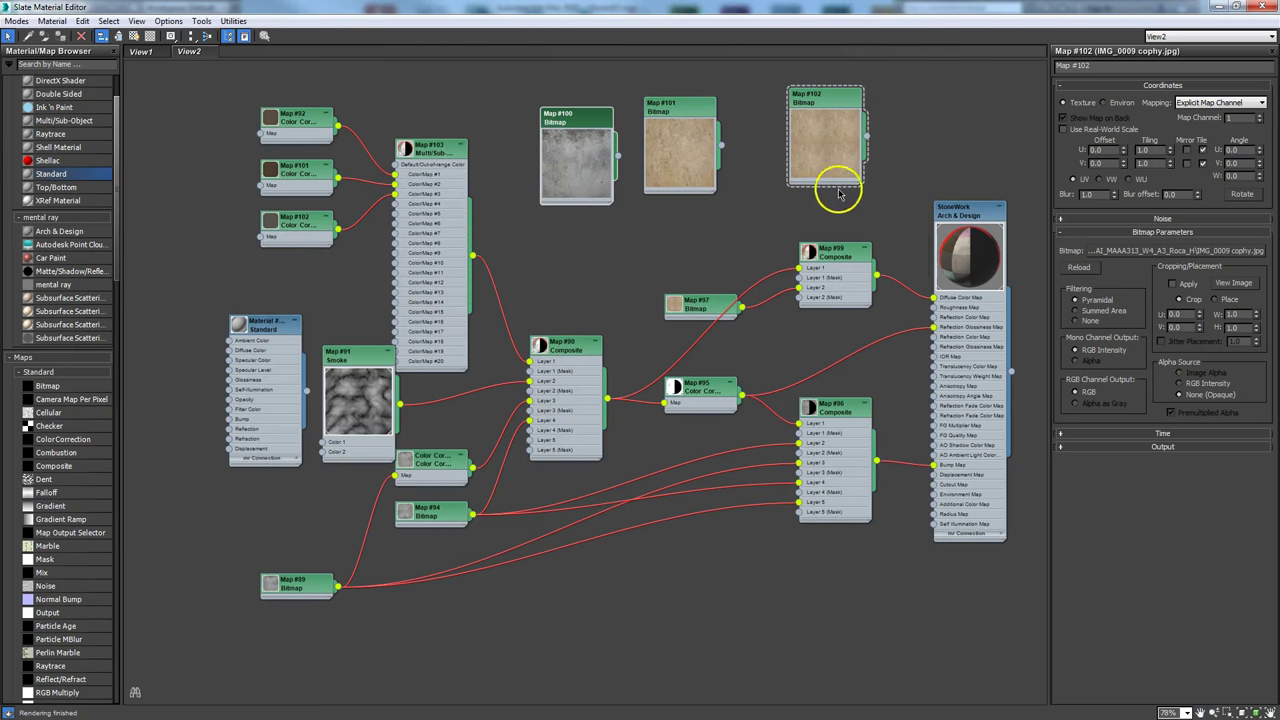
left_click(1237, 8)
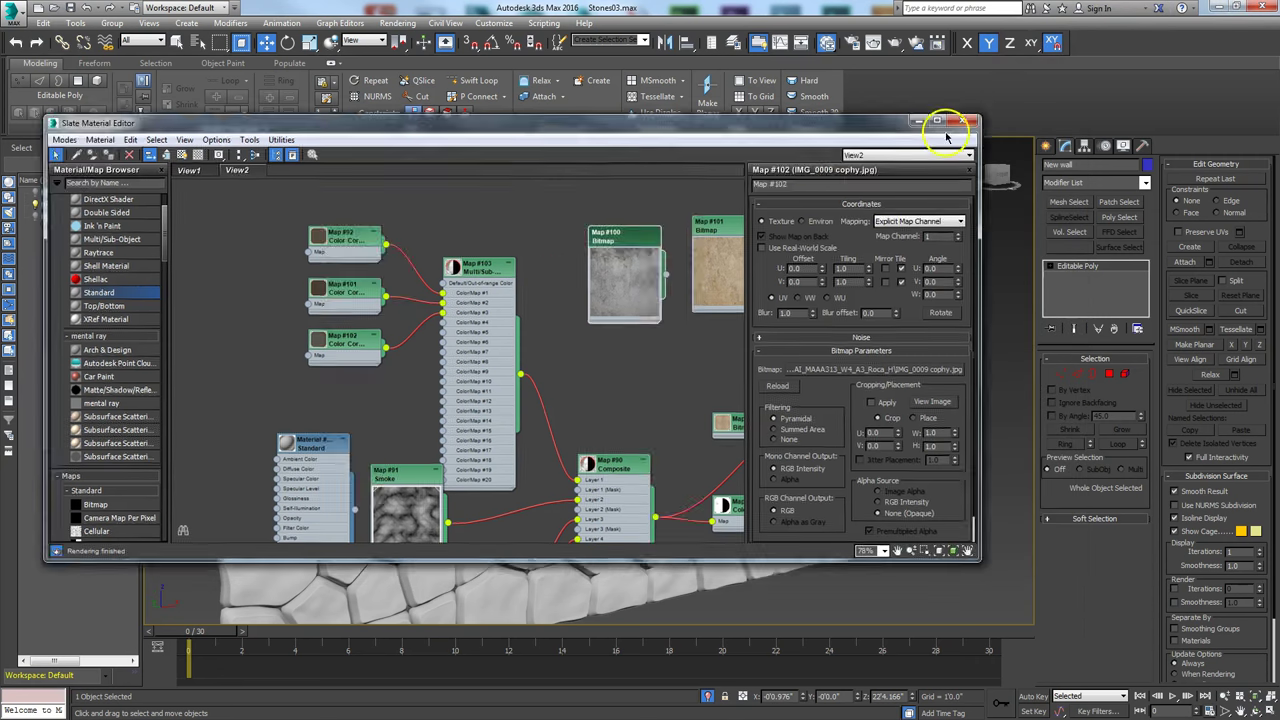
left_click(951, 129)
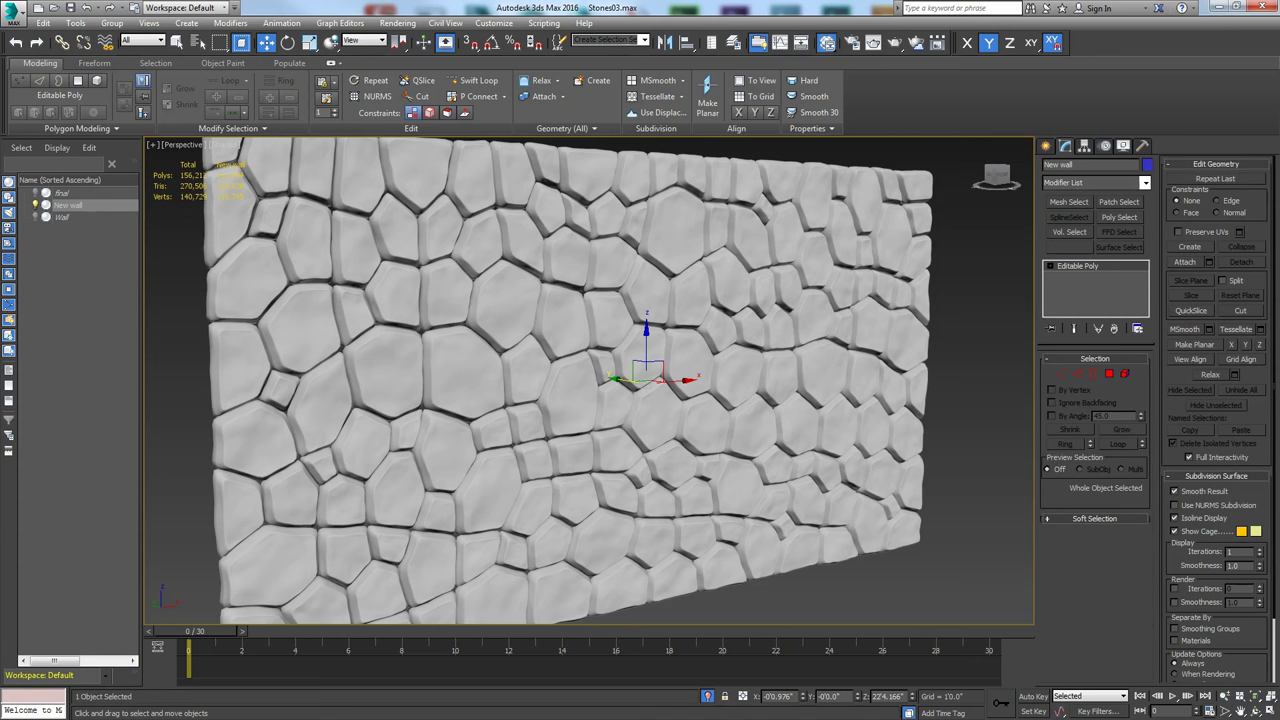
Step: Add a new Standard material in an empty area of View2 and assign it to the selected New wall object
key("m")
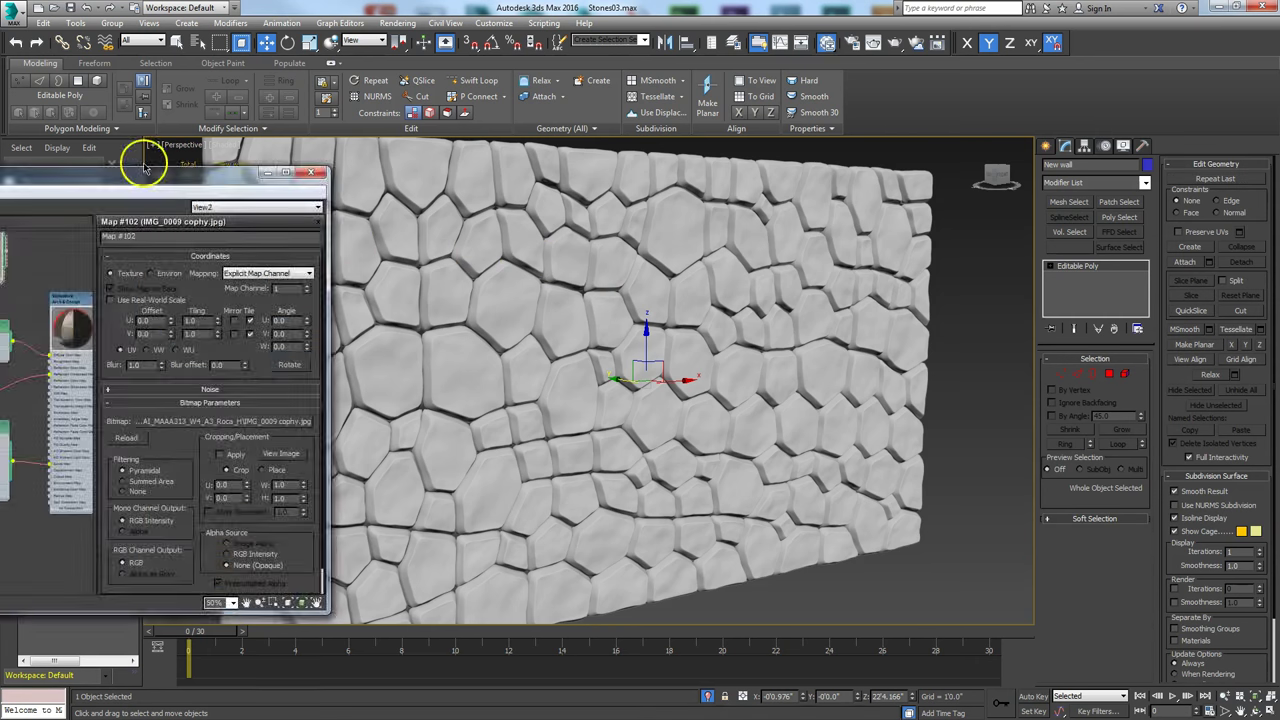
scroll(720, 421, "up", 2)
middle_click_drag(720, 421, 744, 425)
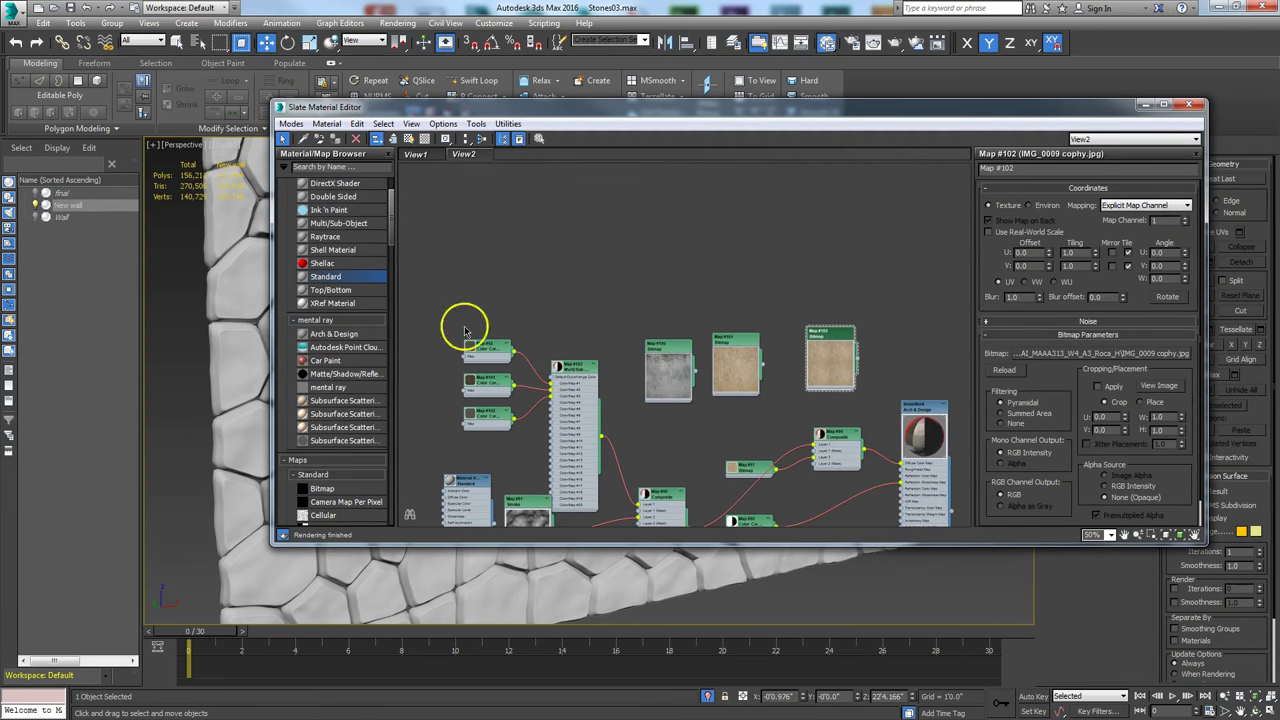
left_click_drag(357, 279, 848, 207)
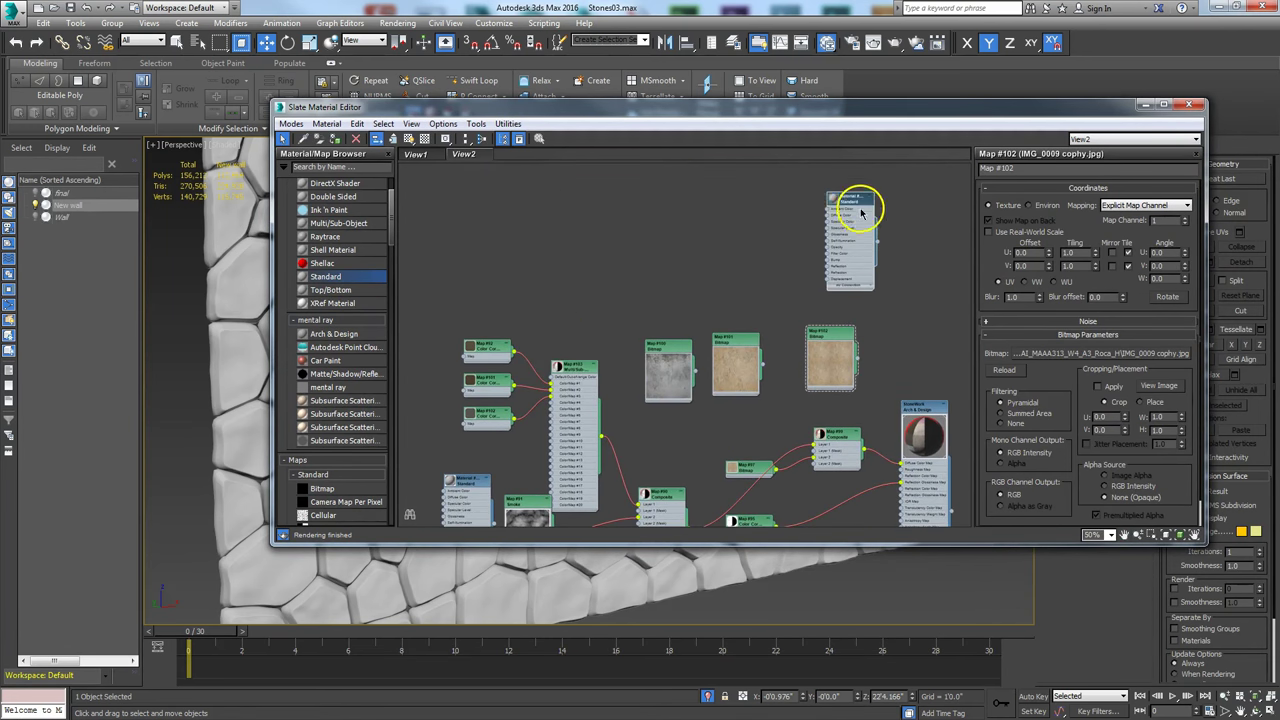
right_click(849, 204)
left_click(900, 217)
Step: Connect the Map #102 Bitmap to the new Standard material's Diffuse Color and show the shaded map on the wall in the viewport
left_click_drag(843, 337, 826, 218)
left_click(736, 196)
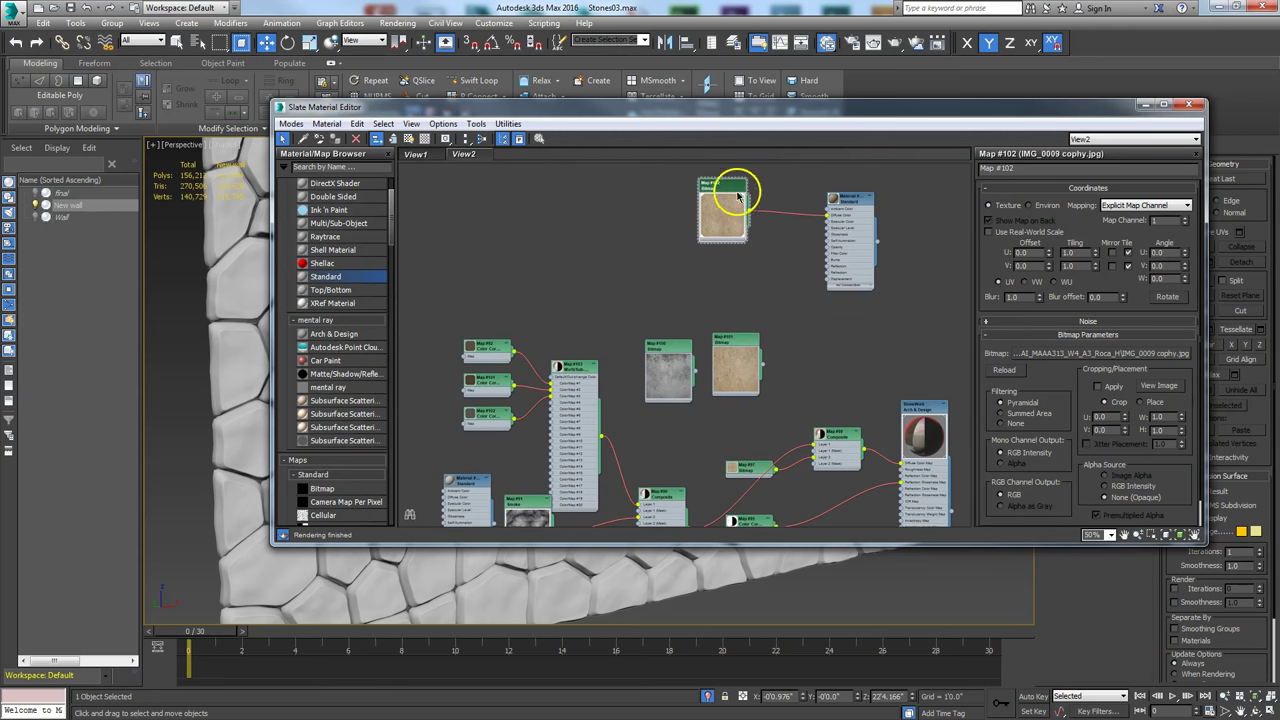
left_click(408, 140)
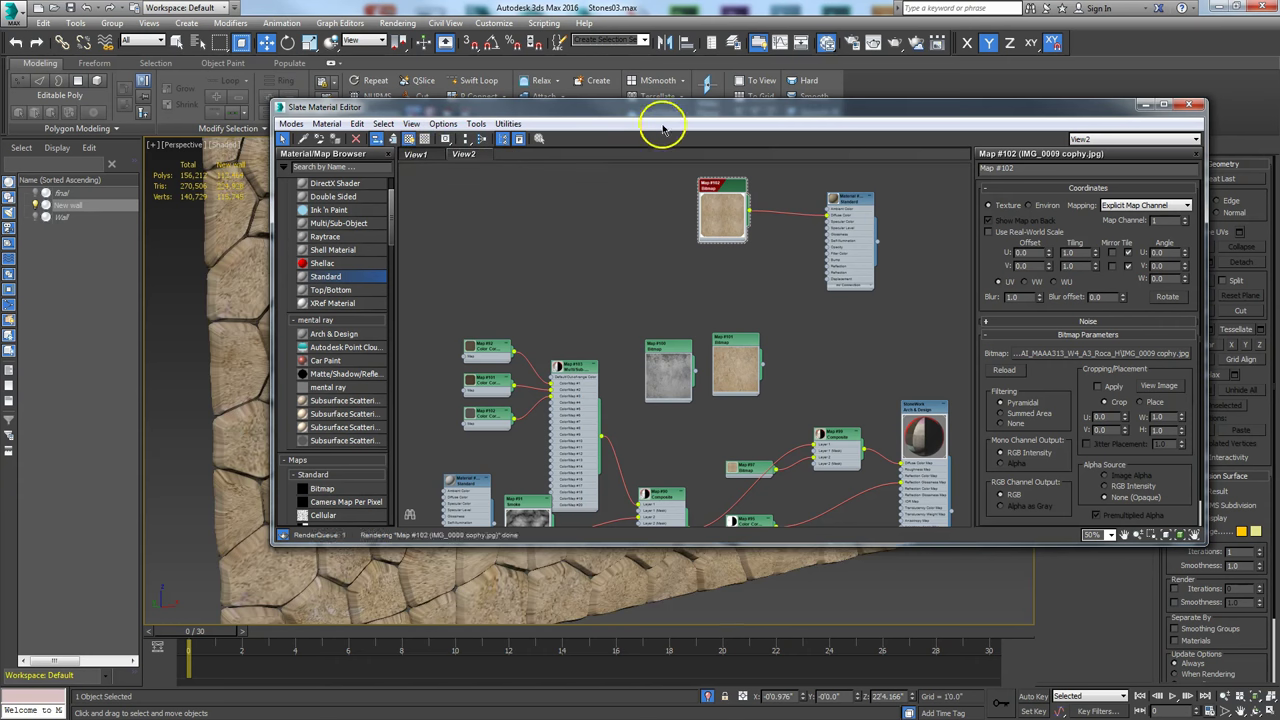
key("m")
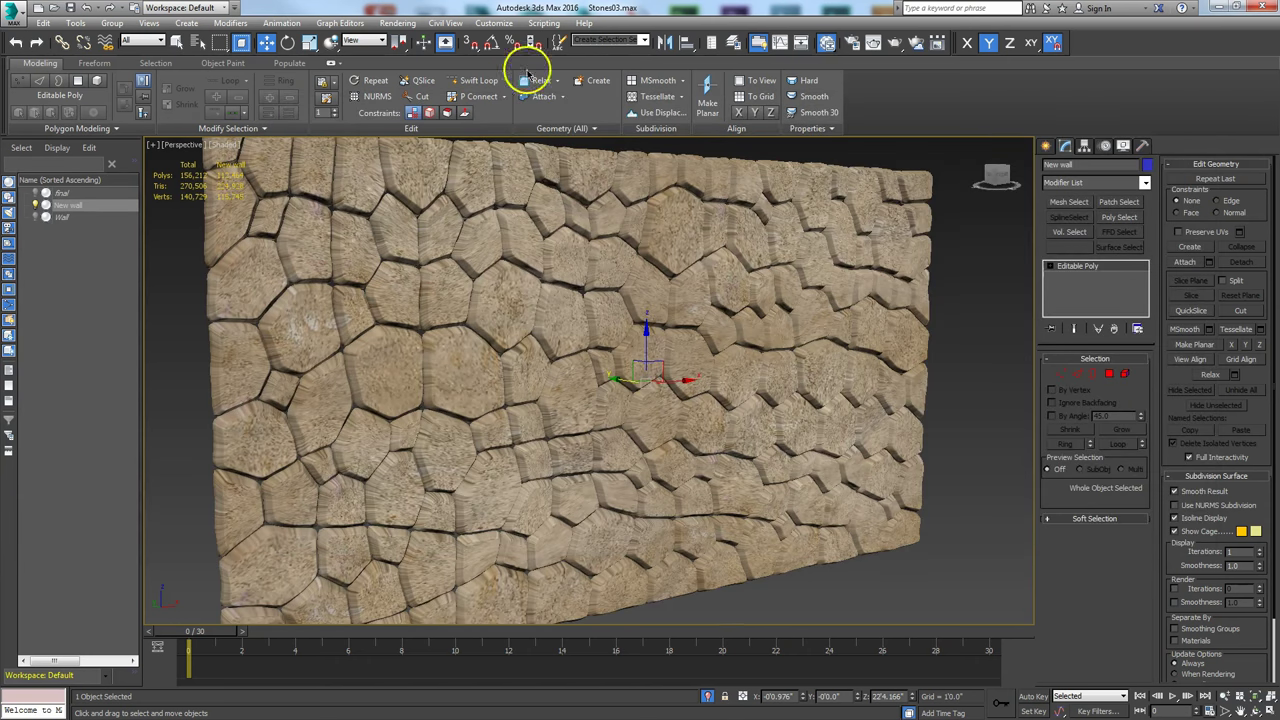
Step: Start a render of the perspective view, limit it to a region over the wall's left part, and clear the rendered image
left_click(894, 44)
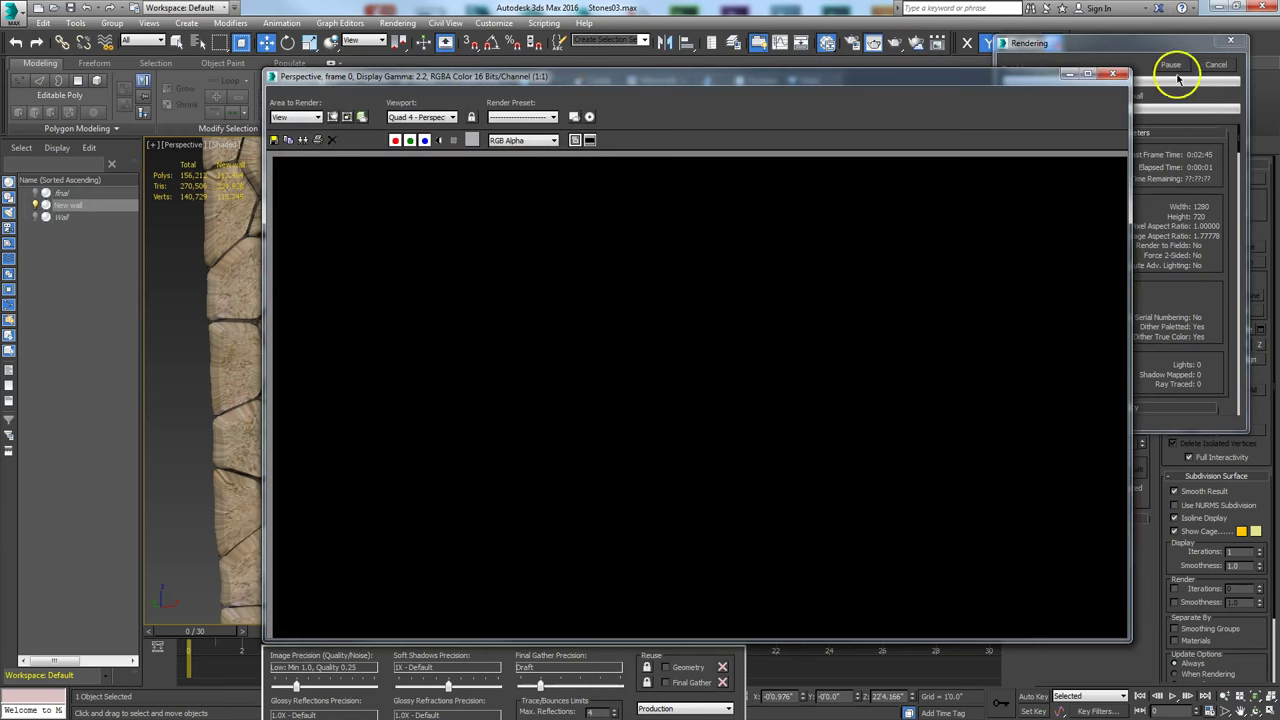
left_click(336, 119)
left_click_drag(629, 329, 429, 340)
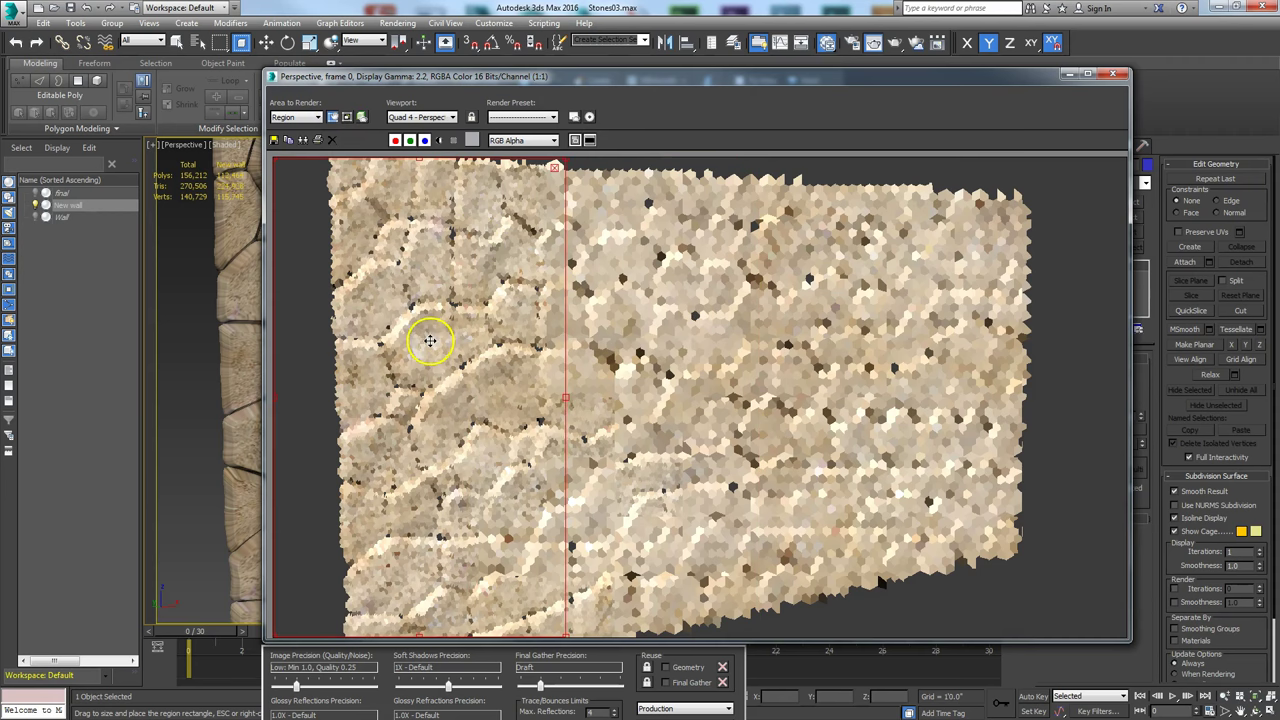
left_click_drag(500, 414, 543, 303)
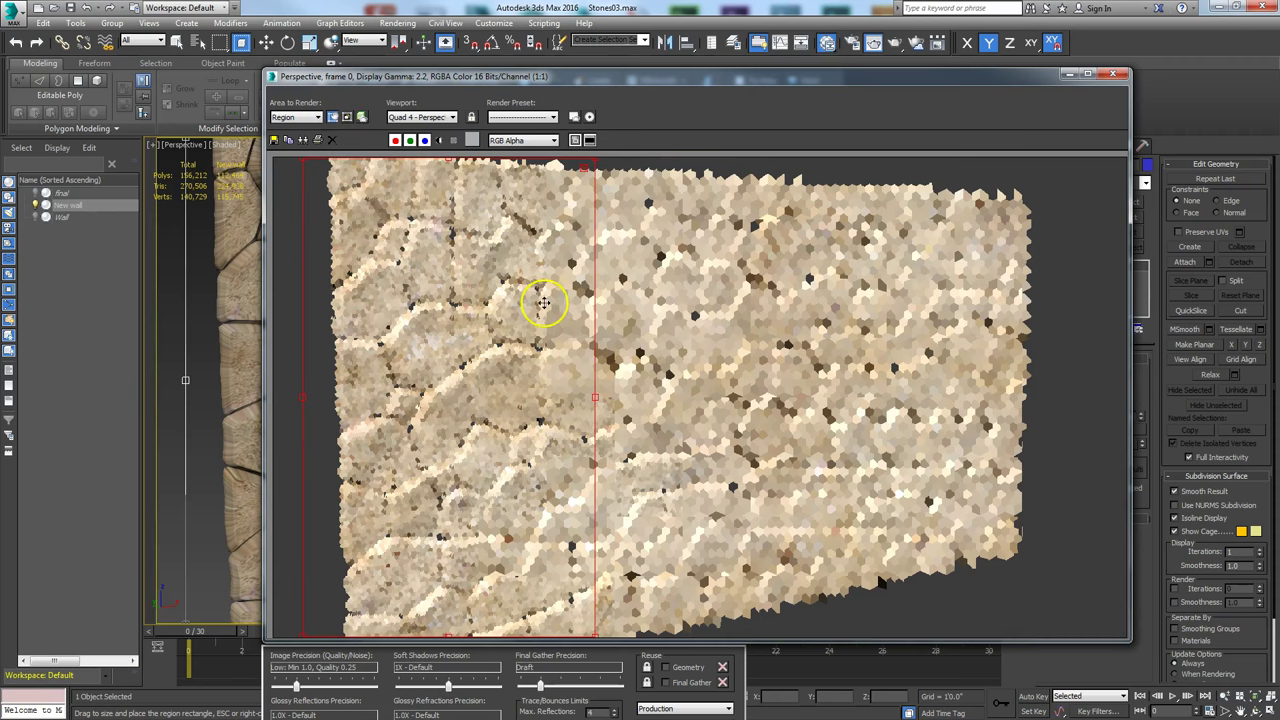
left_click(332, 140)
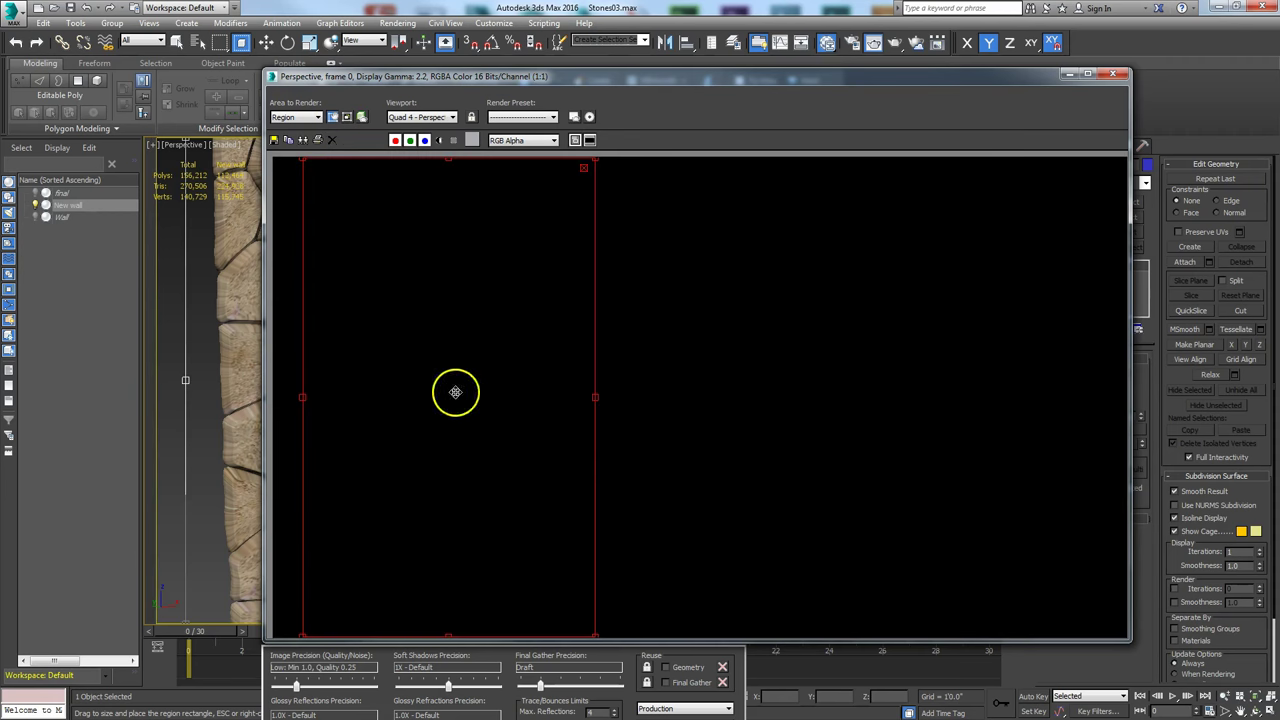
Step: Restore the saved perspective view of the wall and narrow the render region over its left end
left_click(148, 22)
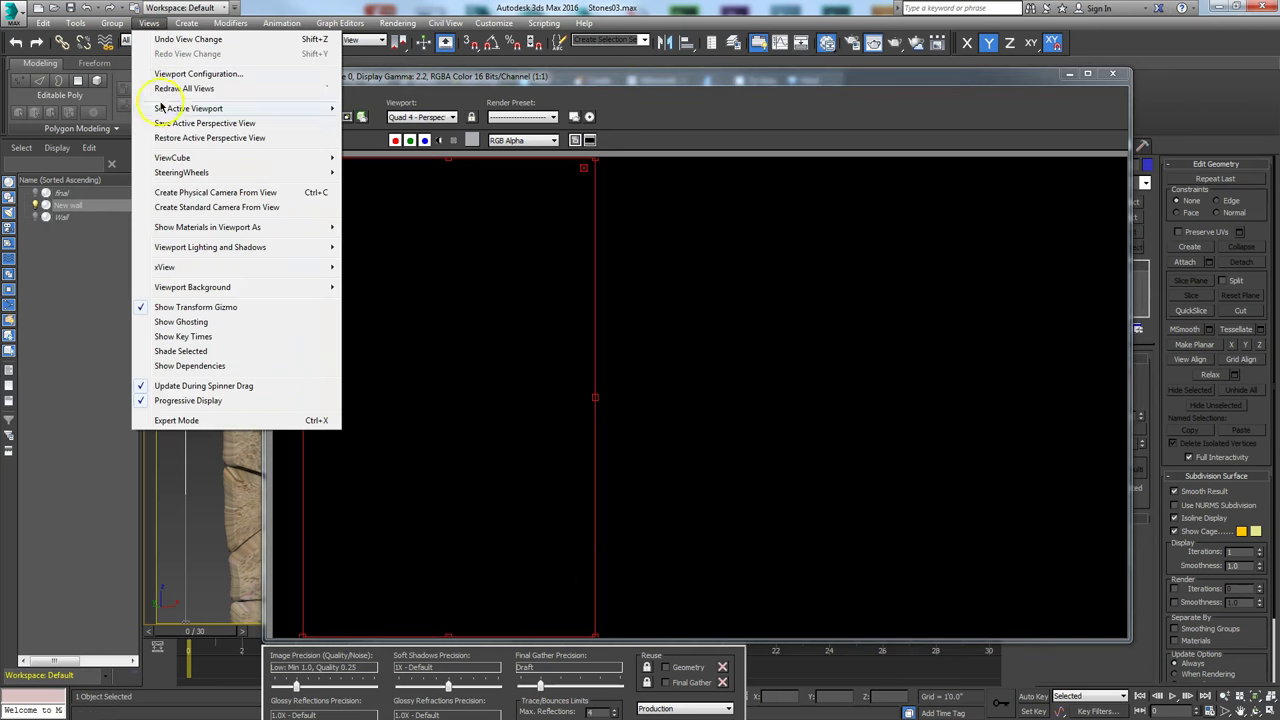
left_click(165, 137)
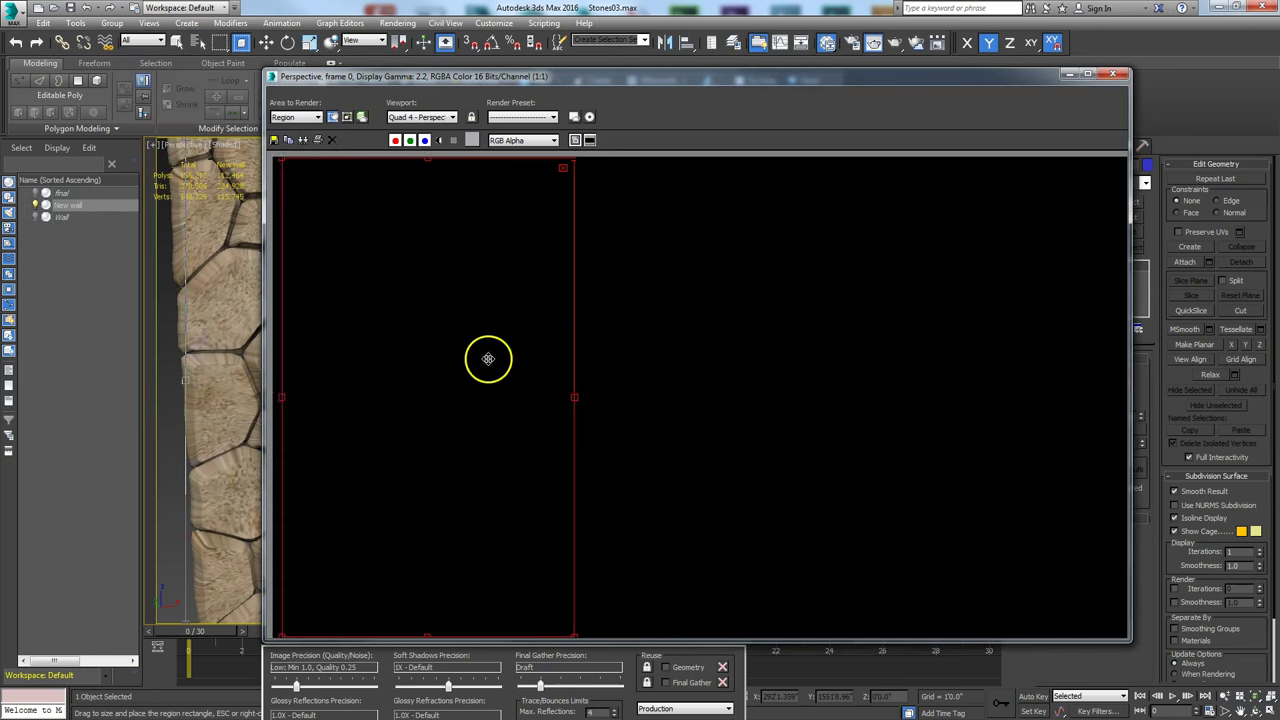
left_click_drag(564, 398, 507, 398)
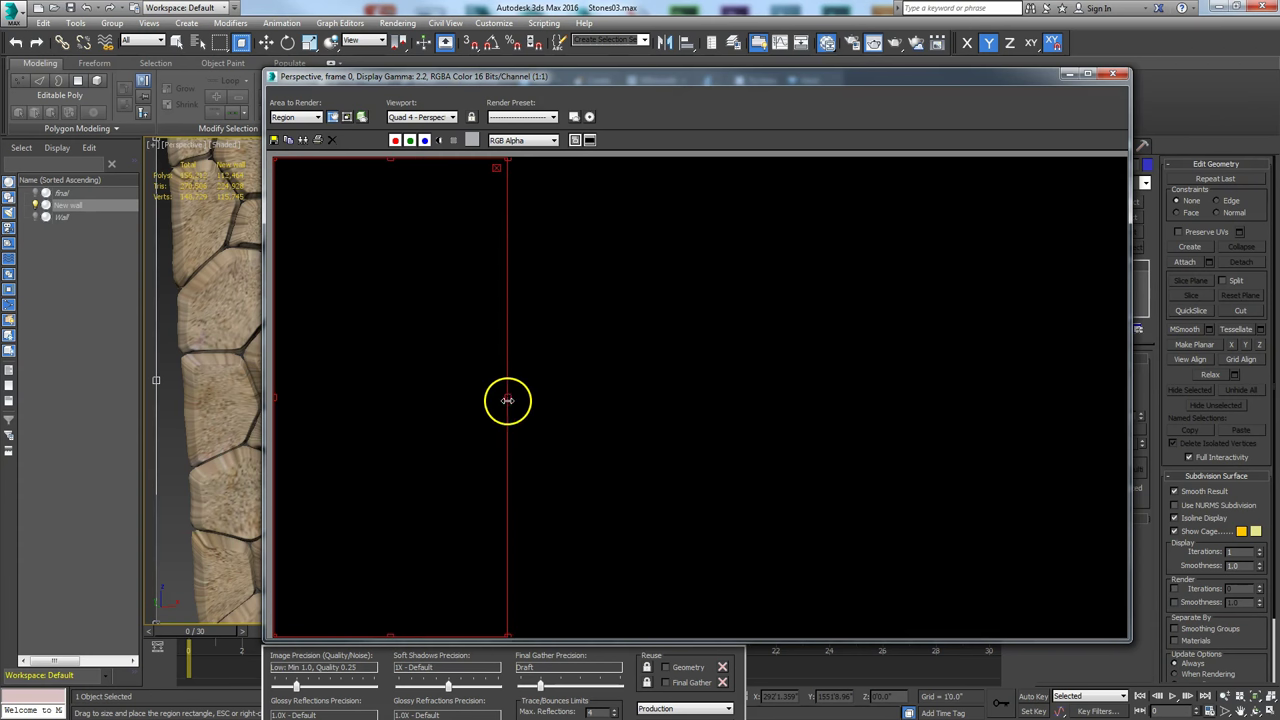
left_click_drag(563, 77, 528, 18)
left_click(622, 670)
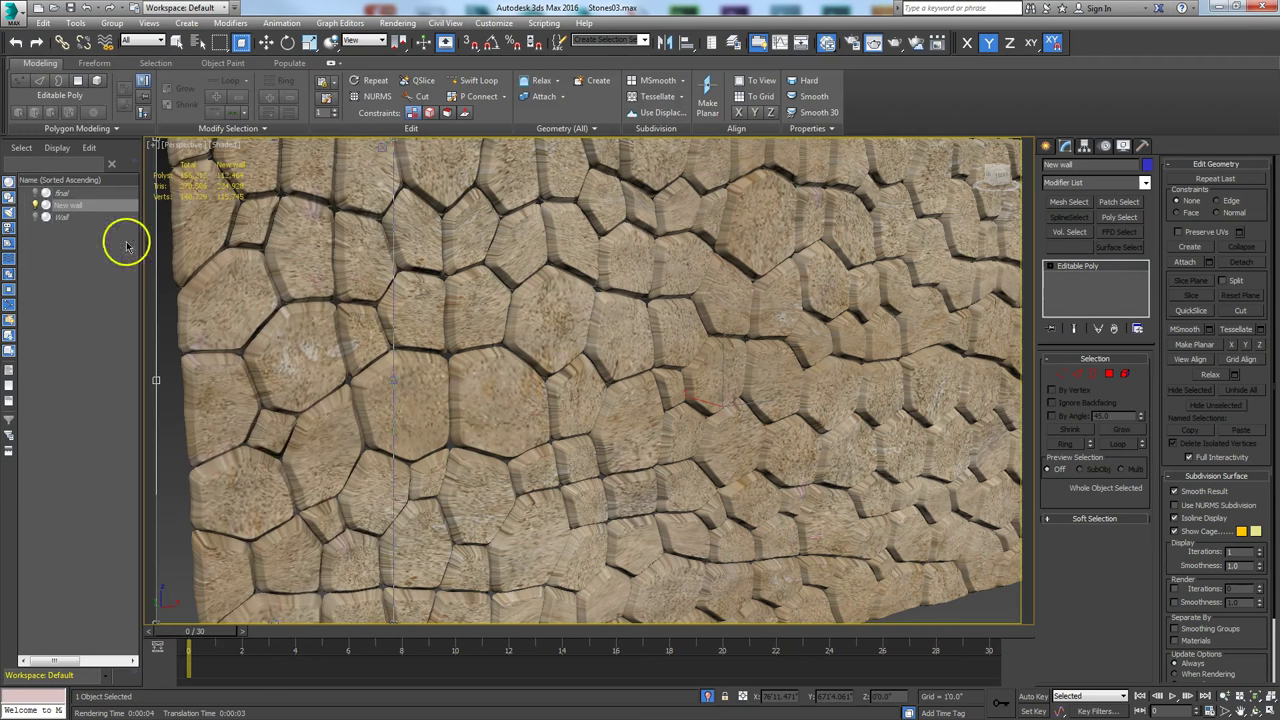
Step: Apply a UVW Map modifier to the New wall object
key("w")
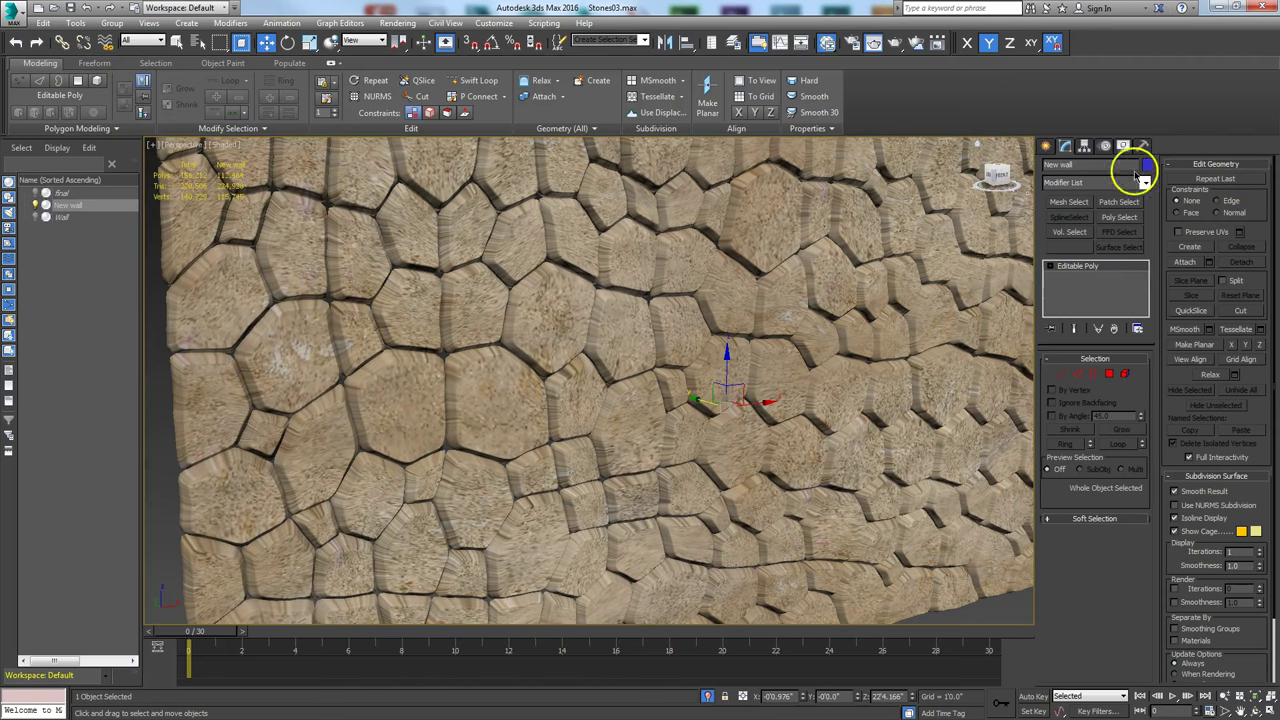
left_click(1145, 183)
left_click_drag(1146, 229, 1149, 571)
left_click(1082, 570)
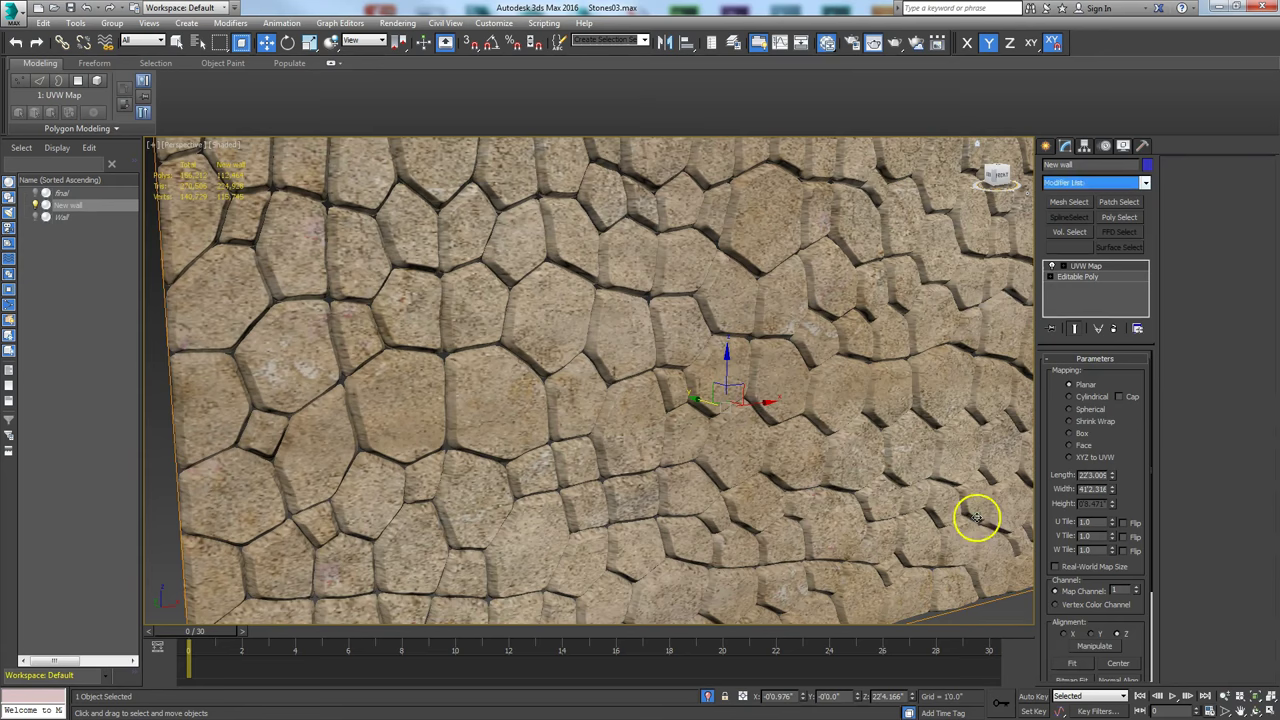
Step: Set the UVW Map modifier to Box mapping and fit its proportions to the bitmap IMG_0009 cophy.jpg
scroll(777, 423, "down", 5)
scroll(603, 347, "up", 2)
middle_click_drag(777, 423, 591, 353)
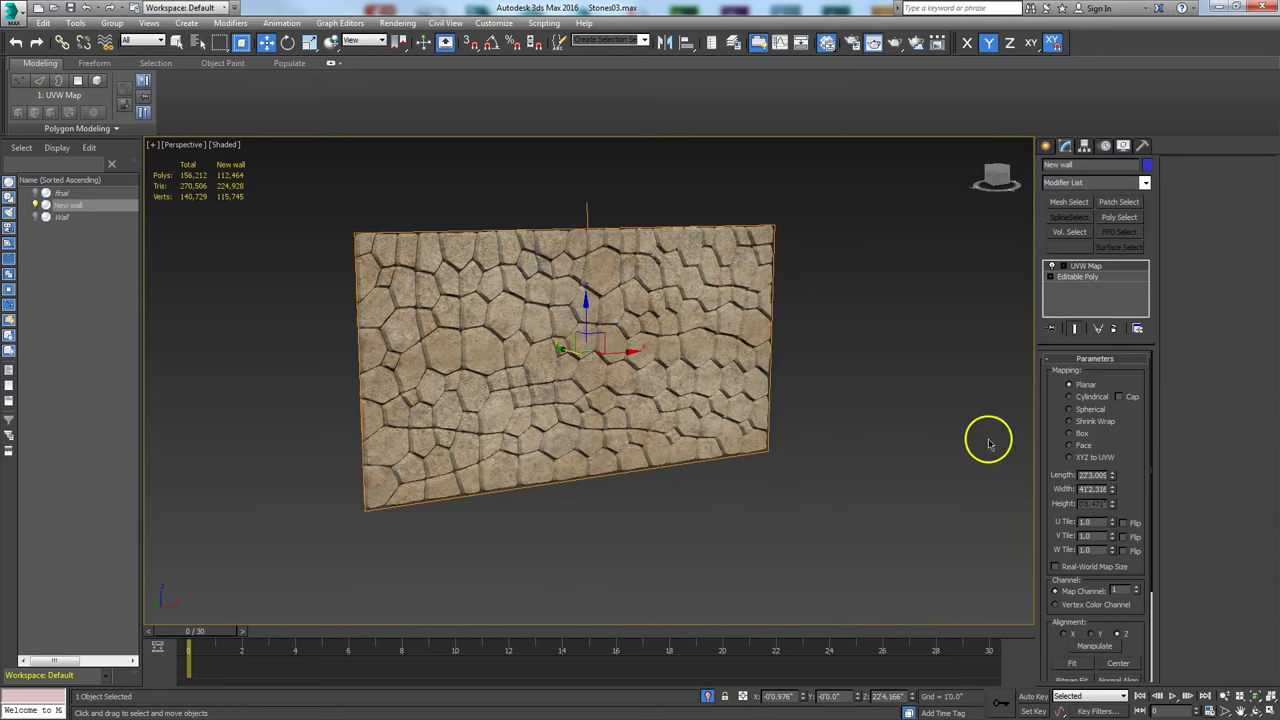
left_click(1069, 434)
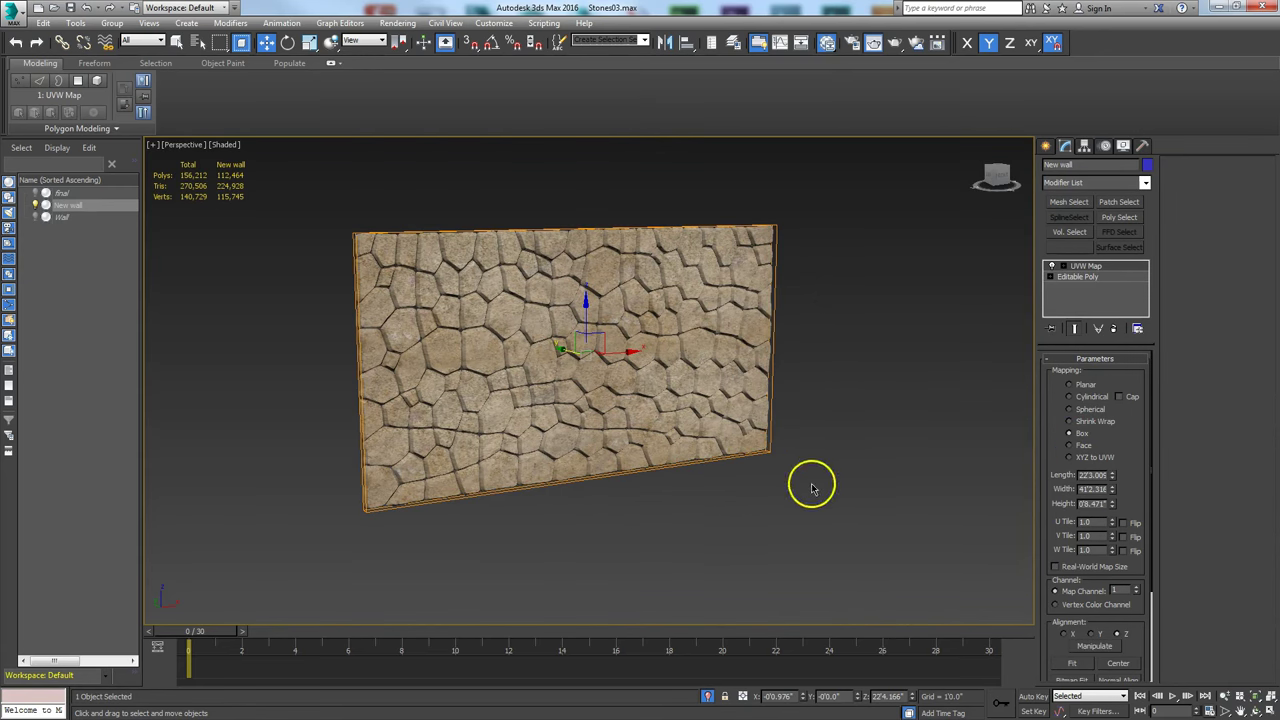
scroll(1139, 493, "down", 3)
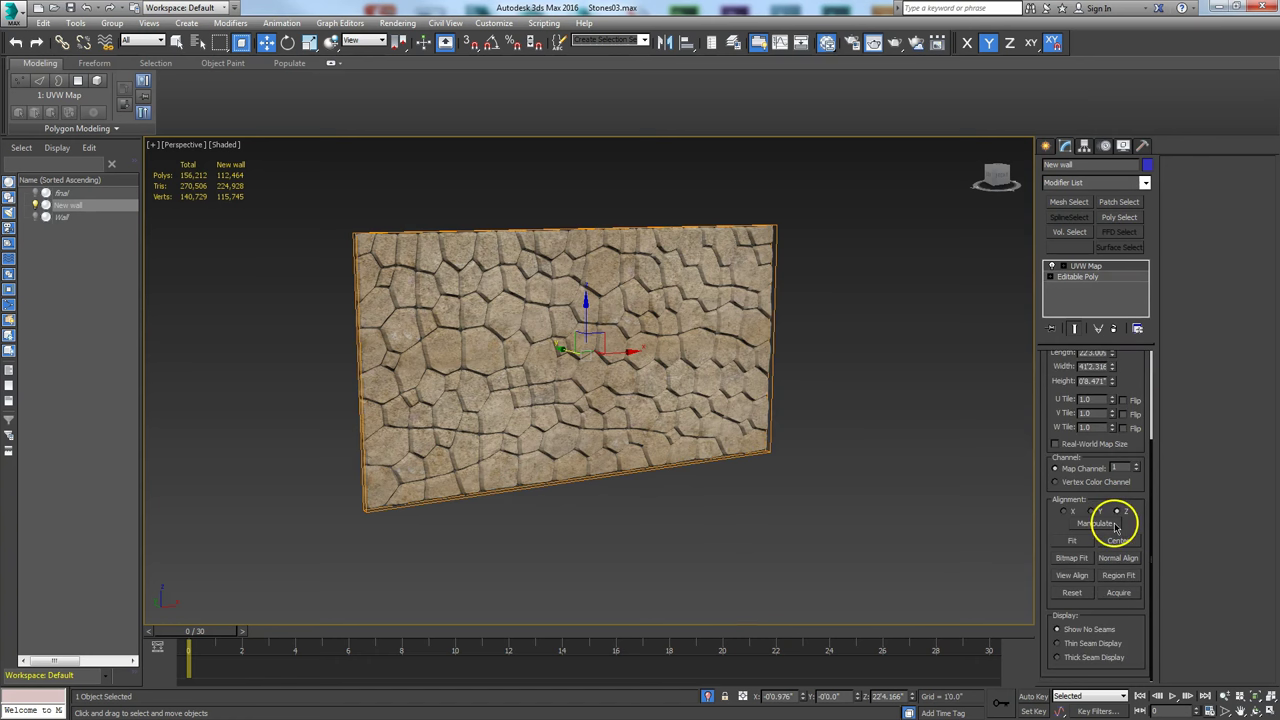
left_click(1071, 560)
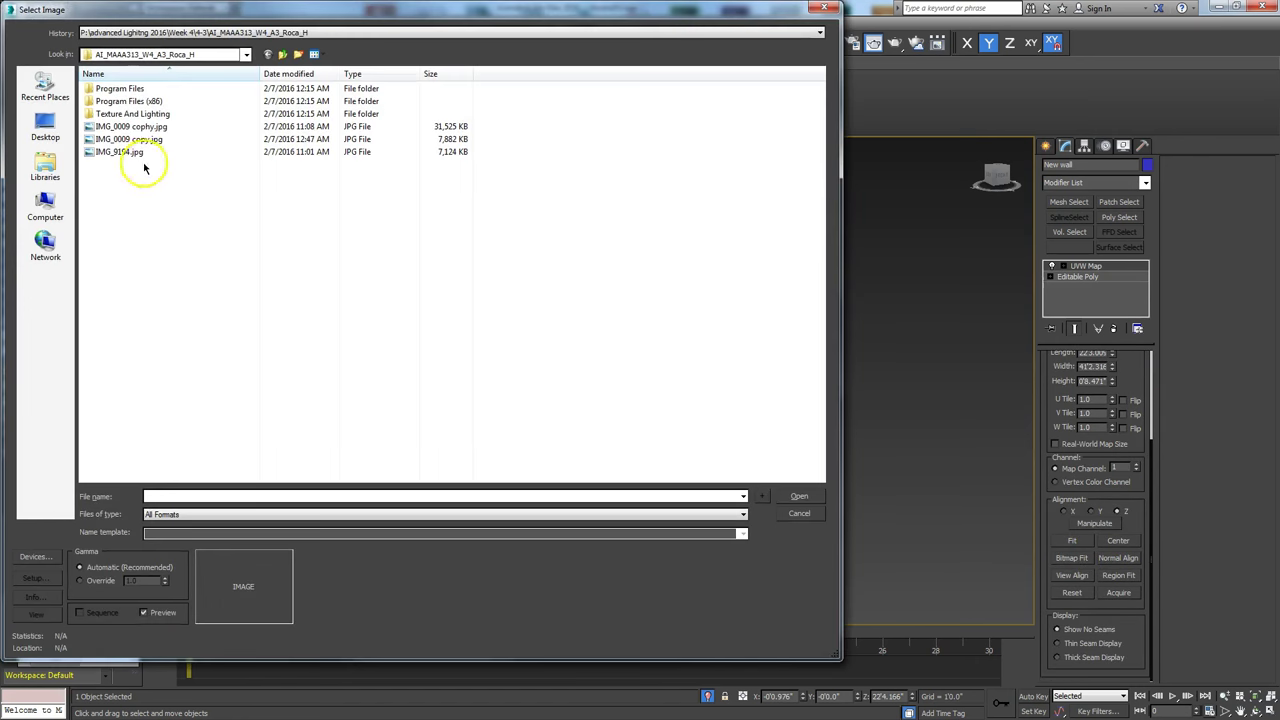
left_click(140, 126)
left_click(799, 497)
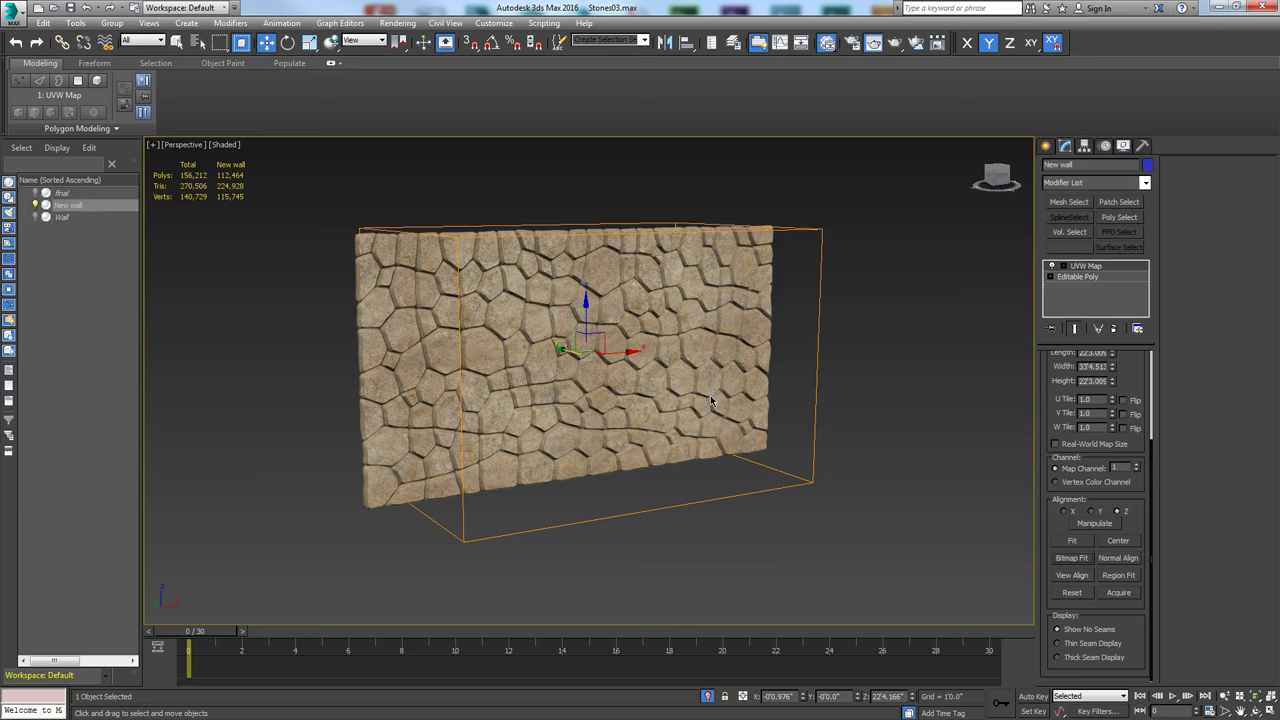
Step: Scale the UVW Map gizmo up uniformly in the front view until it spans the whole wall
key("f")
left_click(1270, 695)
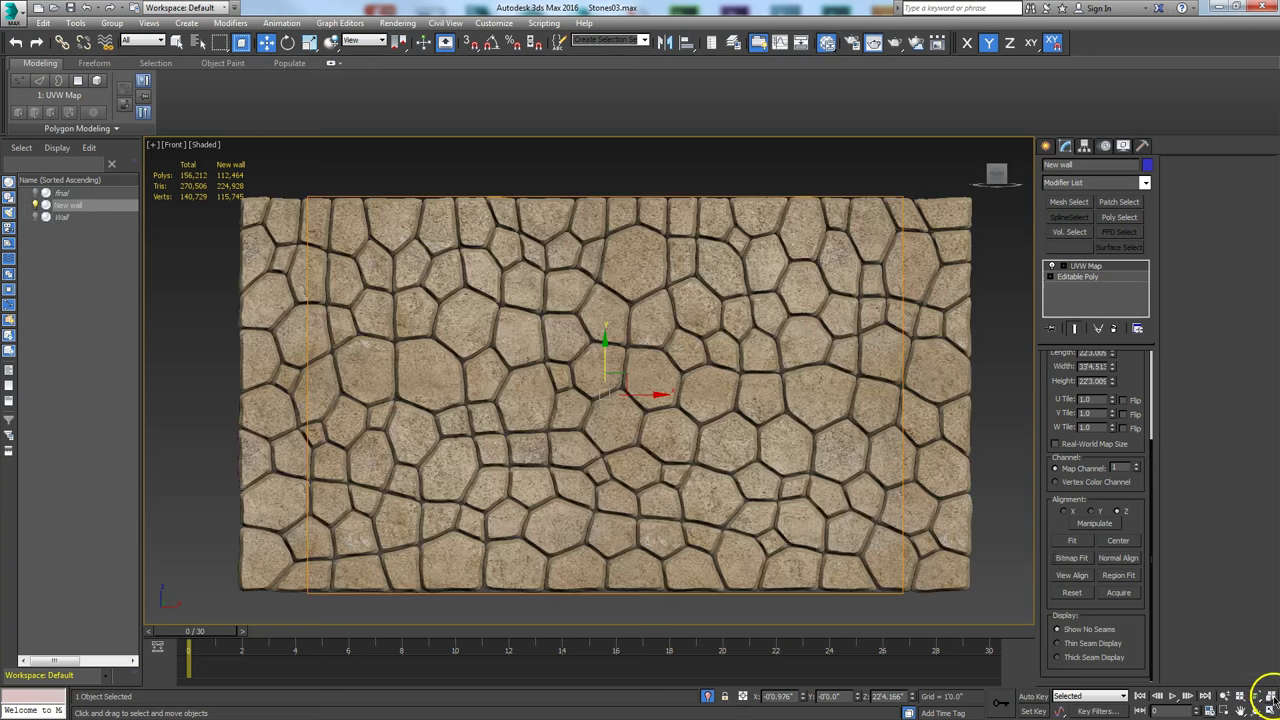
left_click(1063, 266)
left_click(1080, 277)
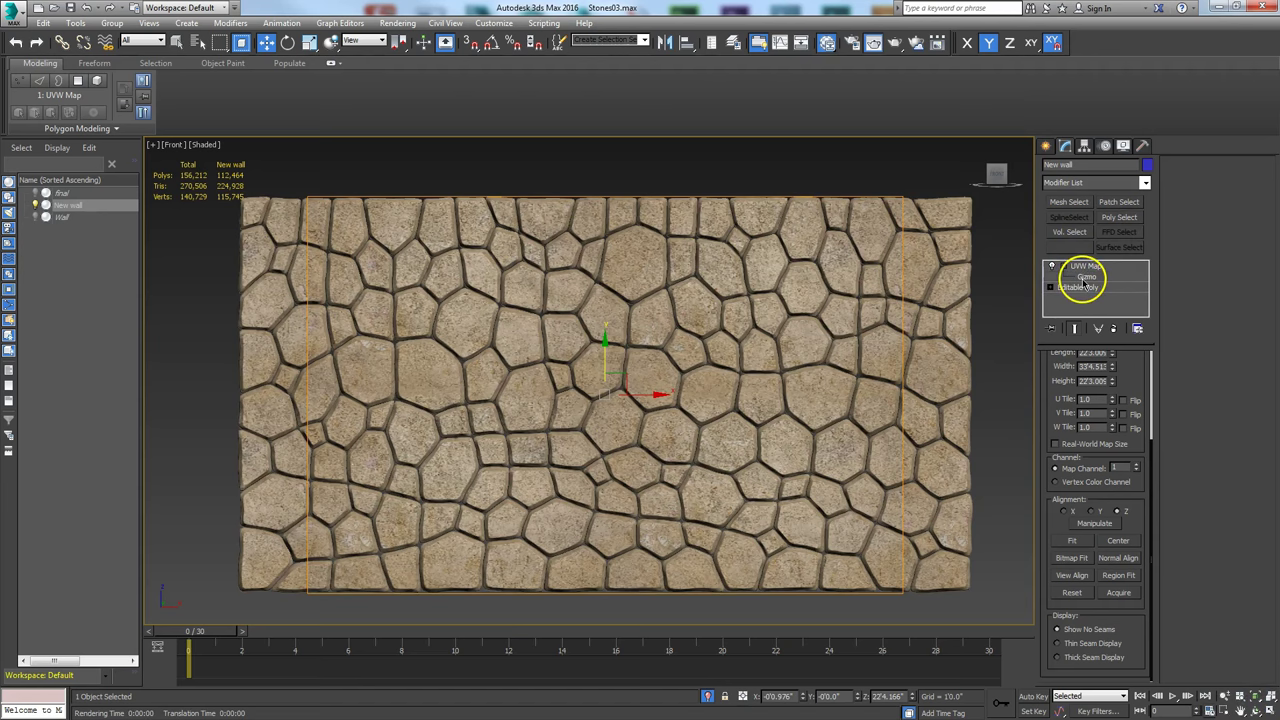
right_click(627, 396)
left_click(636, 424)
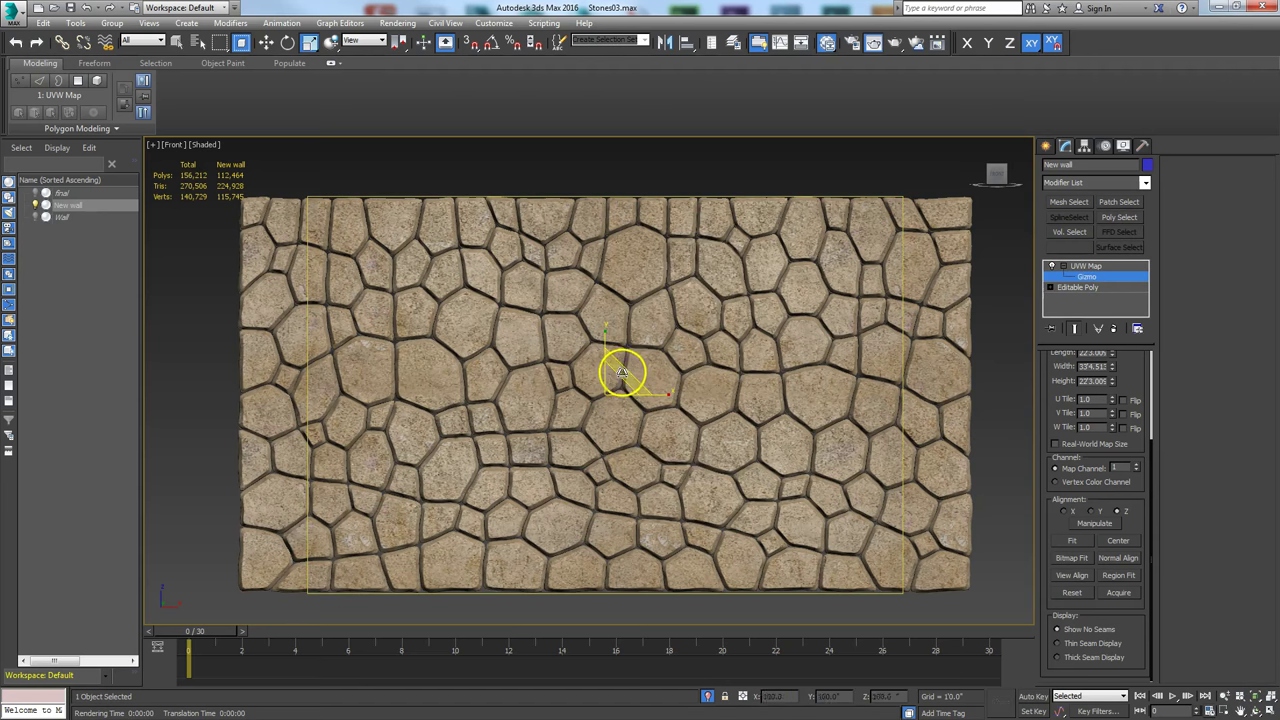
left_click_drag(622, 372, 595, 350)
right_click(608, 336)
left_click(640, 340)
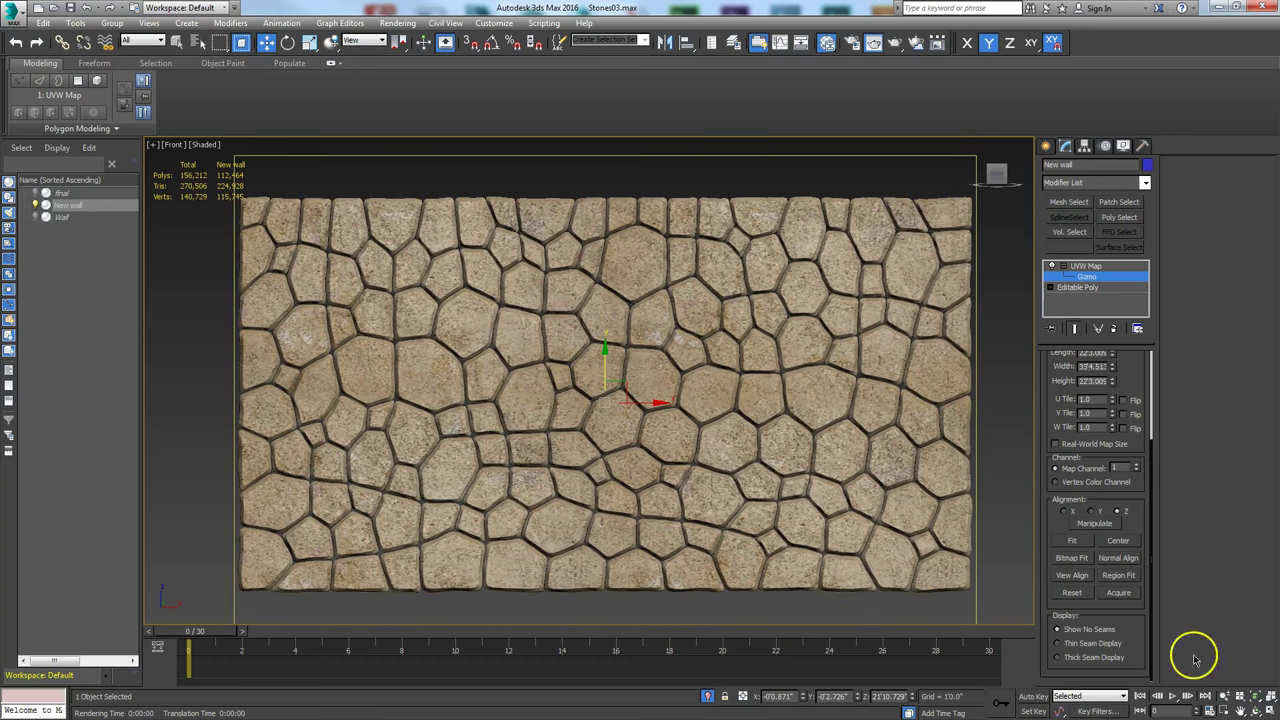
Step: Return to the perspective view and restore its saved view of the wall
left_click(1254, 708)
left_click_drag(543, 434, 559, 391)
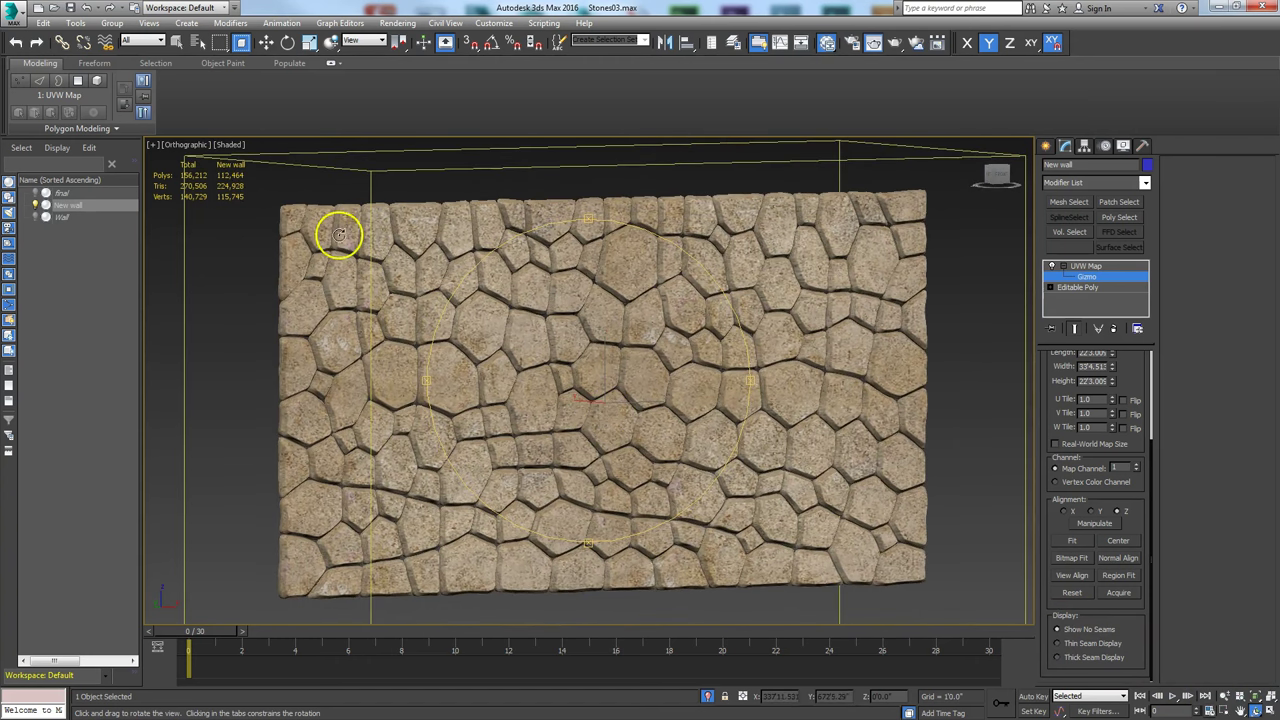
left_click(148, 24)
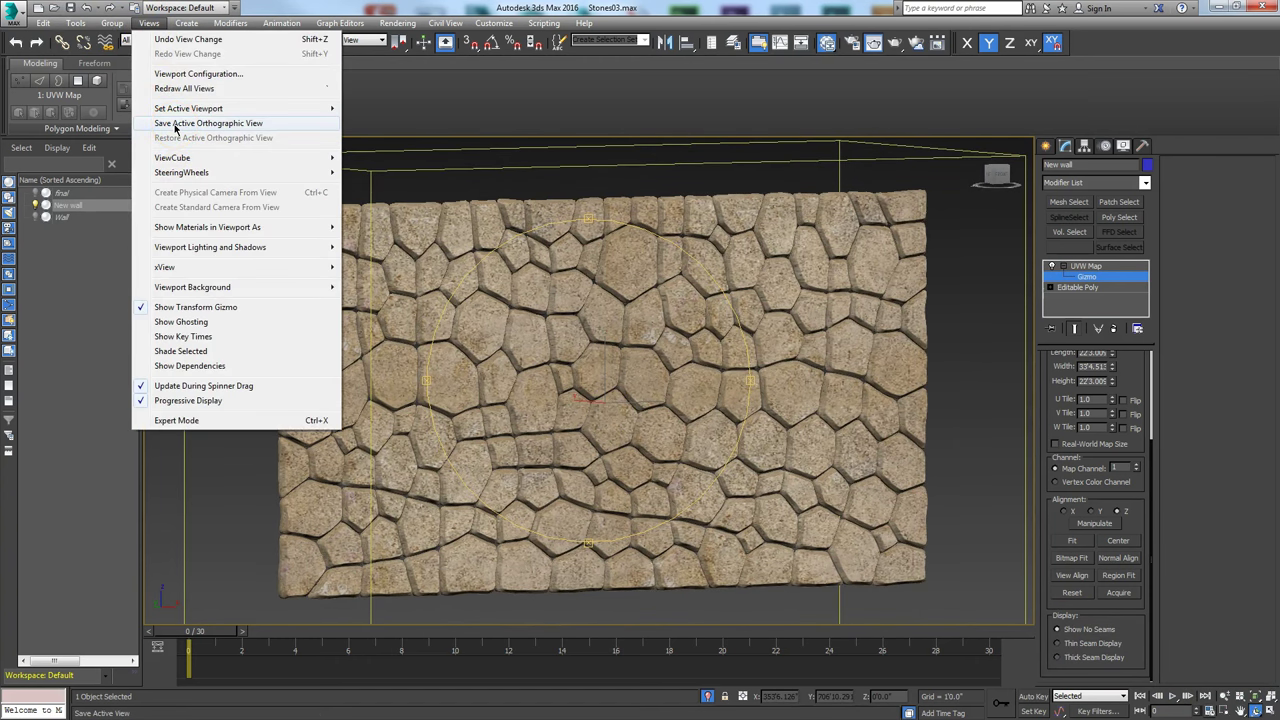
left_click(423, 140)
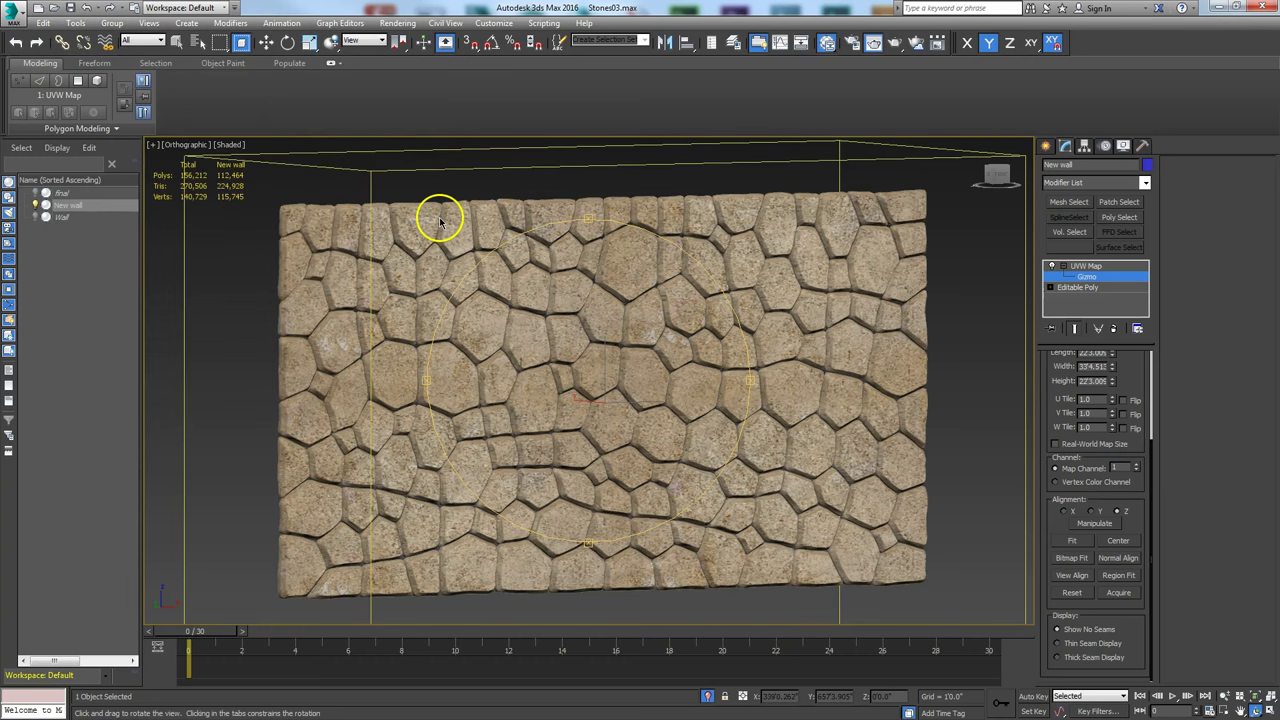
key("p")
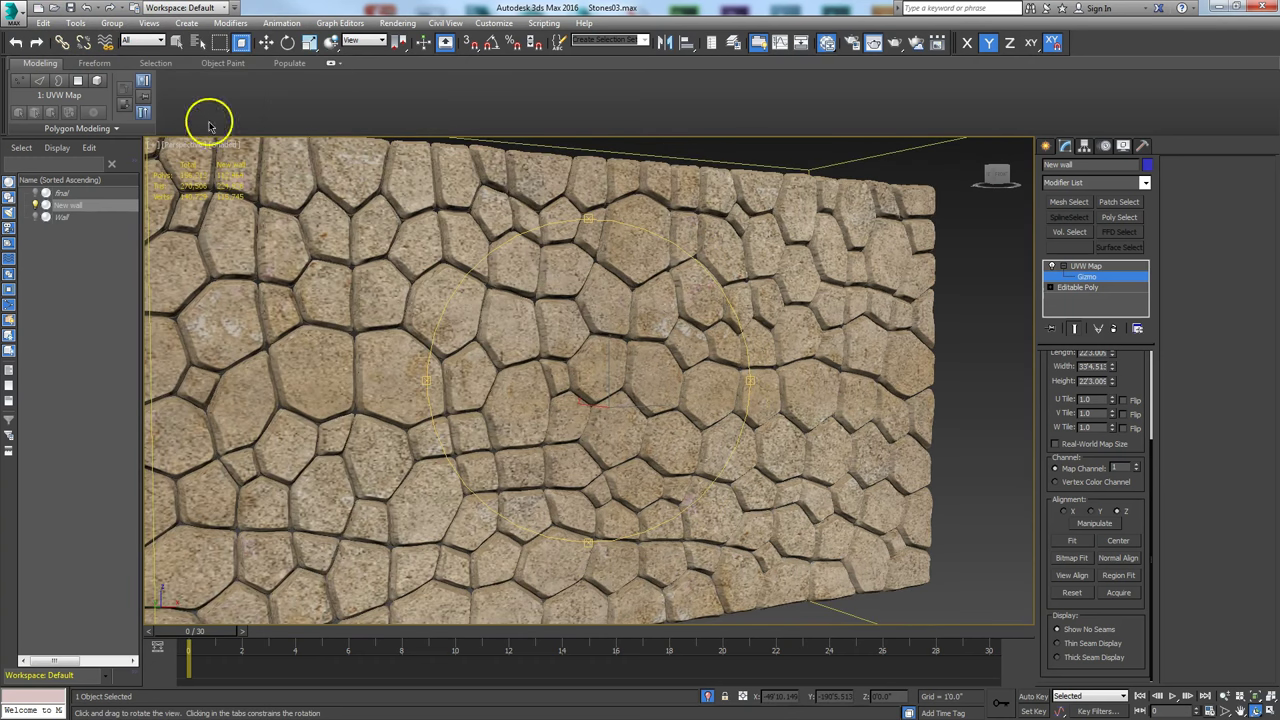
left_click(148, 23)
left_click(170, 140)
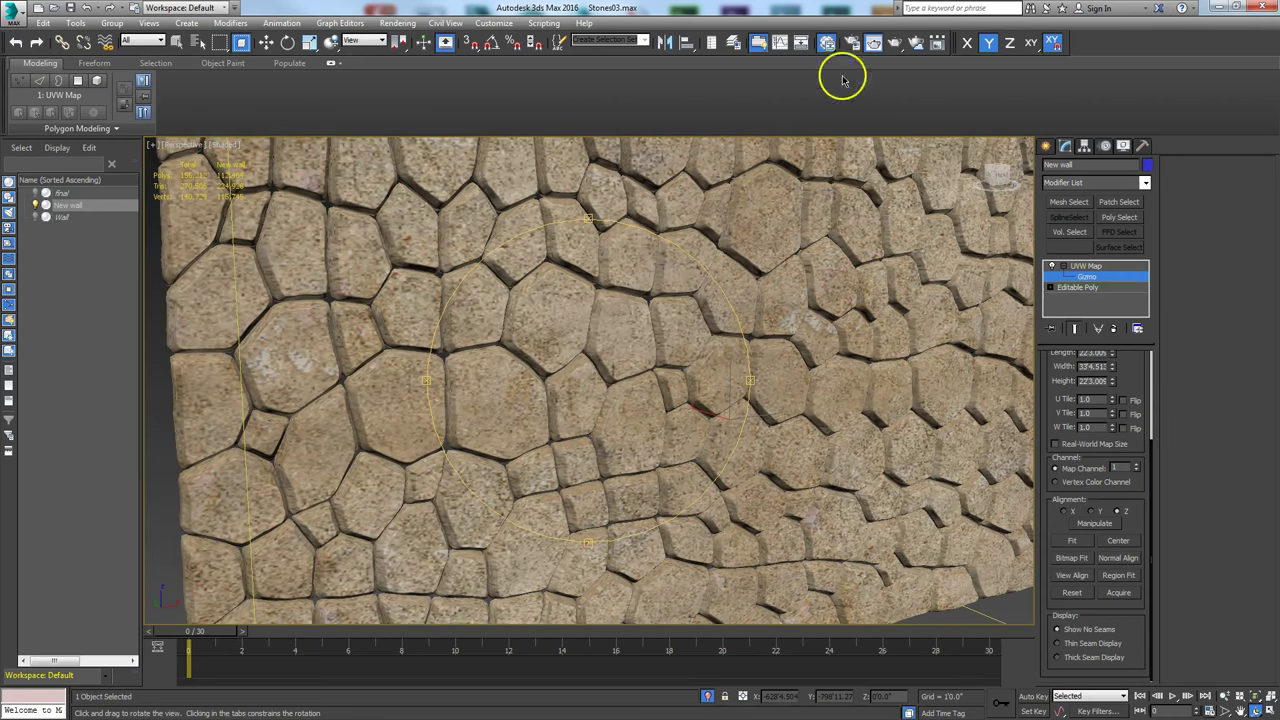
Step: Render the region over the wall's left end with the box-mapped texture and move the rendered image window aside
left_click(873, 42)
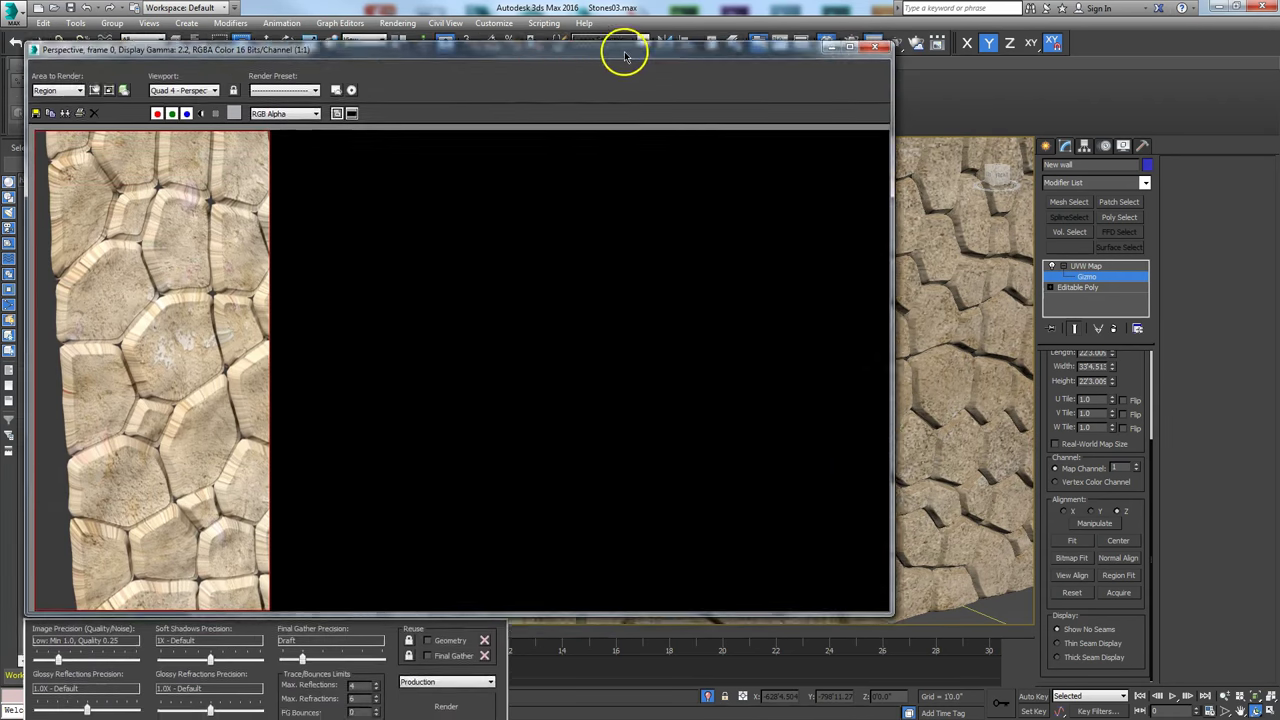
left_click_drag(623, 49, 729, 54)
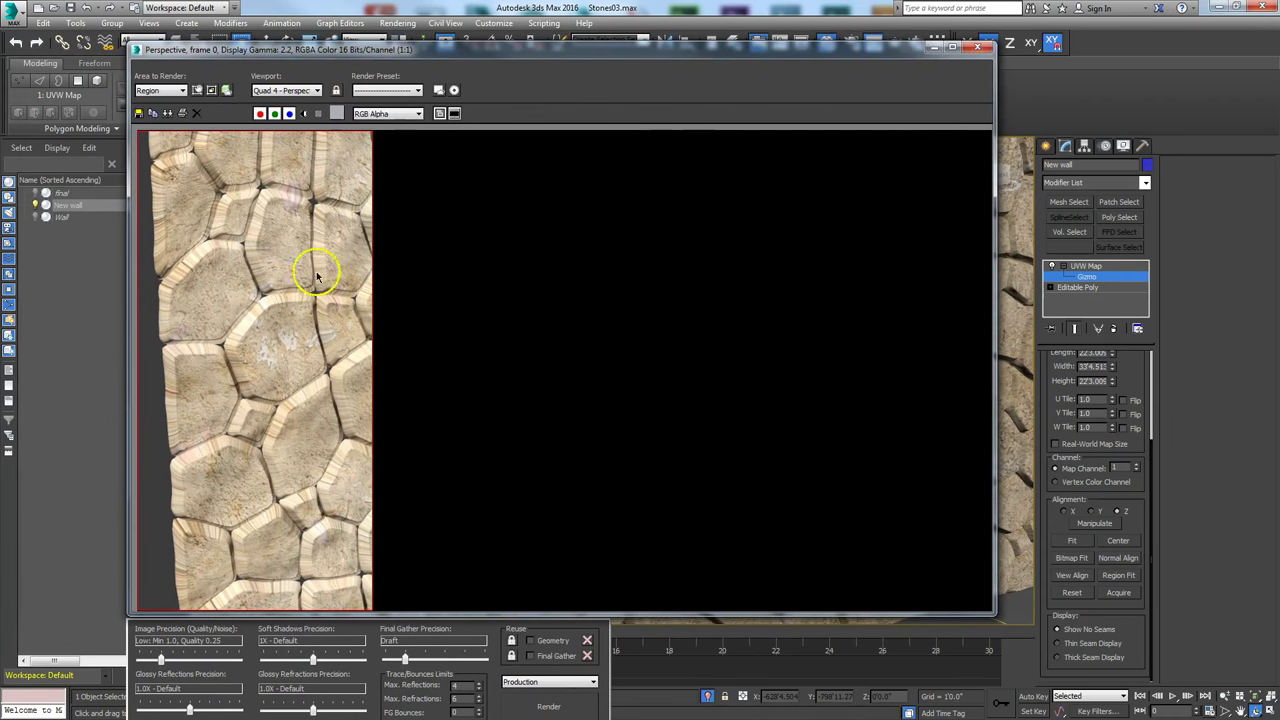
left_click_drag(420, 52, 593, 22)
left_click(722, 672)
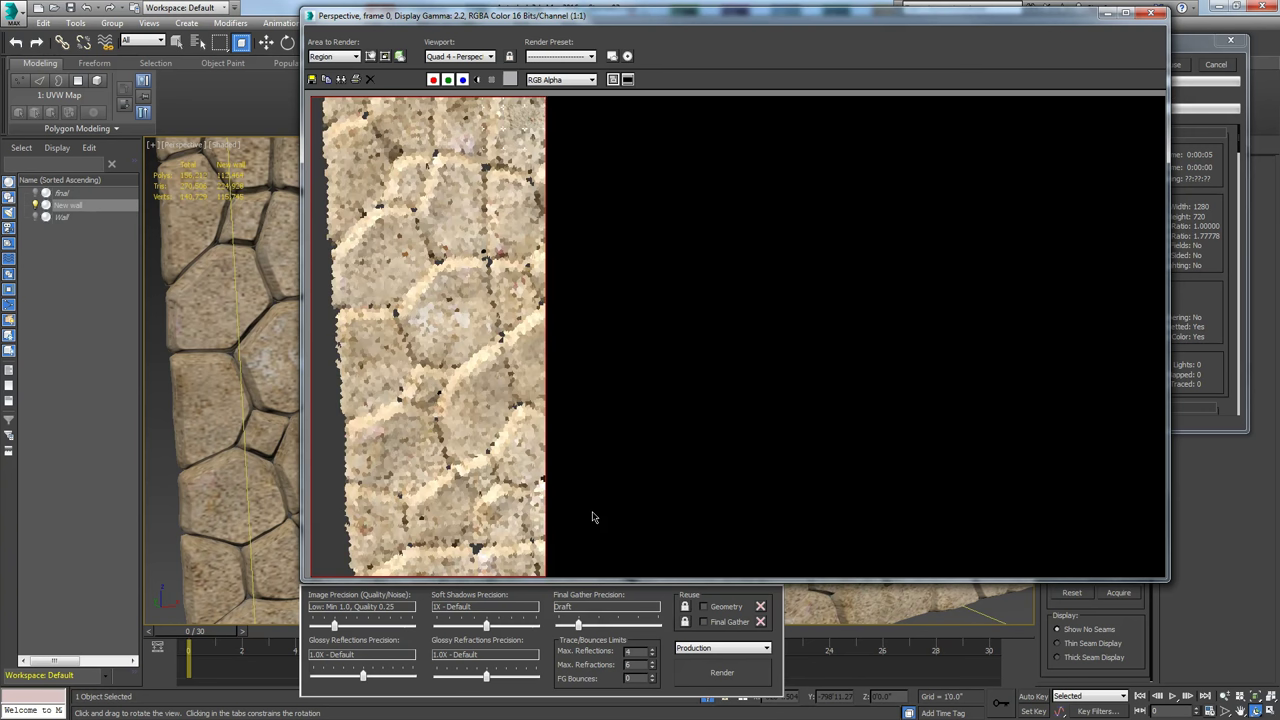
left_click(594, 518)
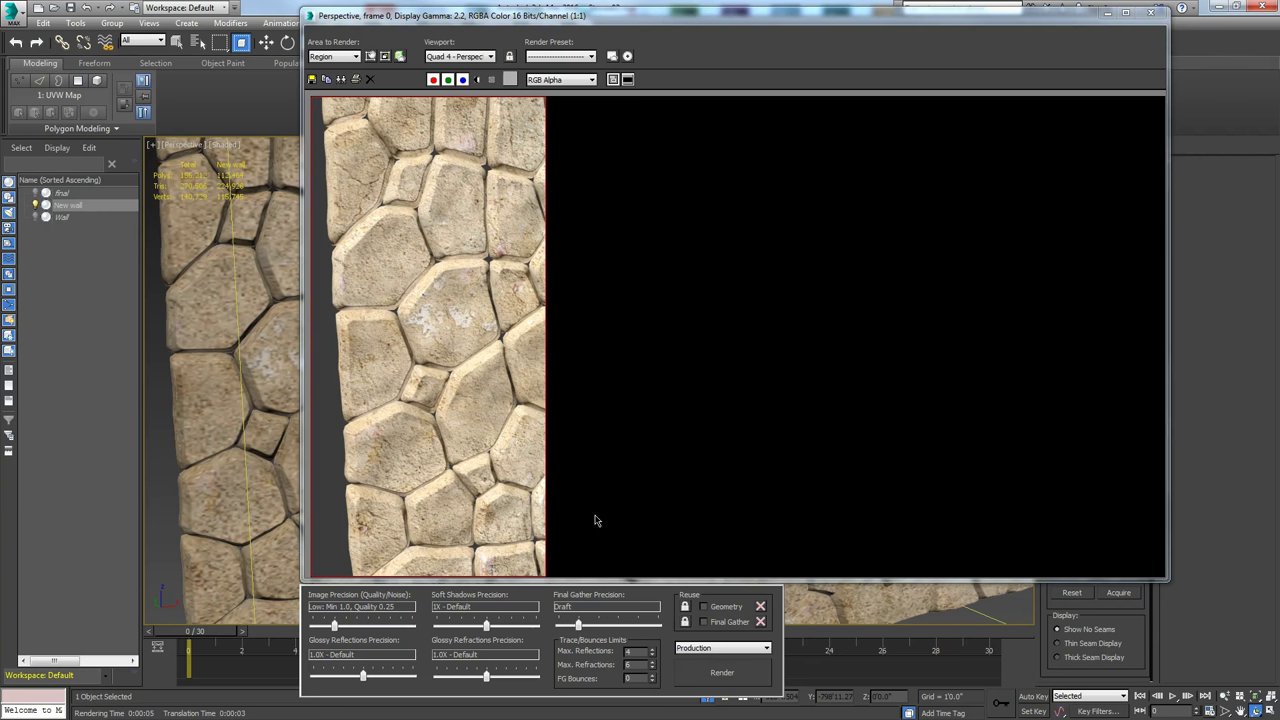
left_click_drag(782, 24, 739, 30)
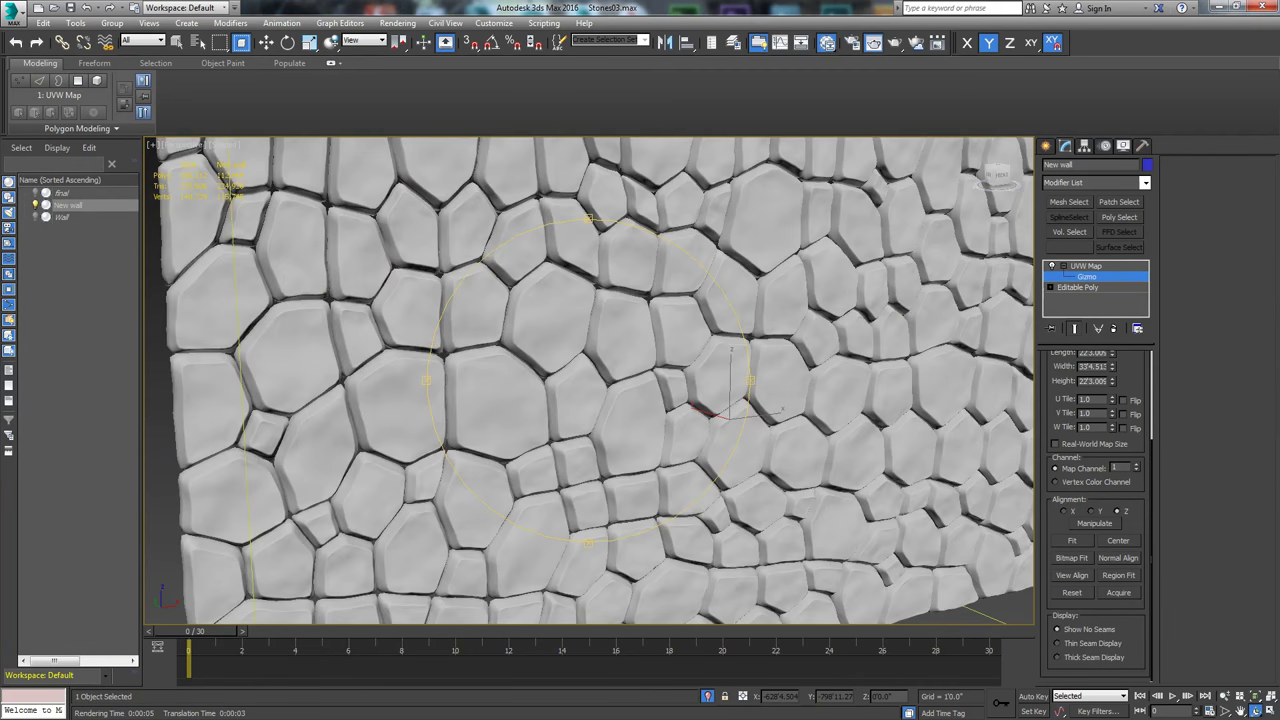
Step: Show the shaded Map #100 Bitmap, the grey plaster texture, on the wall in the viewport
key("m")
left_click_drag(557, 266, 622, 256)
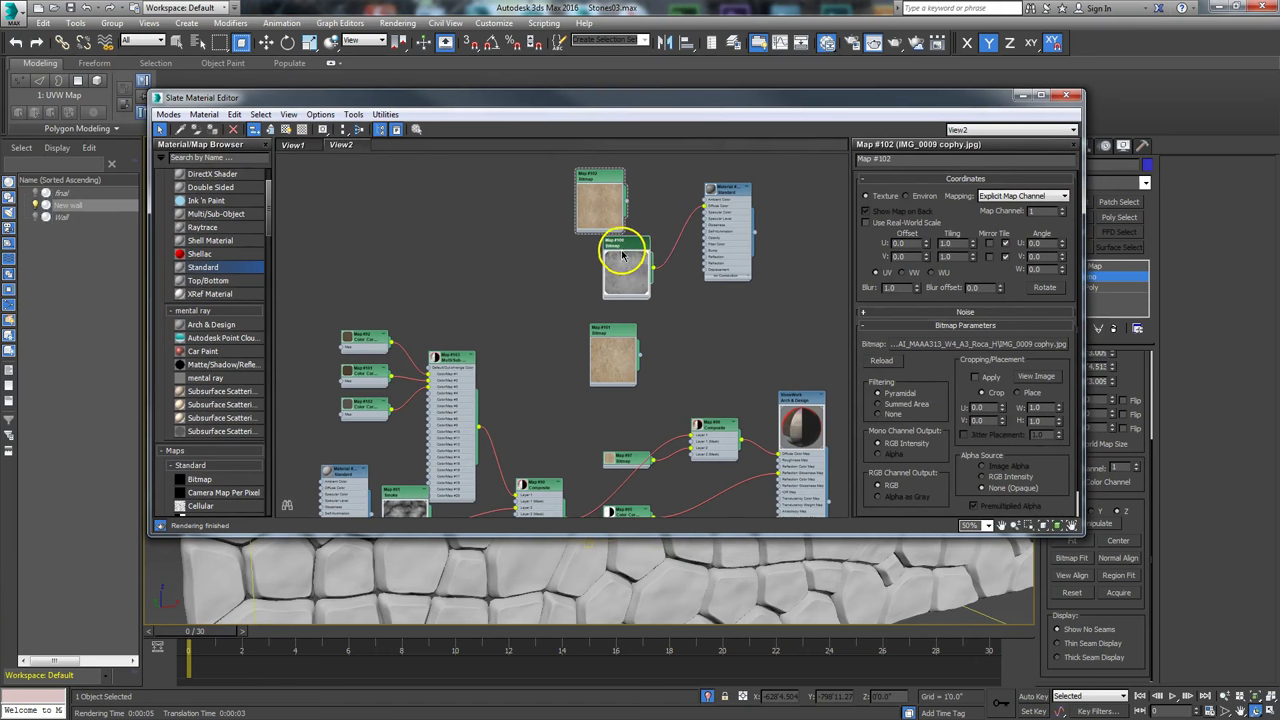
left_click(287, 129)
left_click(1066, 95)
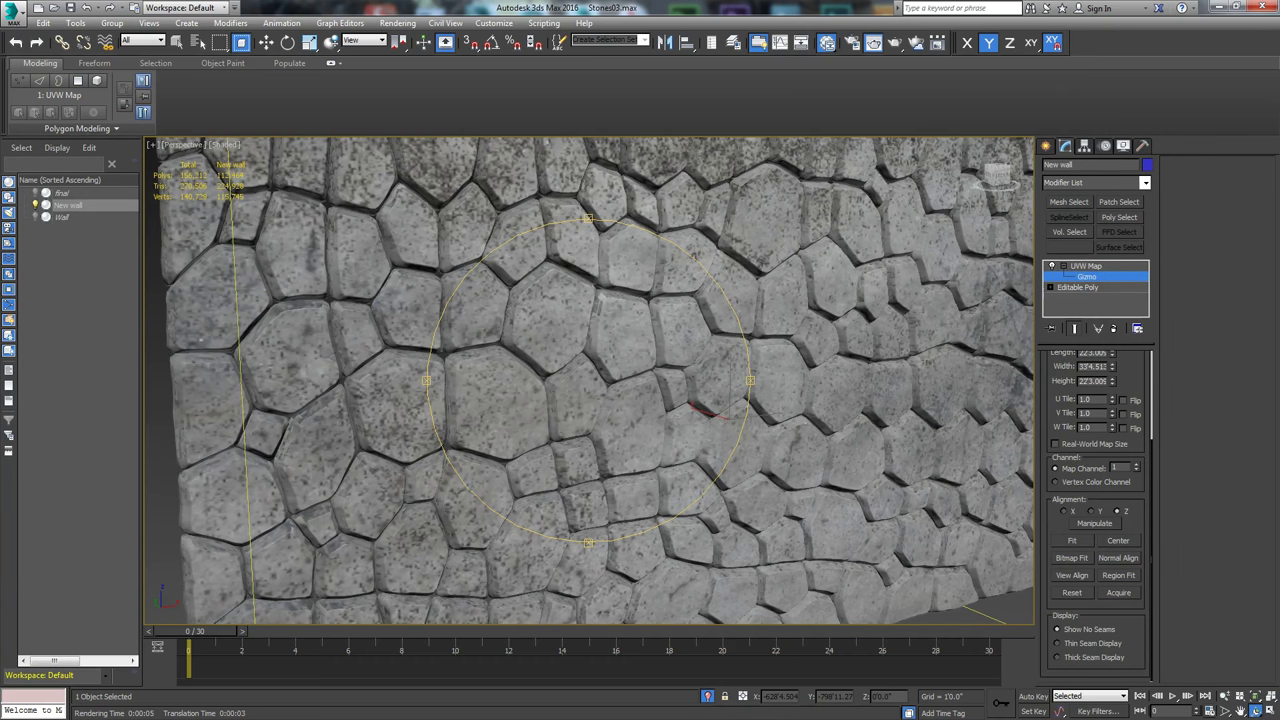
Step: Move the Map #102 Bitmap node beside Map #100 and assign Map #100 a map channel different from Map #102's
key("m")
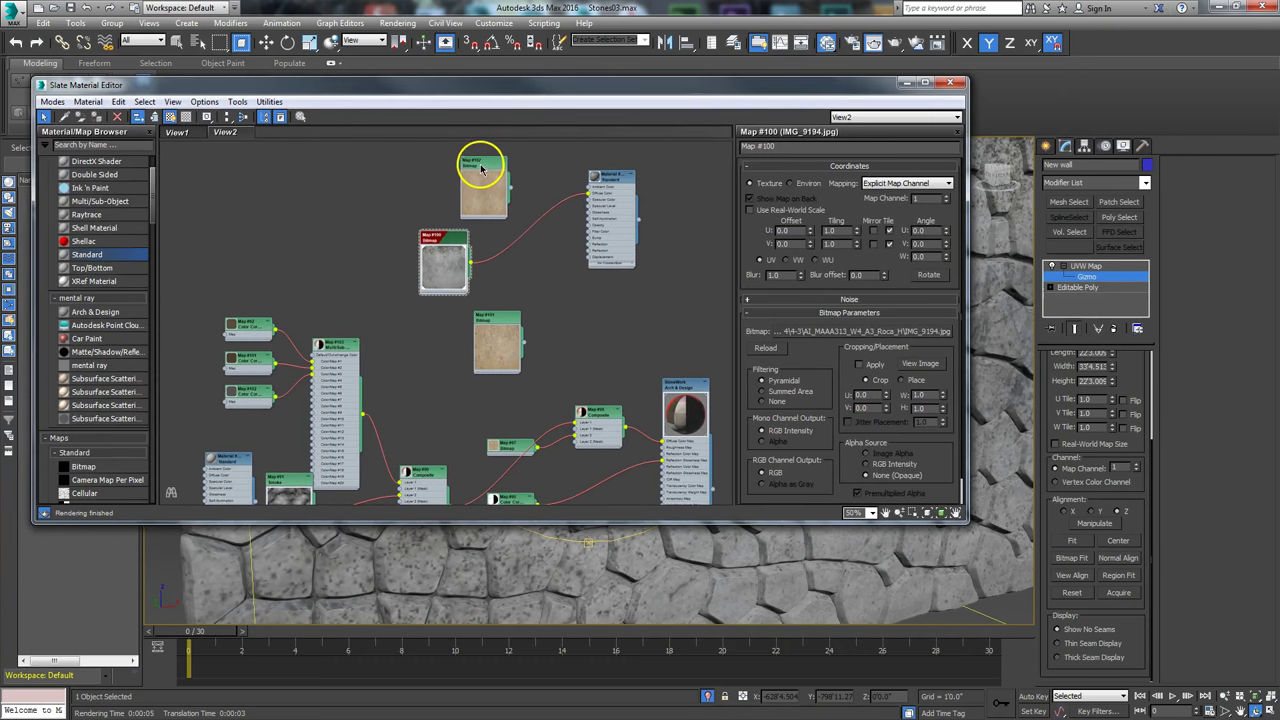
left_click_drag(481, 170, 458, 183)
double_click(469, 180)
double_click(440, 242)
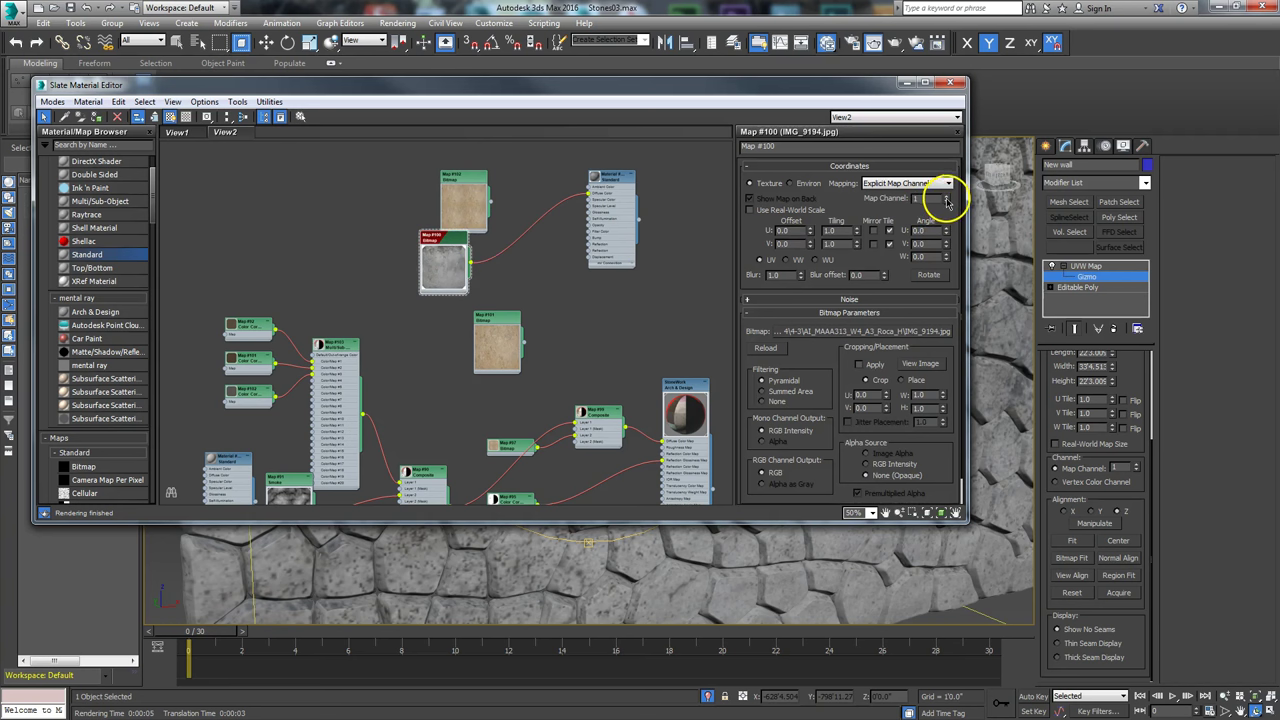
left_click(906, 83)
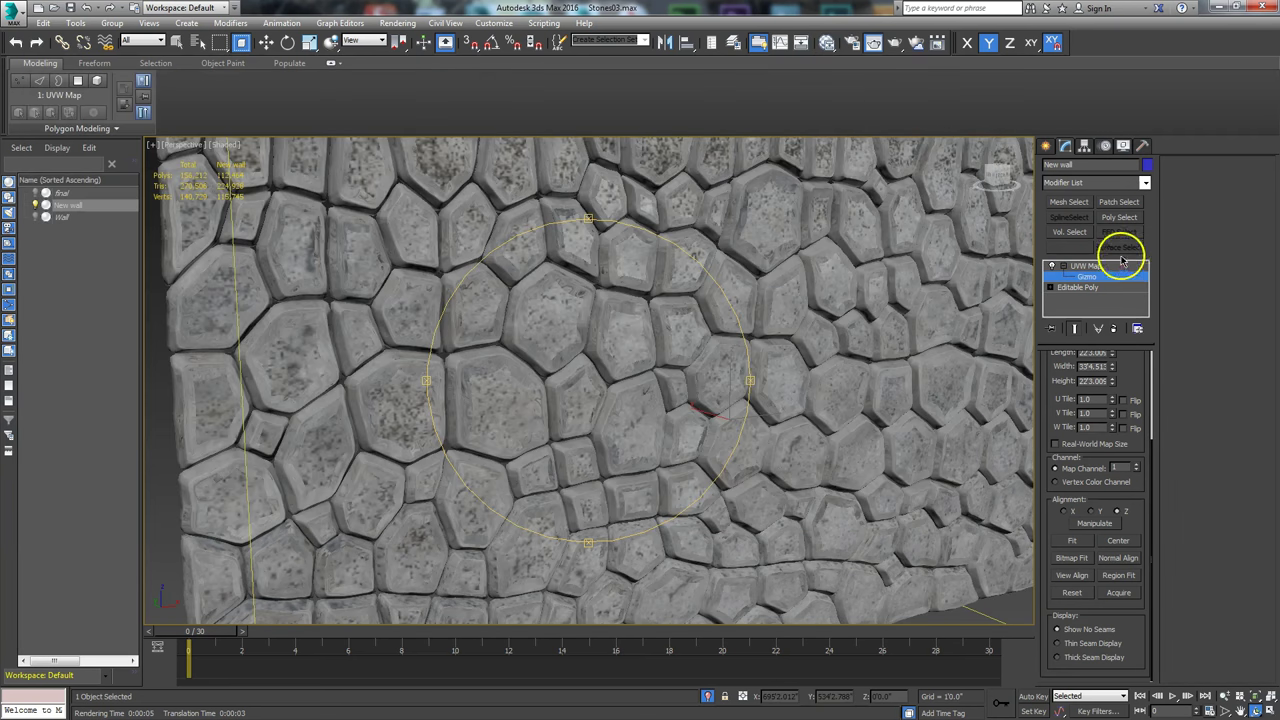
Step: Copy the wall's UVW Map modifier and paste the duplicate above it in the modifier stack
left_click(1085, 266)
right_click(1087, 270)
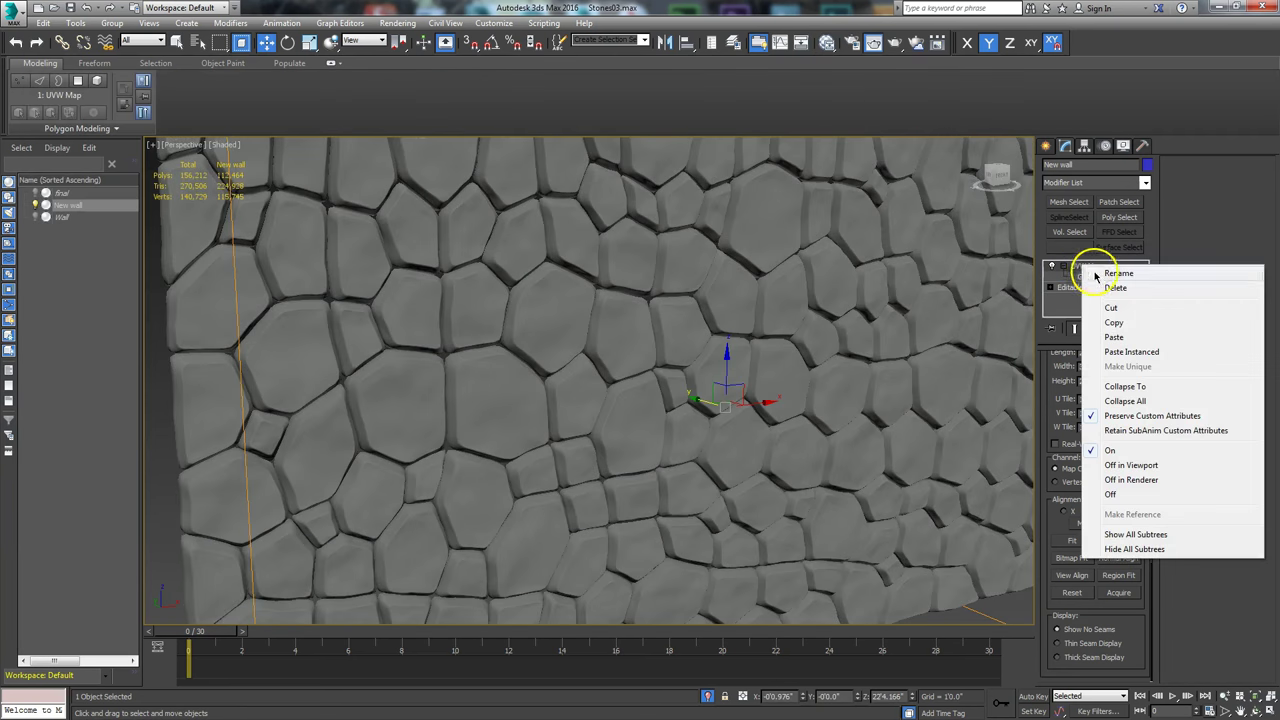
left_click(1128, 325)
right_click(1082, 269)
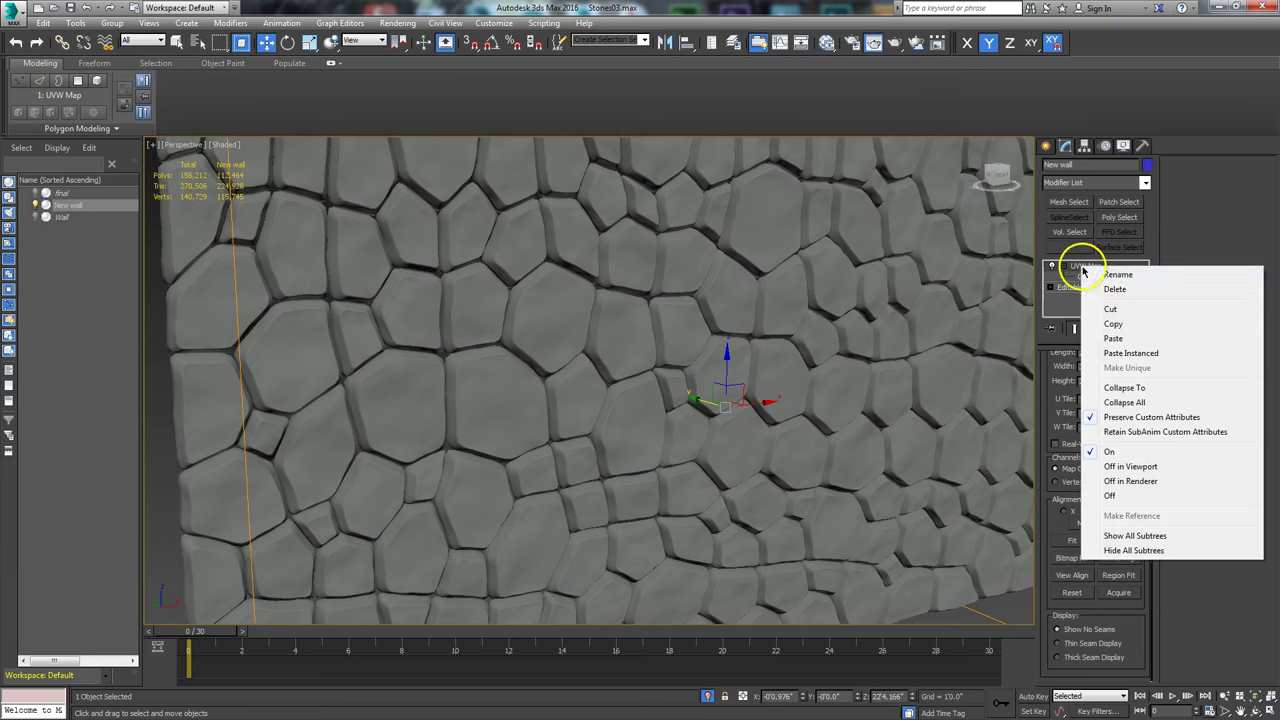
left_click(1116, 340)
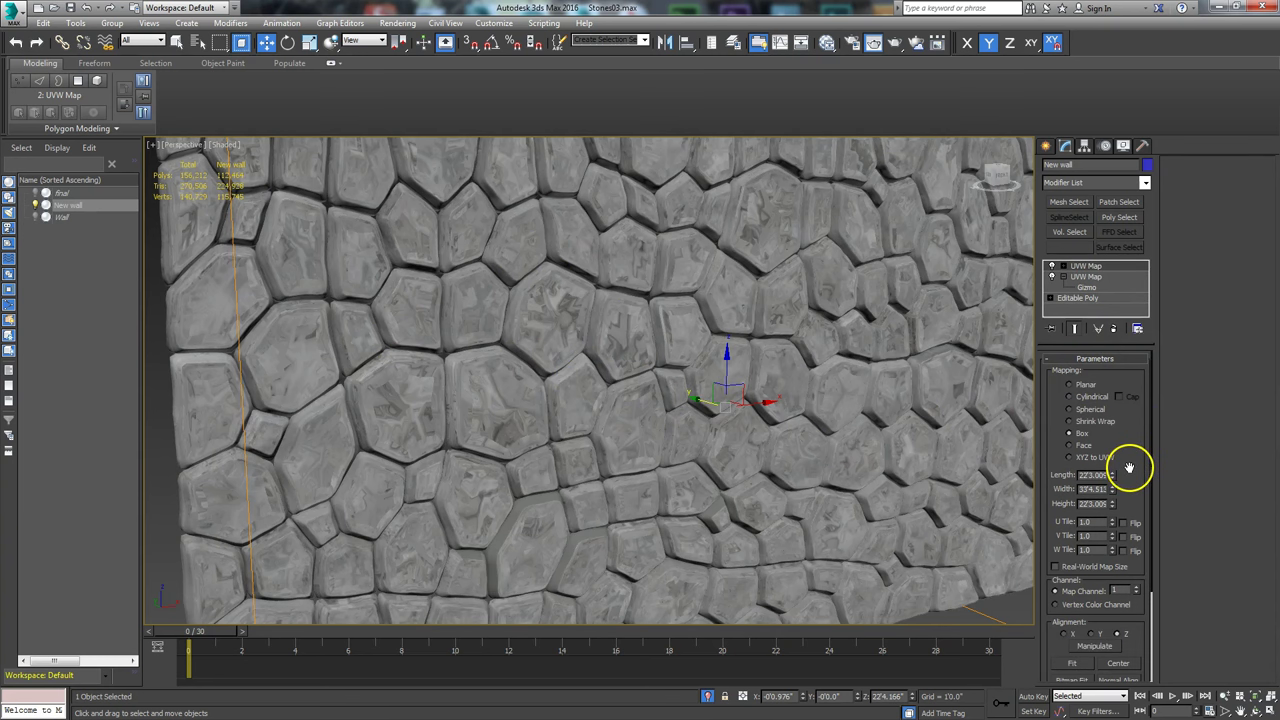
Step: Fit the upper UVW Map modifier's proportions to the bitmap IMG_9194.jpg
scroll(1128, 468, "down", 3)
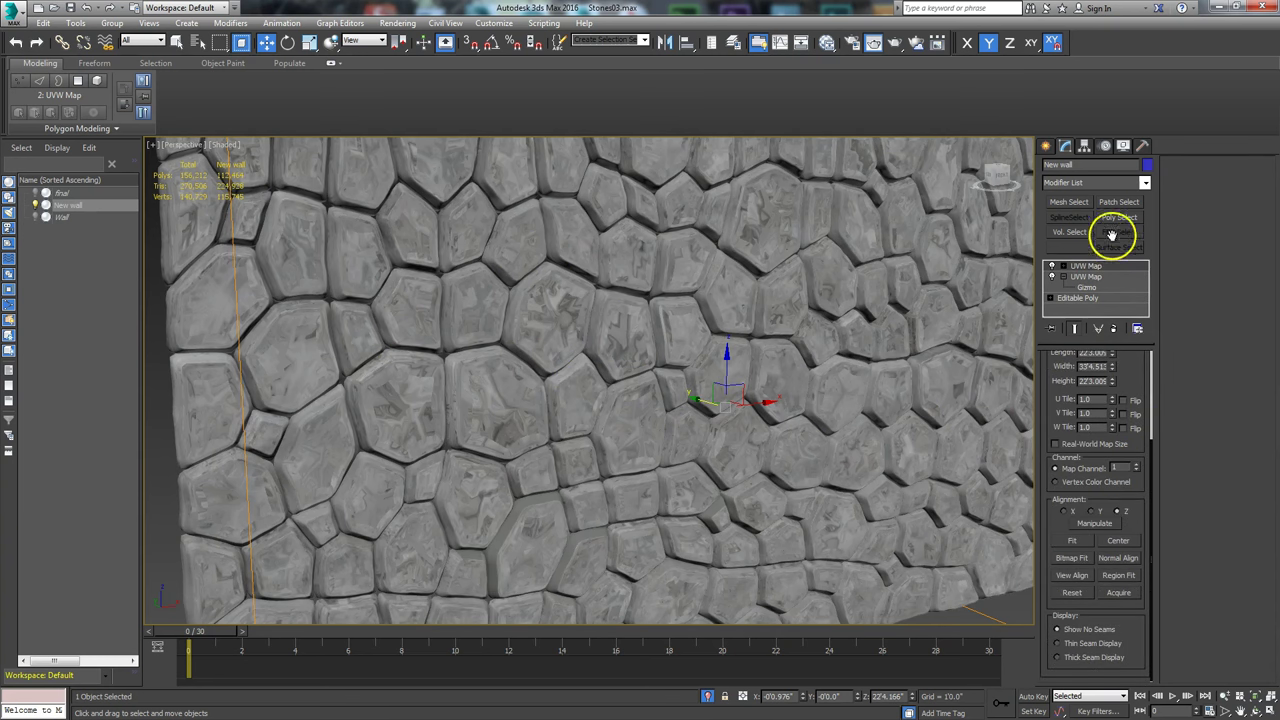
left_click(1066, 566)
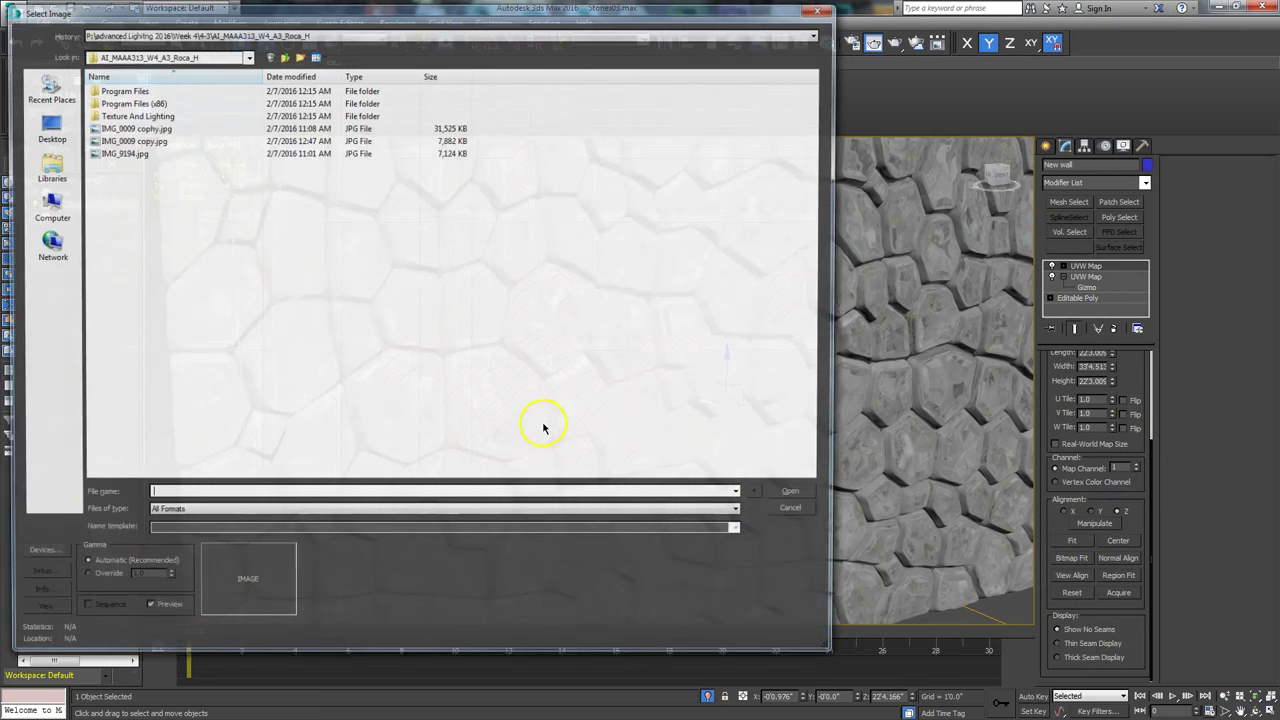
left_click(131, 152)
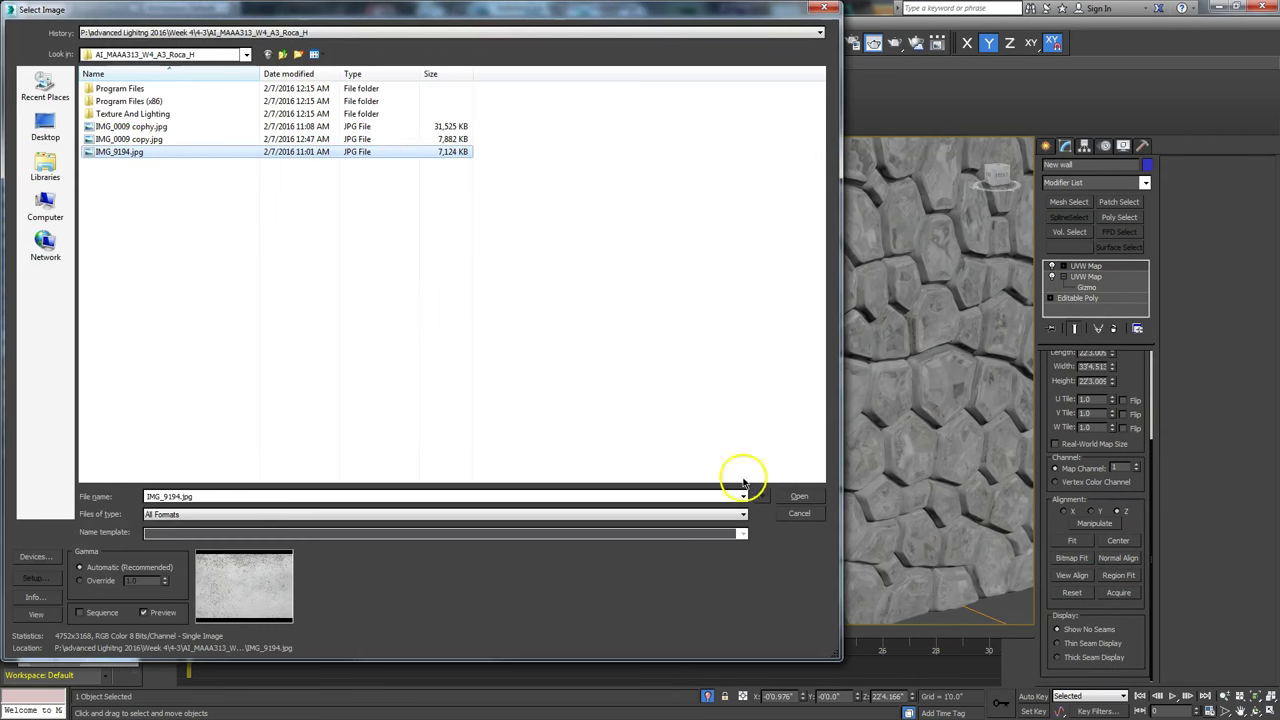
left_click(790, 496)
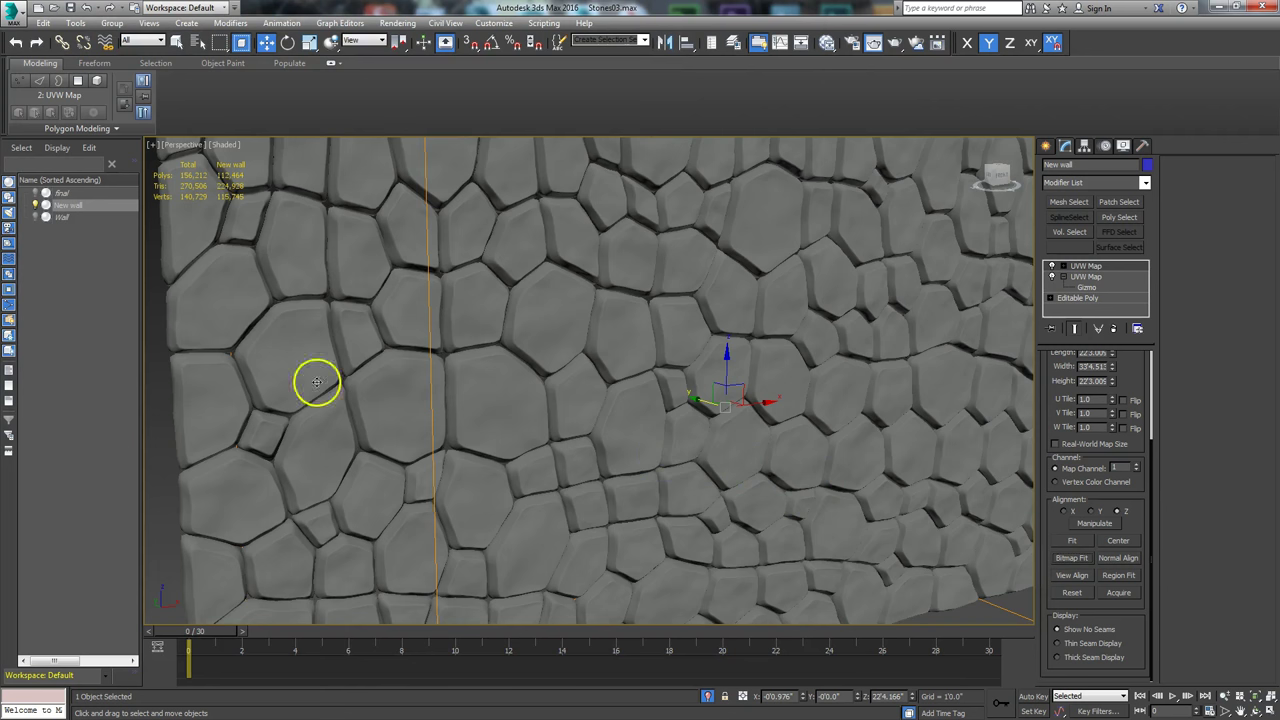
Step: Set the upper UVW Map modifier's map channel to 2
key("shift+q")
left_click_drag(257, 251, 457, 126)
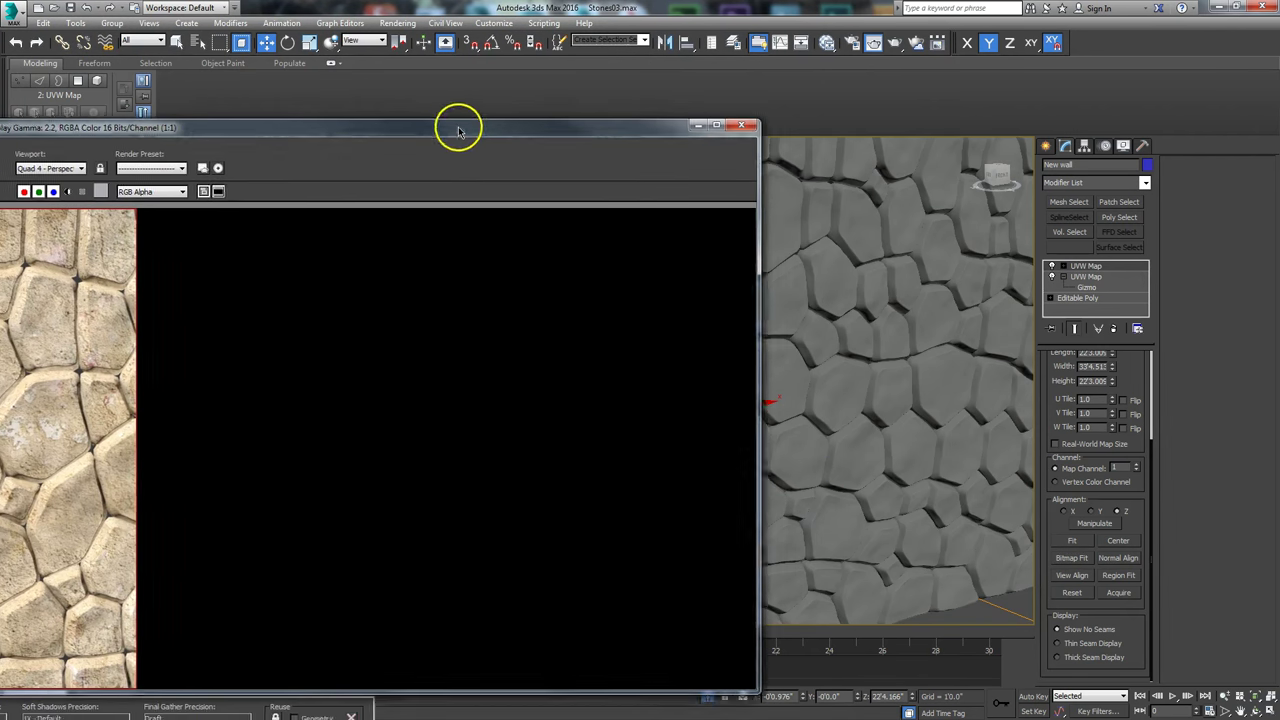
left_click(1092, 266)
left_click(1092, 276)
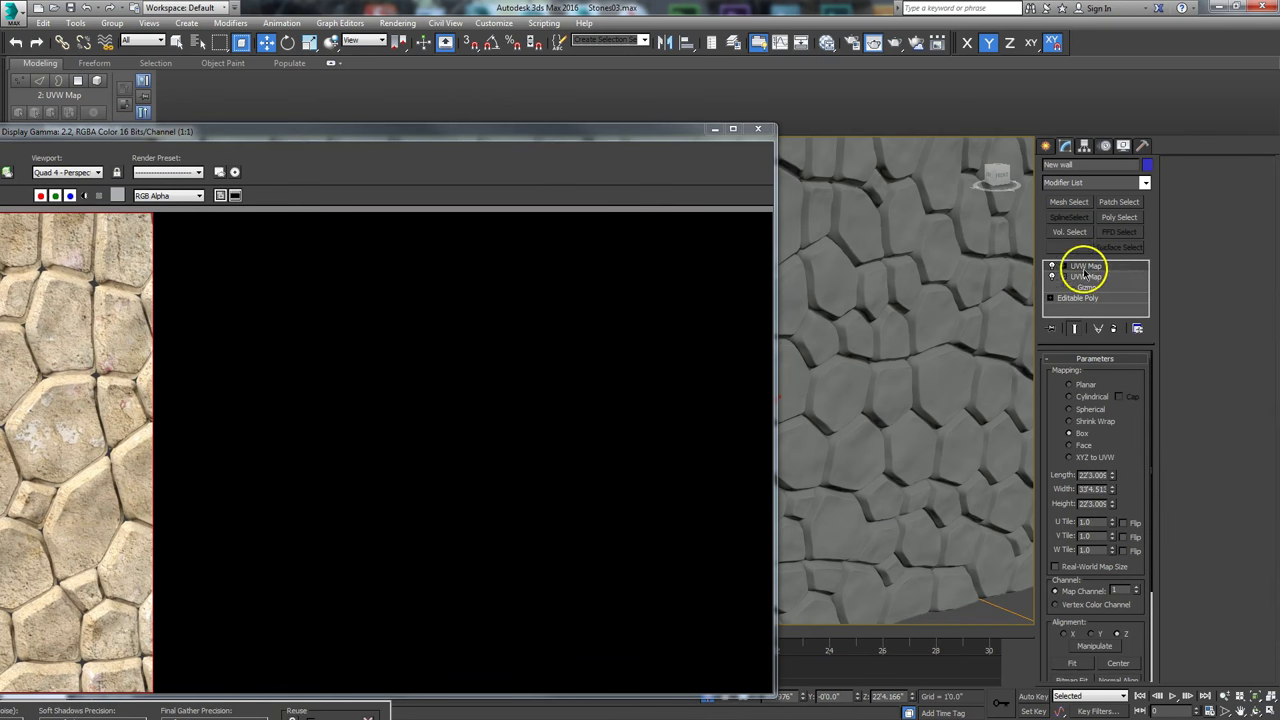
left_click(1136, 588)
Step: Show the whole wall in the Front view and select the gizmo of the upper UVW Map modifier
left_click(715, 128)
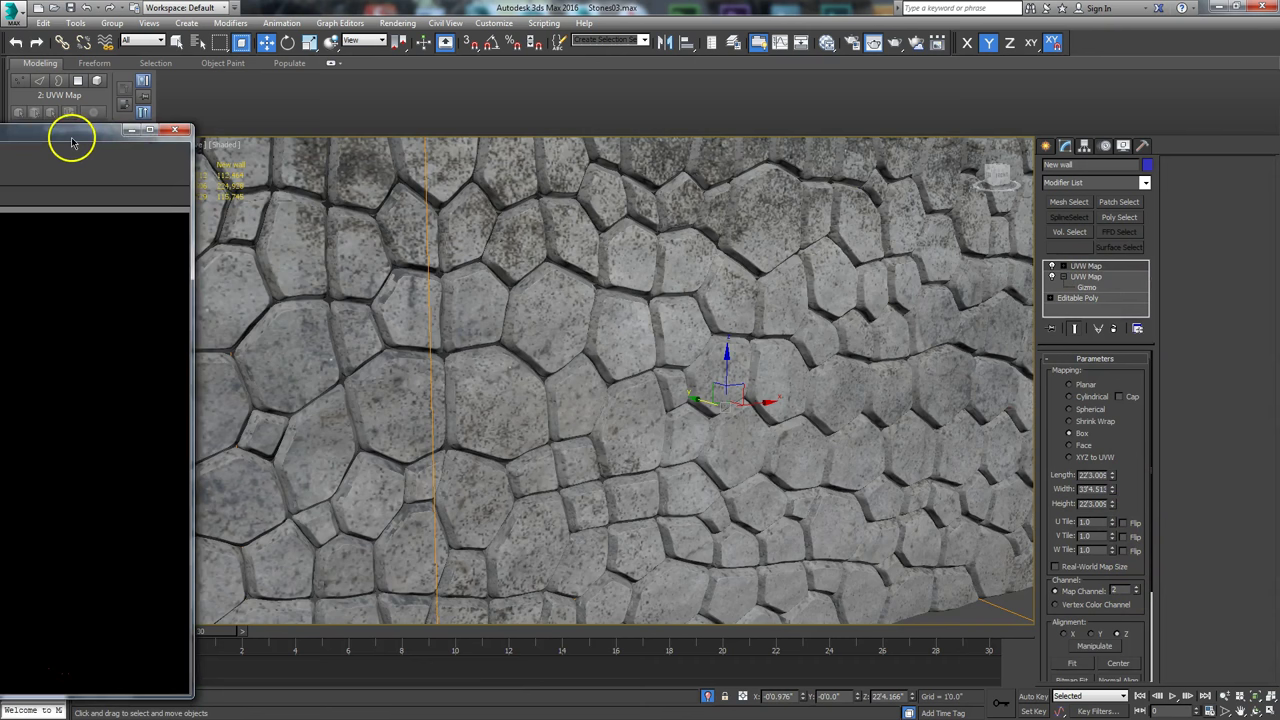
right_click(574, 361)
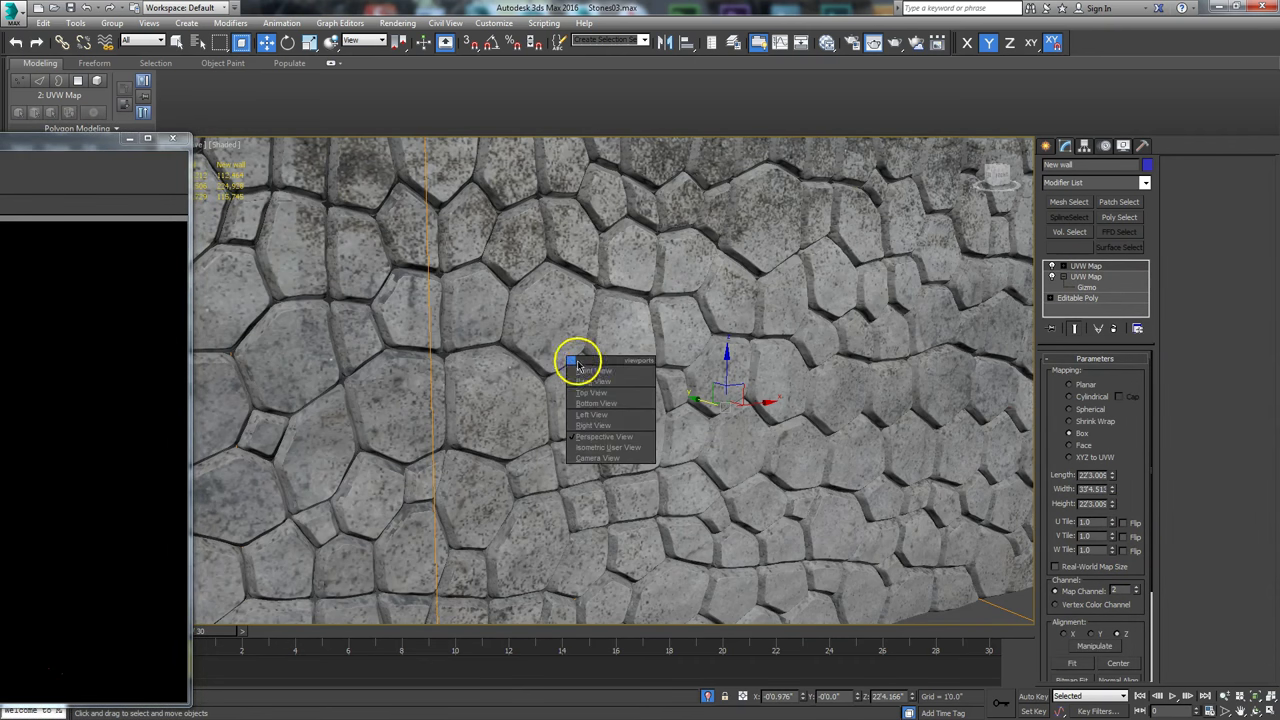
left_click(665, 388)
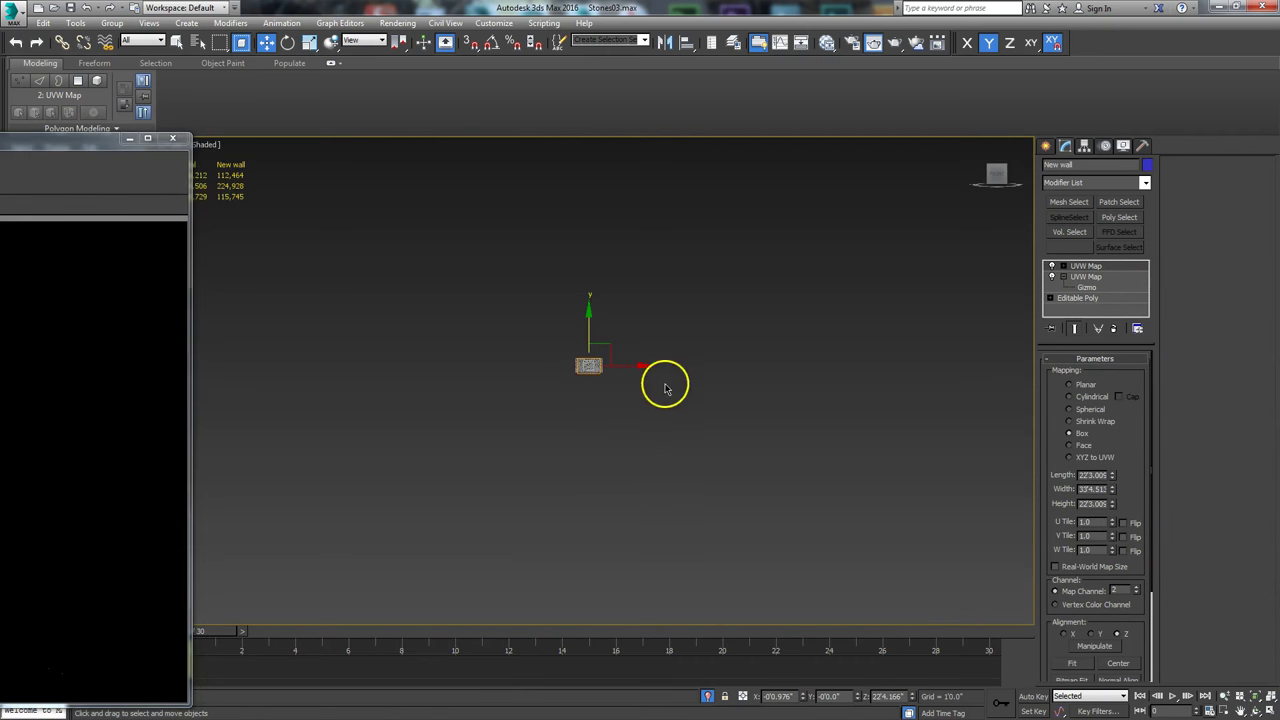
left_click(1248, 698)
left_click(1064, 265)
left_click(1086, 276)
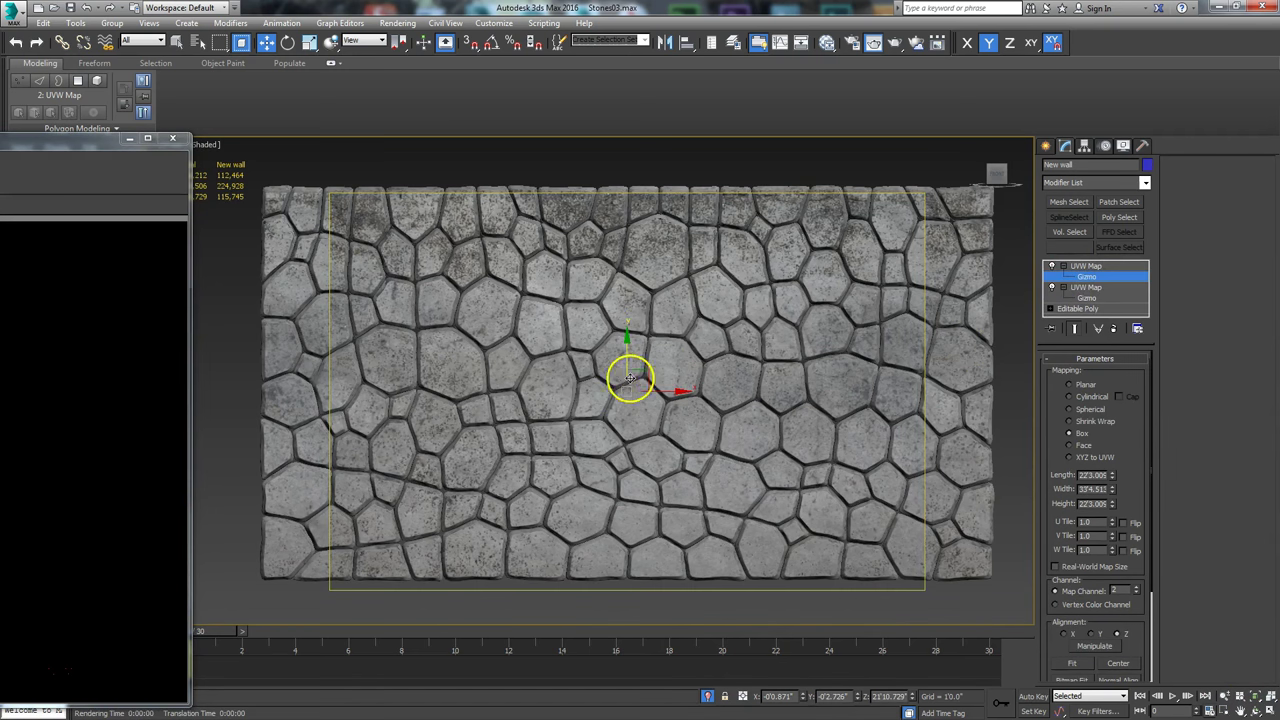
Step: Move the upper UVW Map gizmo over the wall and scale it up until it spans the wall's full width
left_click_drag(634, 373, 643, 366)
right_click(645, 365)
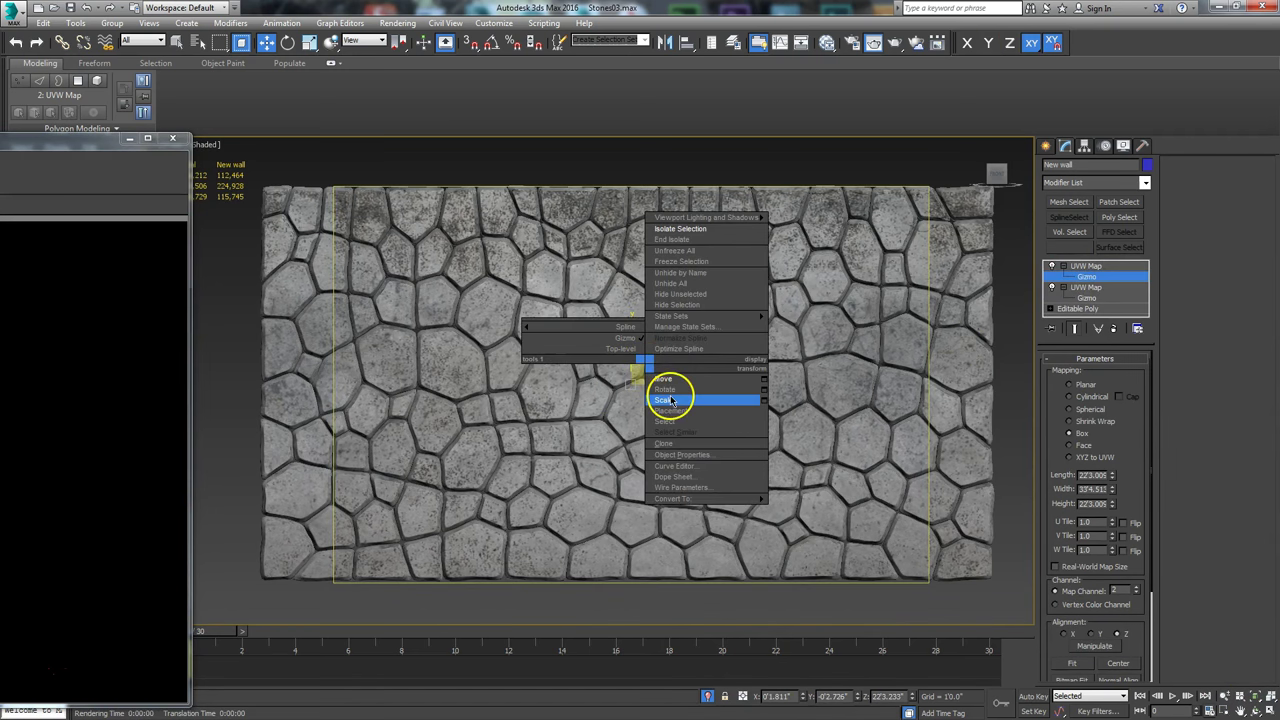
left_click(670, 400)
left_click_drag(643, 371, 646, 360)
right_click(646, 357)
left_click(634, 366)
mouse_move(634, 357)
left_mouse_down()
mouse_move(639, 396)
mouse_move(631, 311)
mouse_move(638, 342)
left_mouse_up()
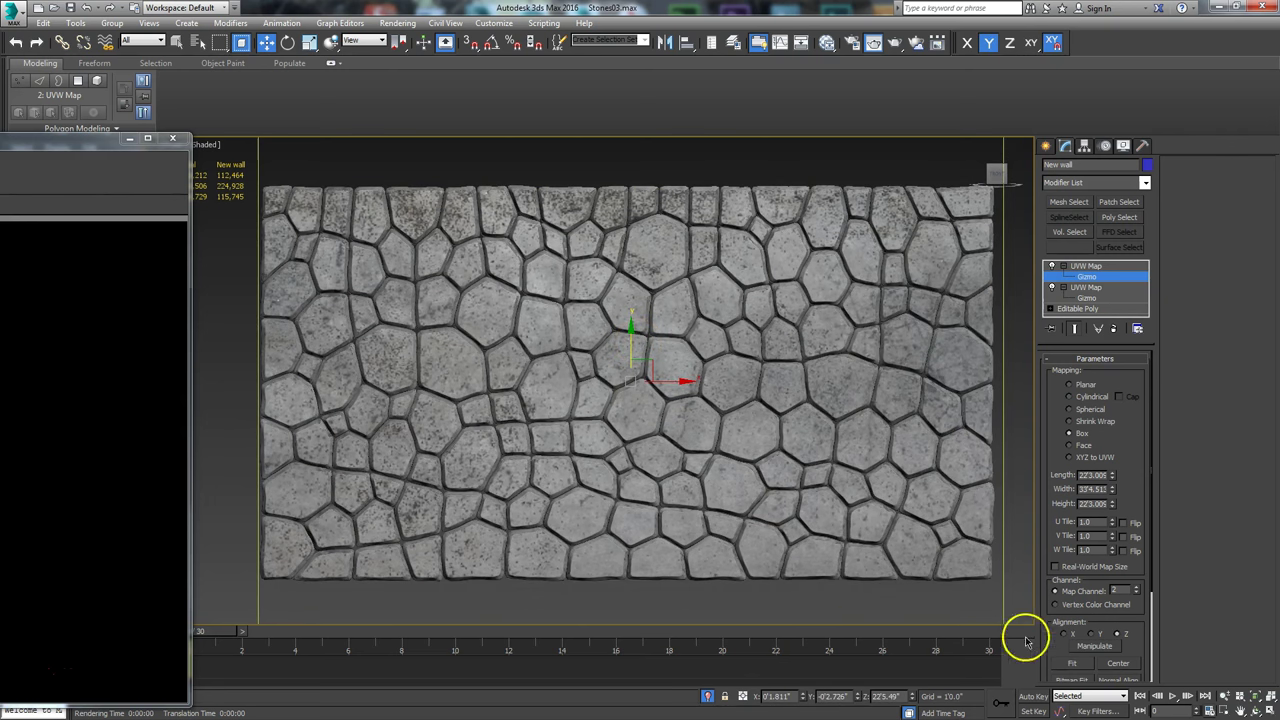
Step: Return to an angled perspective of the wall and render a region strip directly beside the beige plaster strip
left_click(1258, 706)
left_click_drag(654, 457, 590, 352)
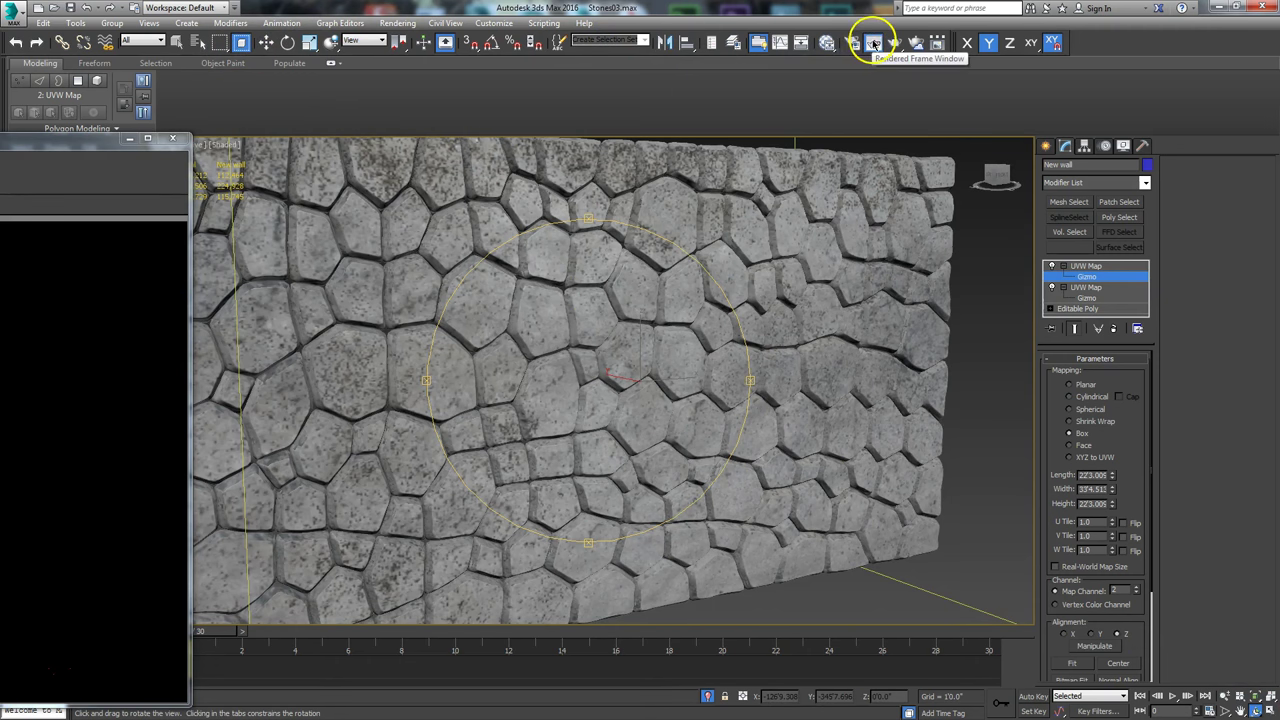
left_click(780, 42)
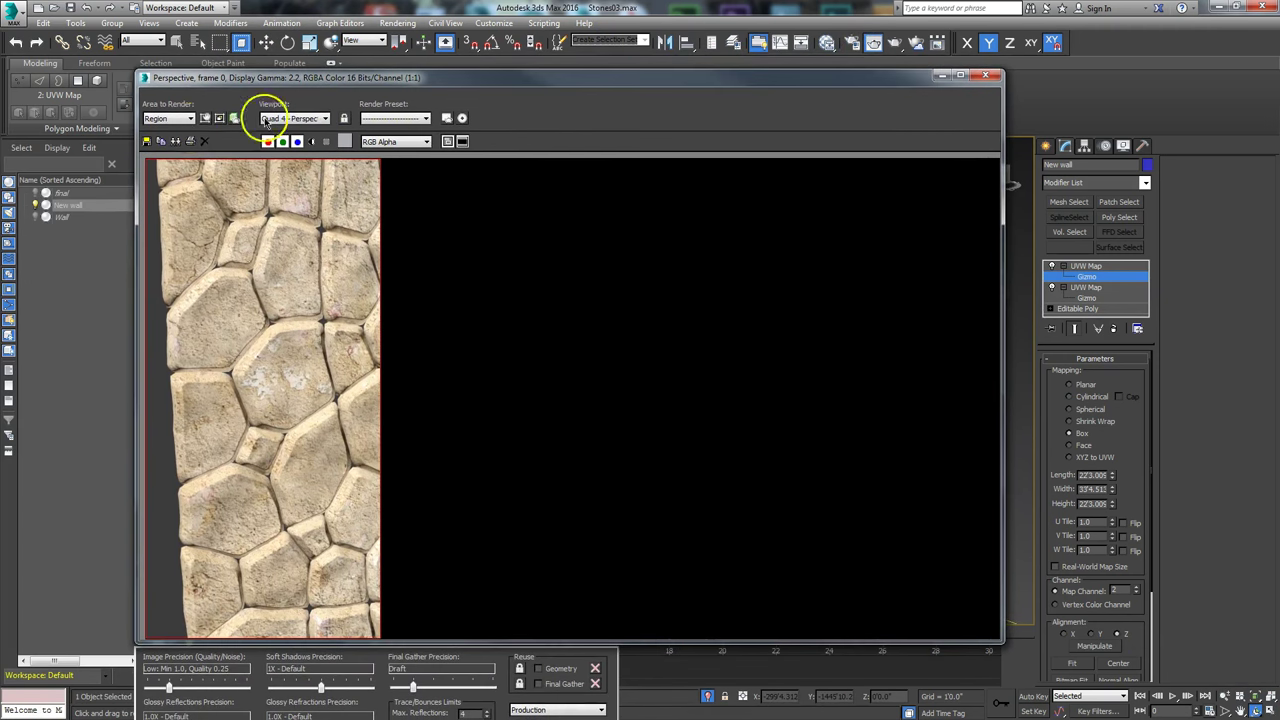
left_click_drag(200, 80, 238, 42)
left_click(148, 22)
left_click(171, 139)
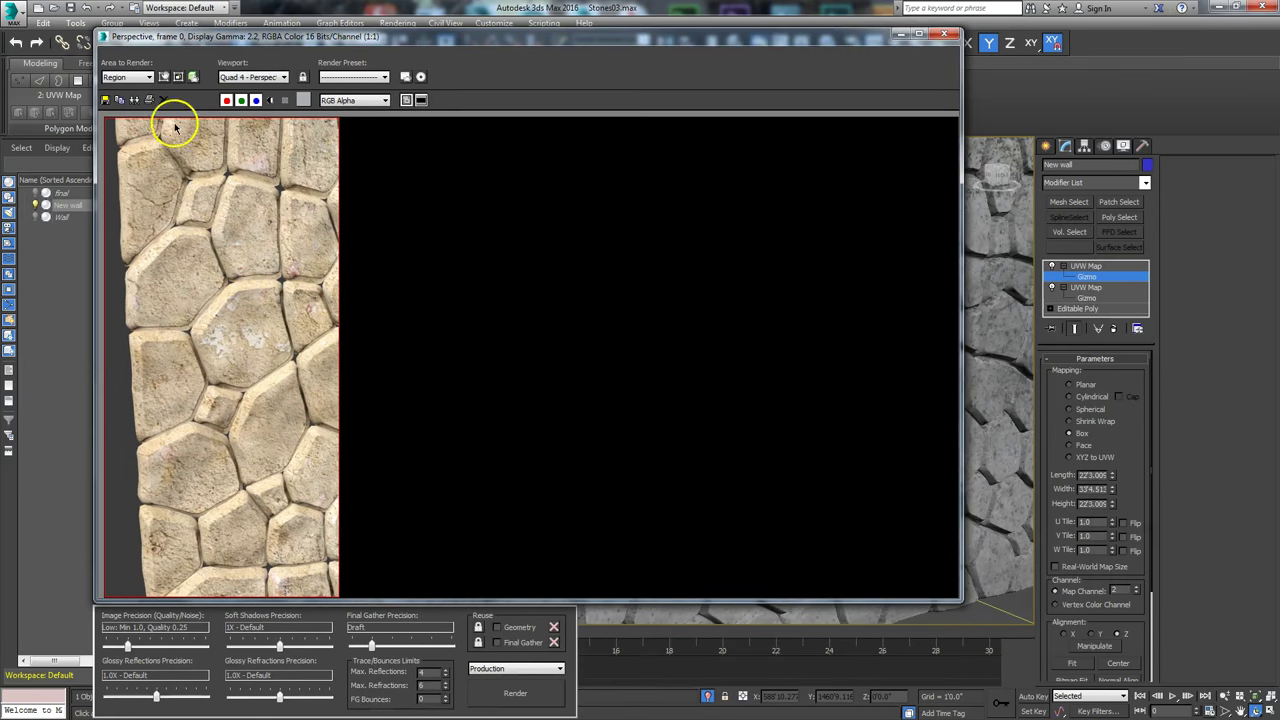
left_click(164, 77)
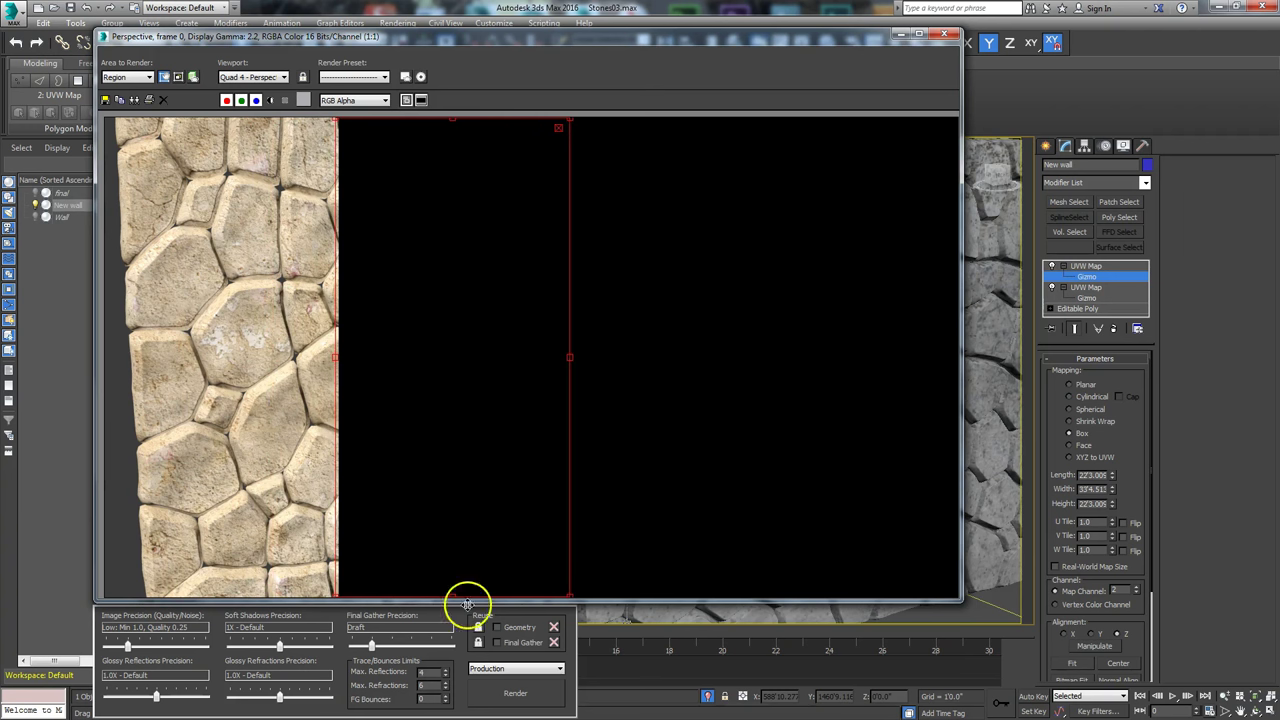
left_click(503, 690)
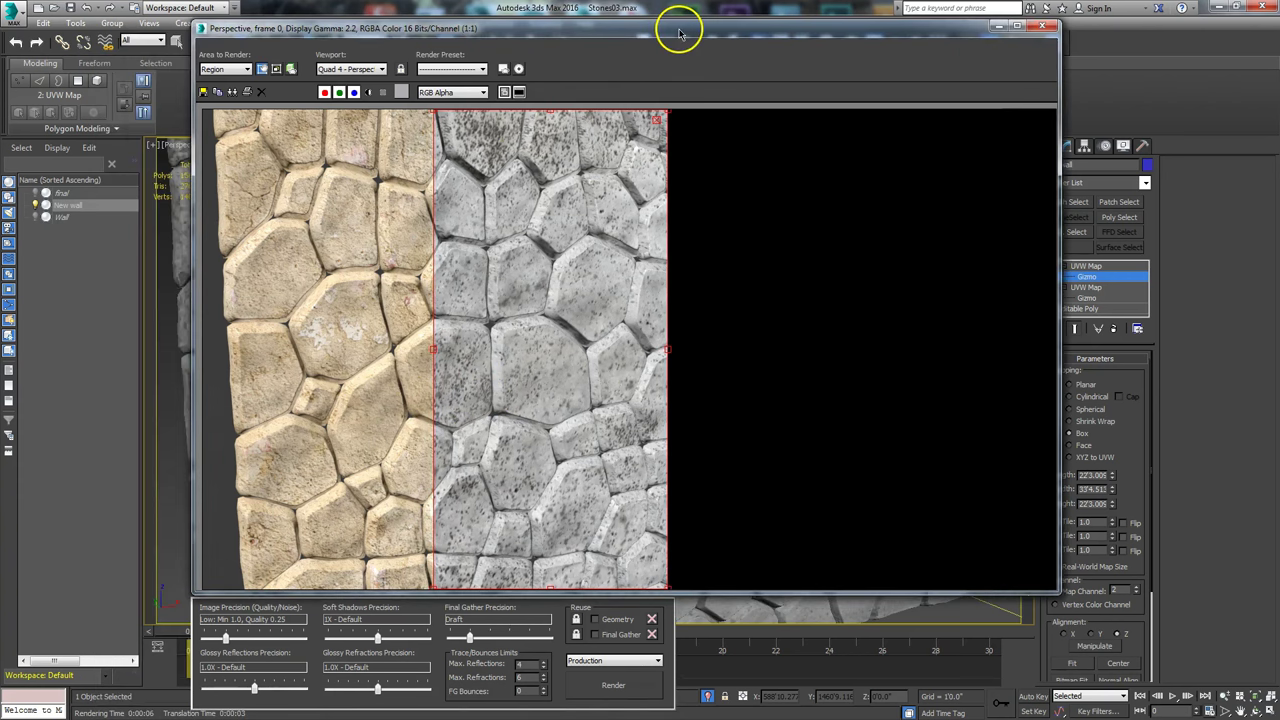
Step: Connect the Smoke map (Map #91) to the Diffuse Color of the Standard material in the Slate Material Editor
left_click(943, 34)
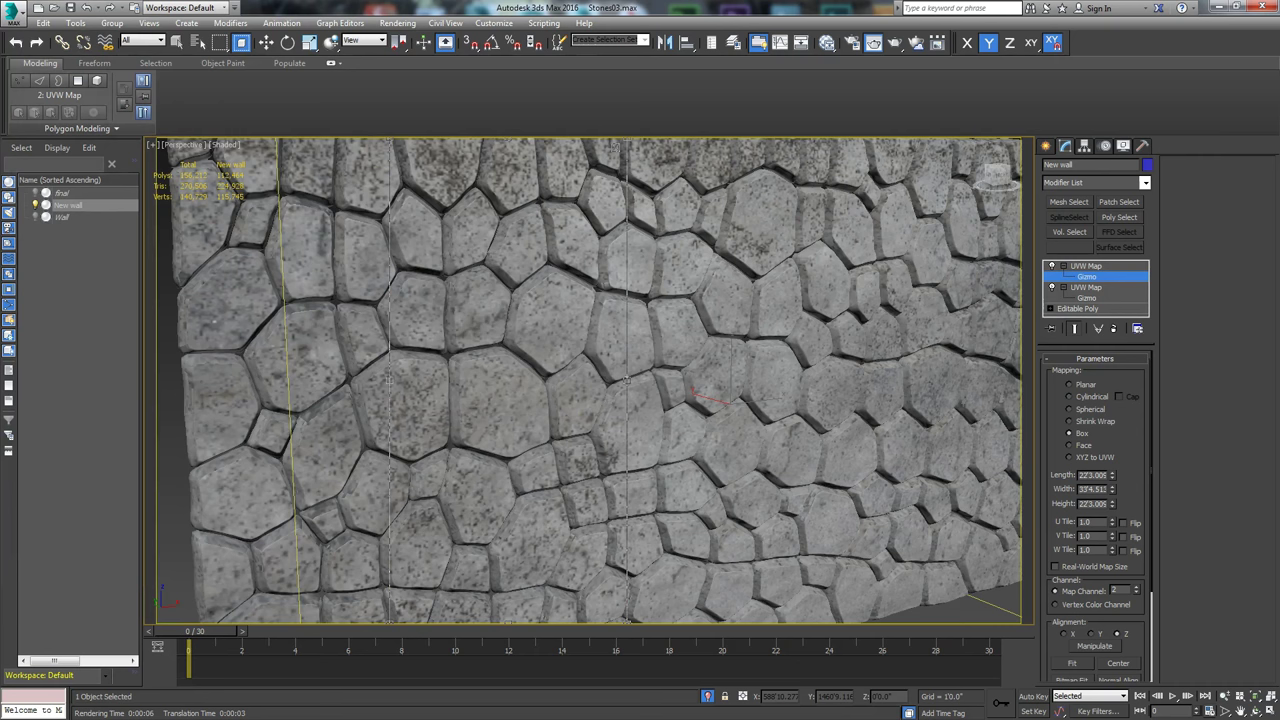
left_click(826, 44)
left_click_drag(587, 90, 657, 107)
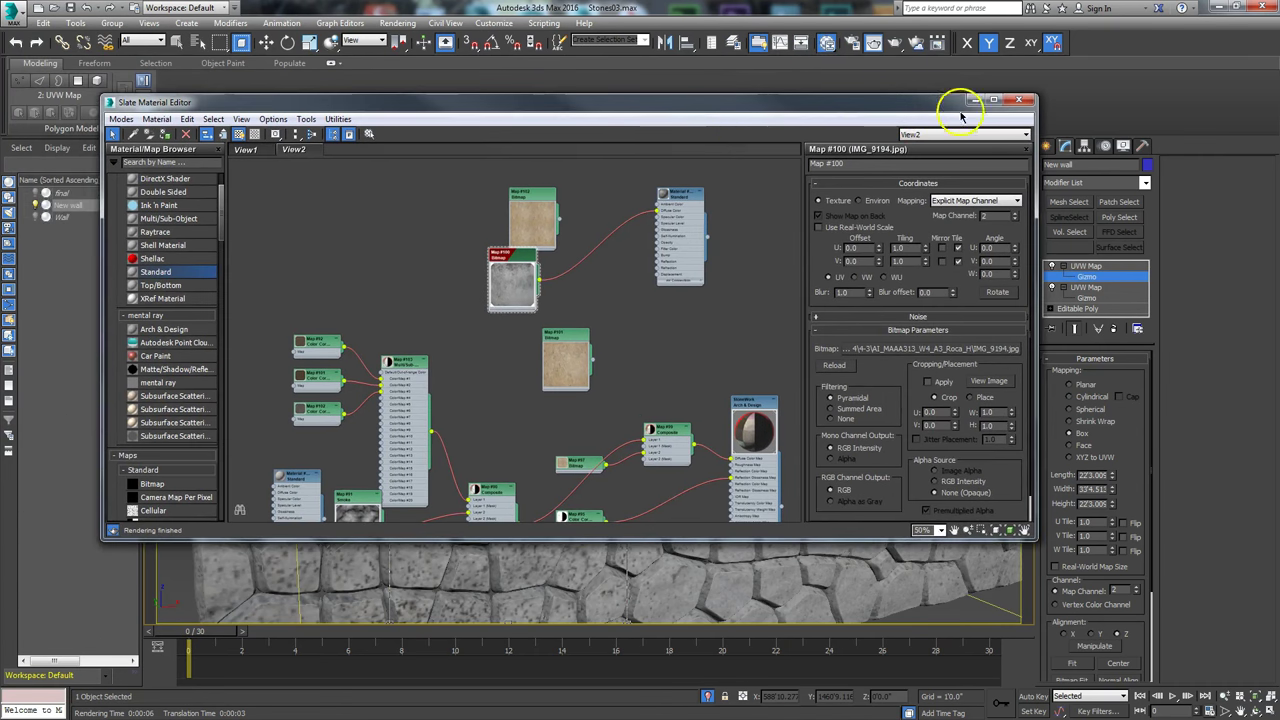
left_click(993, 102)
scroll(420, 352, "up", 2)
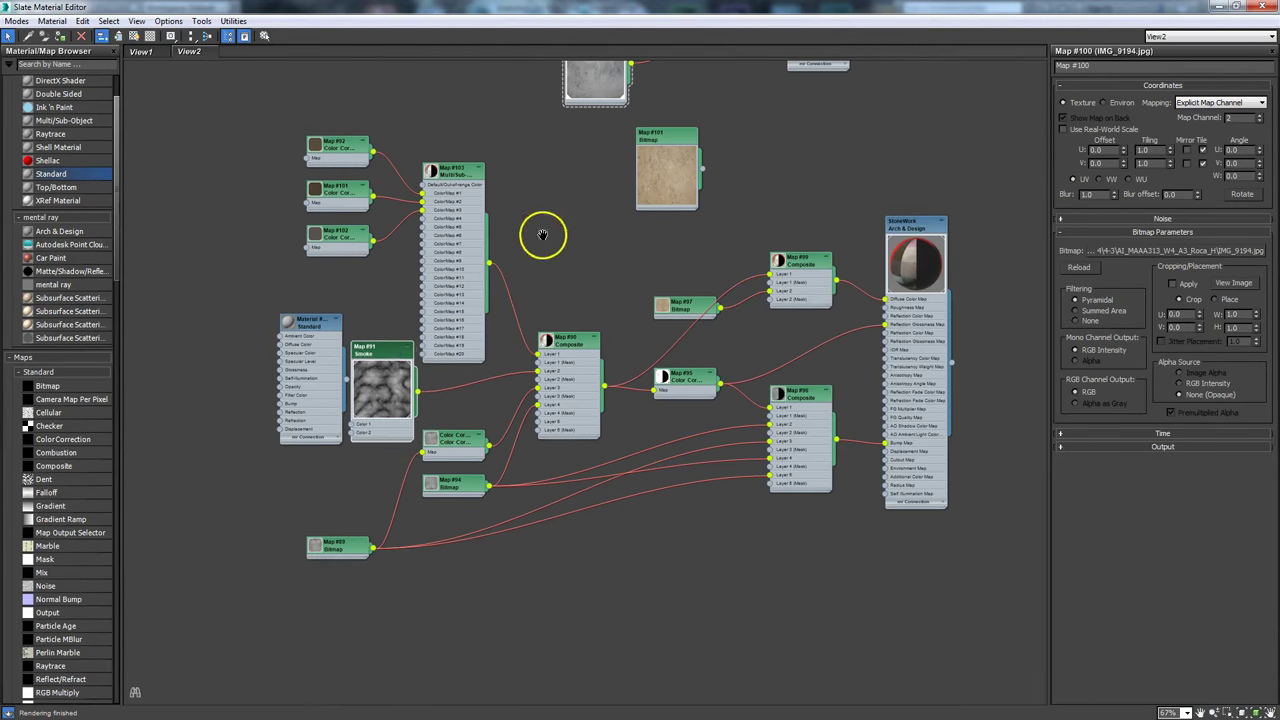
middle_click_drag(543, 234, 410, 378)
left_click_drag(304, 515, 673, 91)
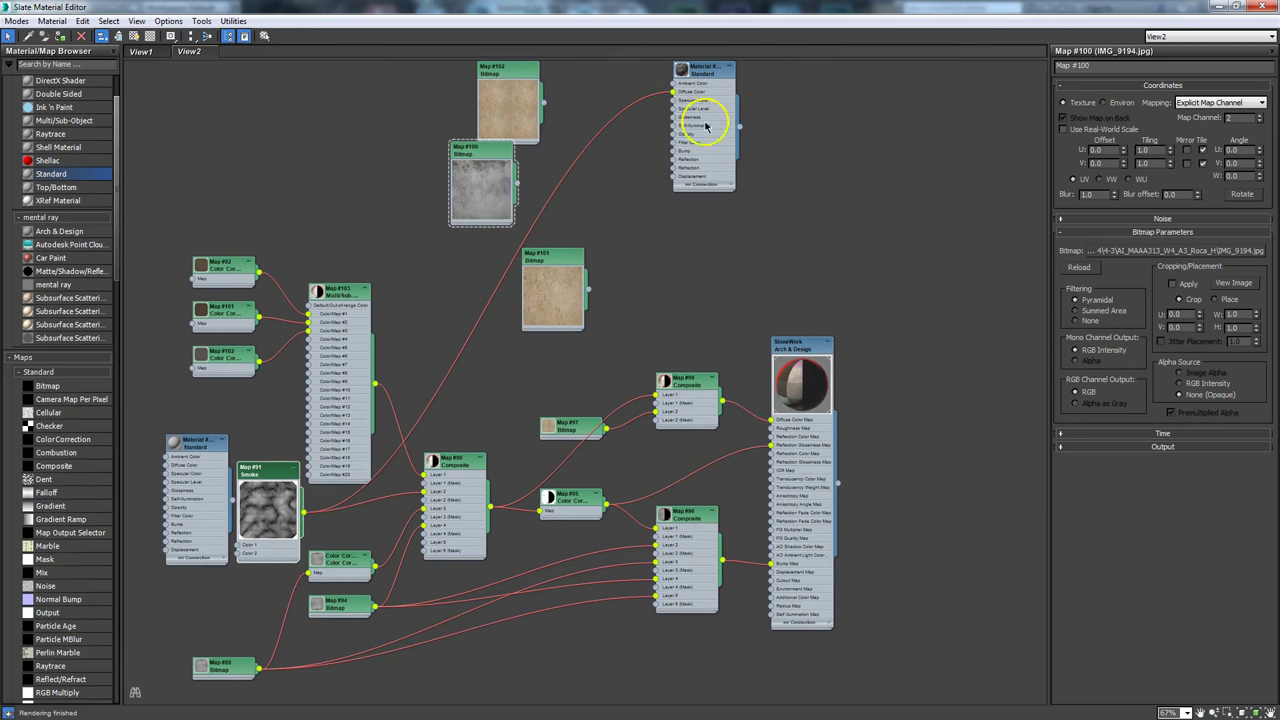
left_click(1218, 8)
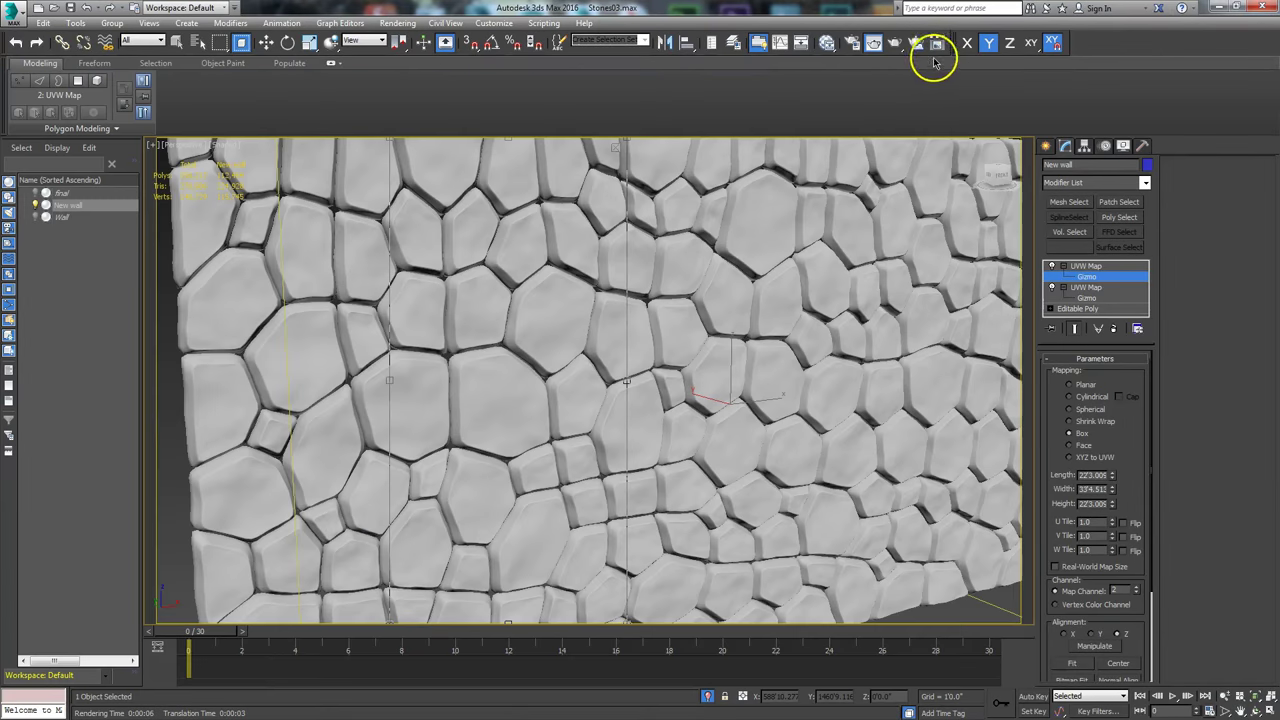
Step: Move the render region beside the grey plaster strip and render the wall with the Smoke map
left_click(870, 42)
left_click_drag(714, 291, 815, 371)
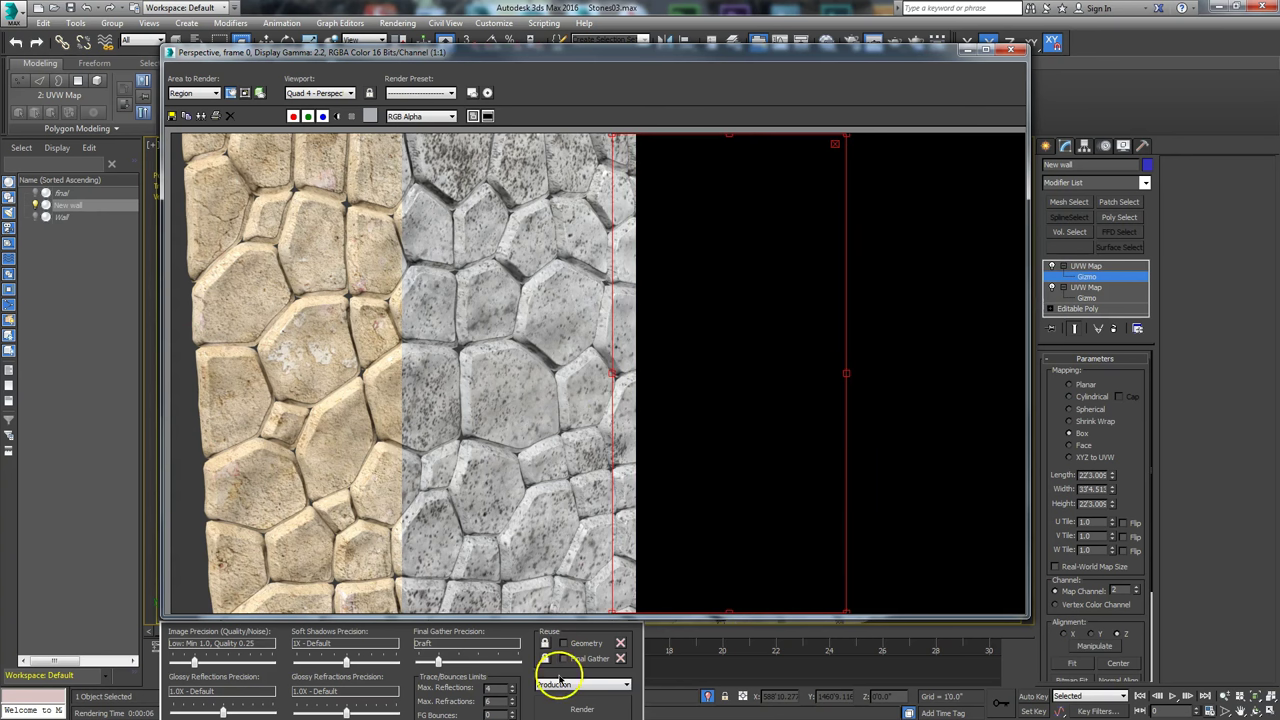
left_click(582, 709)
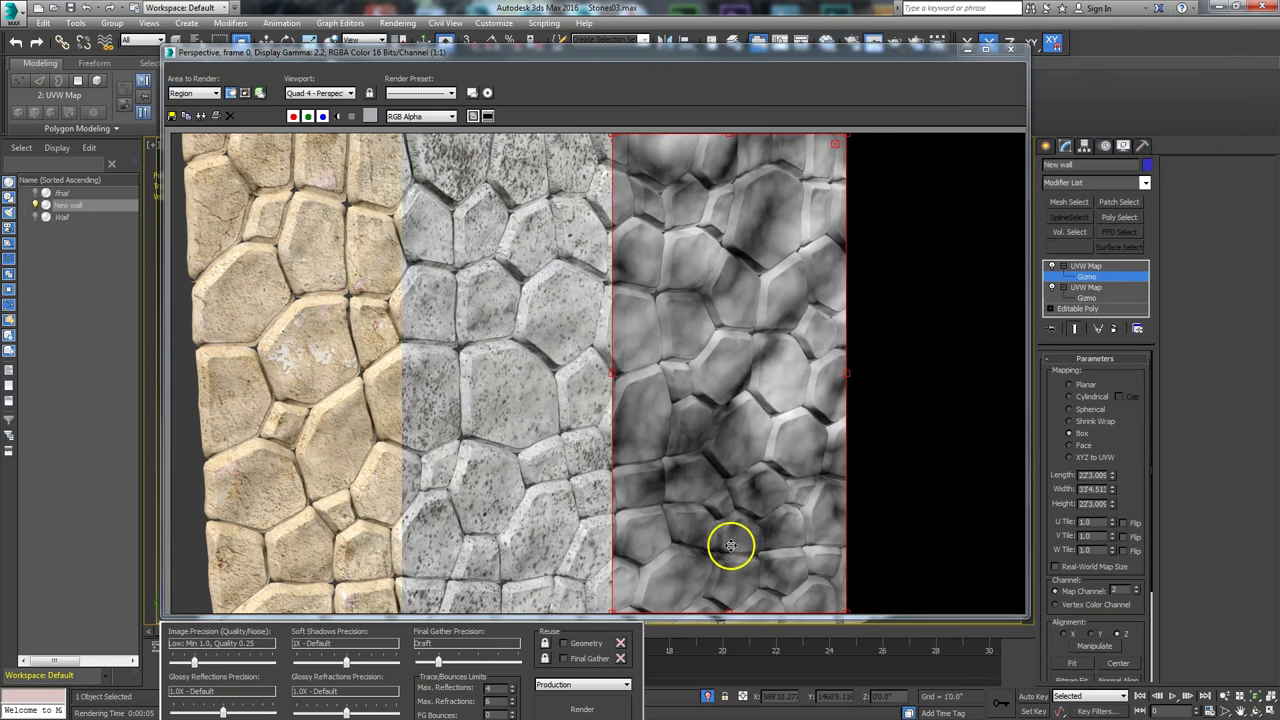
left_click(709, 44)
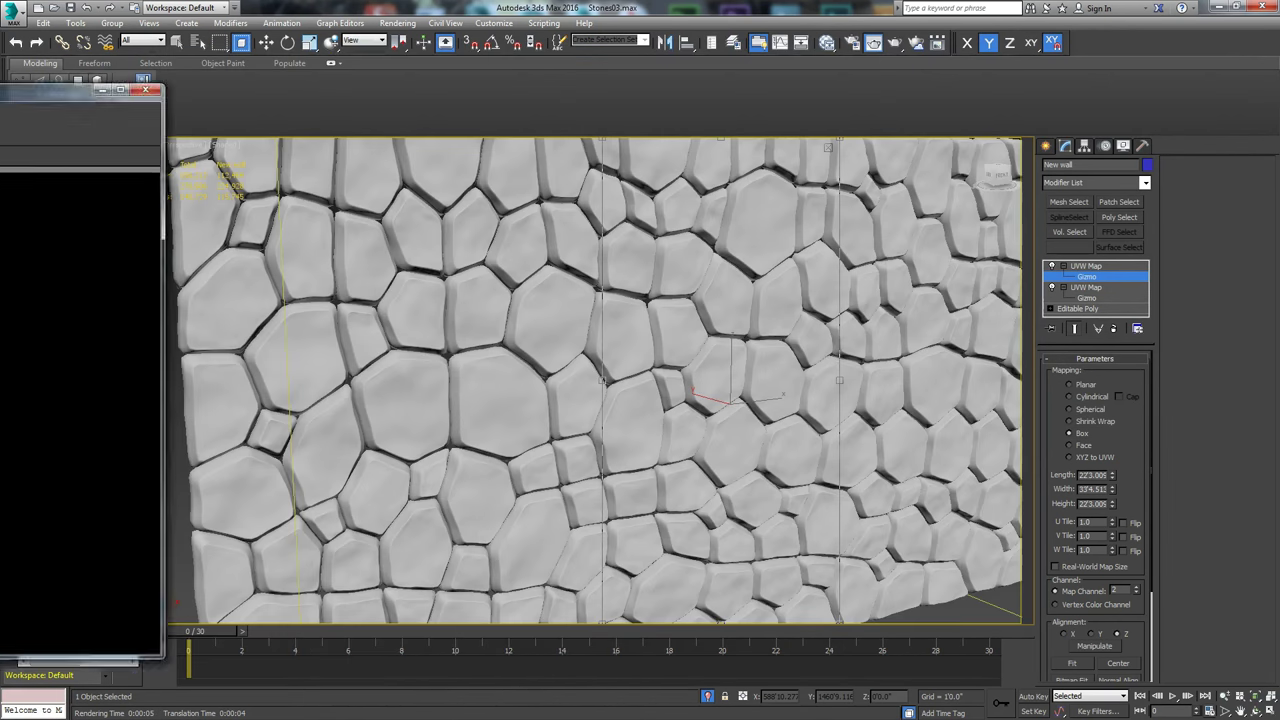
Step: Replace the Standard material's Diffuse Color input with the Color Correction map Map #92
left_click(801, 42)
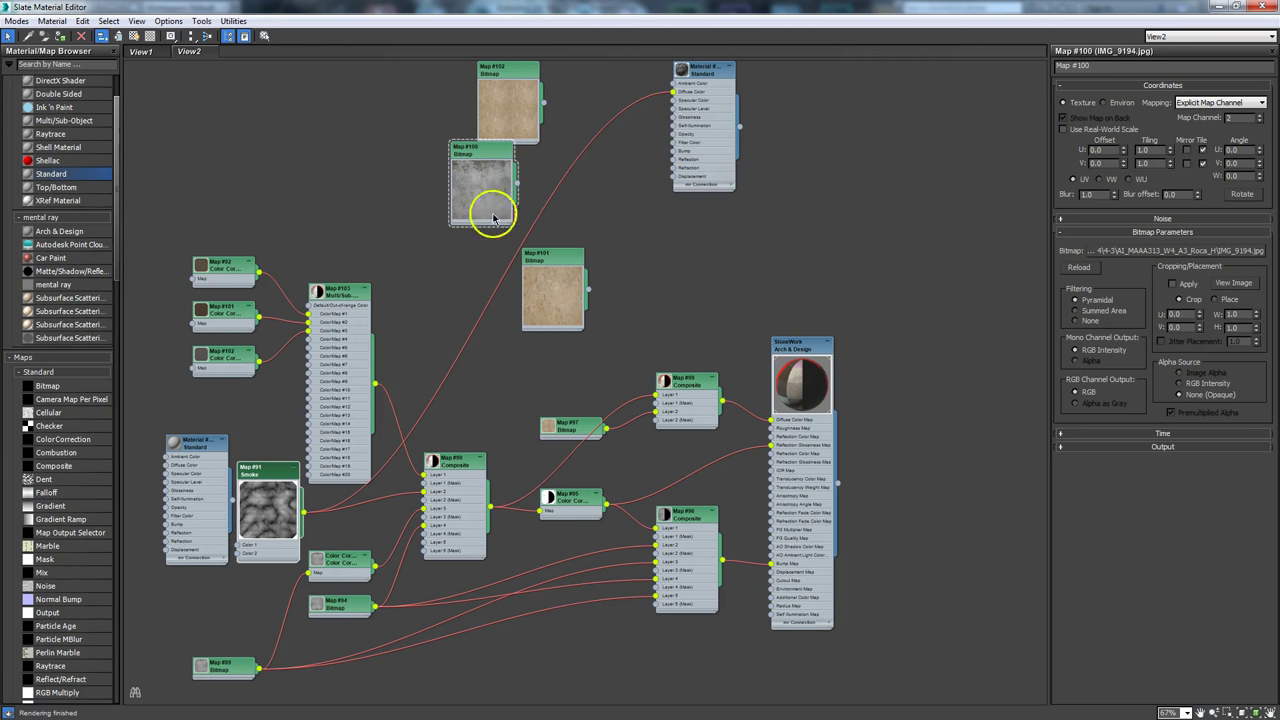
scroll(323, 217, "up", 2)
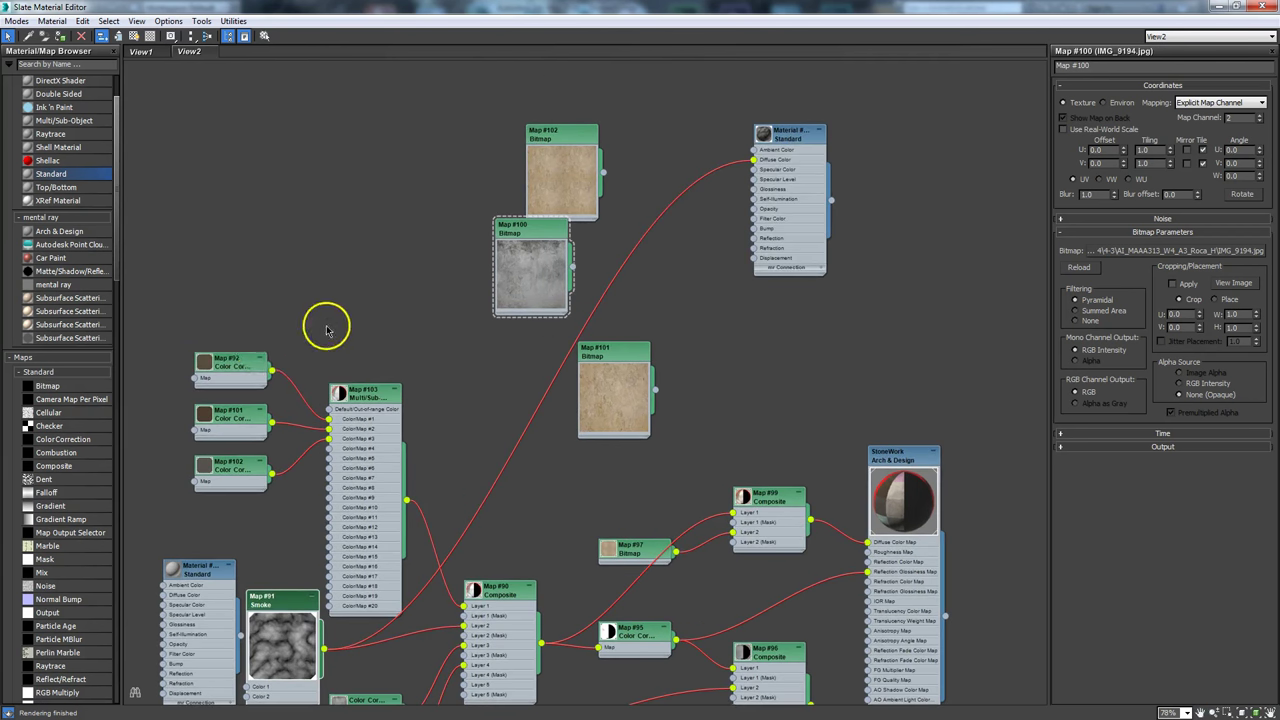
left_click_drag(261, 370, 325, 258)
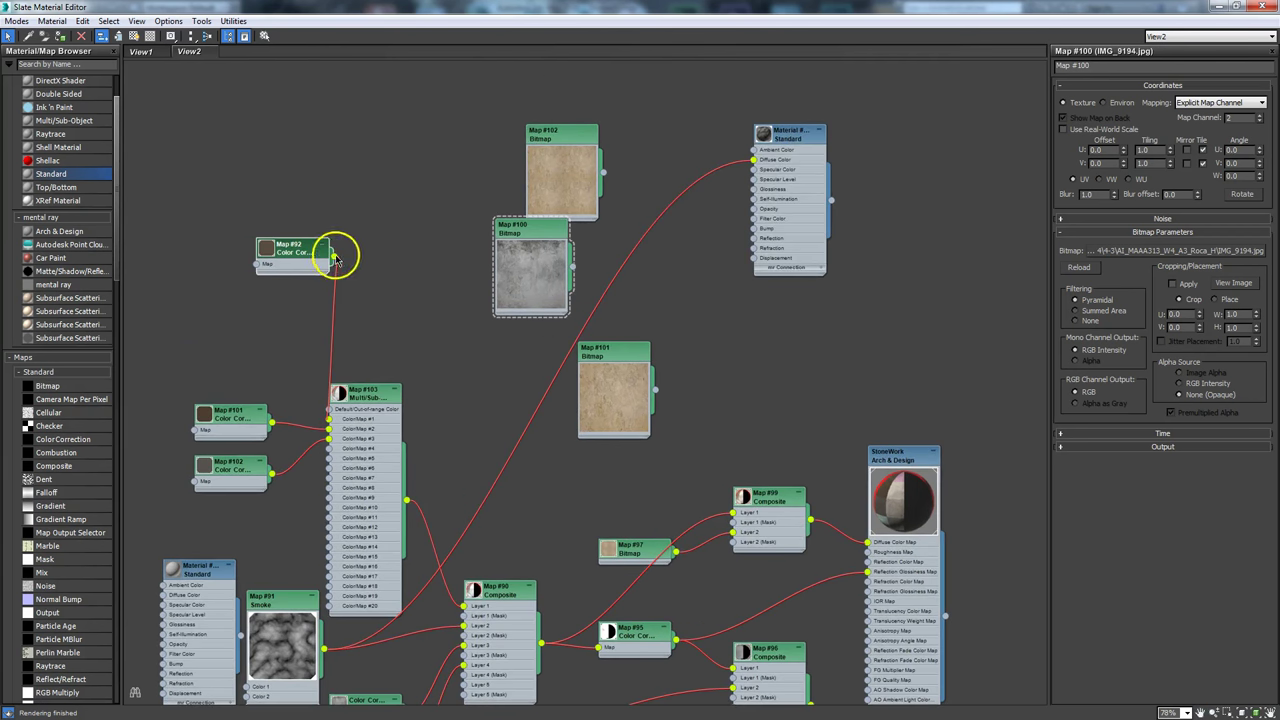
left_click_drag(753, 159, 225, 323)
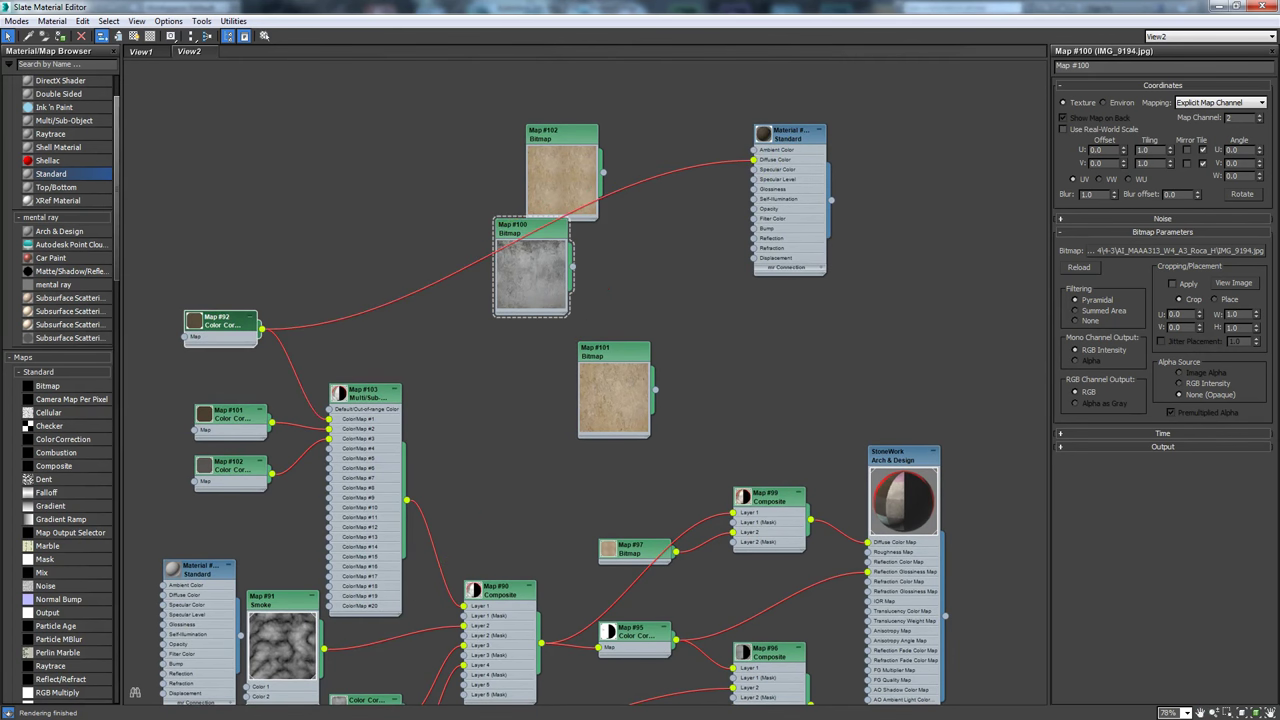
Step: Place the render region at the wall's far end beside the Smoke strip and render the Color Correction colour there
key("F9")
left_click_drag(766, 257, 919, 288)
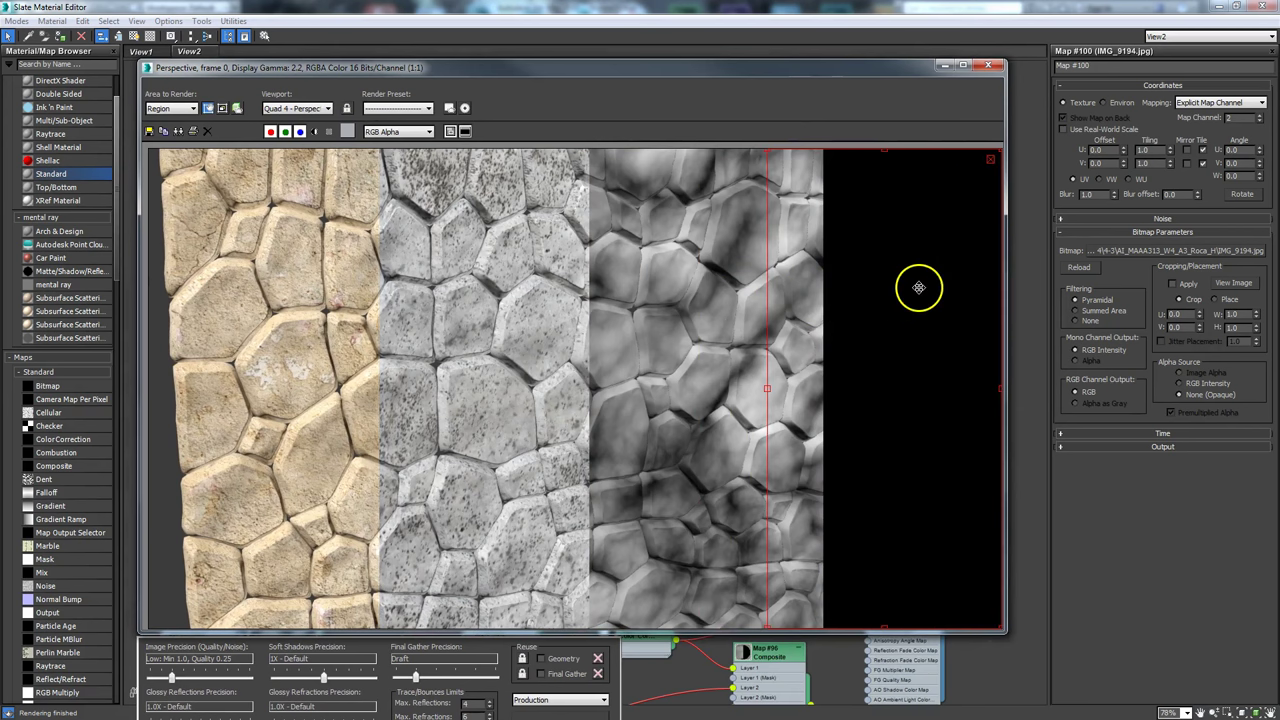
left_click_drag(767, 388, 805, 385)
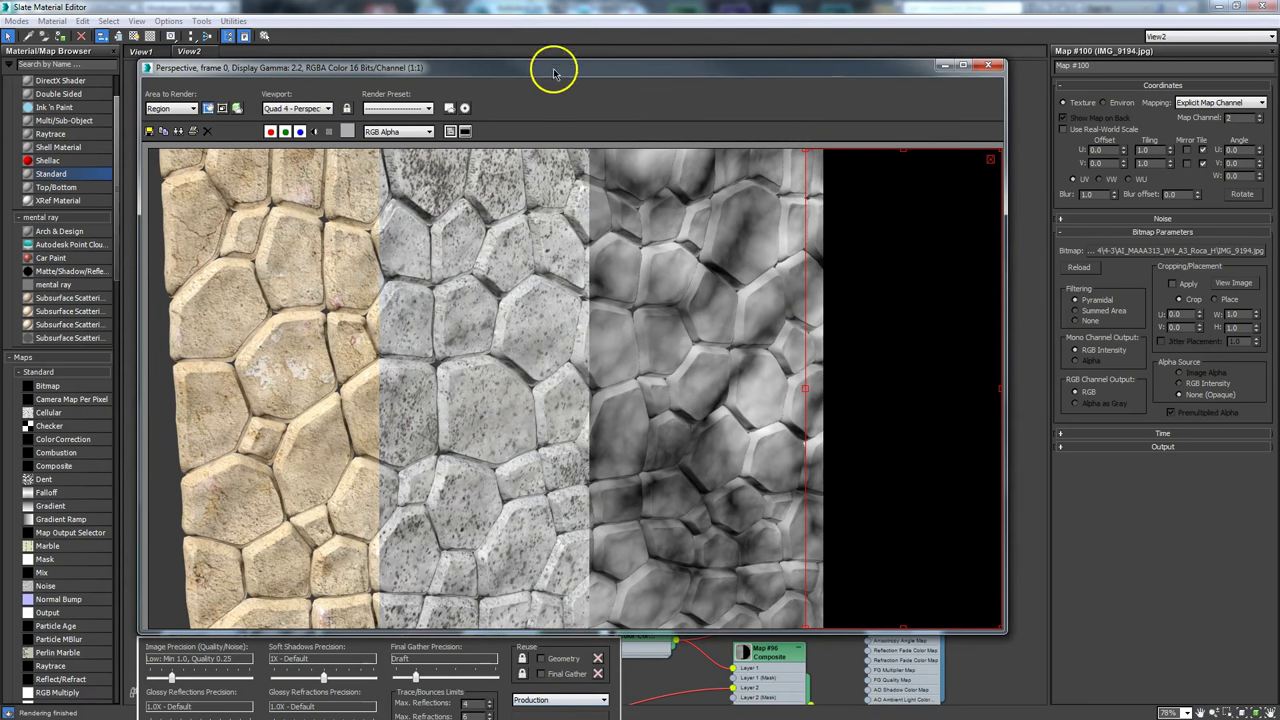
left_click_drag(555, 73, 557, 23)
left_click(561, 674)
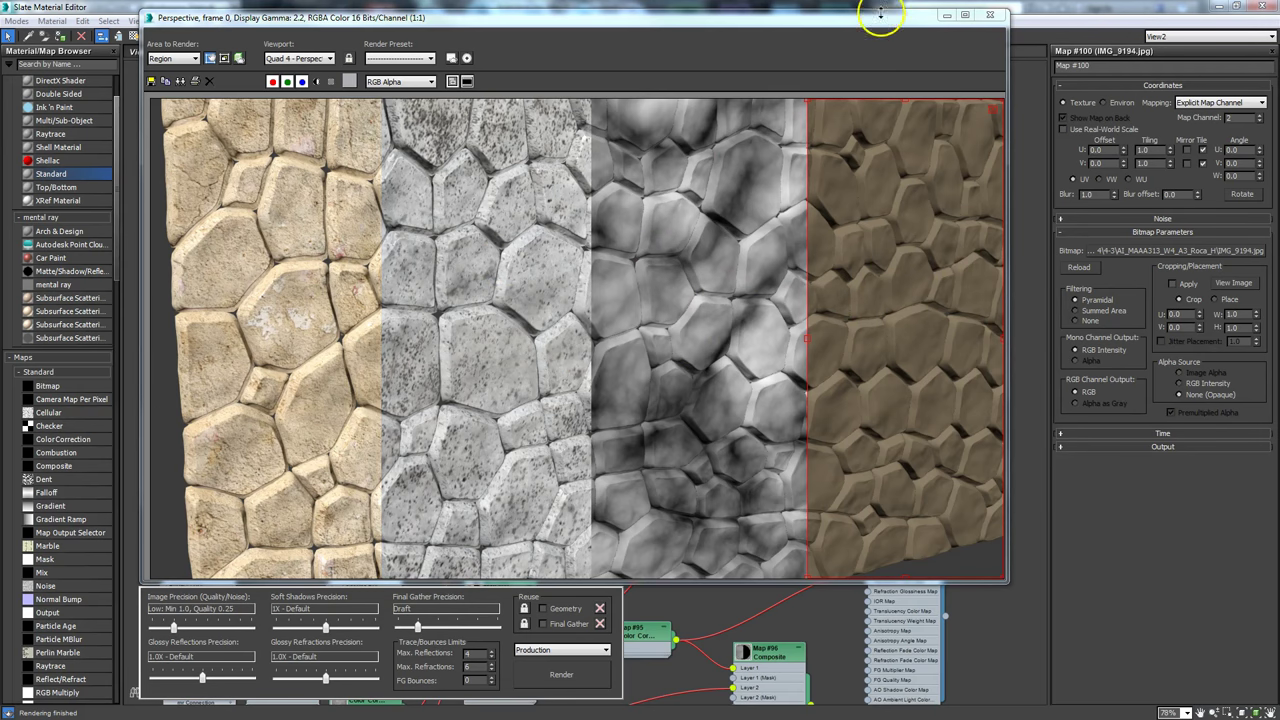
left_click_drag(883, 25, 2, 30)
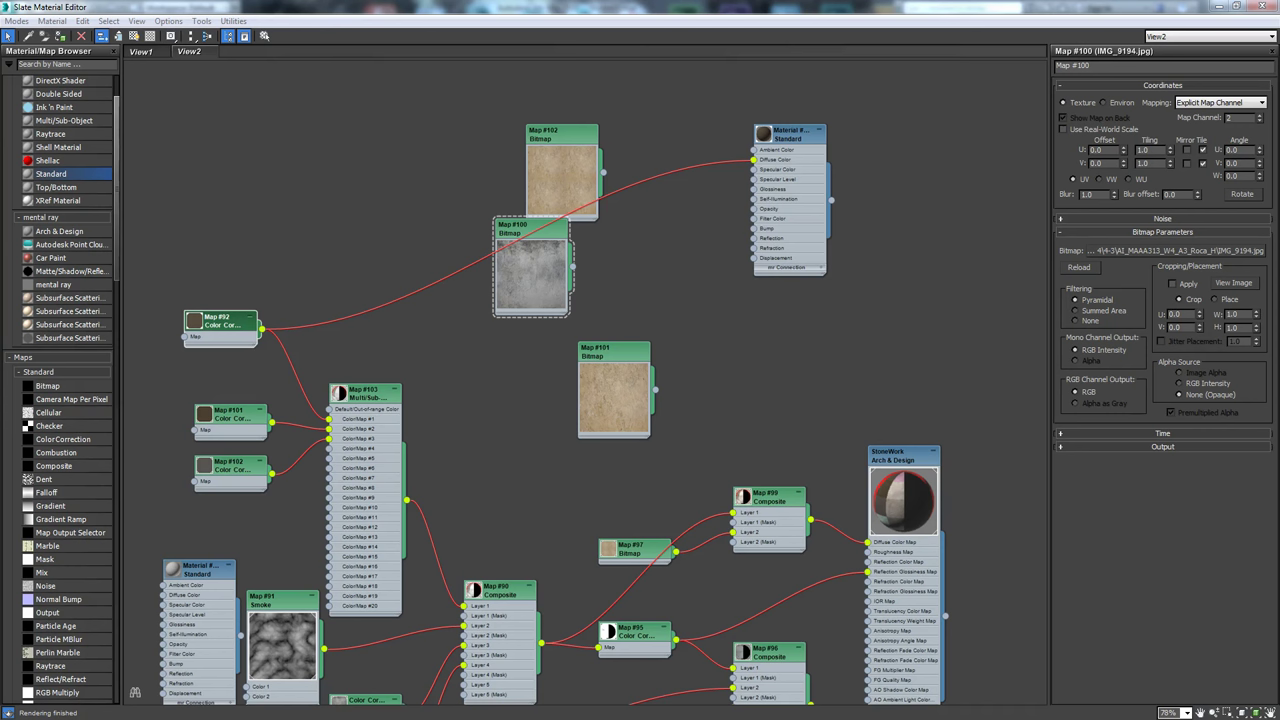
Step: Open the layer parameters of the Composite map Map #90 that feeds the StoneWork material
mouse_move(0, 230)
left_mouse_down()
mouse_move(654, 171)
mouse_move(725, 110)
left_mouse_up()
middle_click_drag(391, 309, 415, 222)
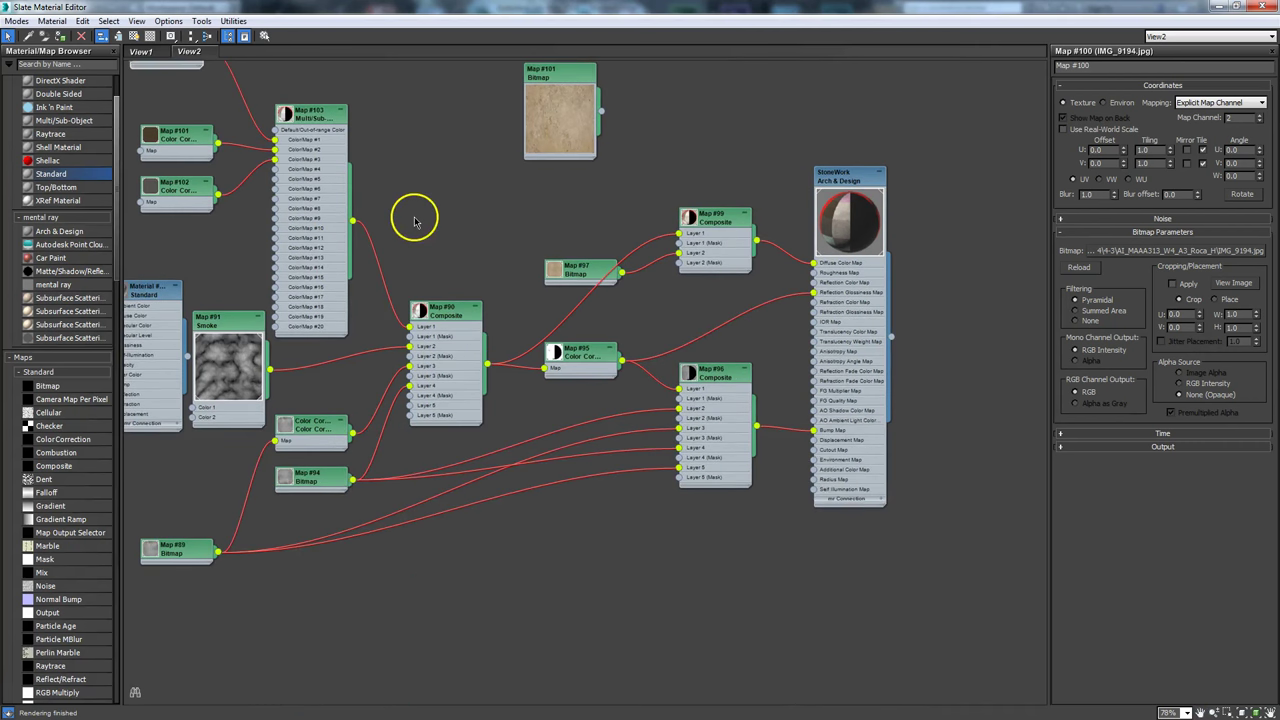
scroll(415, 222, "up", 2)
double_click(466, 334)
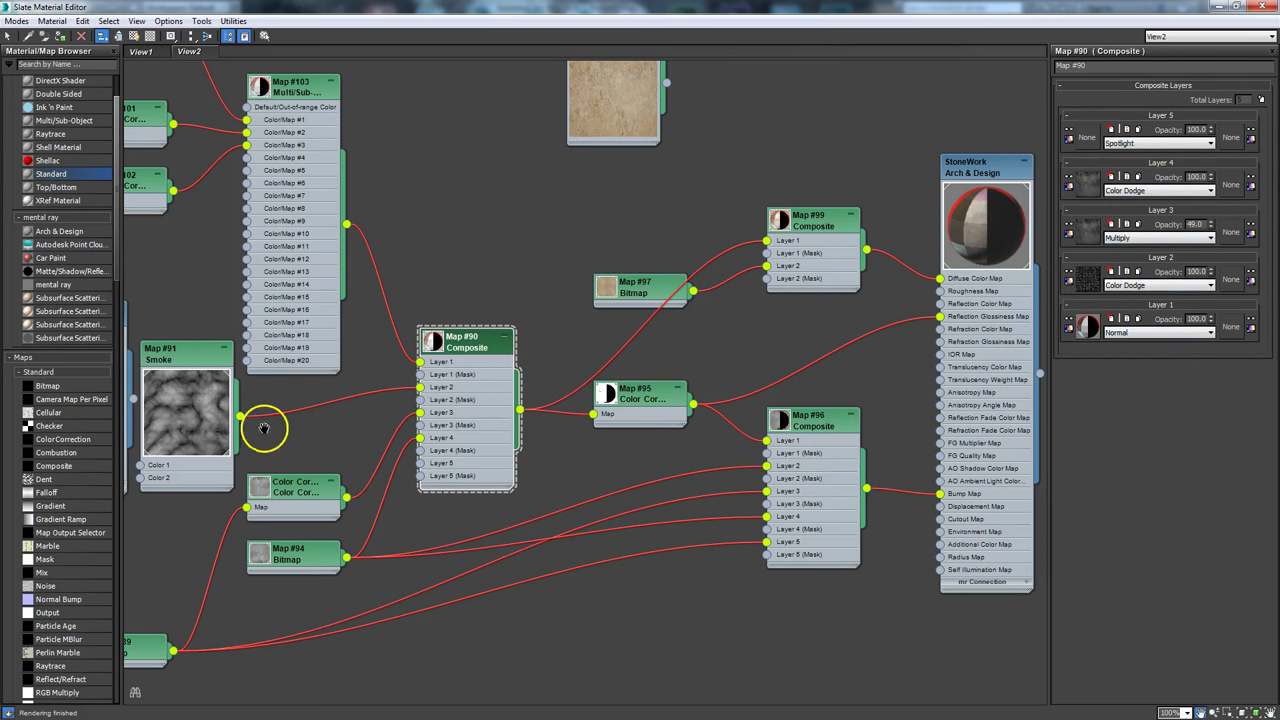
middle_click_drag(263, 428, 411, 437)
scroll(411, 437, "up", 1)
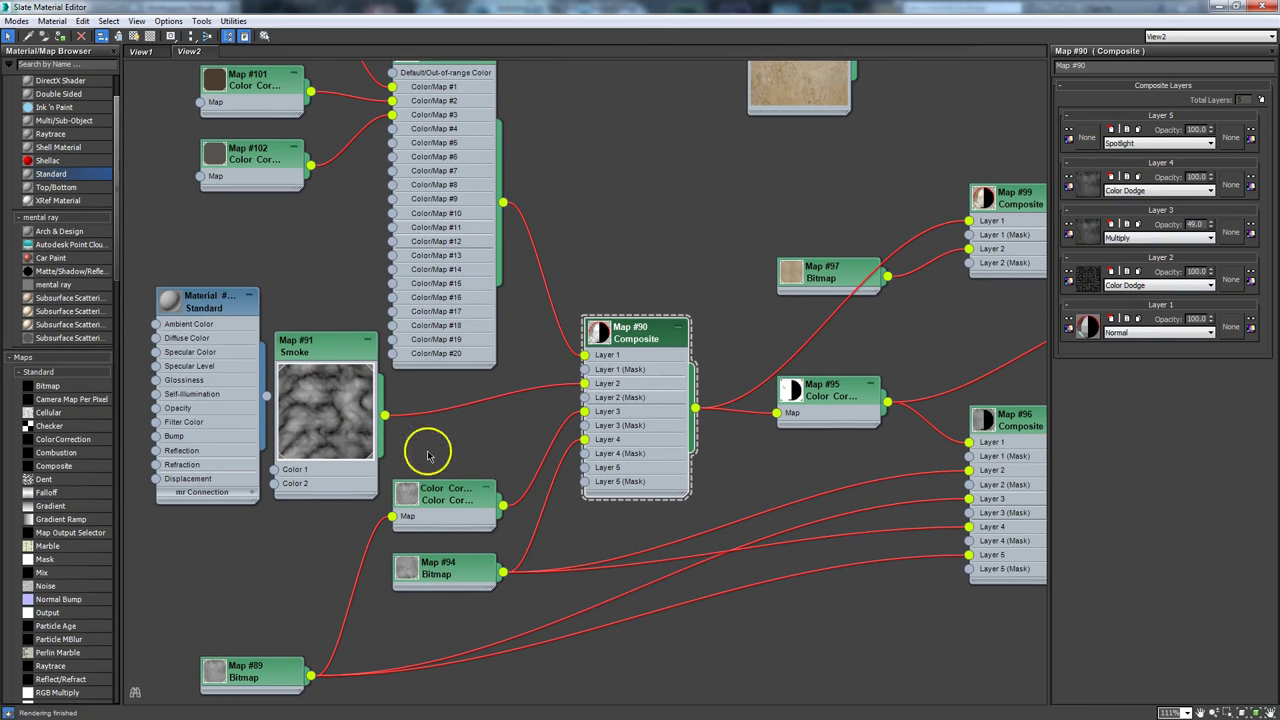
Step: Reposition the Map #89 Bitmap and Smoke nodes around Composite Map #90 and expand the preview of Bitmap Map #97
left_click_drag(265, 652, 324, 622)
left_click_drag(328, 360, 342, 404)
middle_click_drag(709, 306, 612, 370)
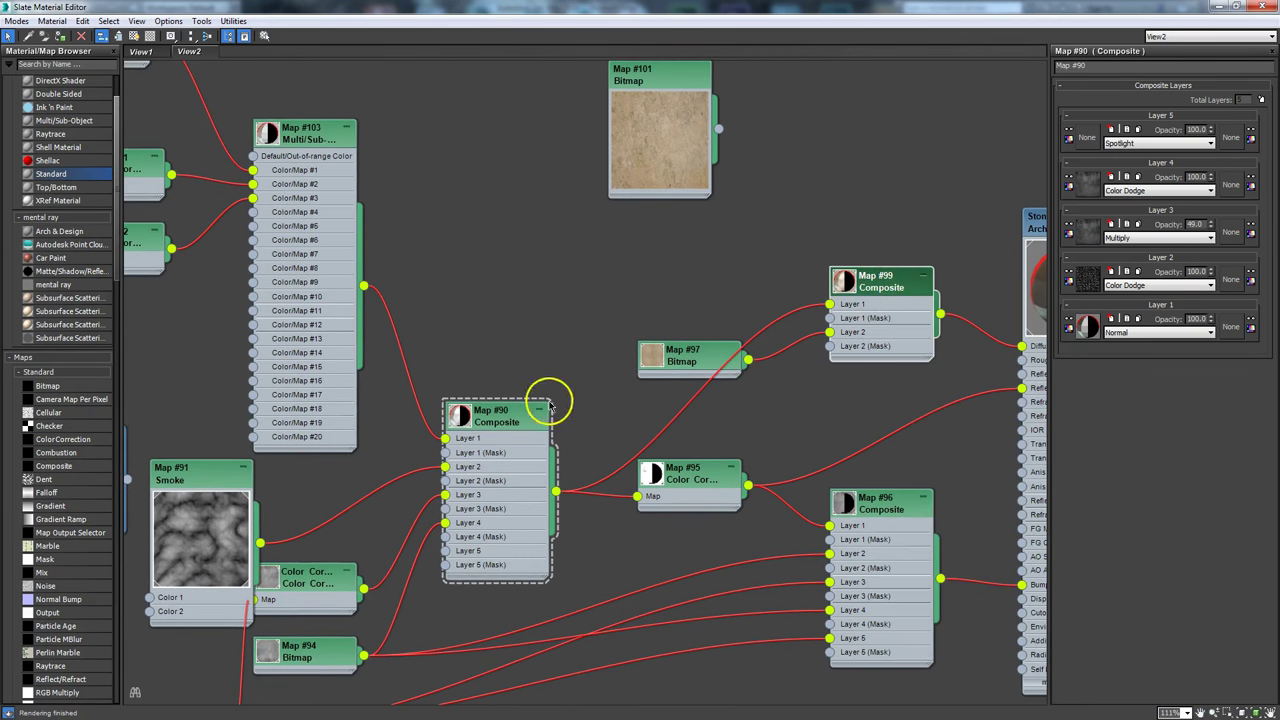
left_click(493, 419)
left_click(497, 384)
left_click_drag(494, 380, 634, 280)
double_click(601, 302)
middle_click_drag(519, 340, 621, 281)
left_click(585, 347)
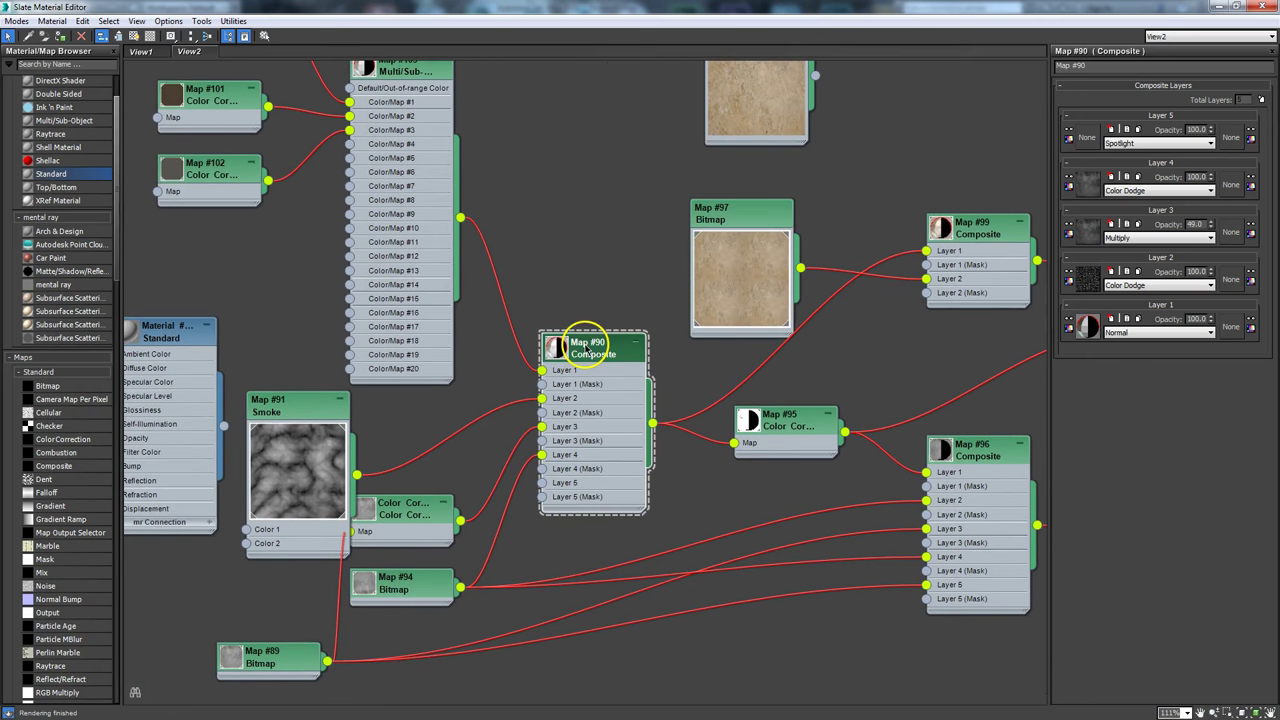
Step: Connect Color Correction Map #92 to Layer 1 of Composite Map #90, and tidy the positions of the Map #92 and Smoke nodes
middle_click_drag(315, 232, 344, 363)
left_click_drag(437, 194, 425, 169)
left_click_drag(236, 71, 570, 501)
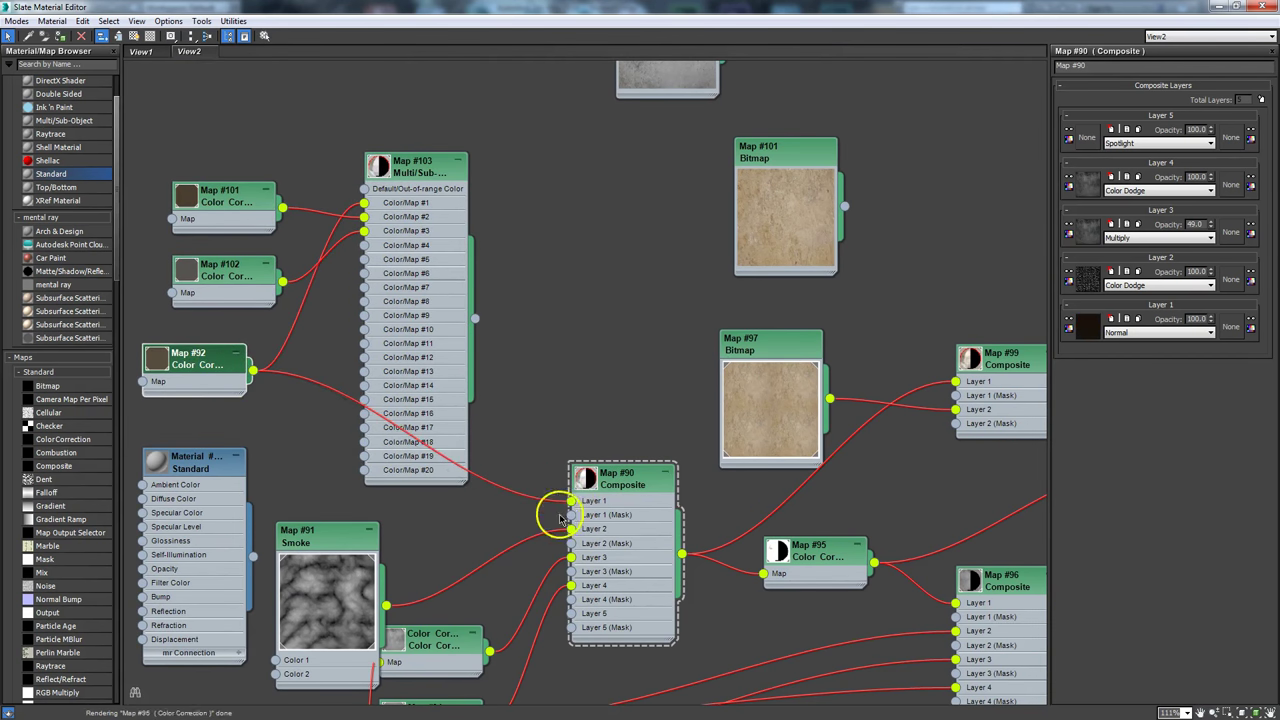
left_click_drag(228, 366, 244, 388)
middle_click_drag(456, 548, 463, 424)
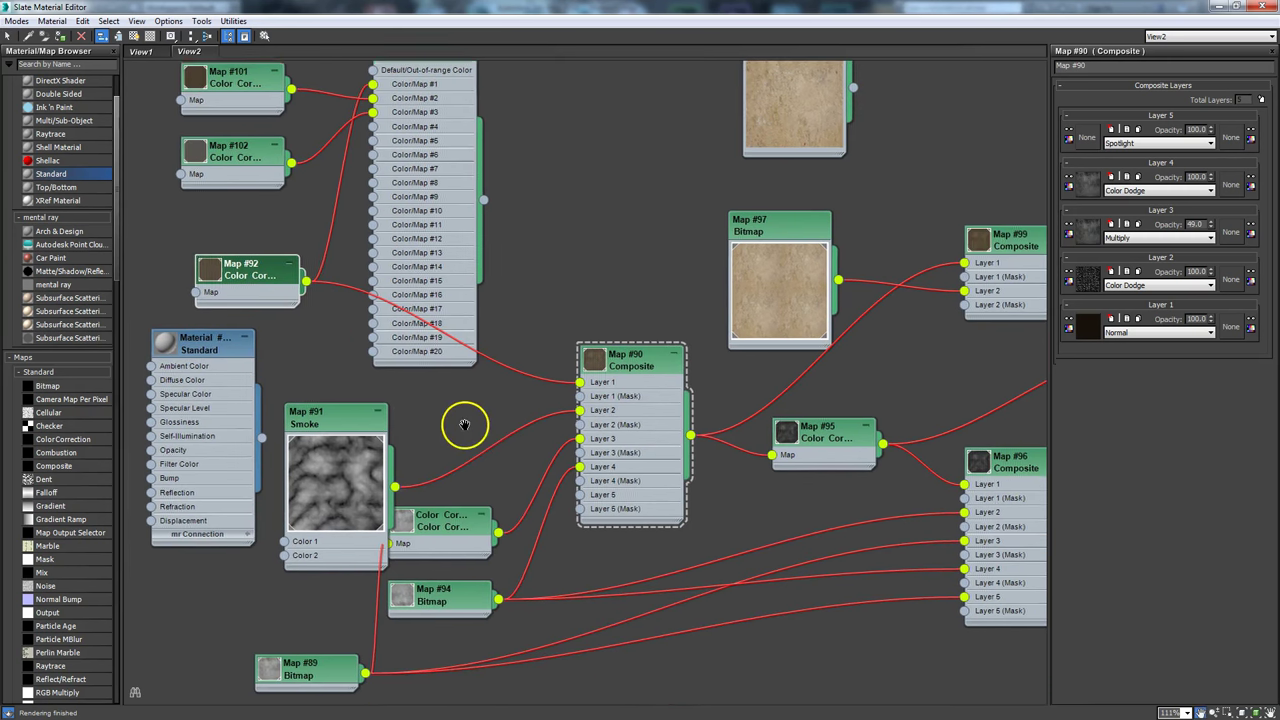
left_click_drag(323, 423, 318, 390)
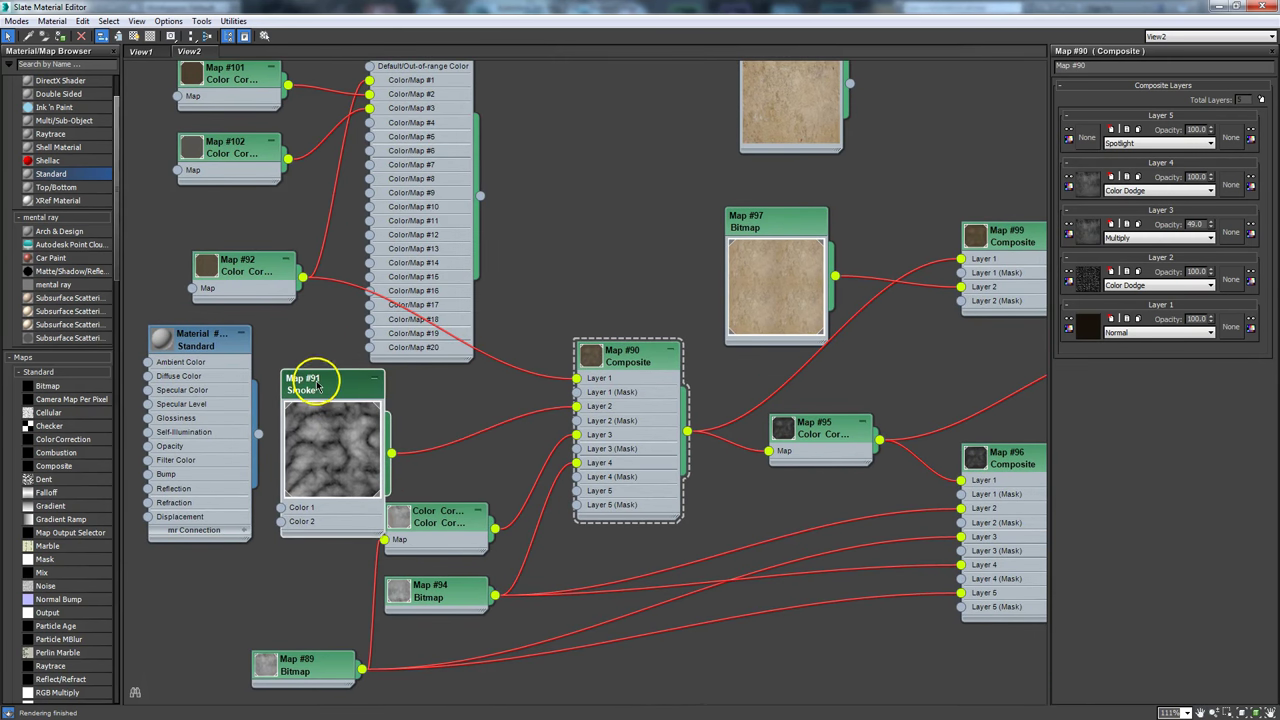
Step: Open Smoke Map #91, return to Composite Map #90's layer parameters, and align Color Correction Map #92 under Map #102
double_click(318, 390)
left_click(636, 360)
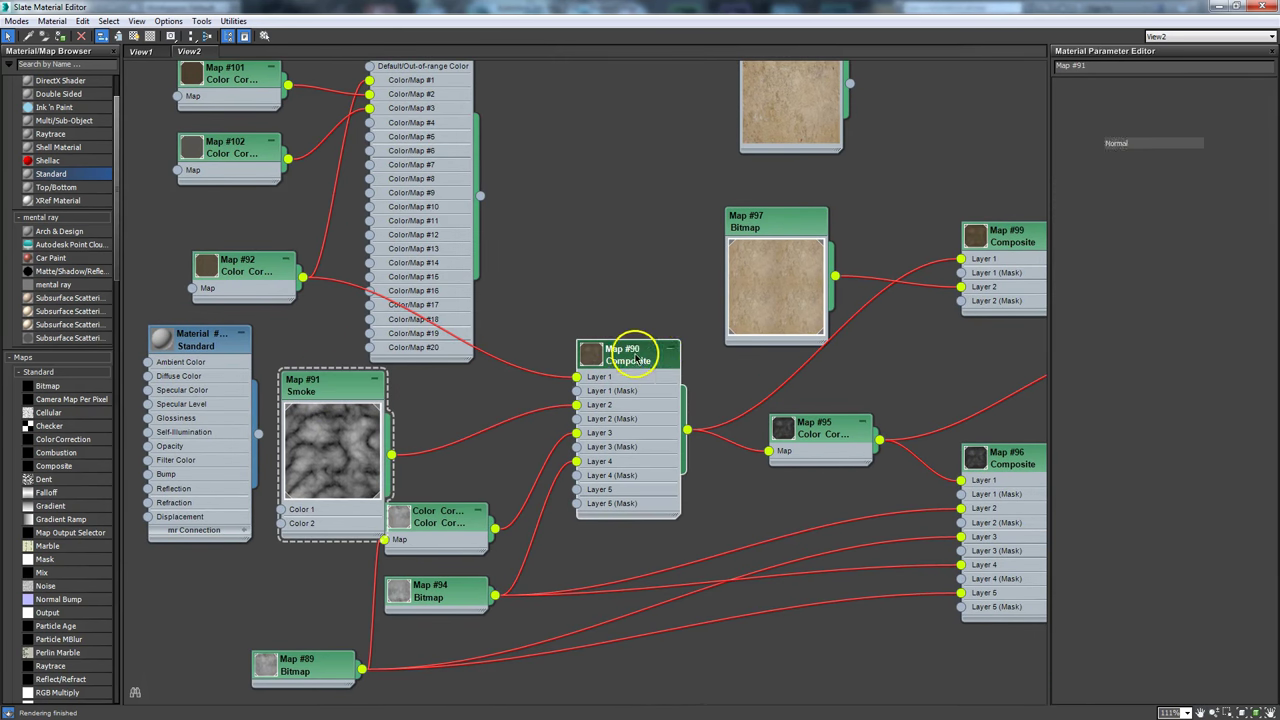
double_click(672, 350)
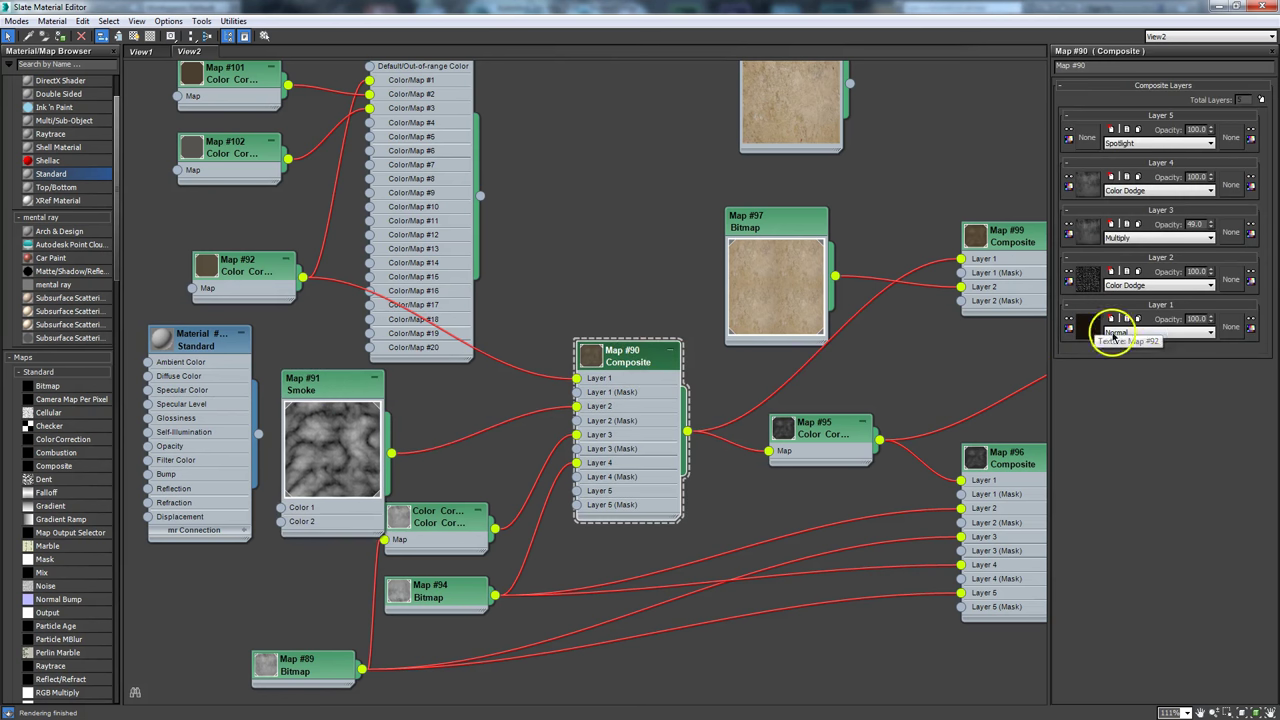
left_click_drag(243, 268, 229, 253)
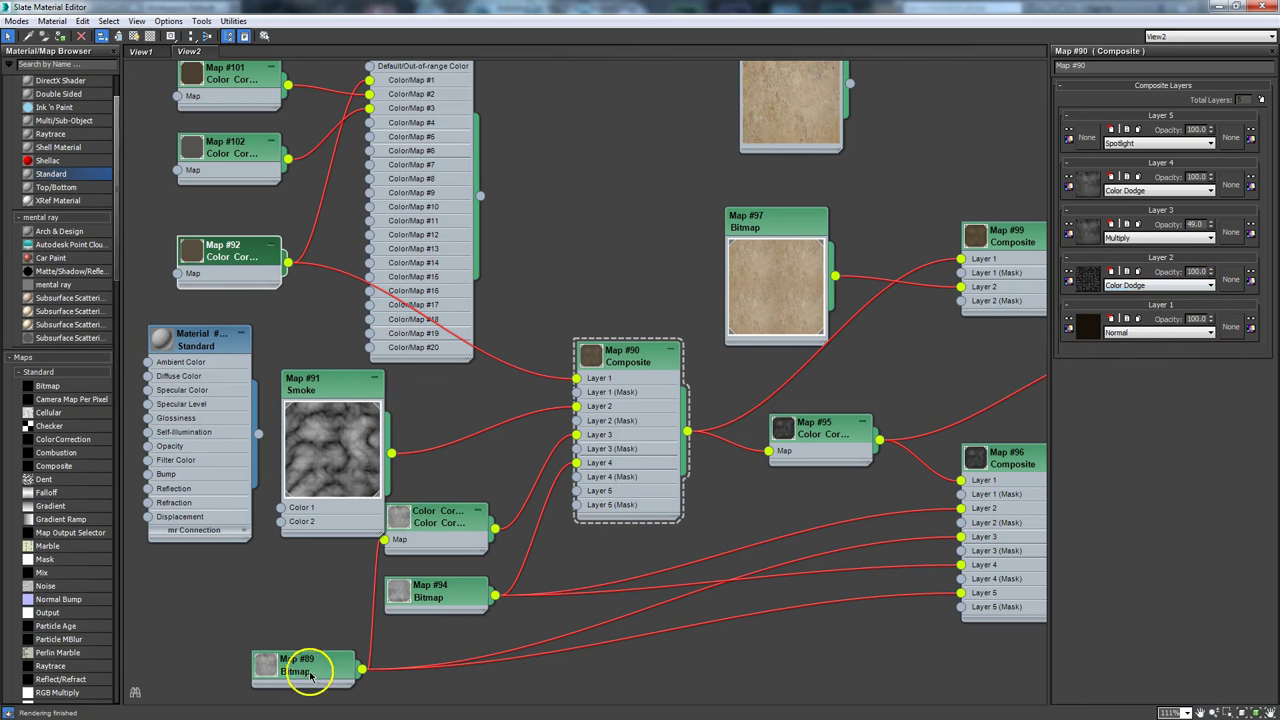
Step: Expand the previews of Bitmap Map #89 and its Color Correction node, and place them beside and below Smoke Map #91
double_click(272, 668)
left_click_drag(309, 674, 291, 571)
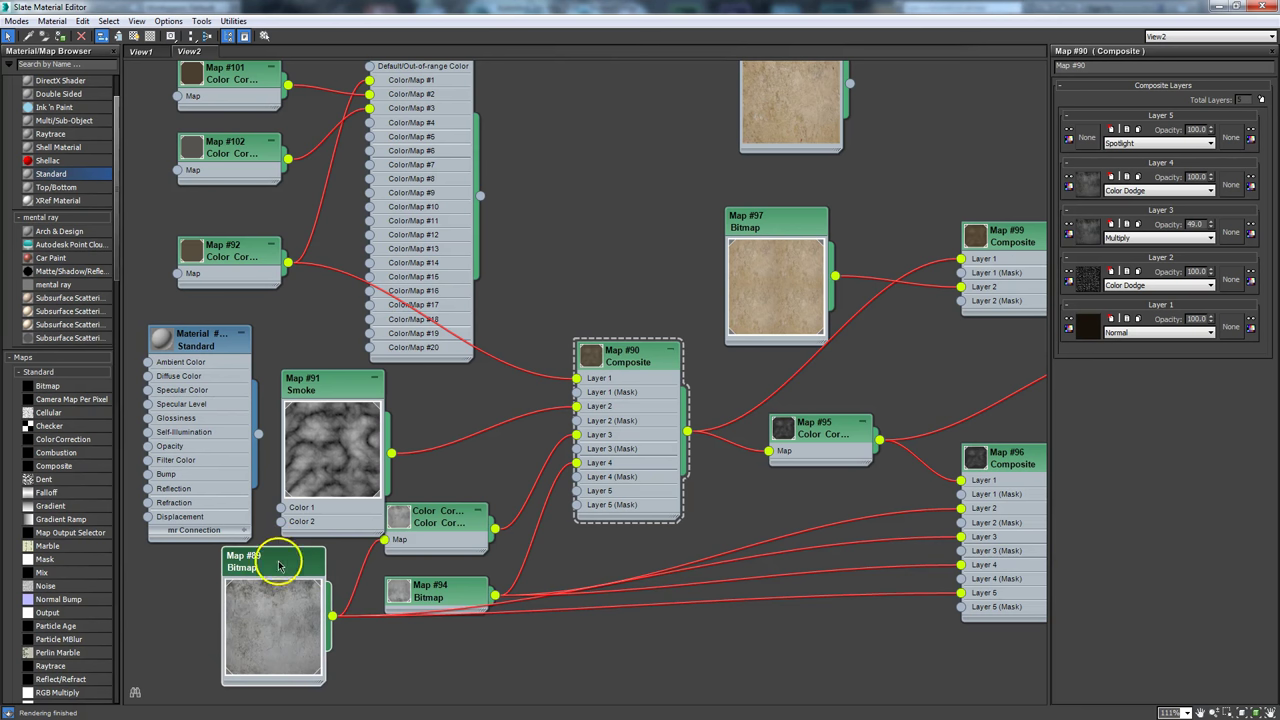
double_click(432, 524)
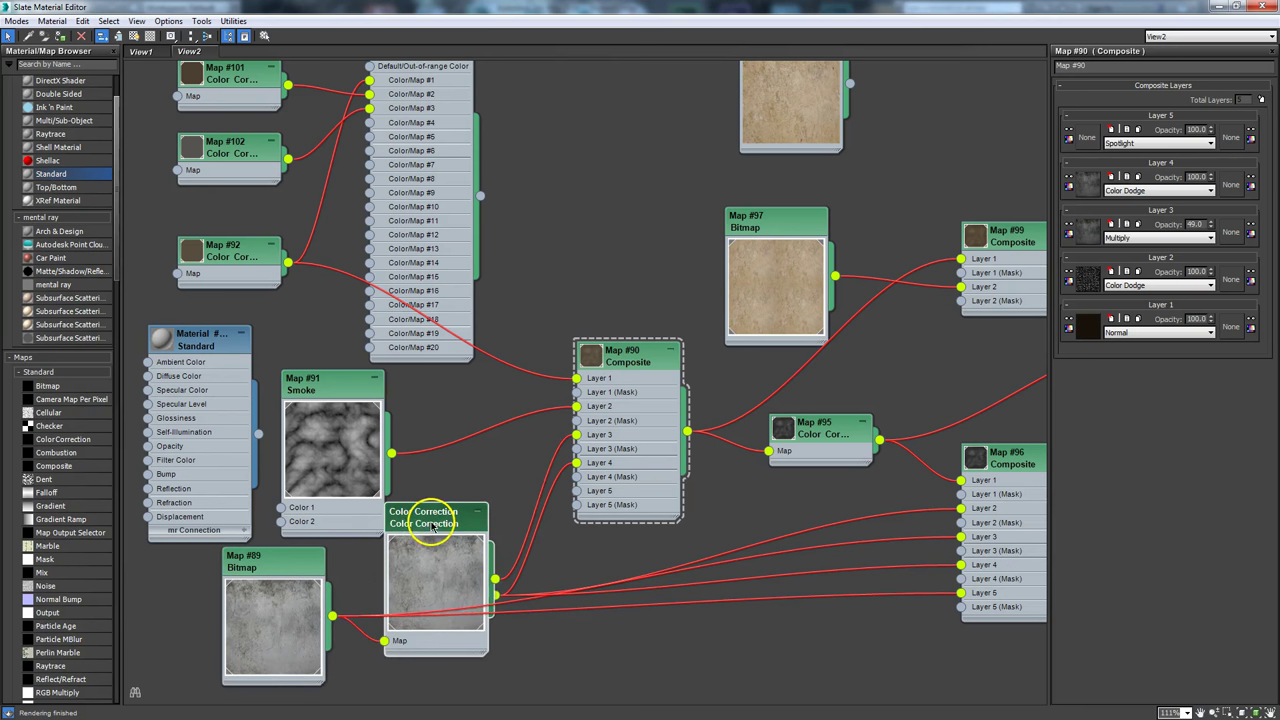
left_click_drag(388, 557, 388, 483)
left_click(271, 518)
left_click_drag(271, 518, 258, 607)
left_click_drag(452, 445, 457, 414)
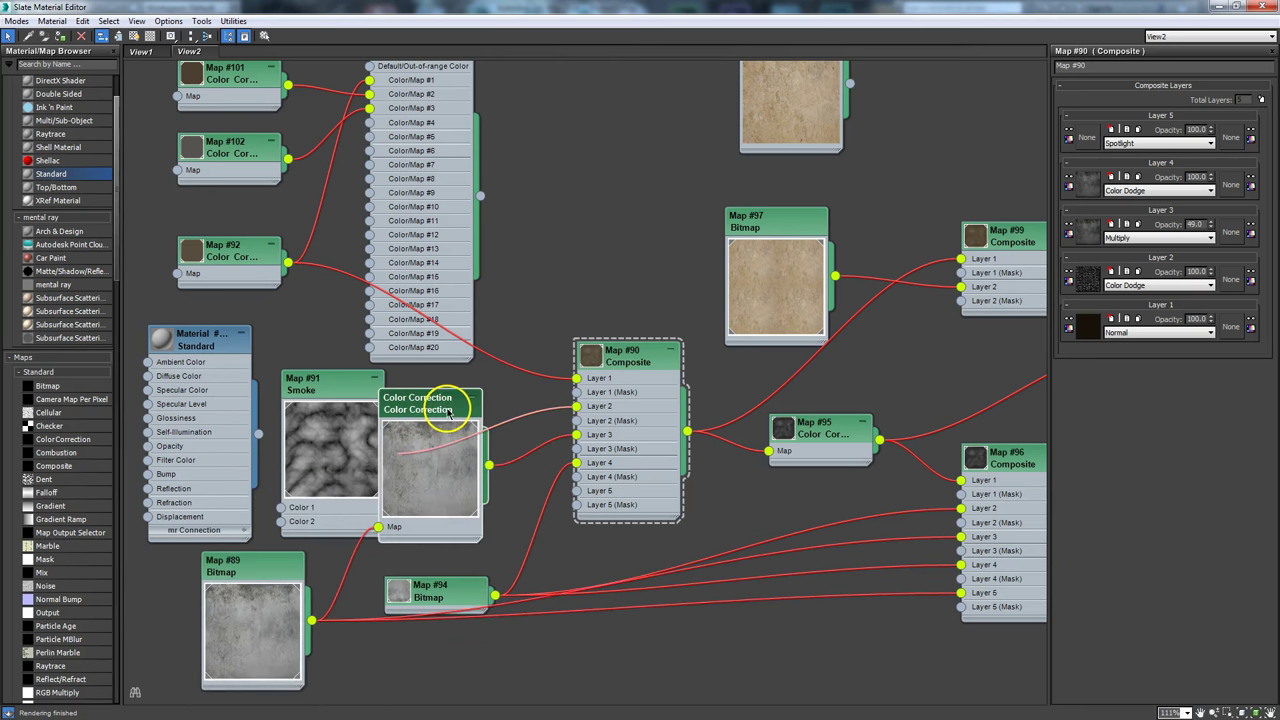
left_click(631, 362)
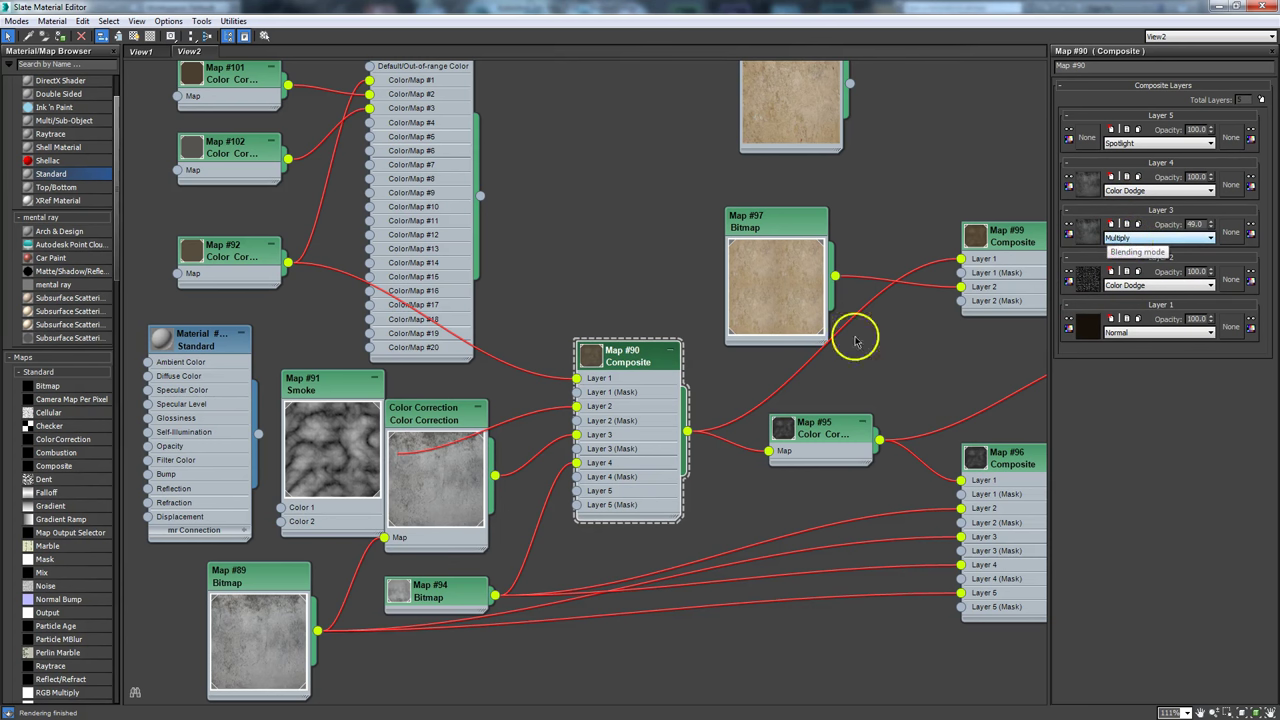
Step: Open Bitmap Map #94's parameters, expand its preview, and place the node beside Map #89
mouse_move(446, 595)
left_mouse_down()
mouse_move(457, 566)
mouse_move(449, 589)
left_mouse_up()
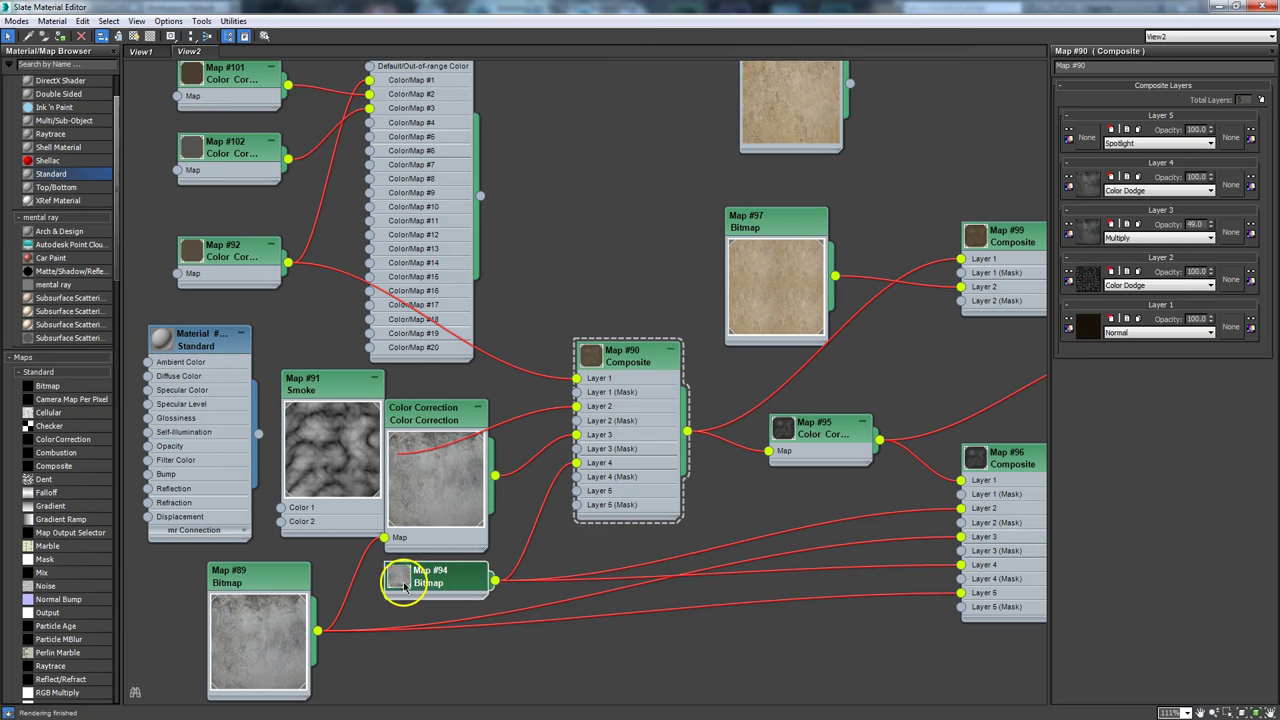
double_click(432, 578)
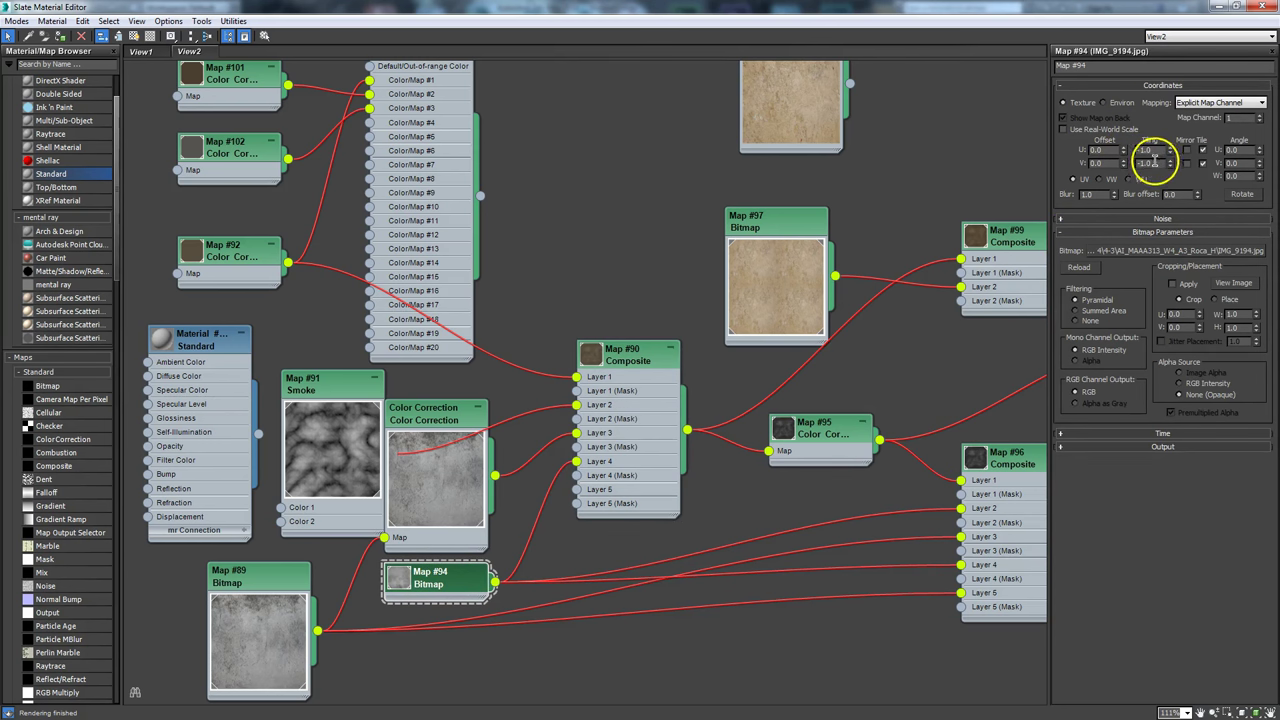
left_click(404, 583)
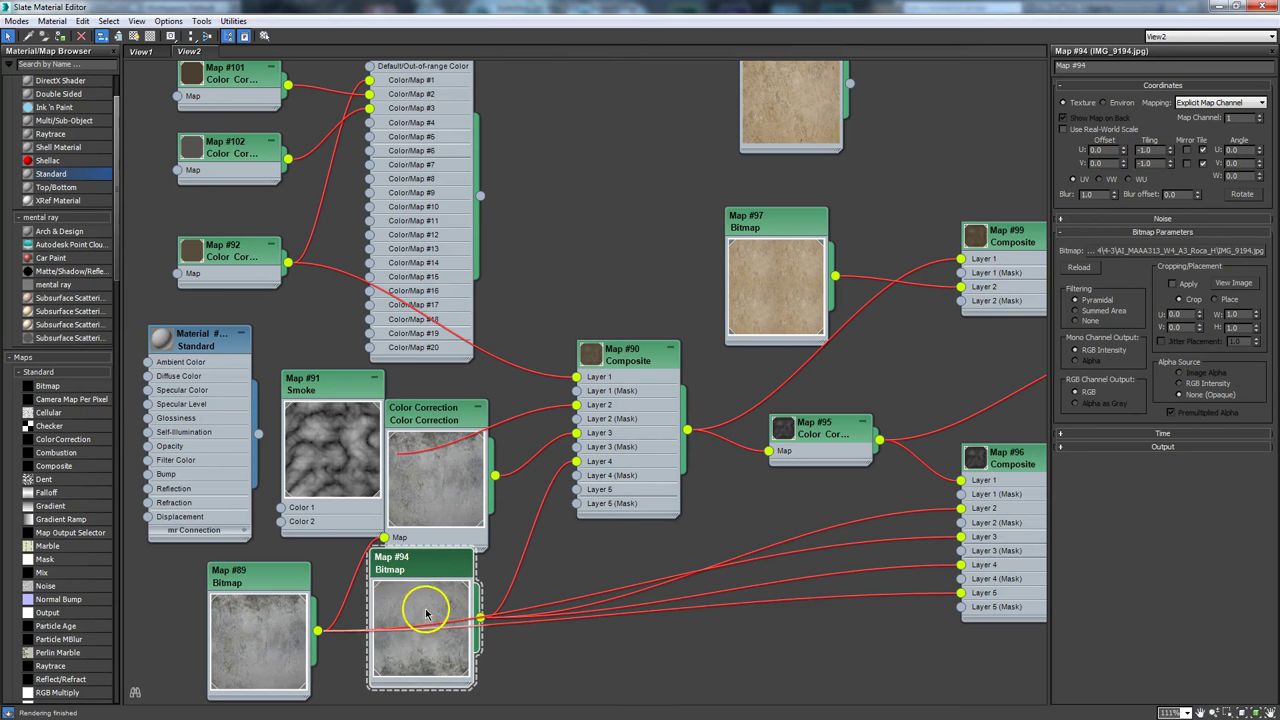
left_click_drag(434, 566, 404, 580)
left_click_drag(450, 631, 575, 467)
Step: Reopen Composite Map #90's layer parameters and examine the blending modes of its layers
double_click(617, 354)
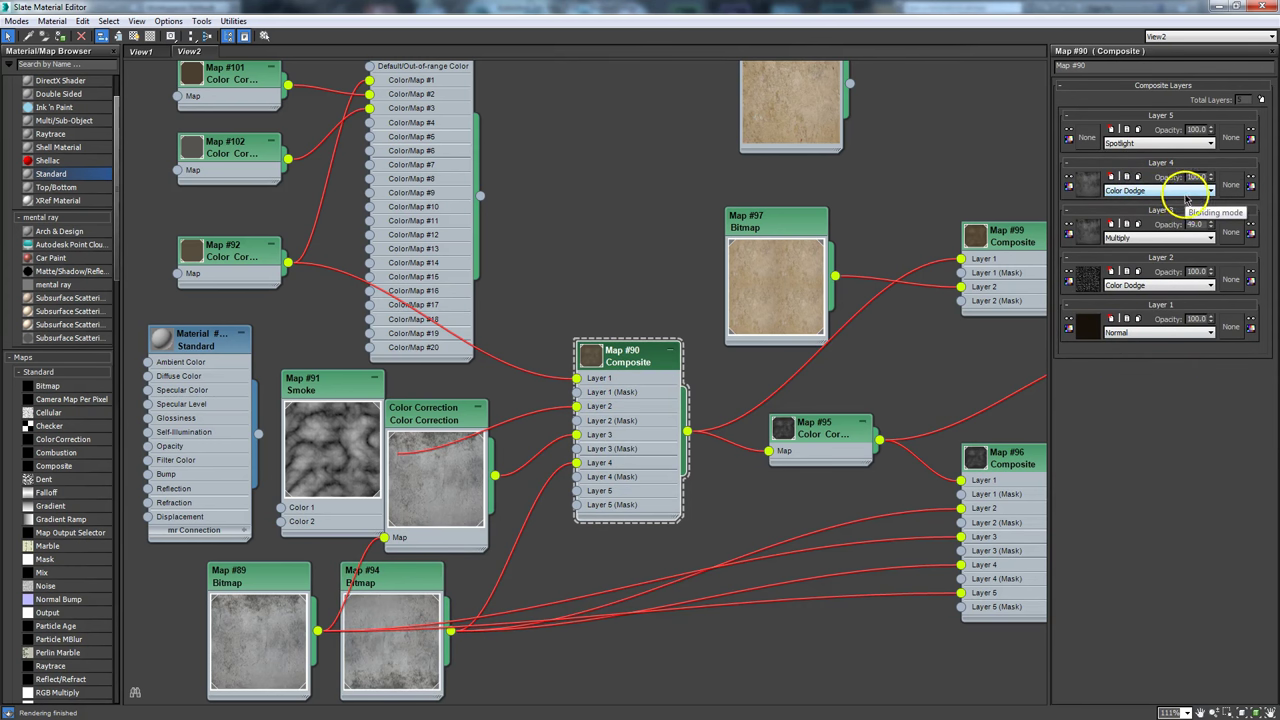
left_click(1133, 143)
left_click(1130, 145)
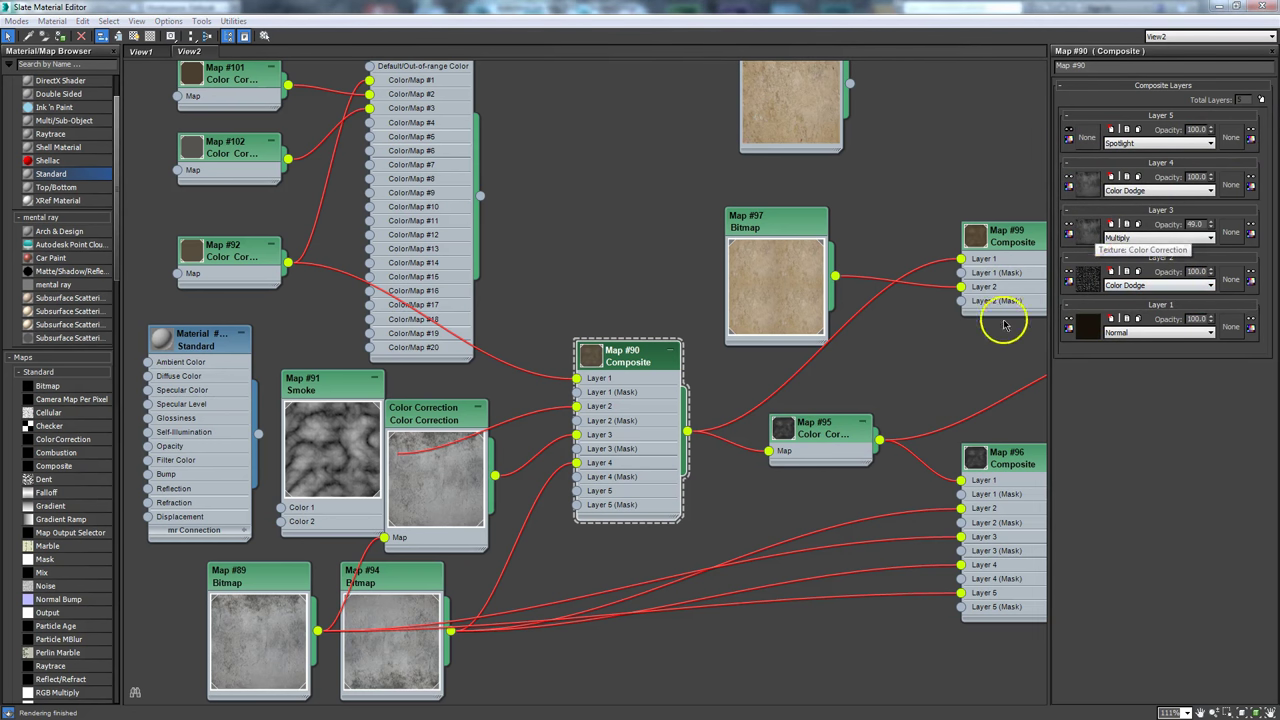
left_click(270, 587)
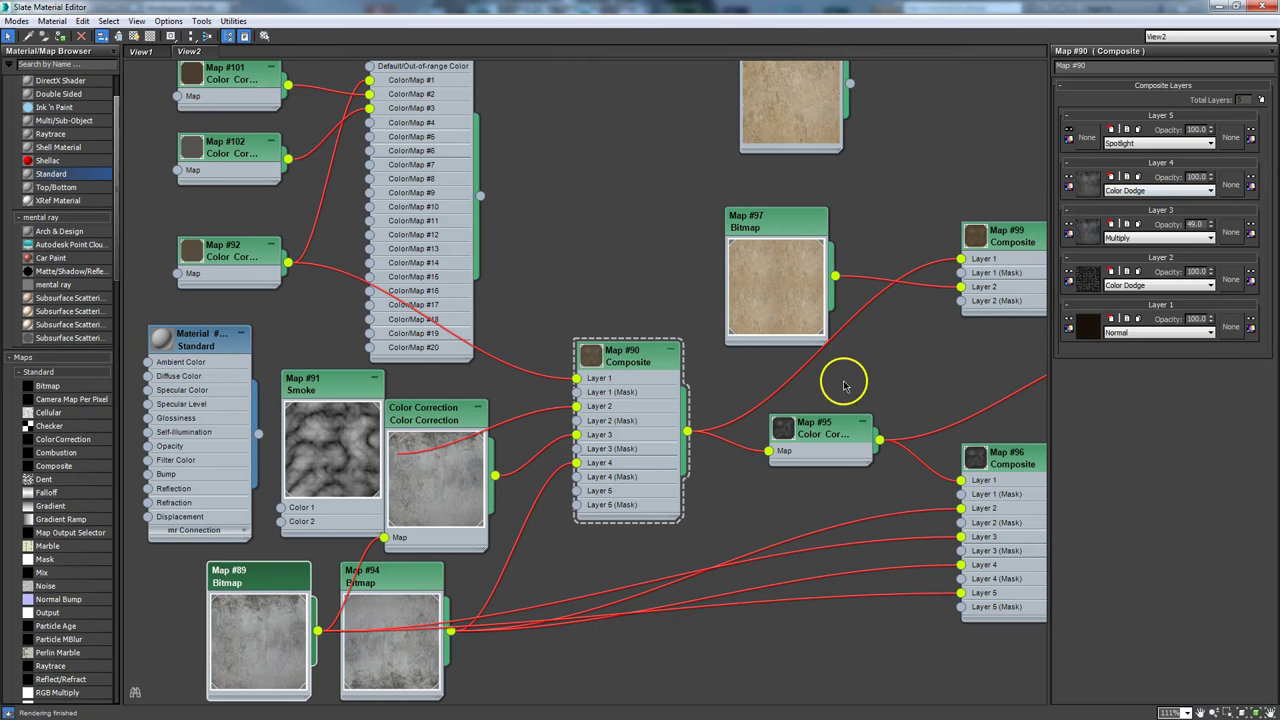
Step: Open the layer parameters of Composite Map #99, which feeds StoneWork's Diffuse Color Map, and examine its Layer 2 blending
middle_click_drag(851, 369, 582, 393)
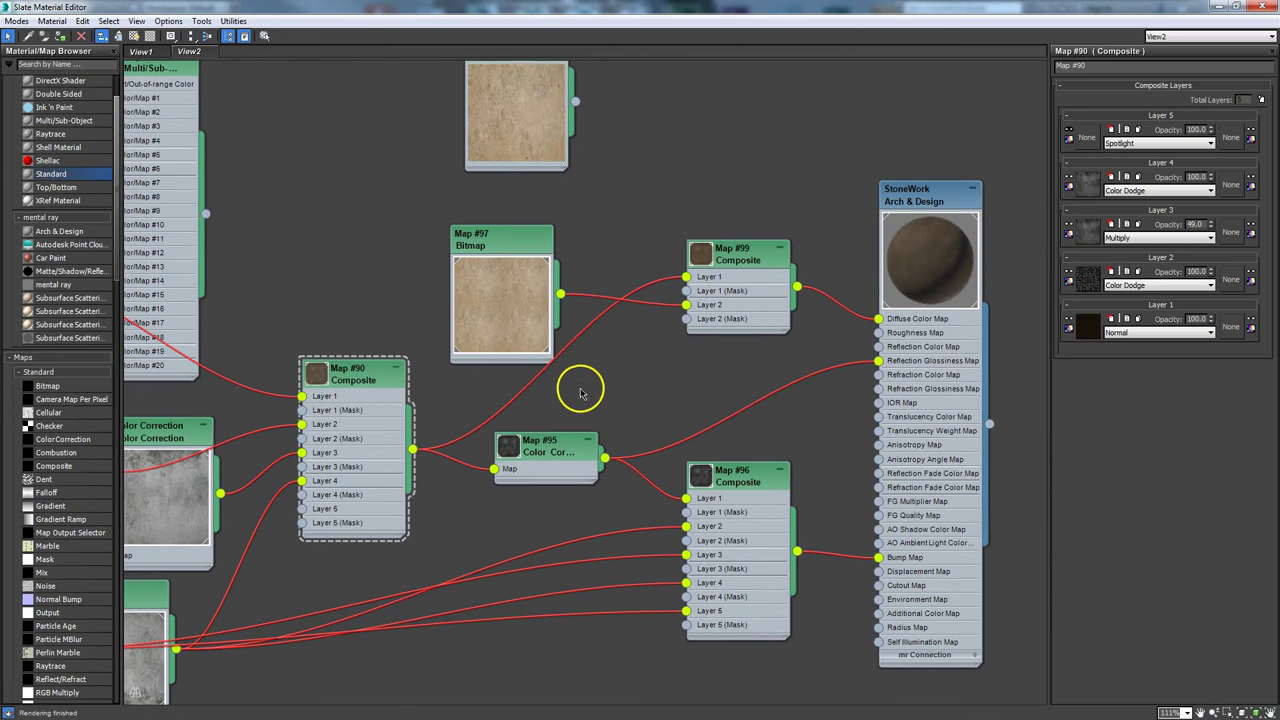
double_click(737, 258)
double_click(750, 260)
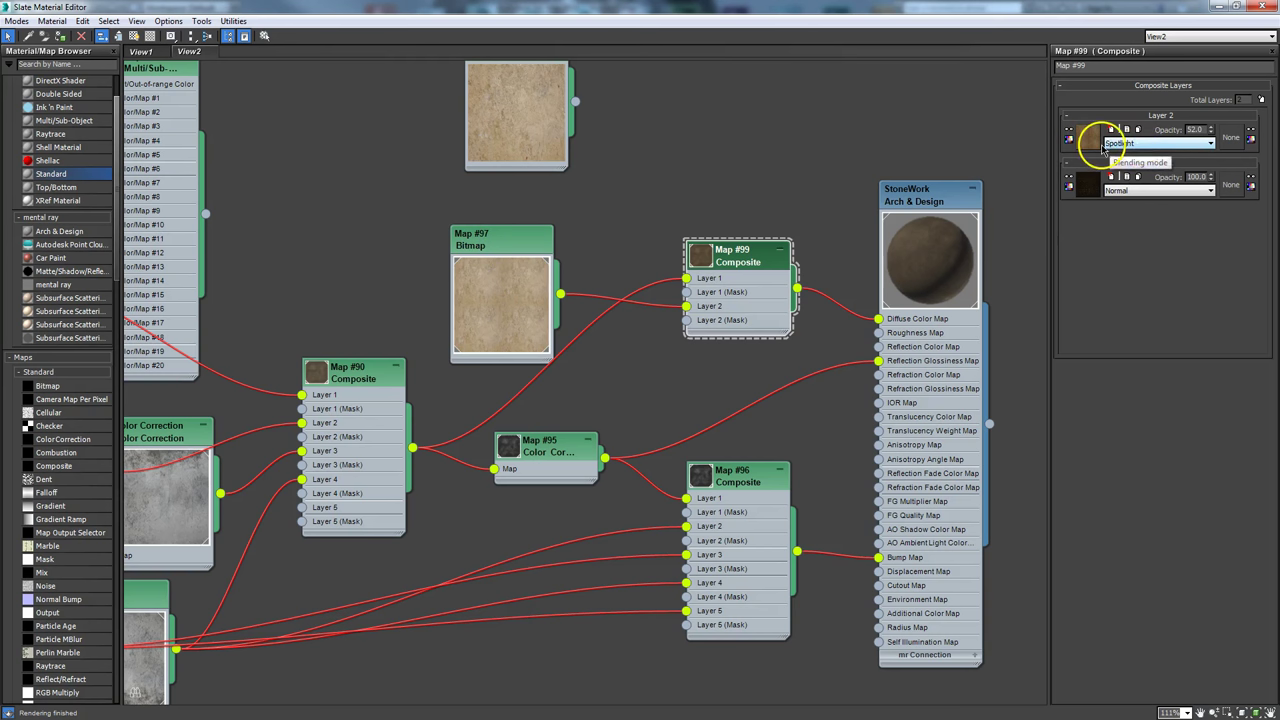
middle_click_drag(449, 531, 531, 509)
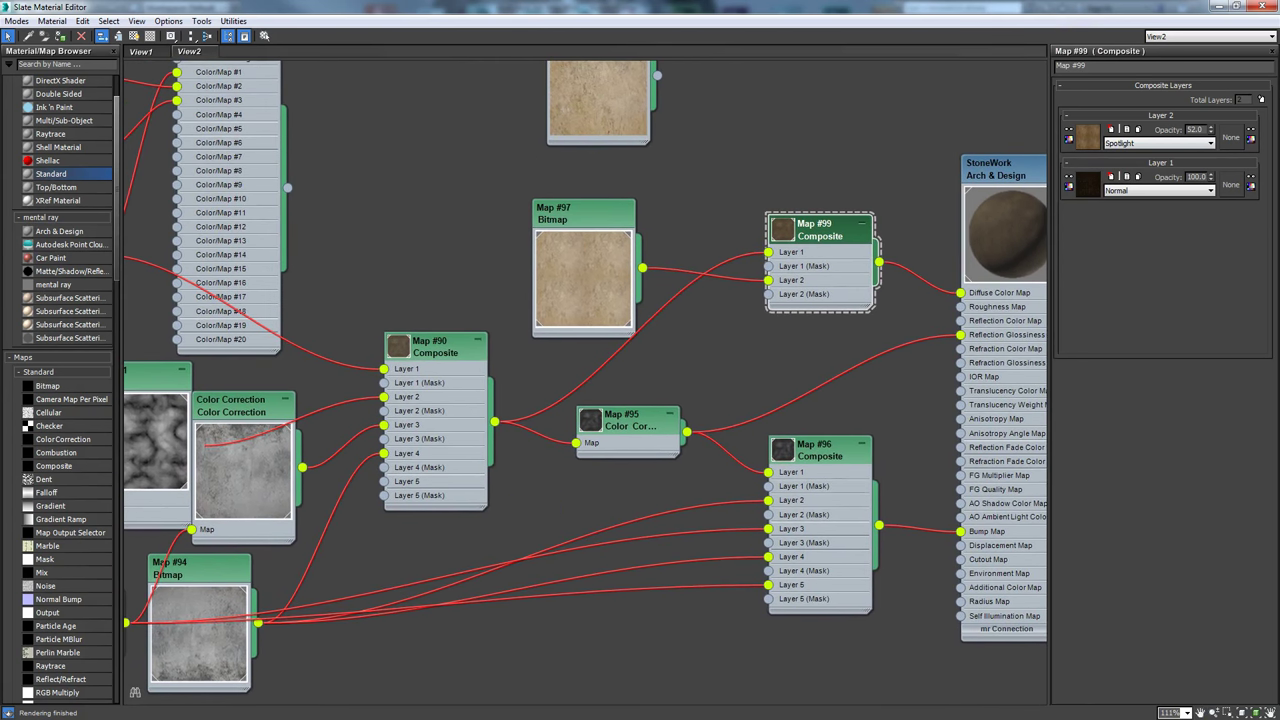
Step: Examine the cloned render of the stone wall and move its window clear of the material nodes
mouse_move(1143, 251)
left_mouse_down()
mouse_move(1068, 150)
mouse_move(975, 88)
mouse_move(935, 80)
left_mouse_up()
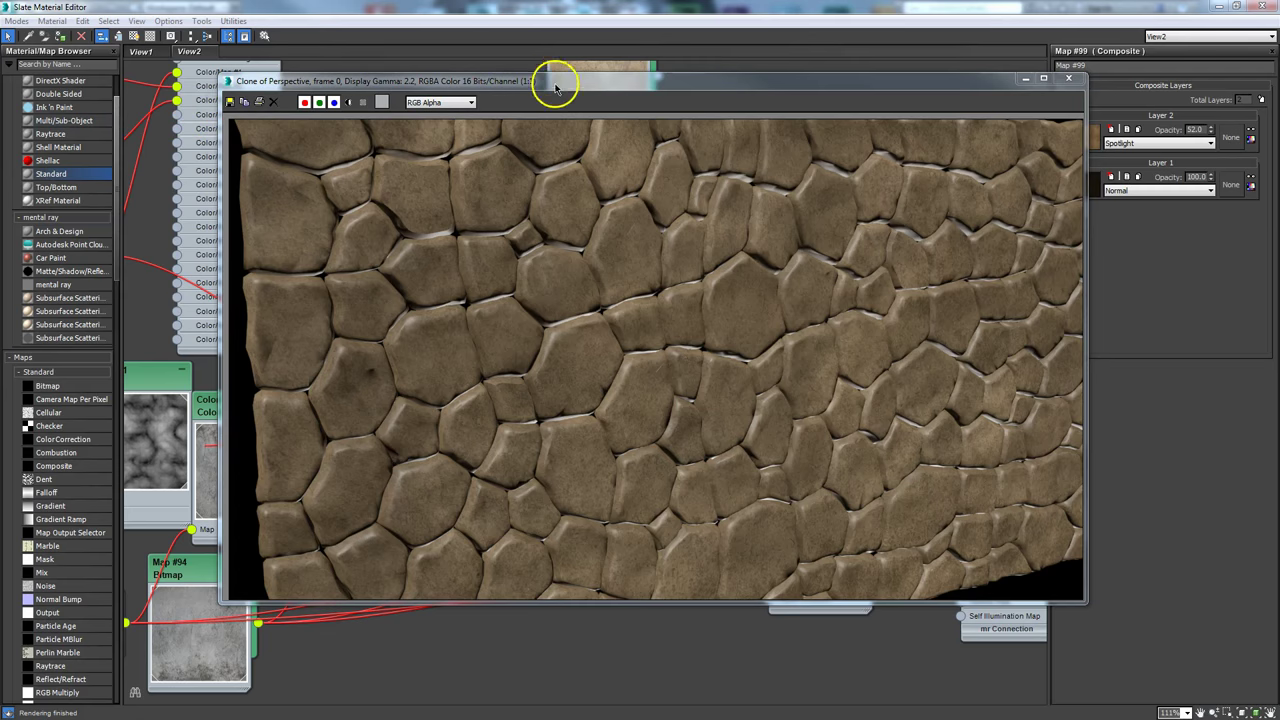
left_click_drag(555, 88, 100, 258)
mouse_move(886, 166)
middle_mouse_down()
mouse_move(723, 123)
mouse_move(826, 157)
middle_mouse_up()
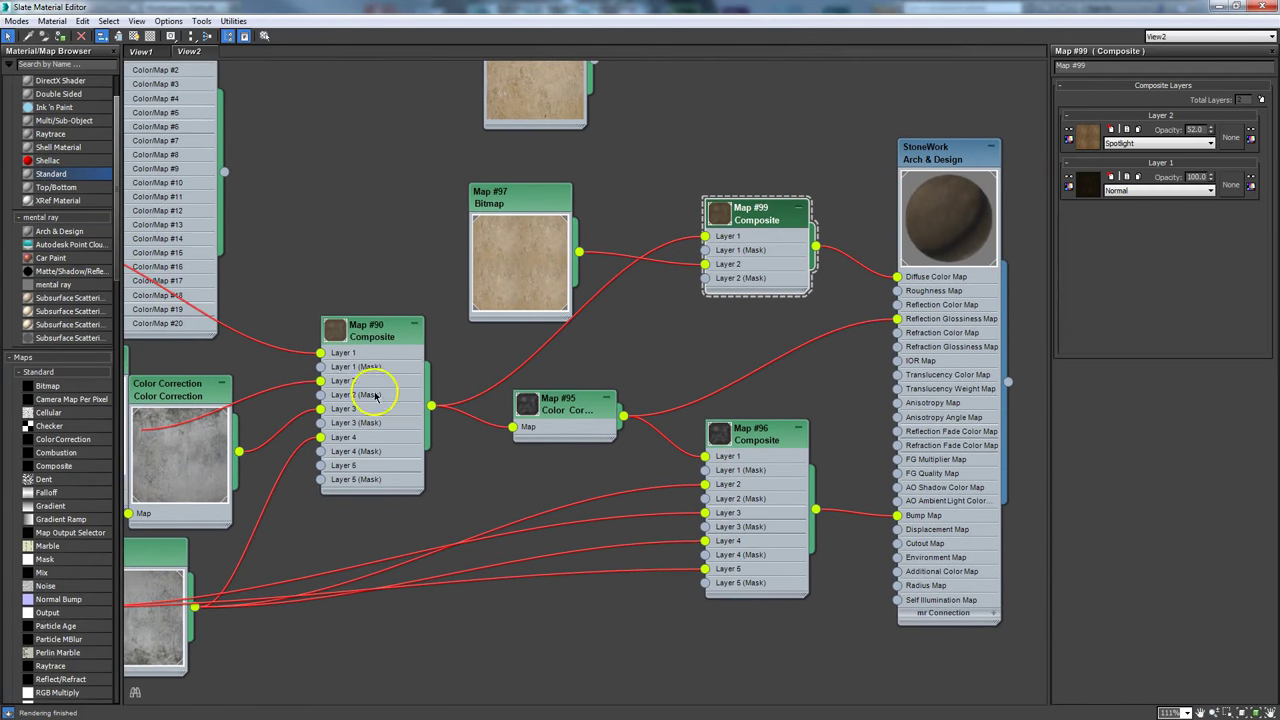
Step: Expand the preview of Color Correction Map #95 and open its parameters
double_click(539, 411)
mouse_move(540, 394)
left_mouse_down()
mouse_move(560, 380)
mouse_move(534, 374)
left_mouse_up()
double_click(534, 374)
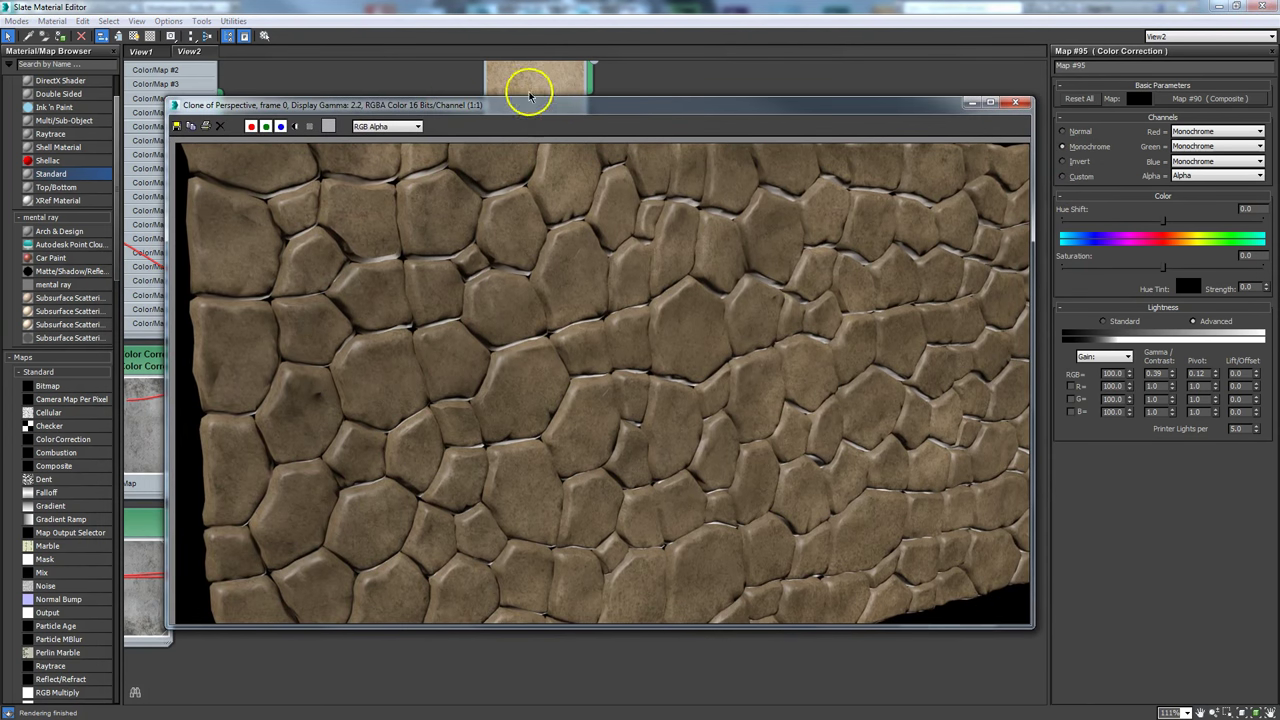
Step: Compare two cloned wall renders, close the one without glossy highlights, and move the other clear of the nodes
left_click_drag(529, 95, 428, 51)
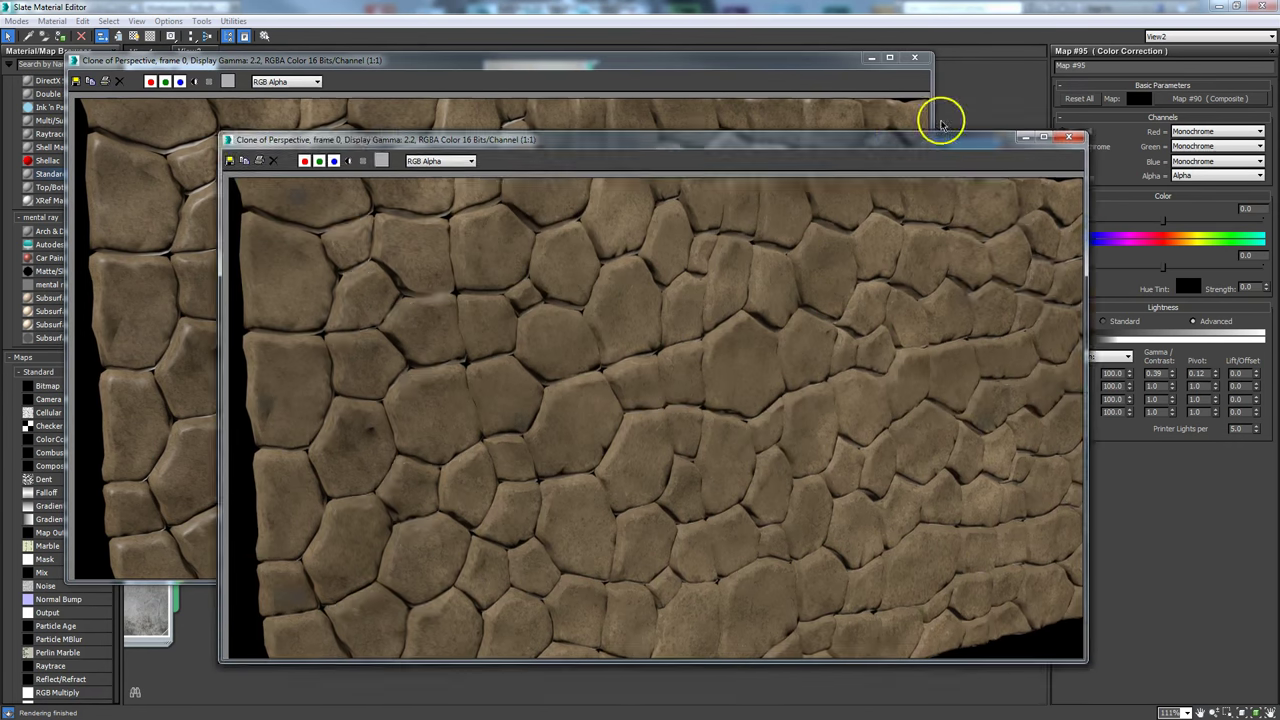
left_click_drag(943, 122, 986, 69)
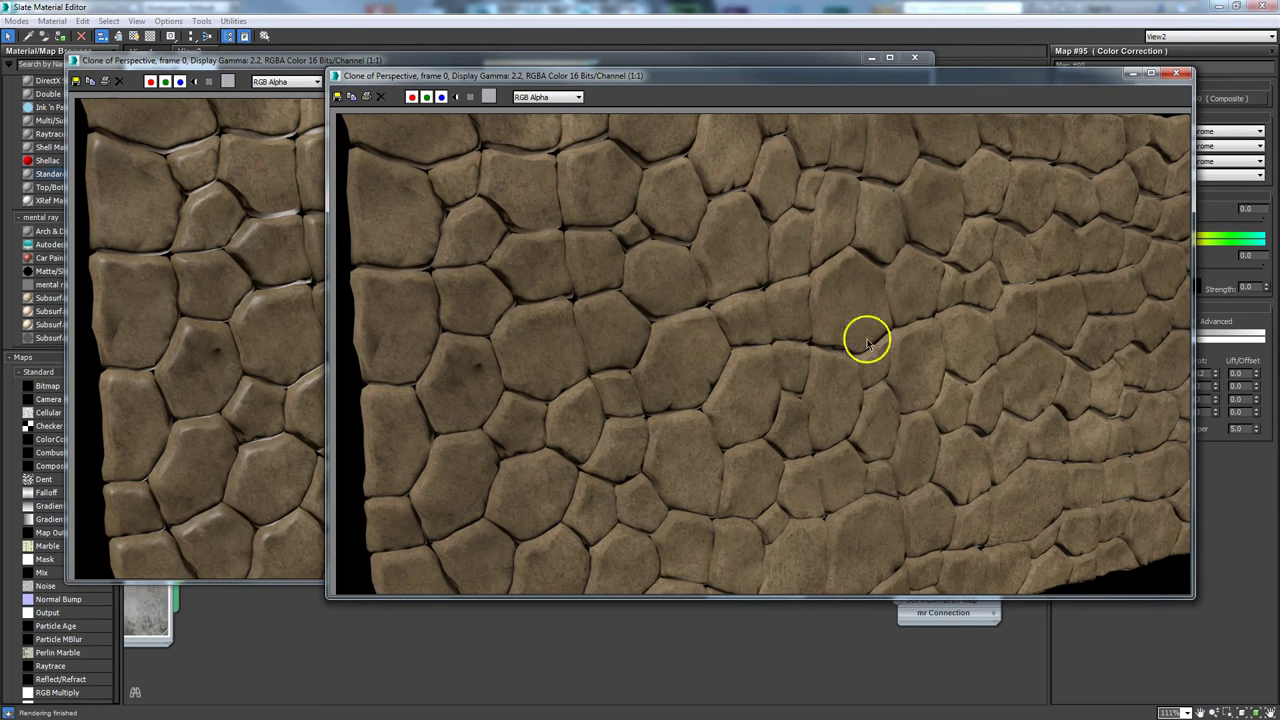
left_click_drag(617, 80, 590, 88)
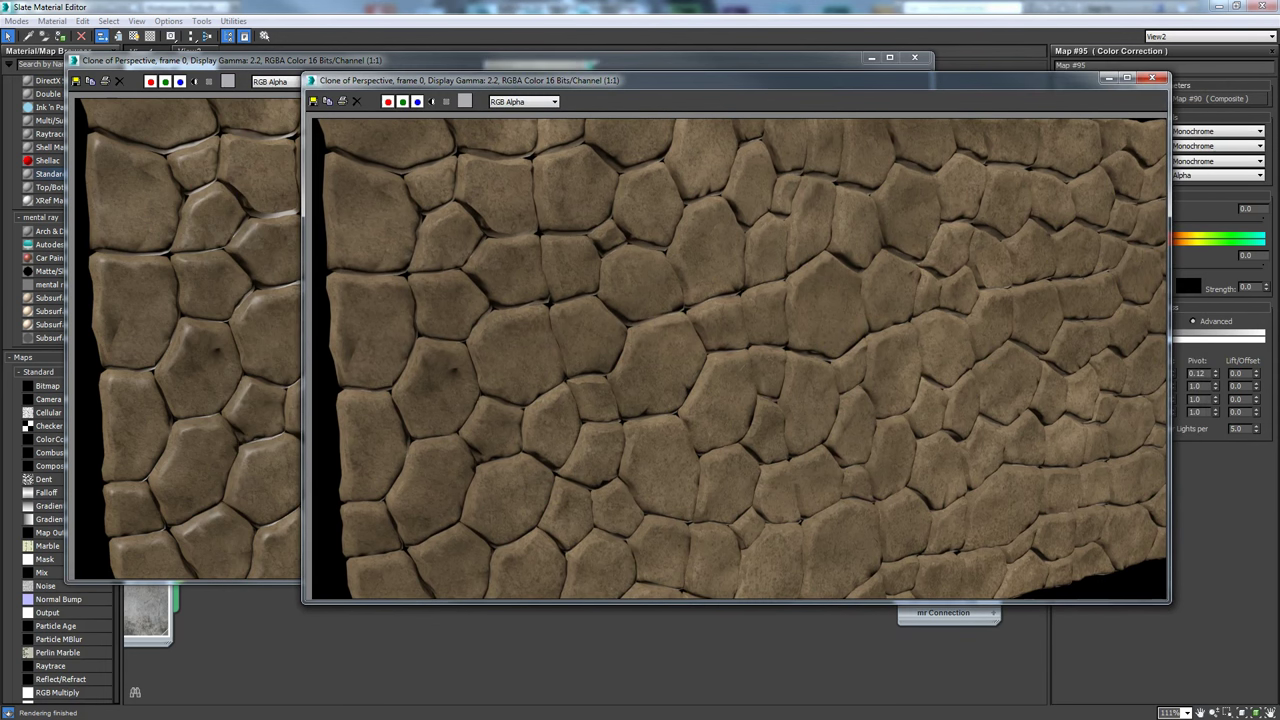
left_click(1152, 77)
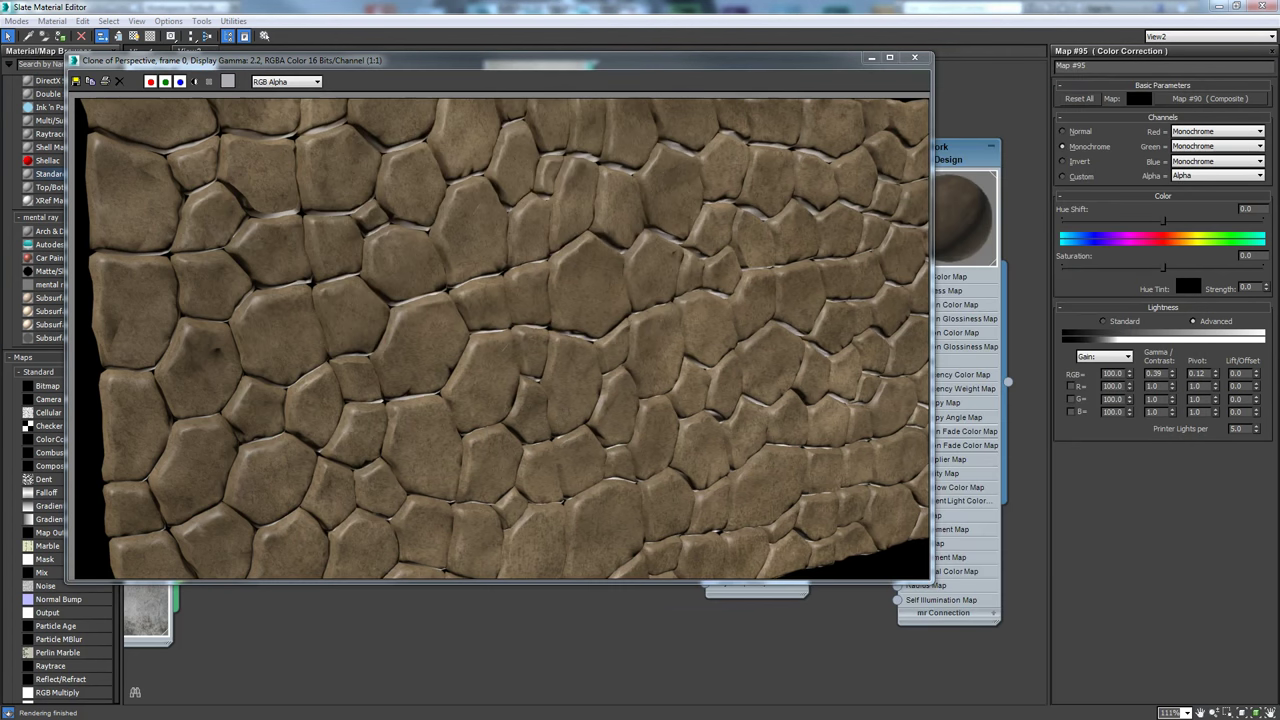
left_click_drag(244, 70, 0, 32)
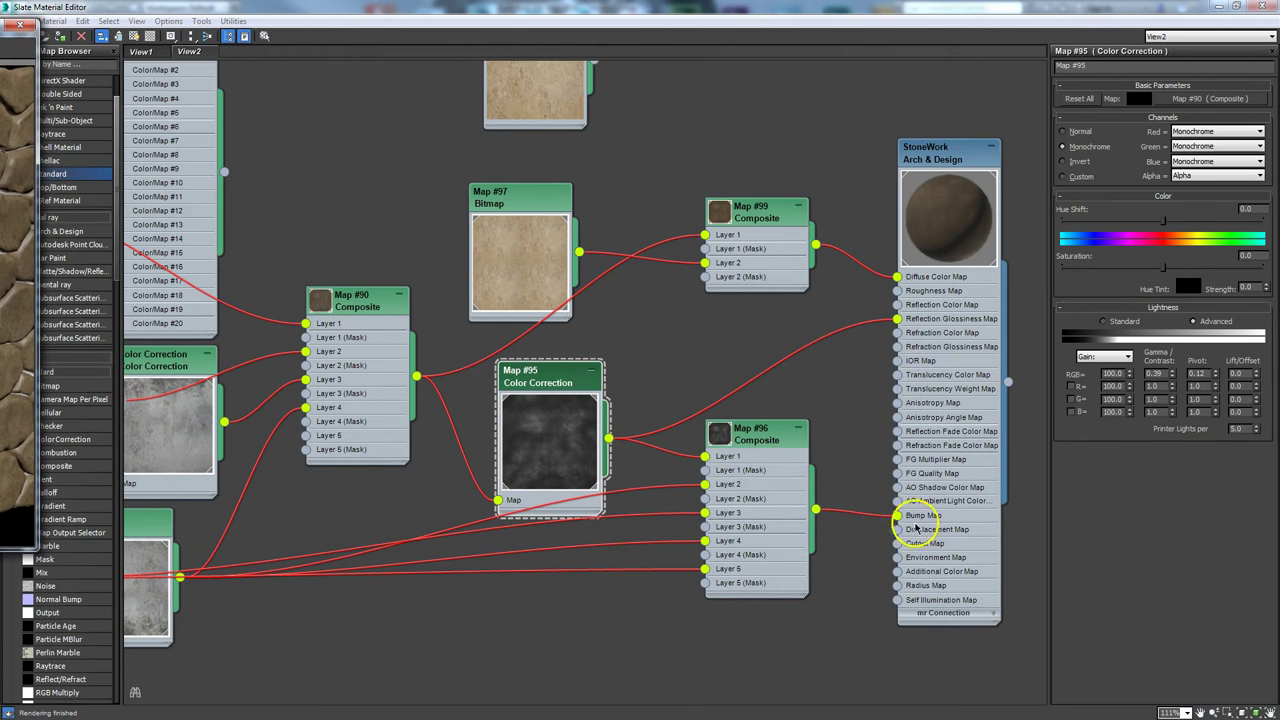
Step: Spread Bitmap Maps #94 and #89 out below Composite Map #90, and open the layer parameters of Composite Map #96
middle_click_drag(477, 540, 466, 474)
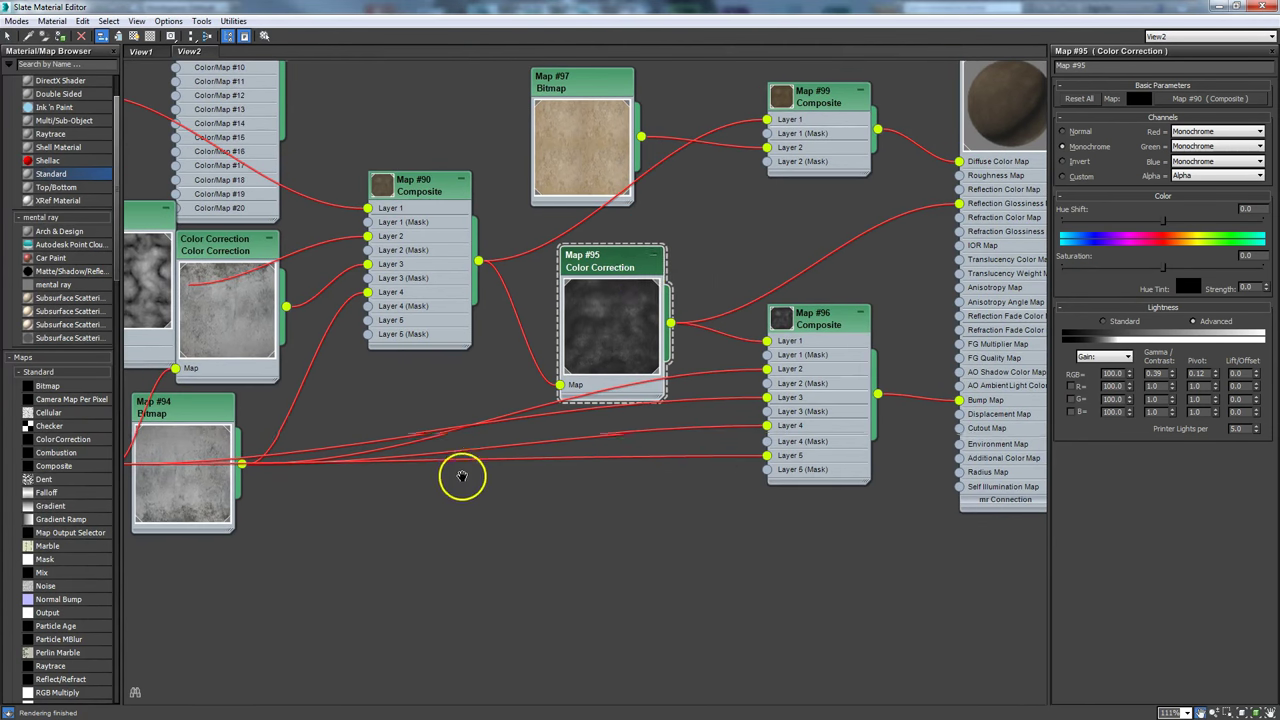
left_click_drag(415, 180, 401, 185)
left_click(609, 263)
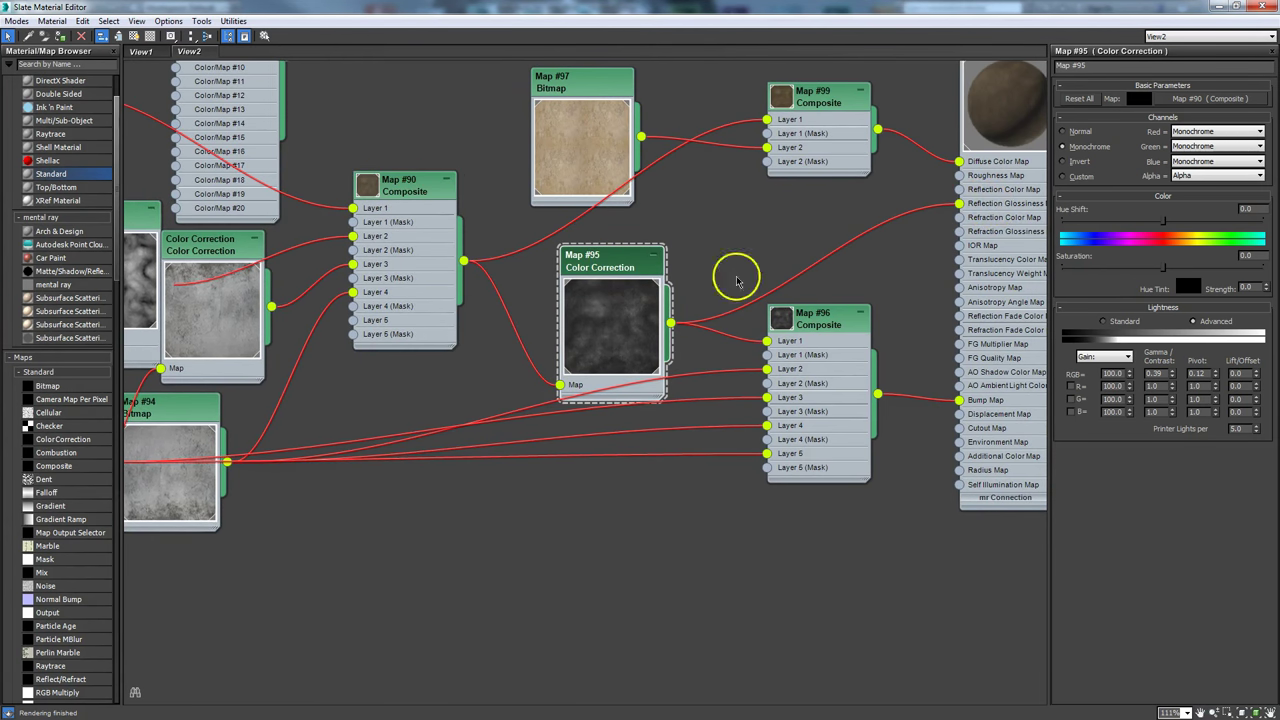
middle_click_drag(167, 588, 289, 540)
left_click_drag(302, 375, 517, 437)
left_click_drag(201, 374, 272, 463)
double_click(943, 271)
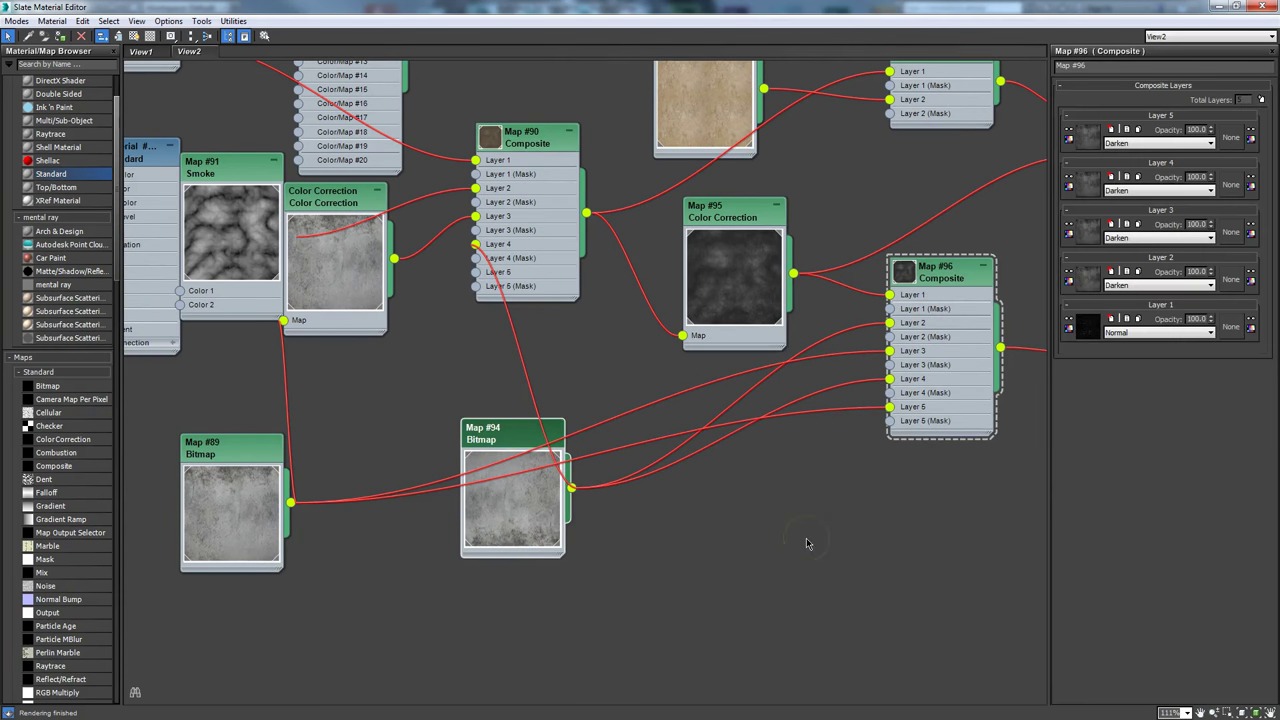
Step: Overlap the three cloned wall renders and bring each to the front to compare their stone highlights and surface relief
middle_click_drag(886, 491, 701, 583)
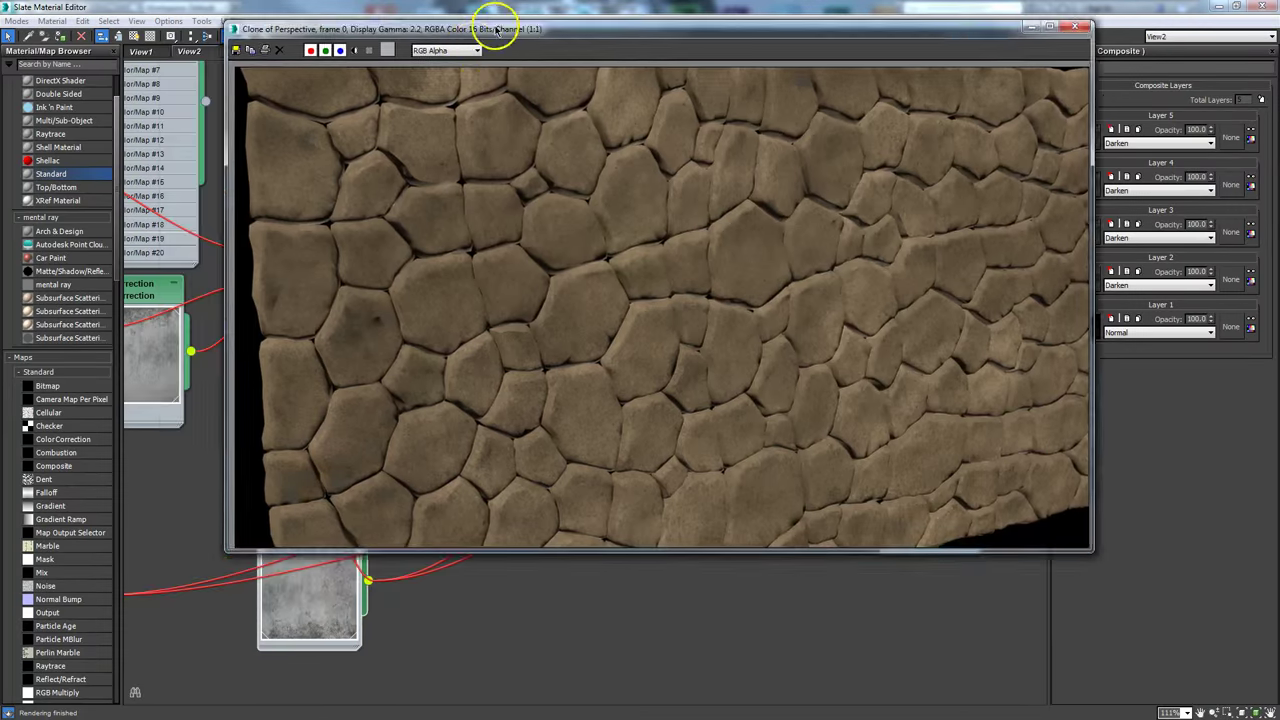
left_click_drag(500, 23, 443, 23)
left_click_drag(903, 109, 871, 82)
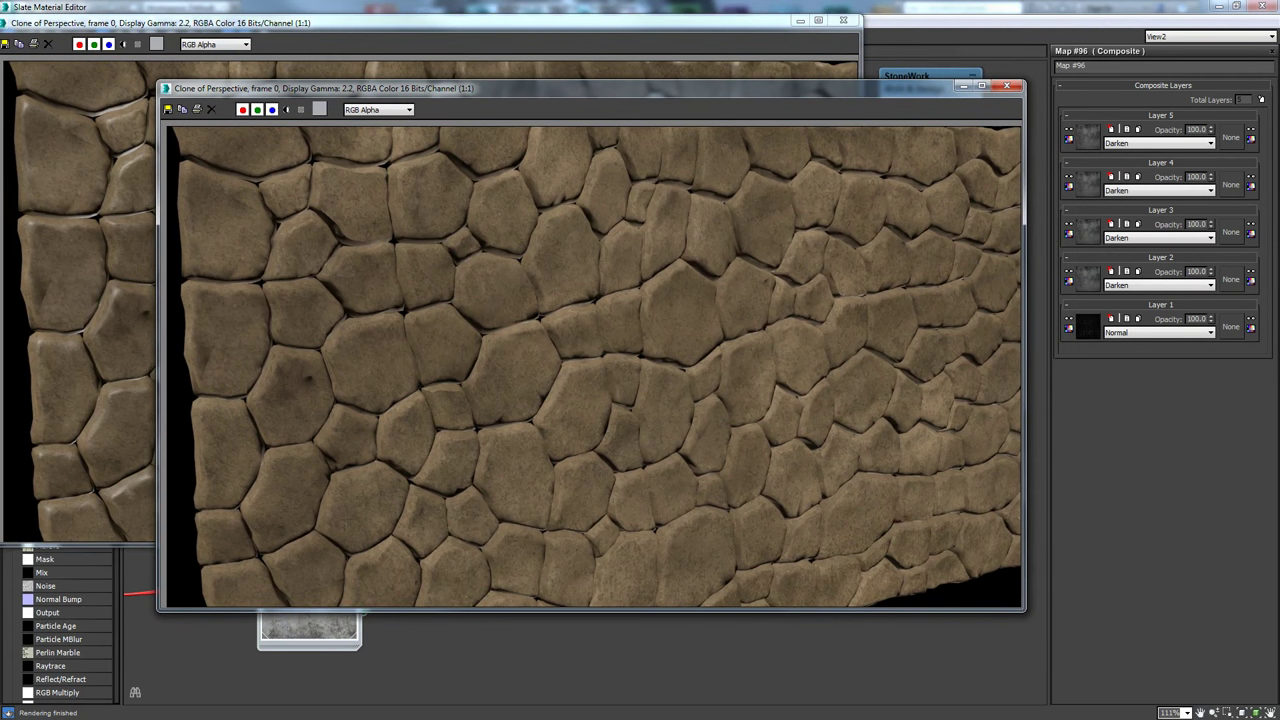
left_click(182, 109)
left_click_drag(263, 208, 922, 146)
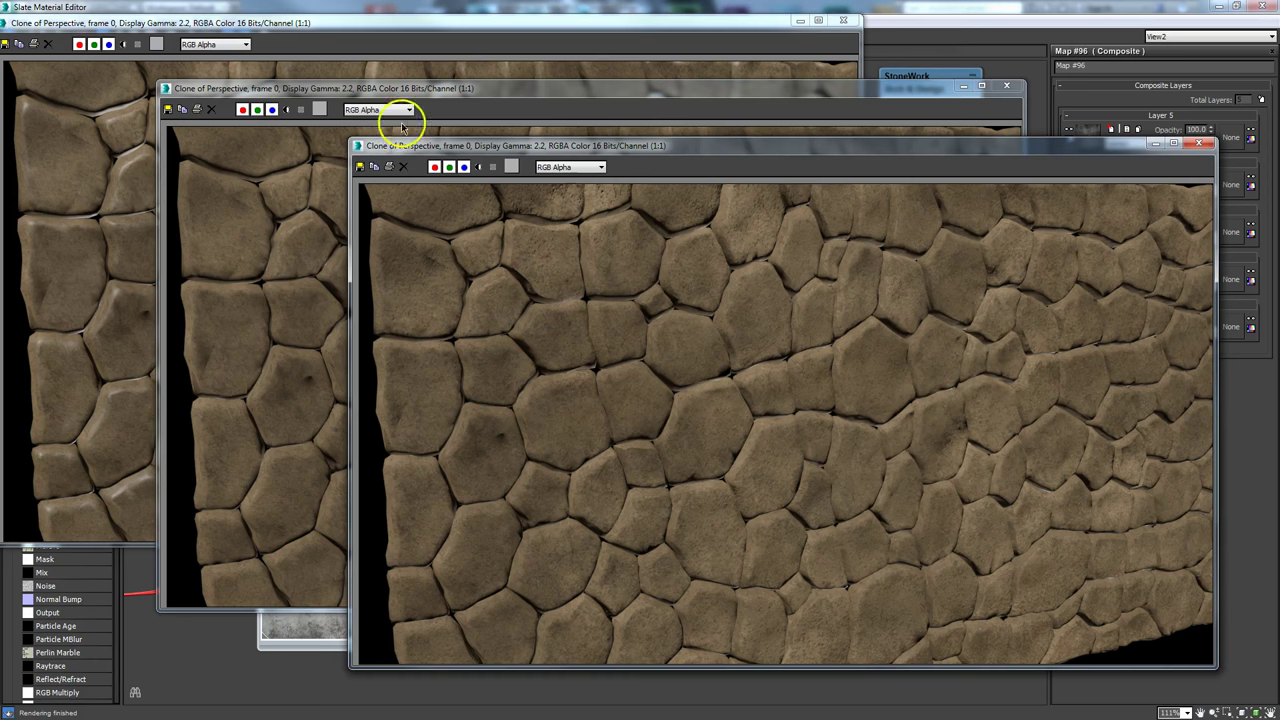
left_click(375, 48)
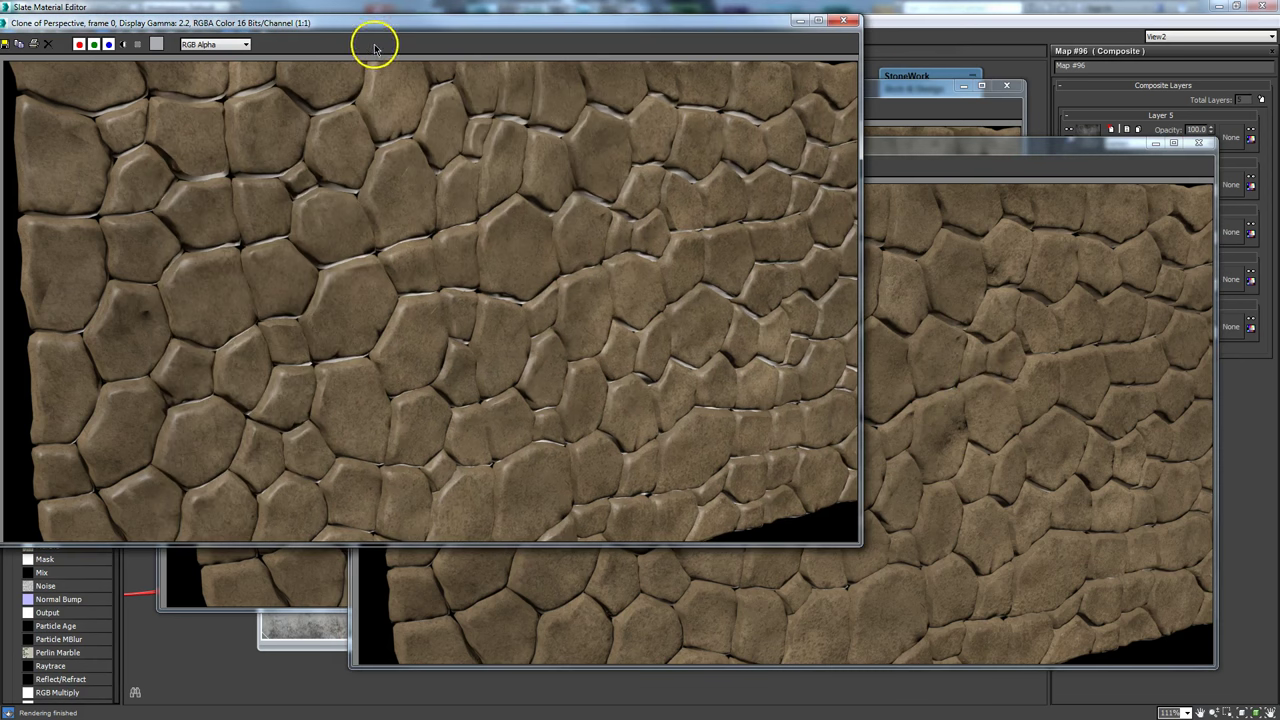
left_click(902, 92)
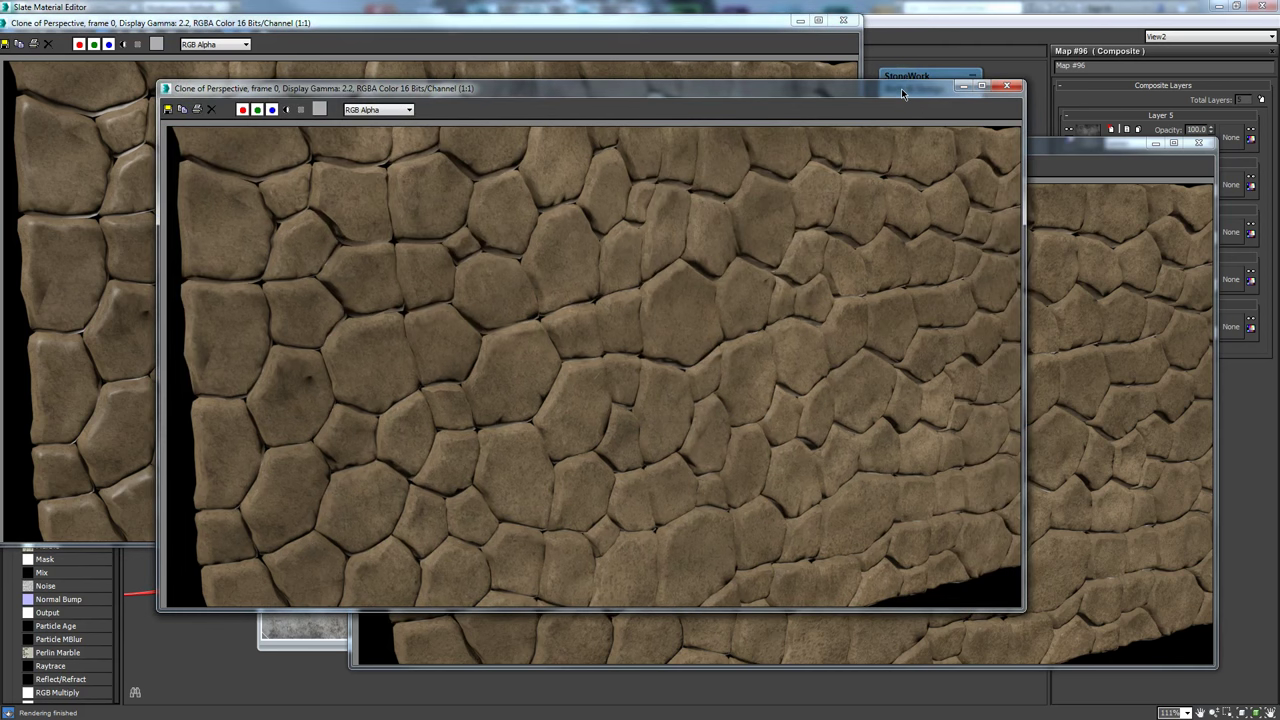
left_click(1050, 150)
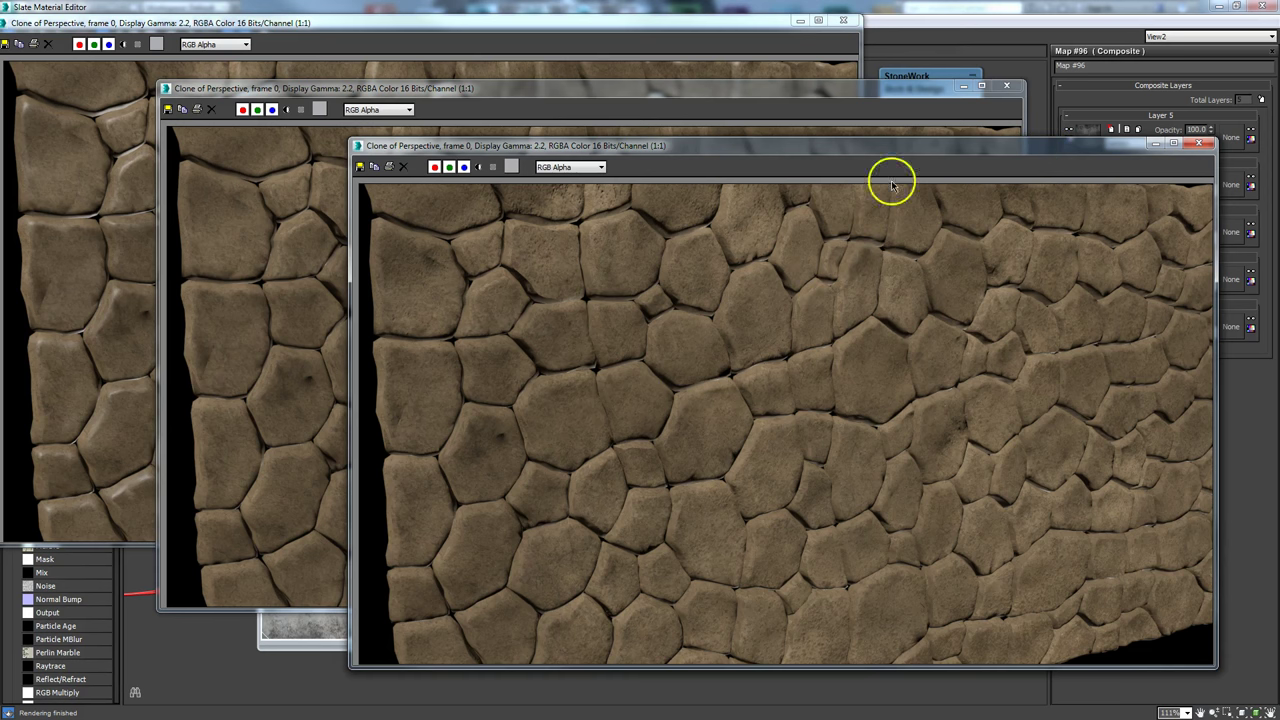
Step: Close the two cloned renders without glossy highlights and minimize the remaining render window
left_click(1199, 143)
left_click(1006, 85)
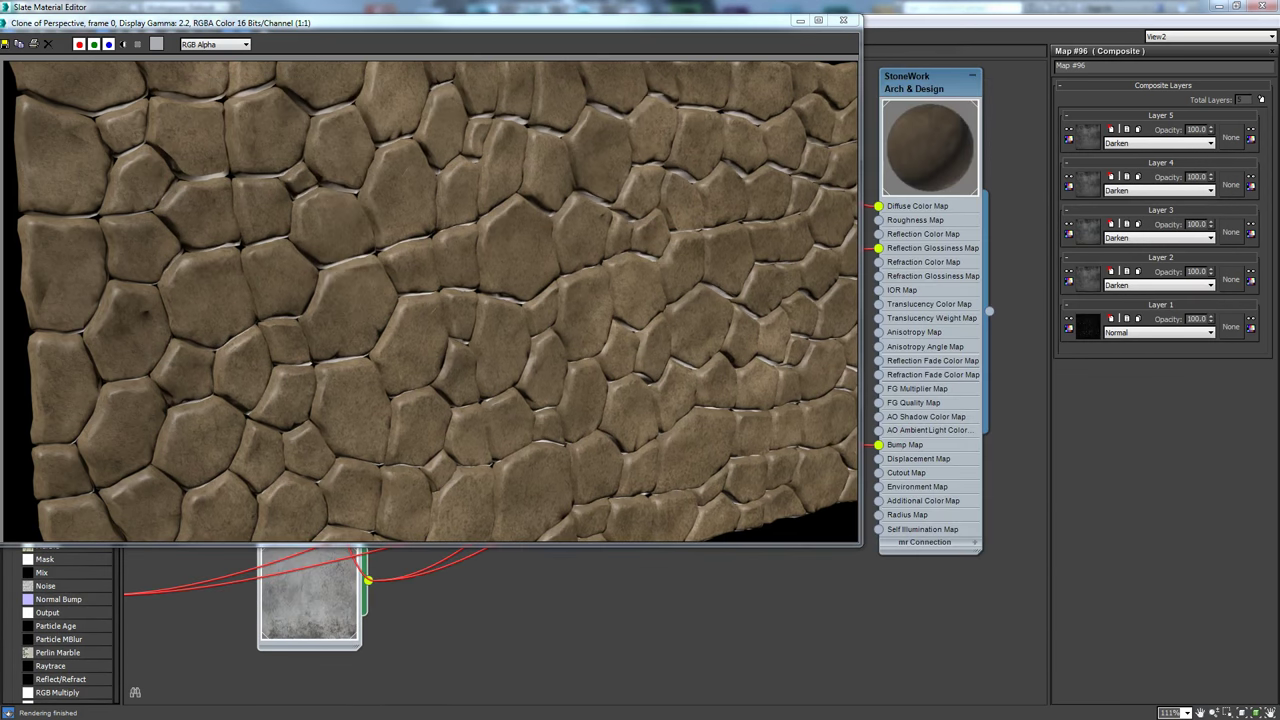
left_click(800, 21)
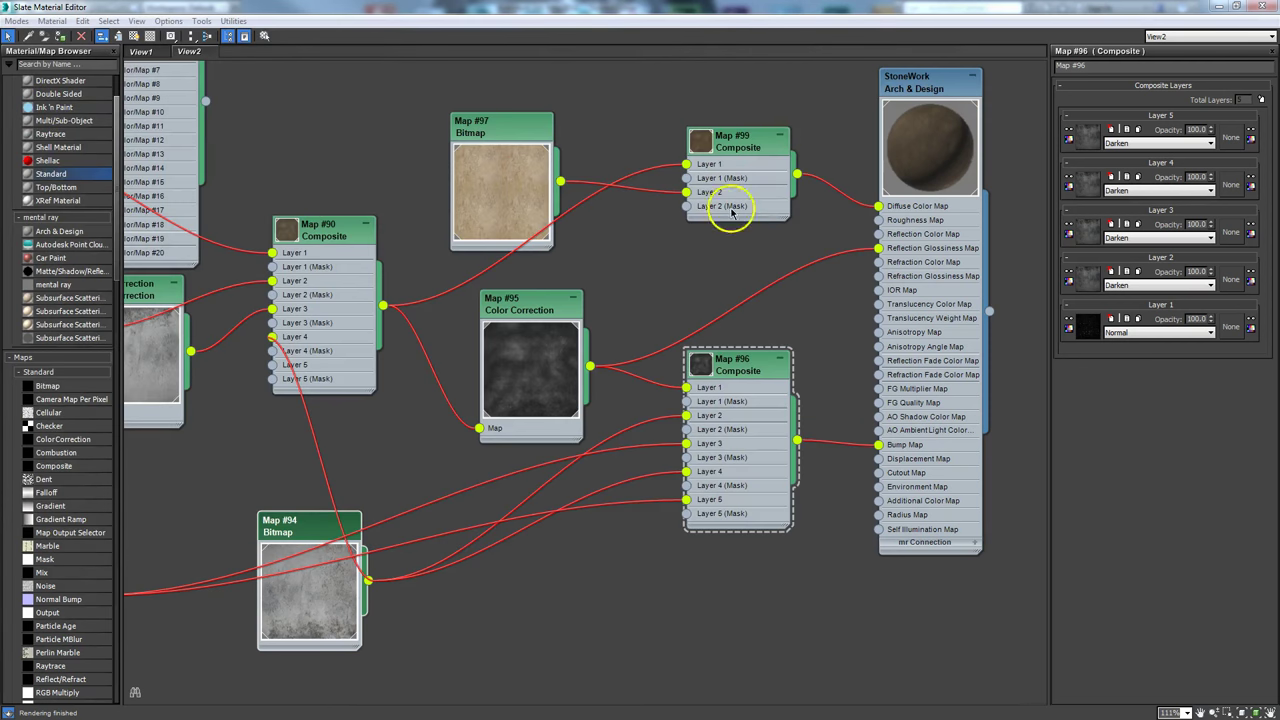
Step: Minimize the Slate Material Editor, leave the wall's UVW Map gizmo editing, and reselect New wall in the perspective view
scroll(806, 291, "down", 3)
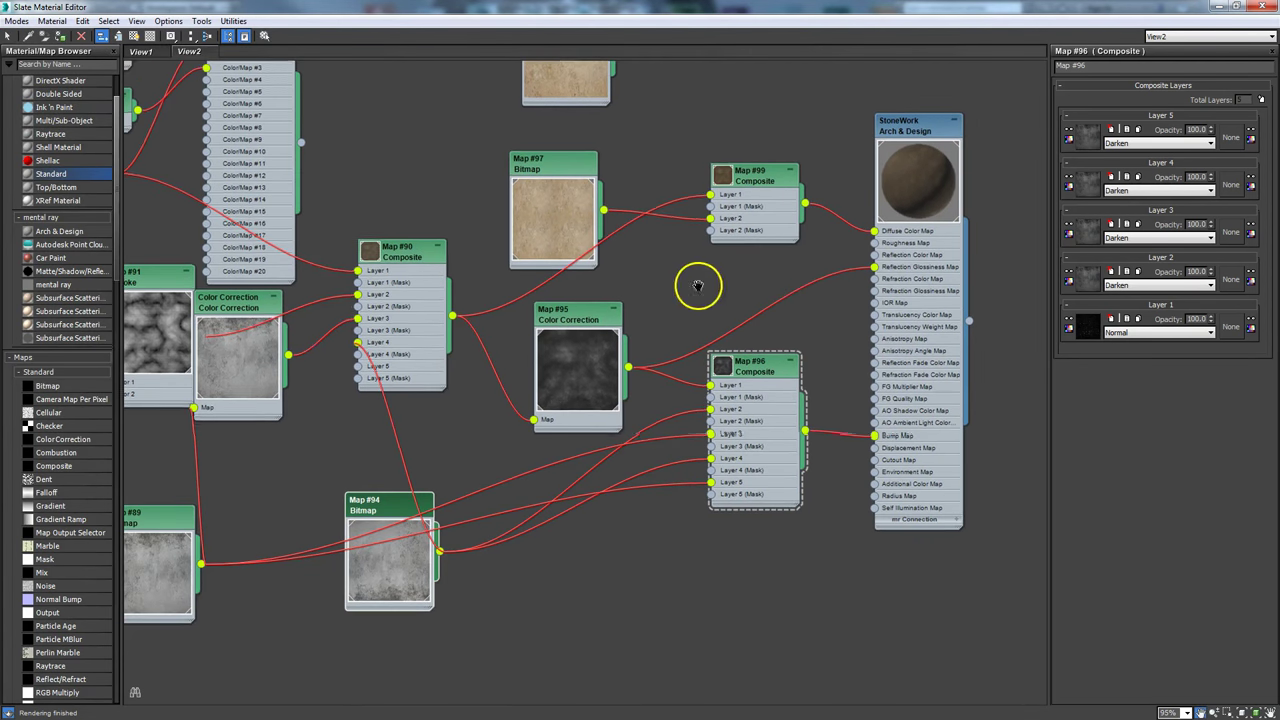
scroll(698, 287, "down", 1)
middle_click_drag(698, 287, 737, 320)
left_click(1217, 8)
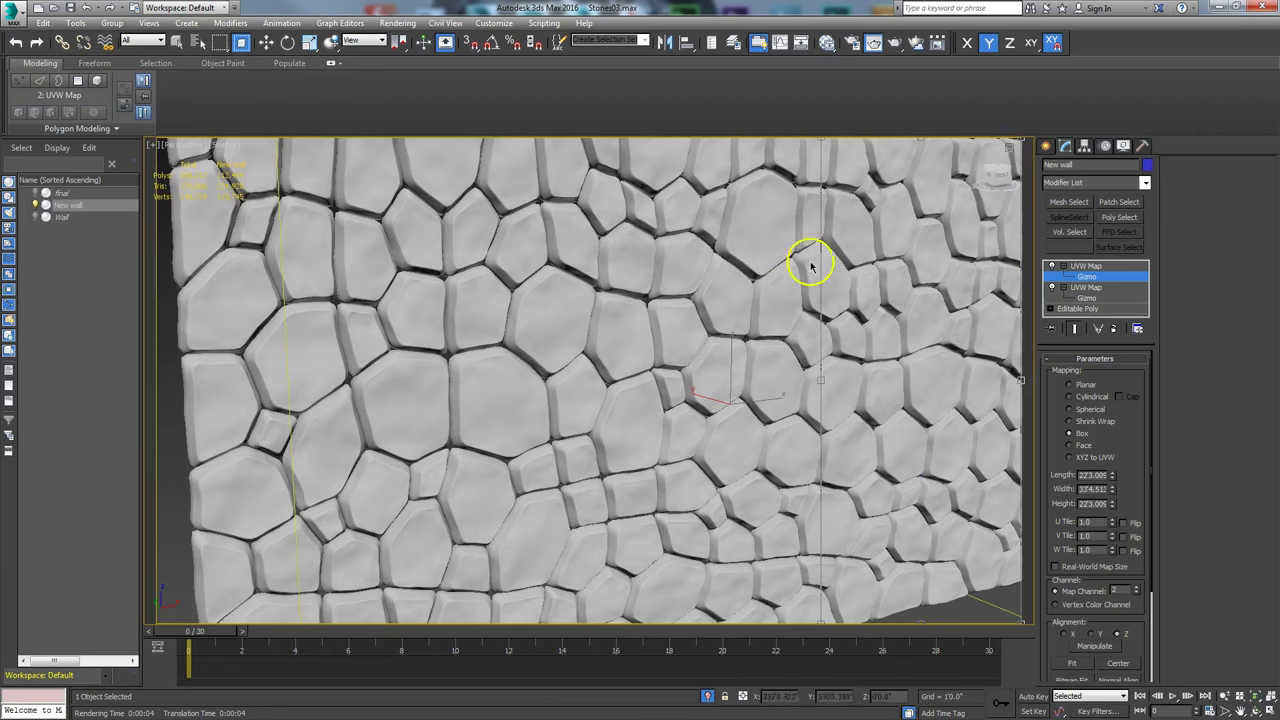
scroll(543, 300, "down", 5)
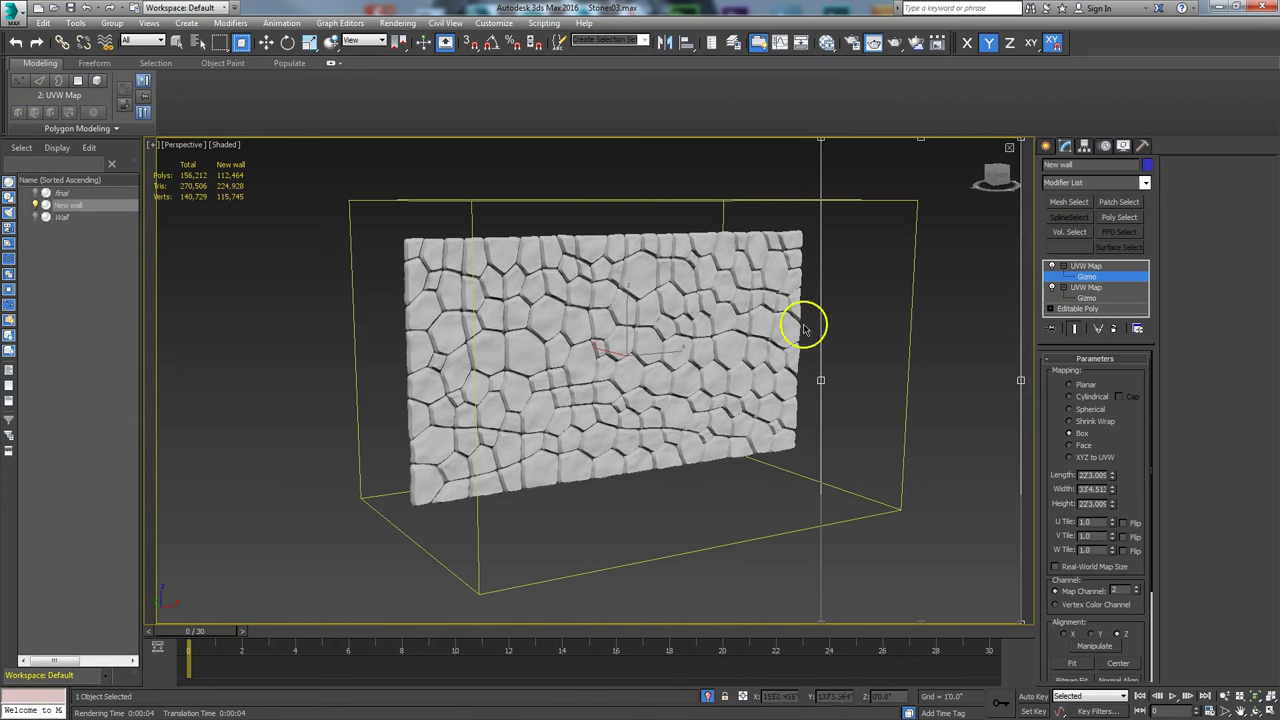
left_click(1010, 146)
key("w")
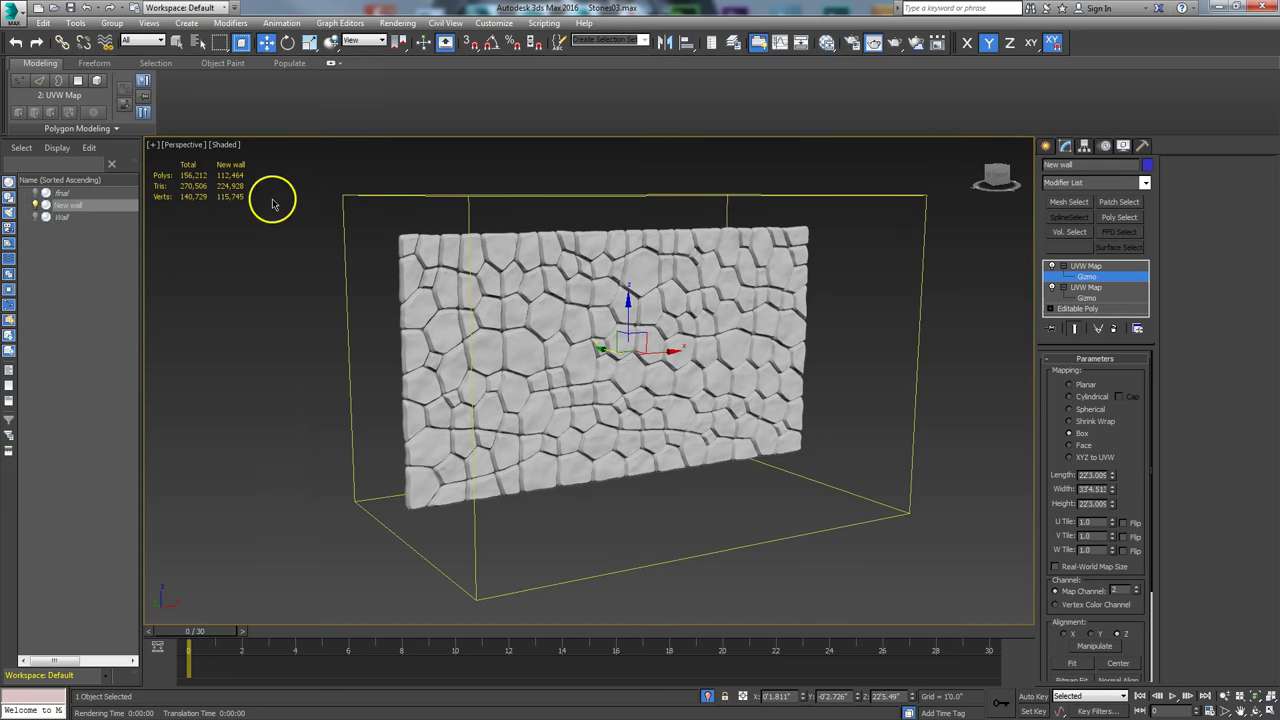
left_click(1047, 146)
left_click(931, 170)
left_click(634, 289)
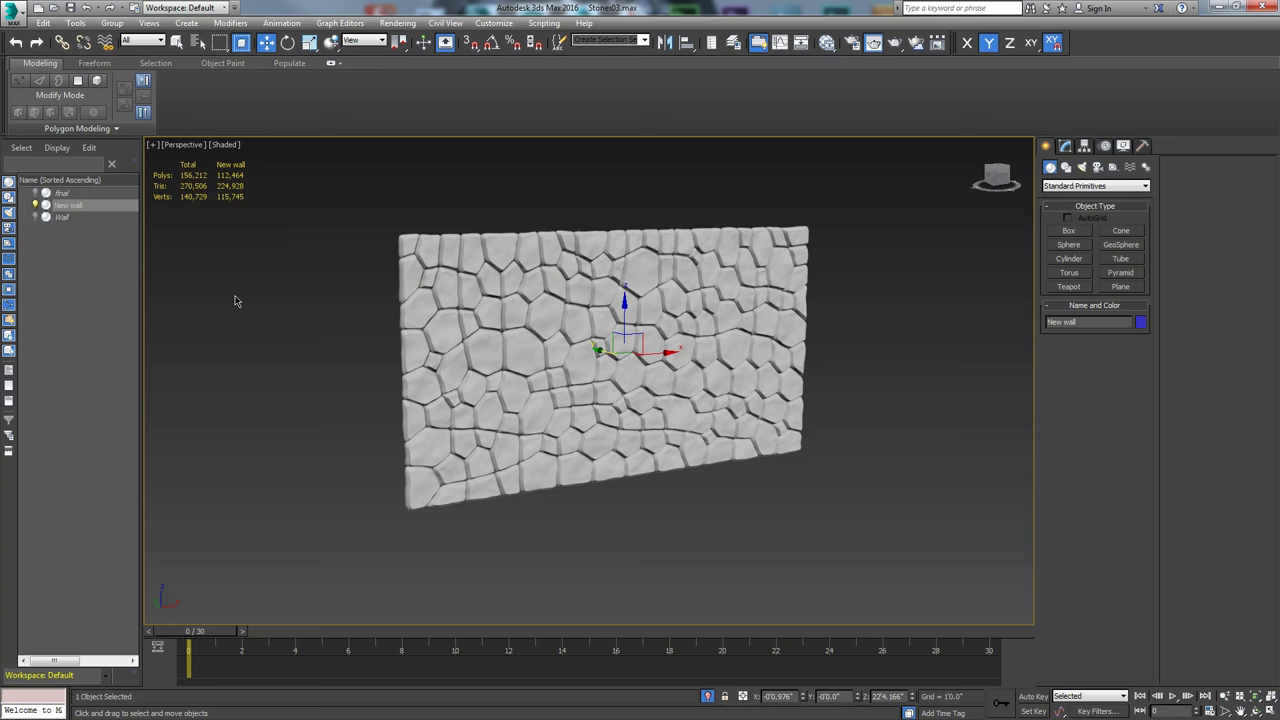
Step: Toggle the viewport statistics off and back on for the selected wall
key("7")
key("7")
scroll(298, 300, "up", 3)
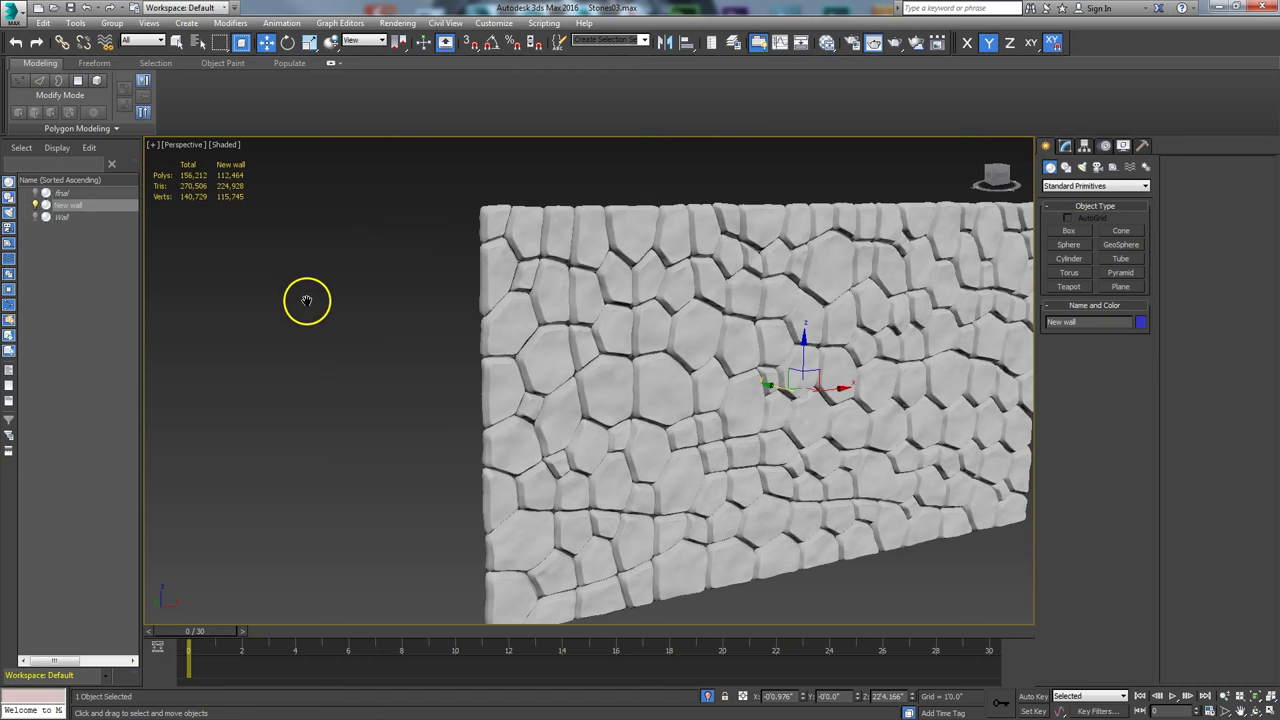
scroll(195, 213, "down", 3)
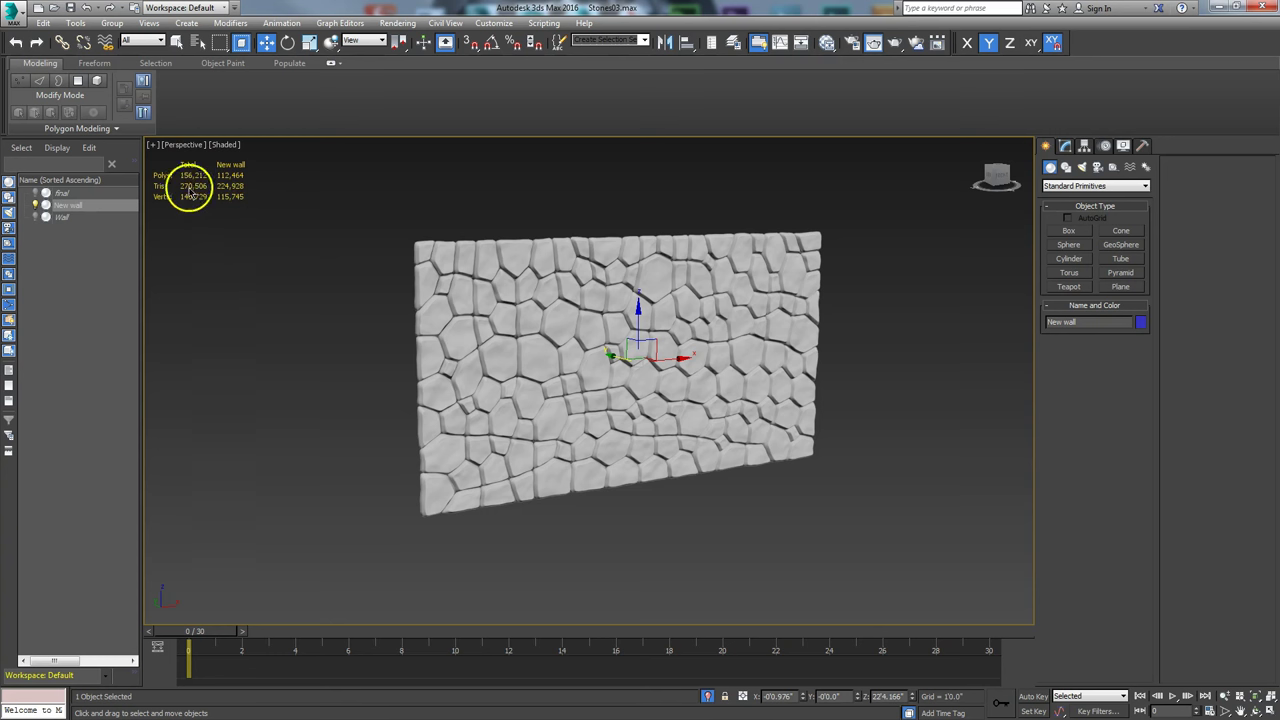
Step: Review the viewport statistics options for polygon, triangle and vertex counts with Total + Selection, and accept the settings
left_click(225, 145)
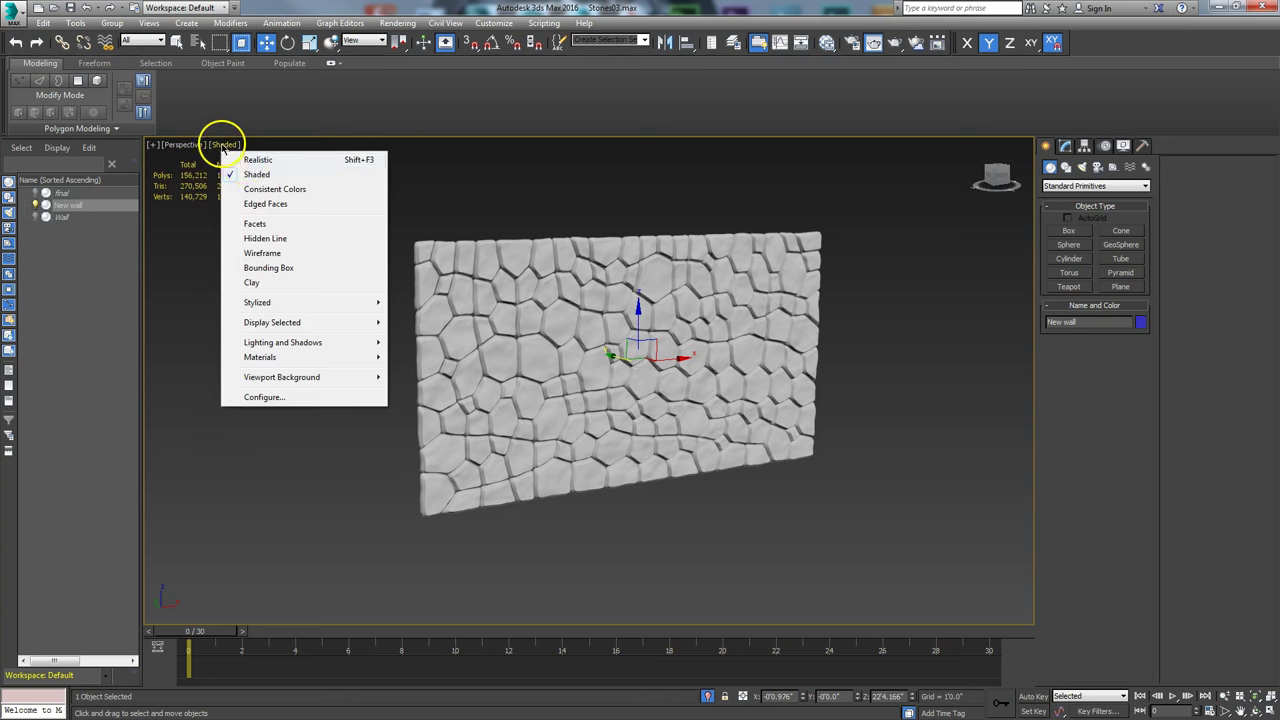
left_click(264, 398)
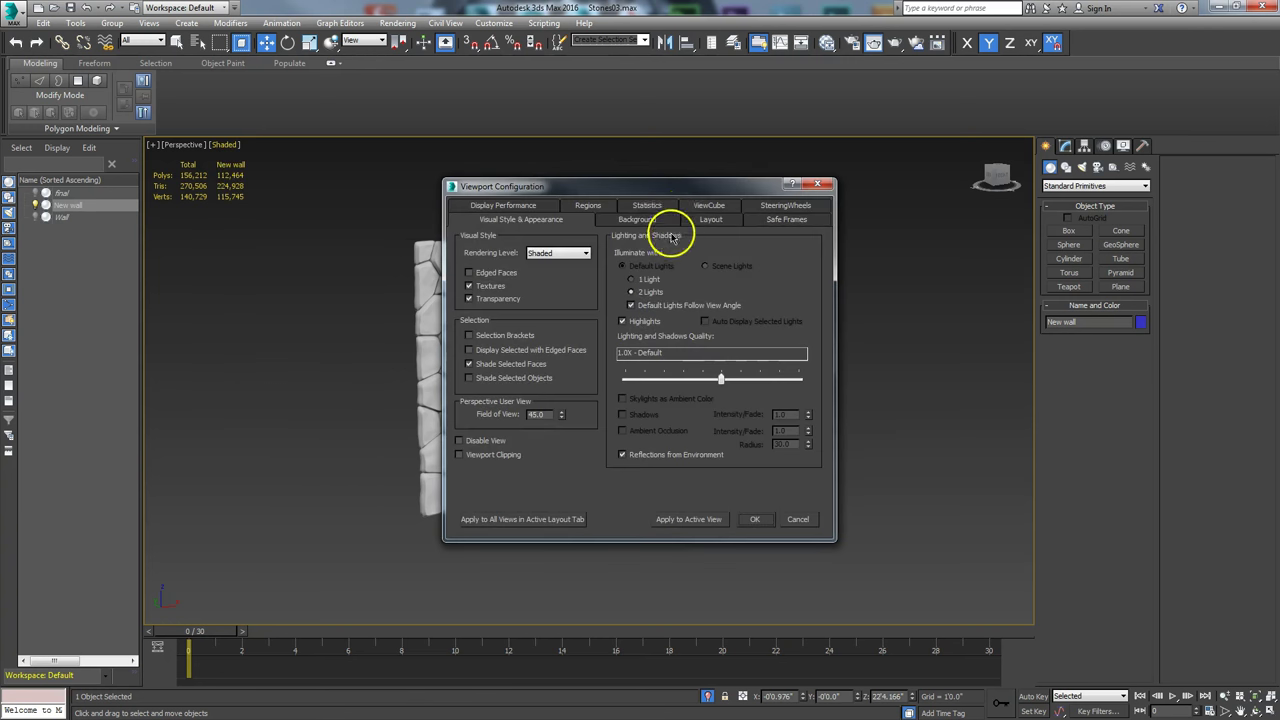
left_click(660, 219)
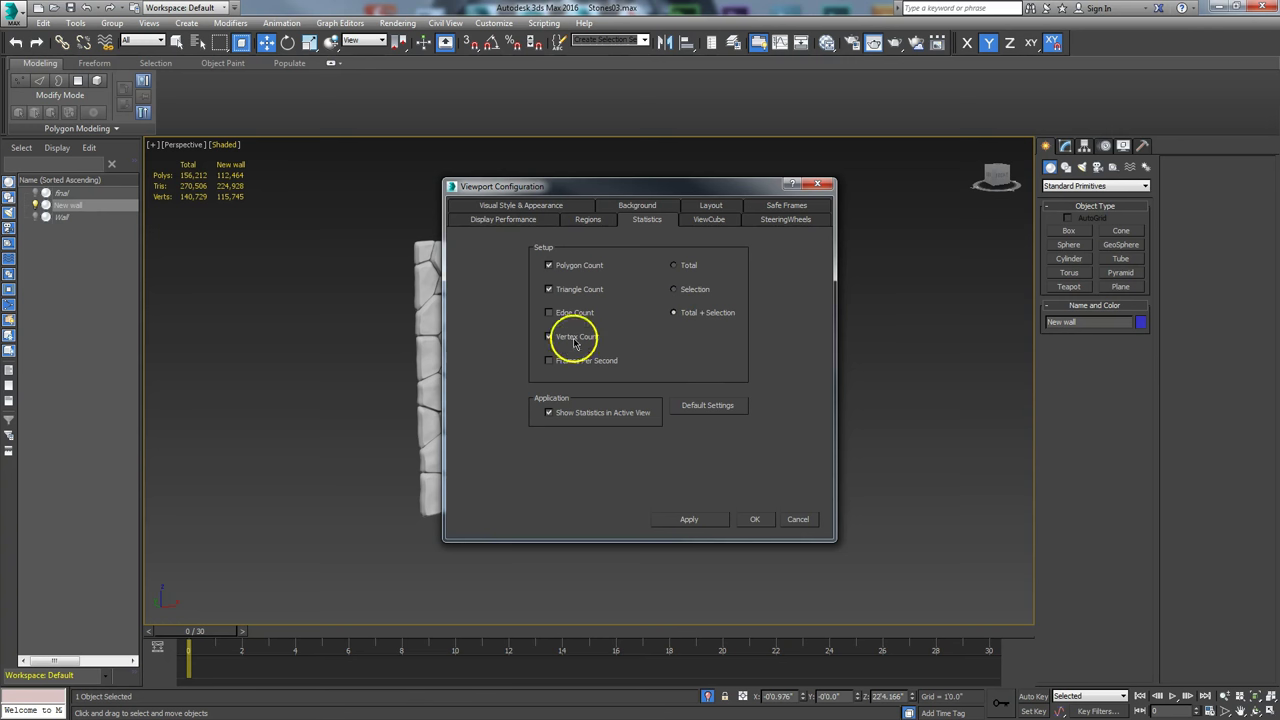
left_click(549, 289)
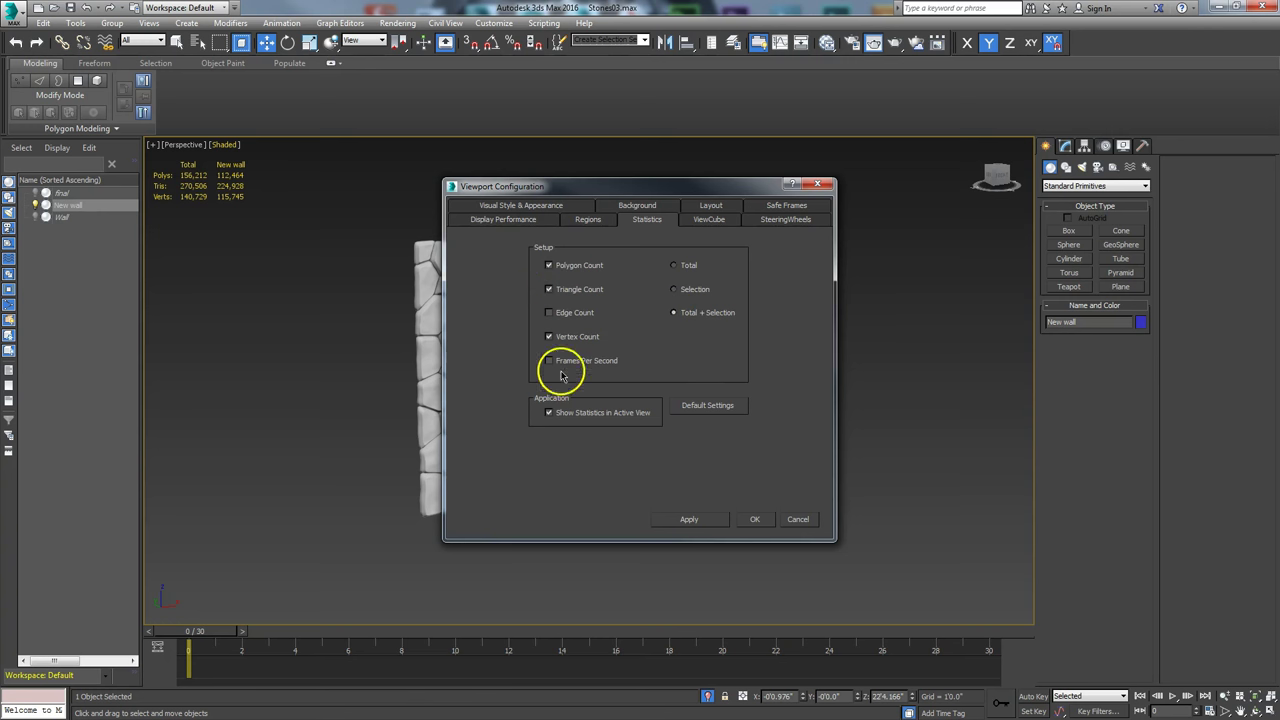
left_click(756, 520)
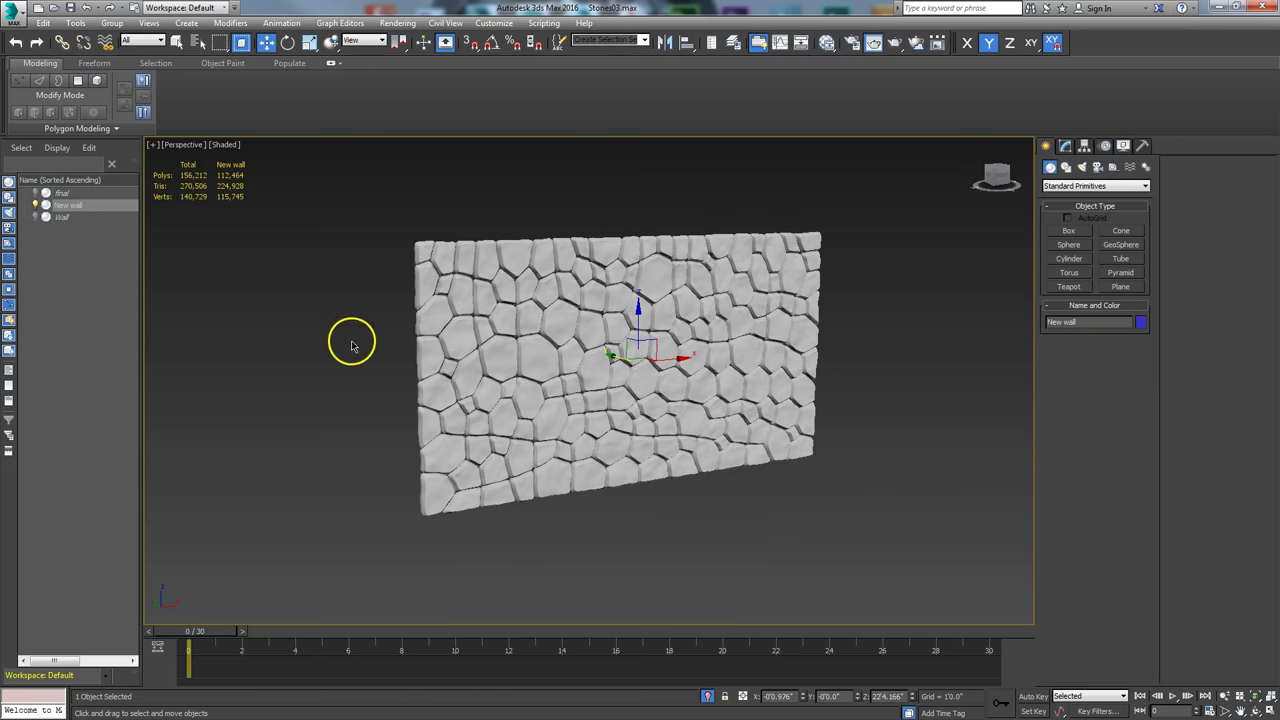
Step: Deselect and reselect New wall to compare the statistics, and check its mesh density with edged faces on and off
left_click(323, 333)
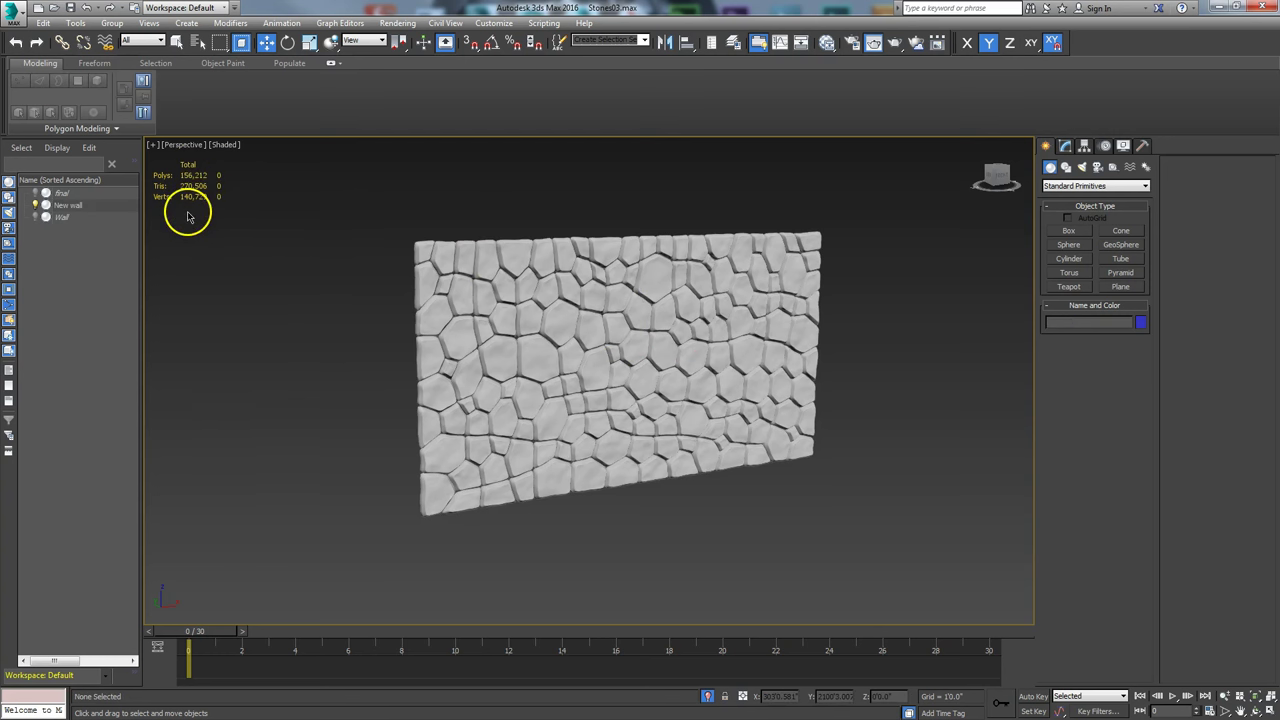
left_click(470, 285)
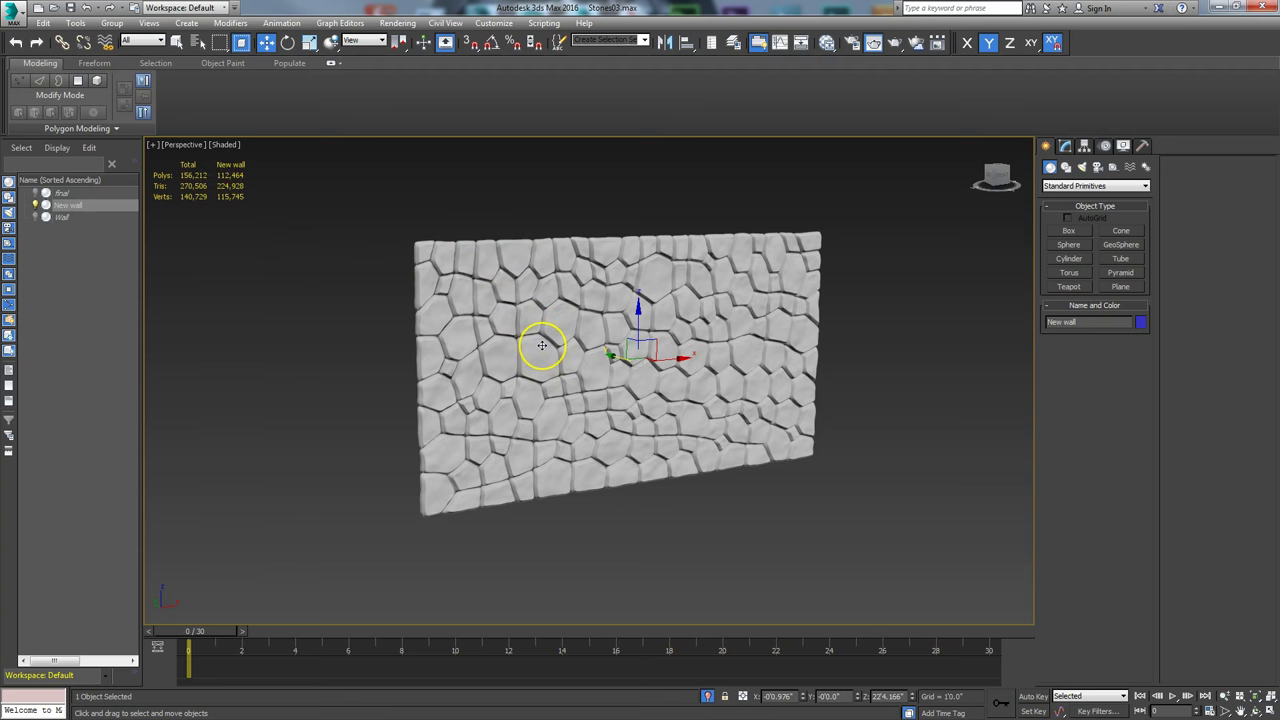
key("F4")
scroll(550, 352, "up", 3)
mouse_move(563, 360)
middle_mouse_down()
mouse_move(580, 389)
mouse_move(584, 376)
middle_mouse_up()
key("F4")
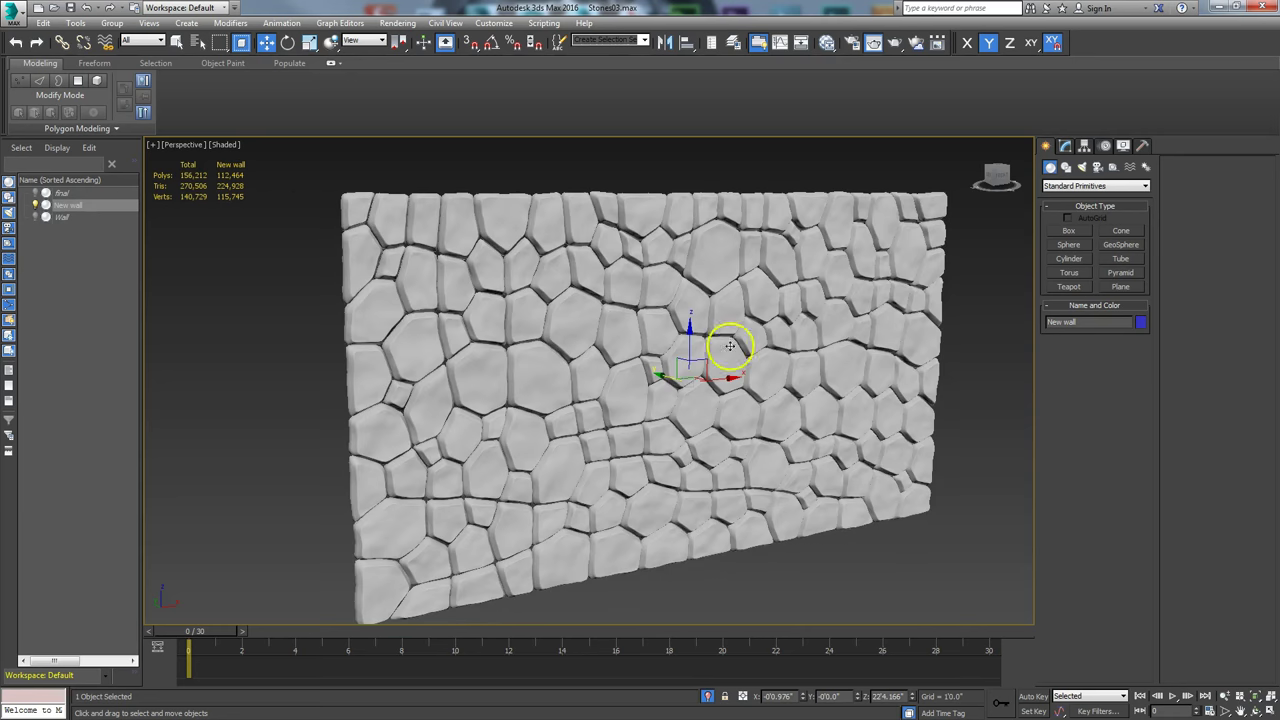
Step: Add a ProOptimizer modifier directly above New wall's Editable Poly base and reduce its Vertex % to 20
left_click(1065, 146)
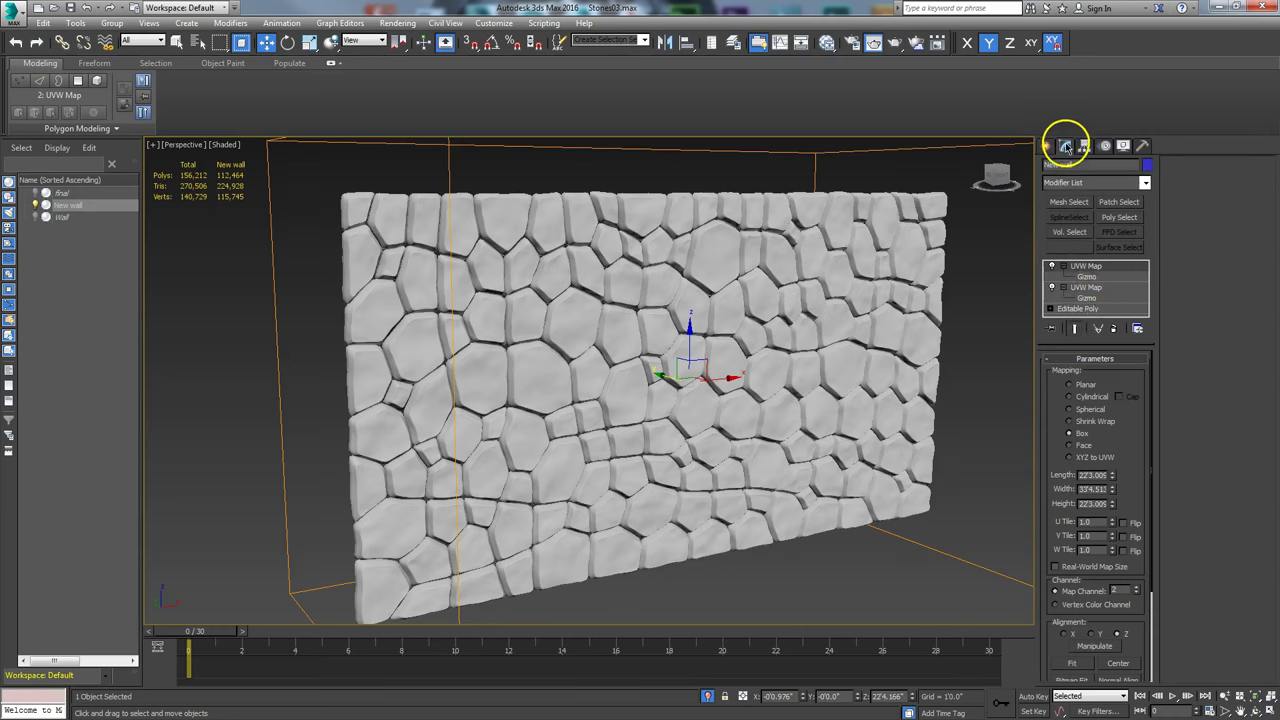
left_click(1078, 308)
left_click(1144, 184)
left_click_drag(1143, 214, 1136, 425)
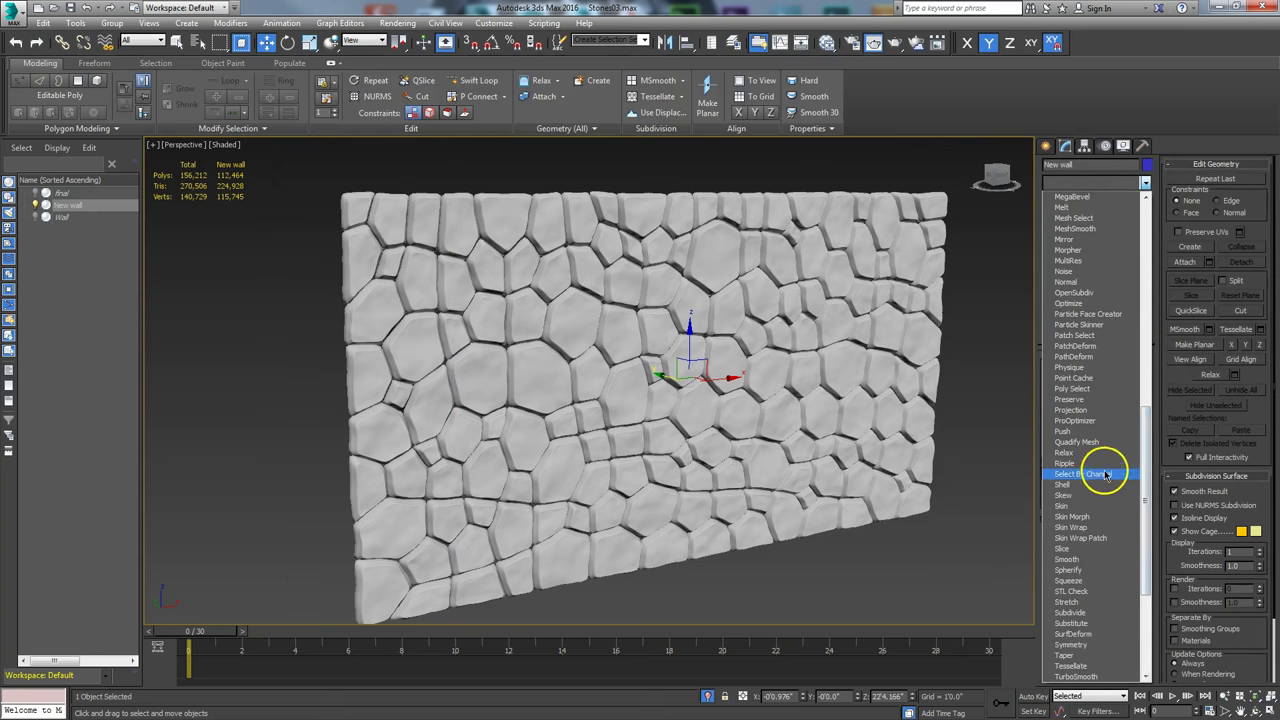
left_click(1076, 420)
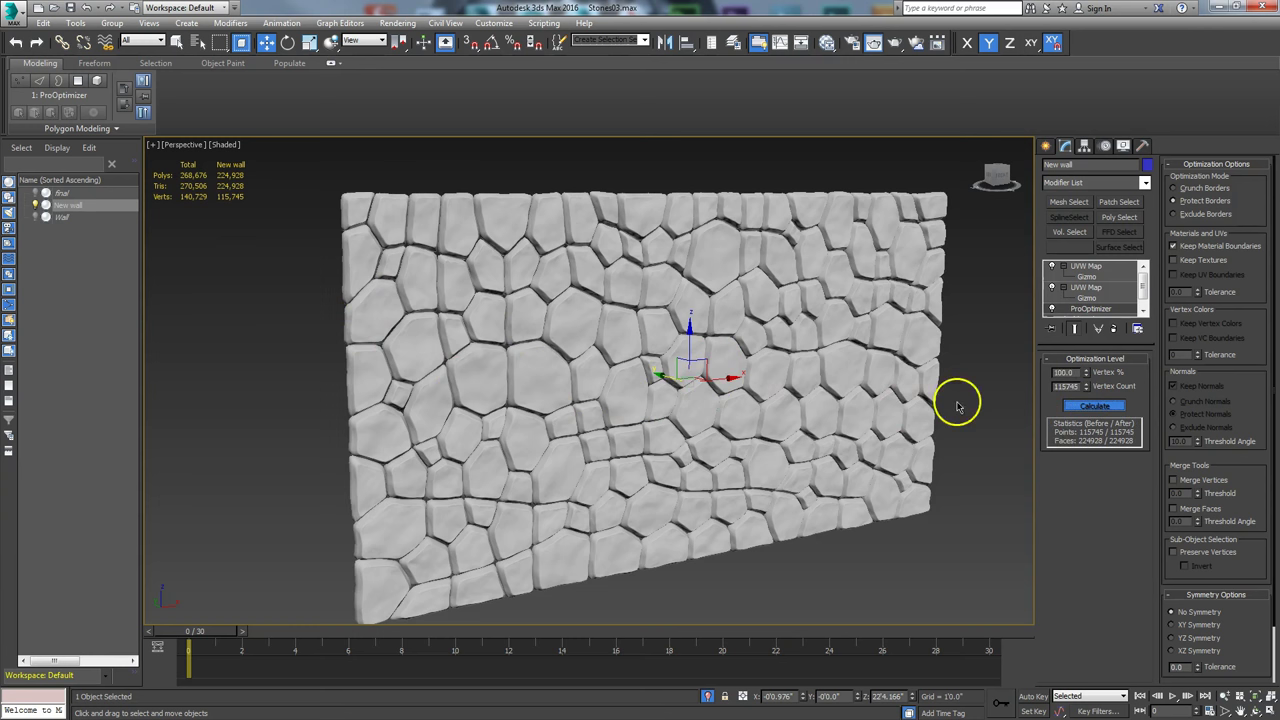
left_click_drag(1077, 372, 1022, 376)
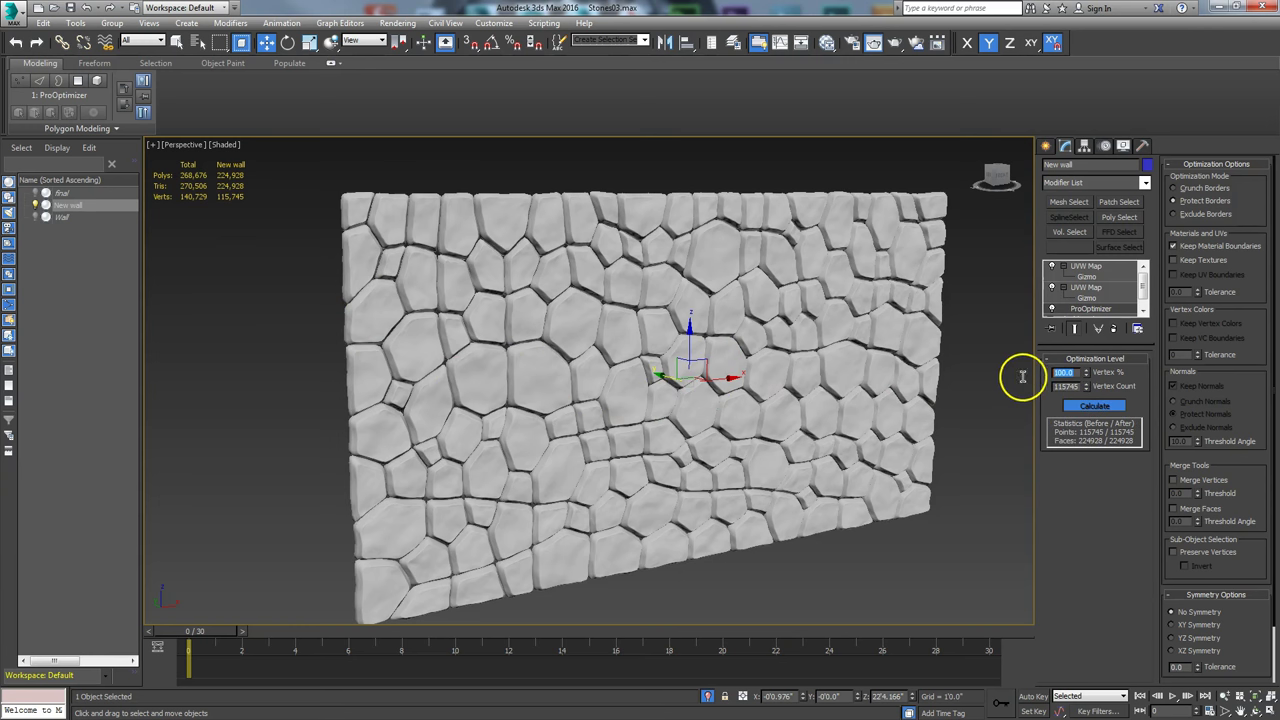
key("Return")
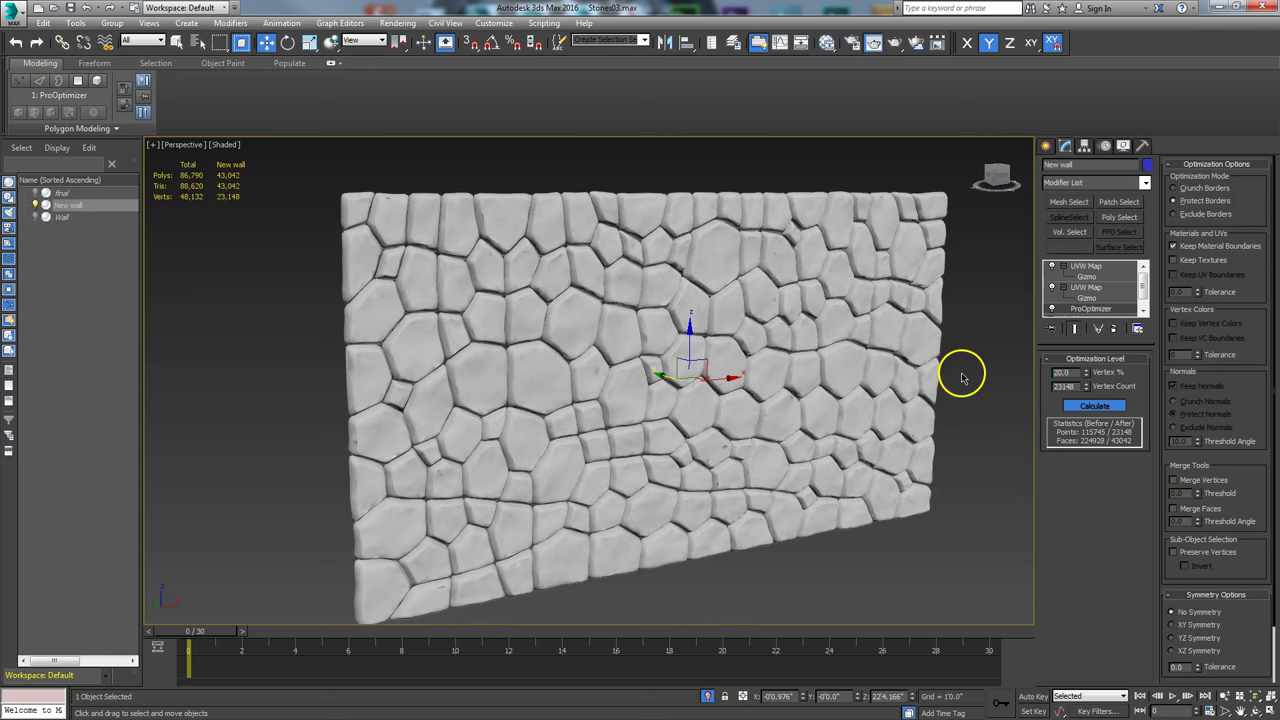
Step: Inspect the optimized wall's triangulation up close with edged faces on, and return to plain shading
key("F4")
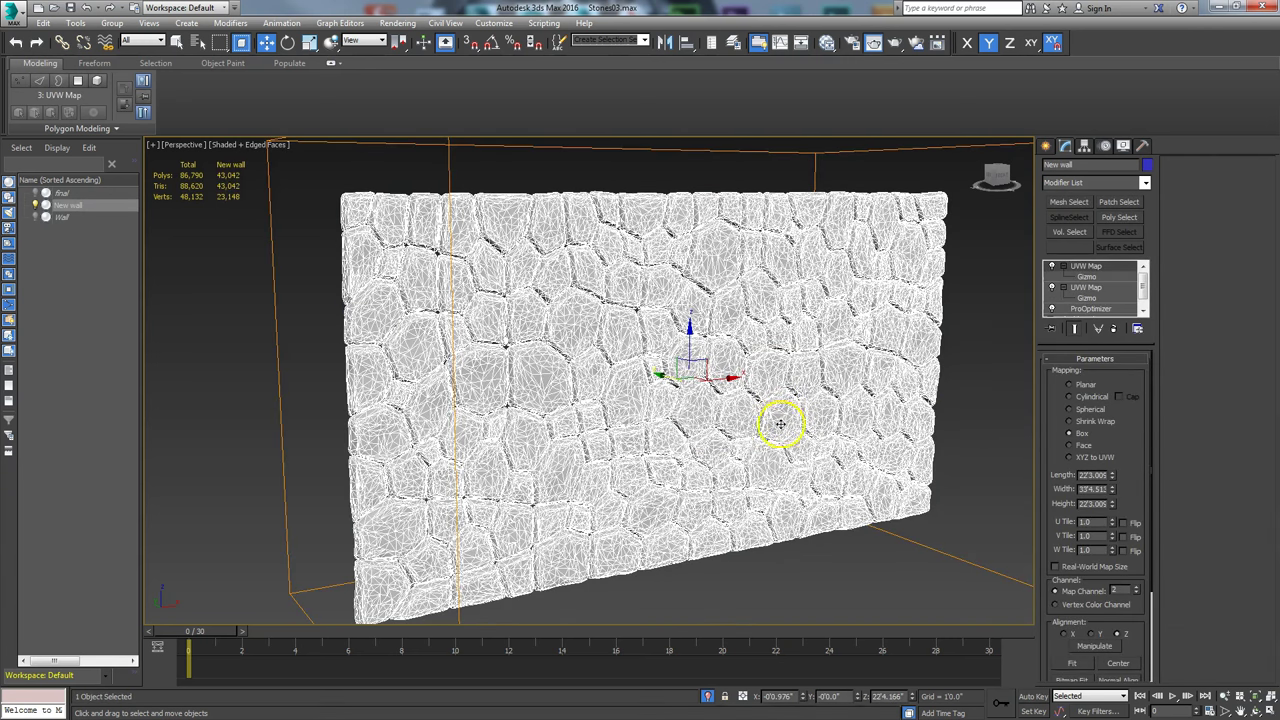
scroll(717, 396, "up", 3)
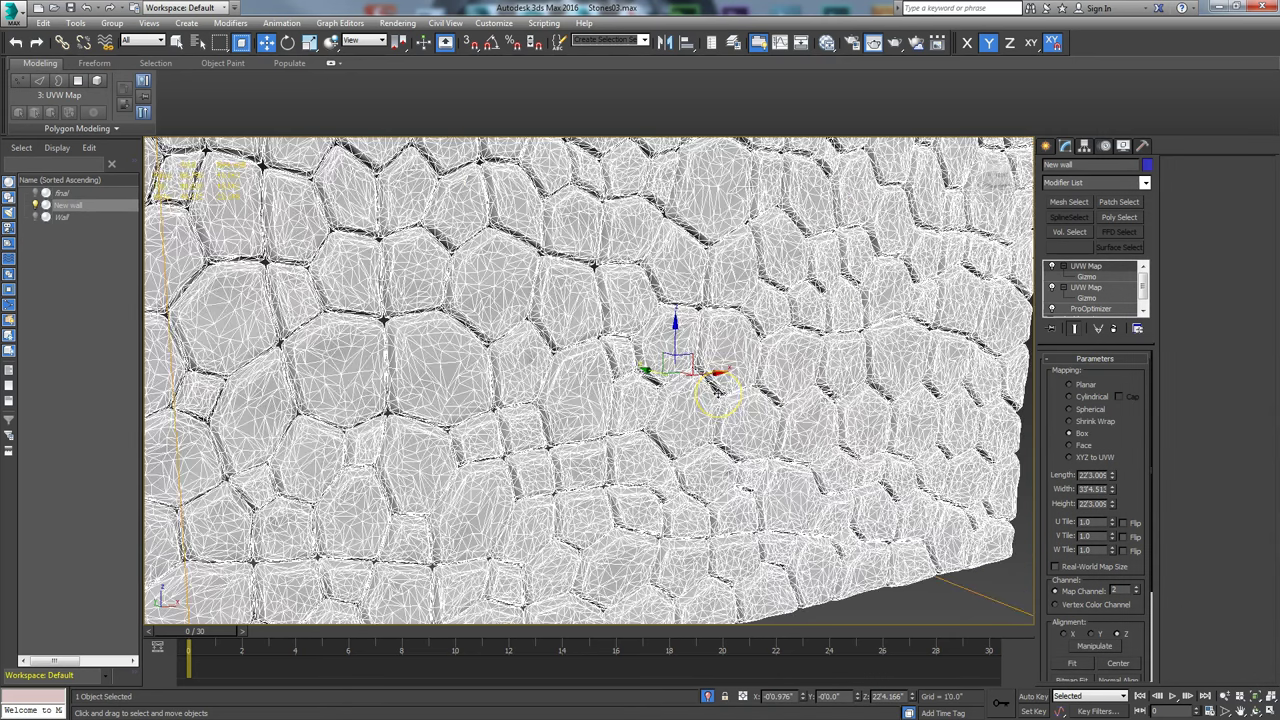
scroll(717, 396, "down", 4)
key("F4")
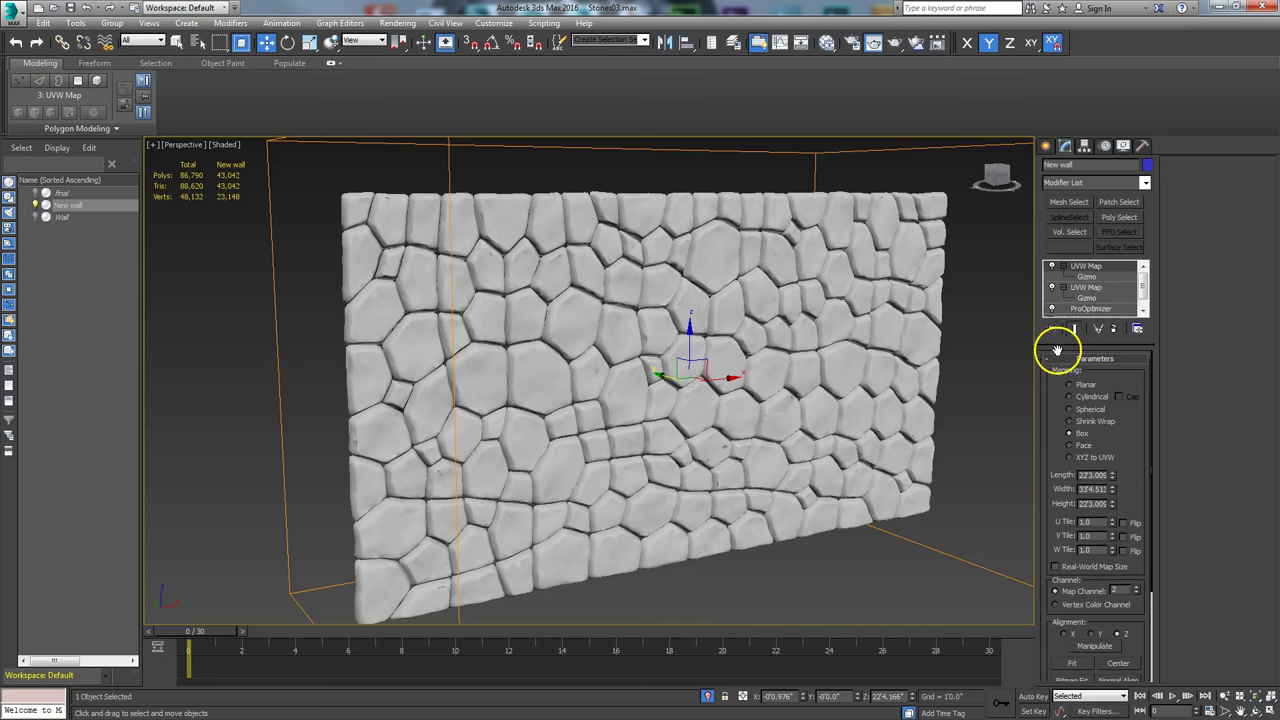
Step: Enlarge the modifier stack, try a ProOptimizer Vertex % of 10, and undo that reduction
left_click_drag(1052, 340, 1057, 381)
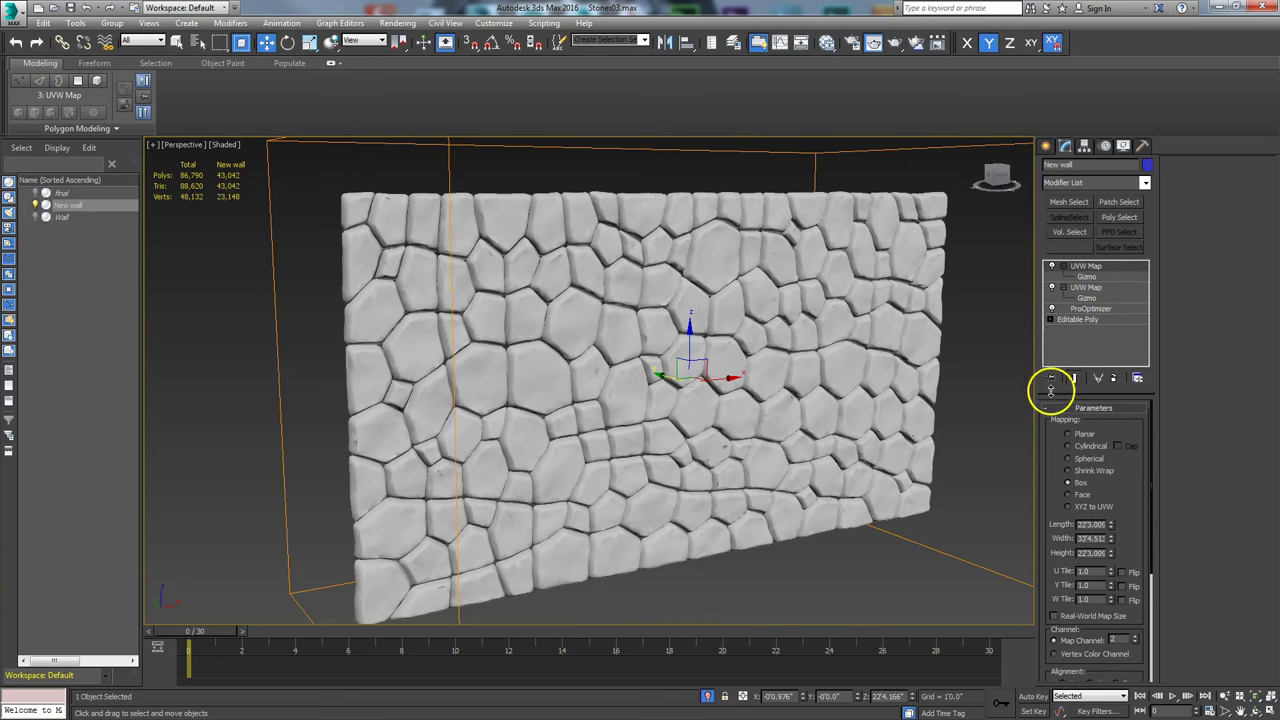
left_click(1082, 309)
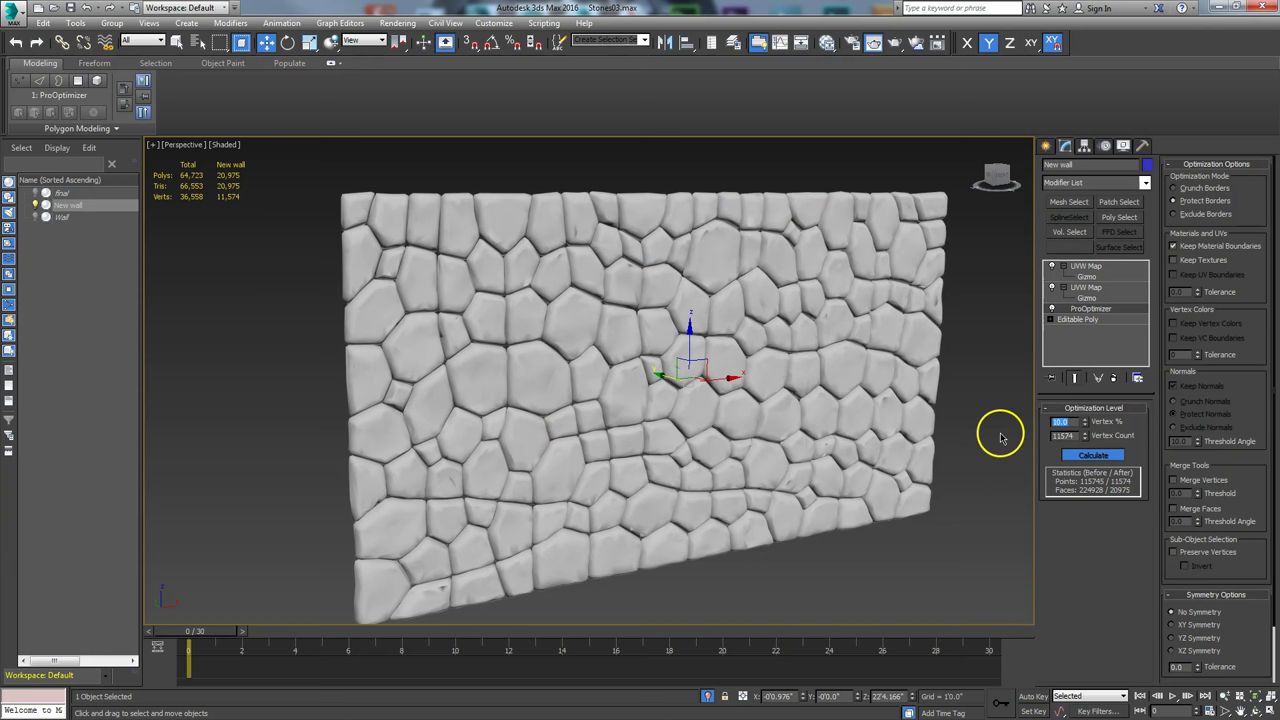
key("ctrl+z")
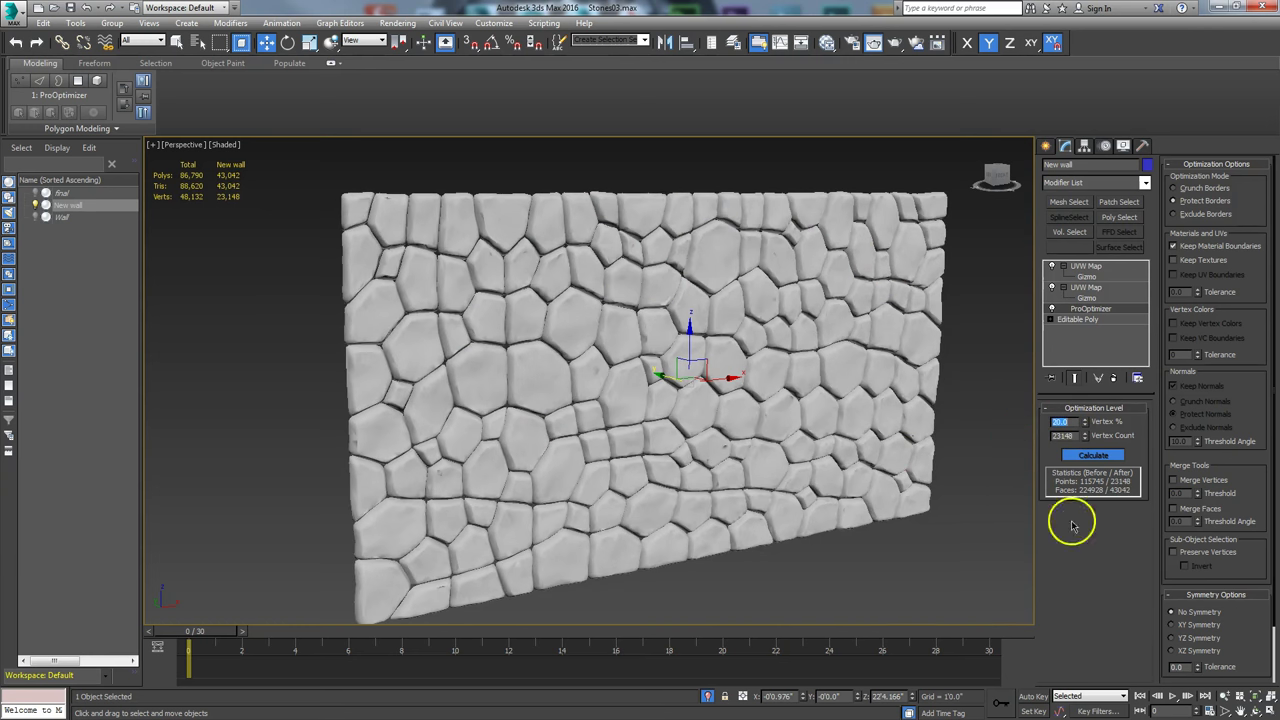
Step: Examine the optimized wall from a slightly different angle, with no modifier active and edged faces on and off
left_click(1256, 709)
left_click_drag(560, 380, 532, 394)
left_click(1047, 145)
key("w")
left_click(254, 303)
left_click(400, 277)
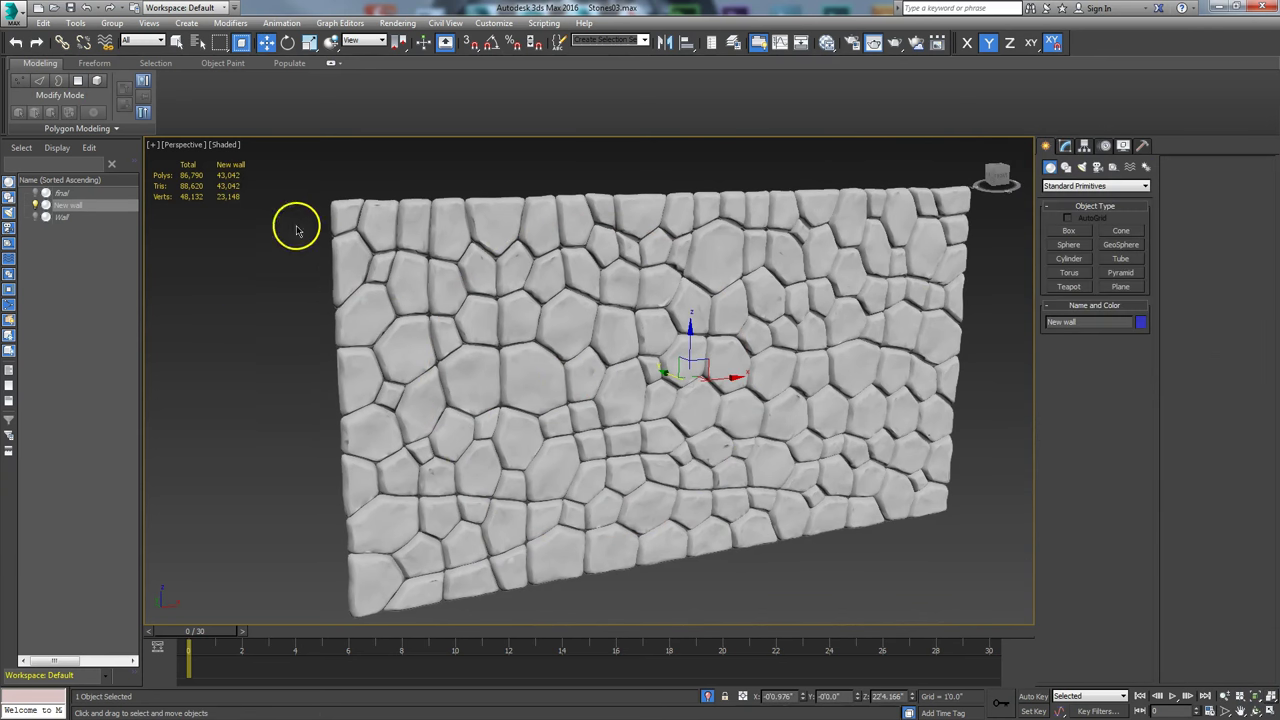
key("F4")
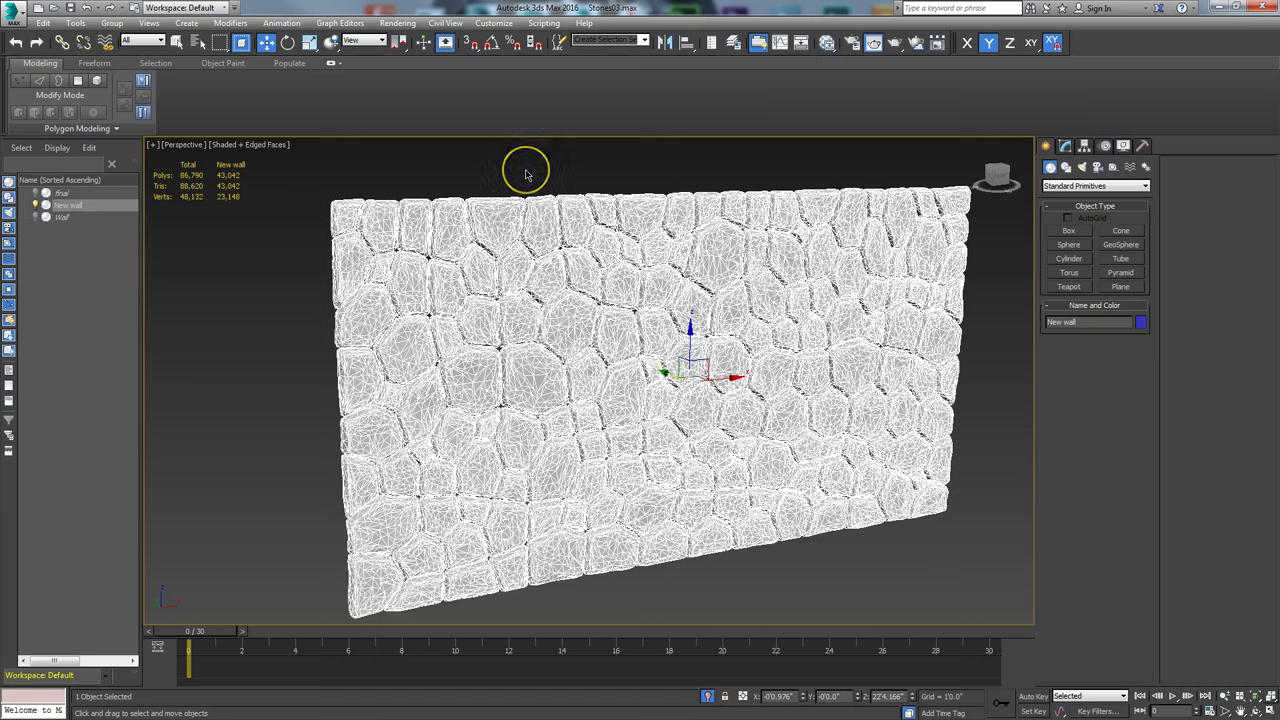
key("F4")
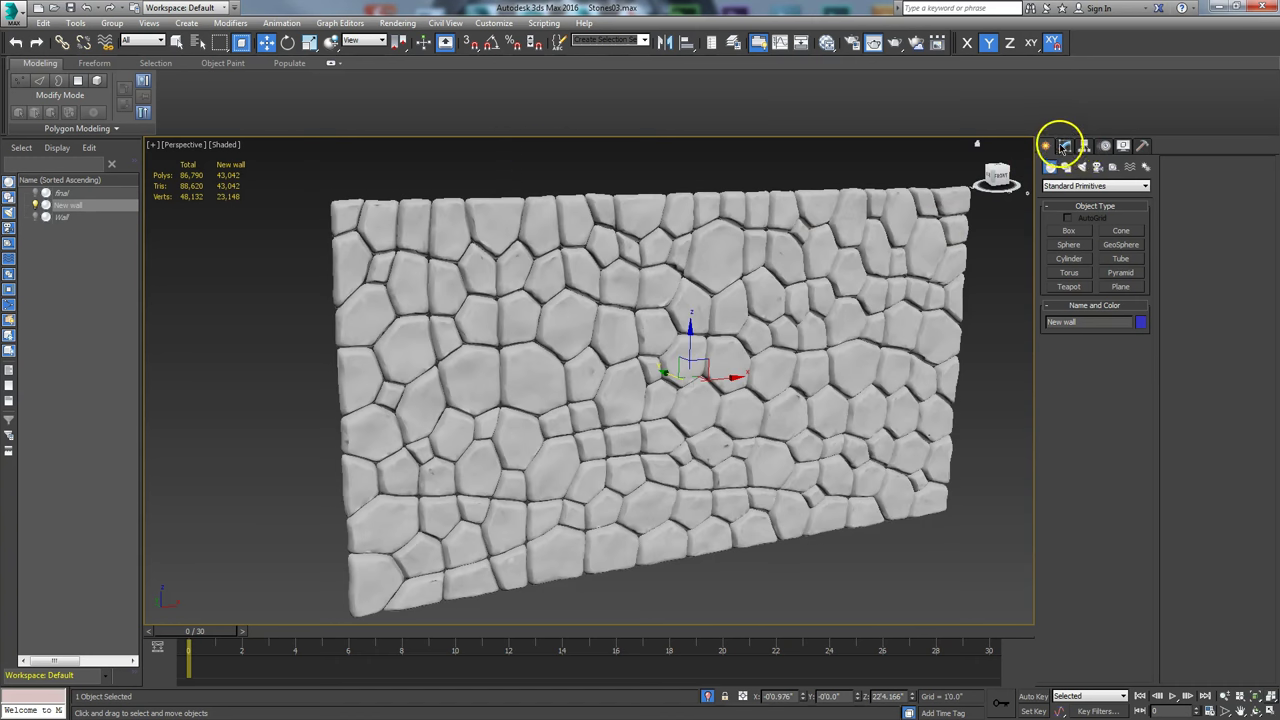
Step: Collapse New wall's modifier stack down to the ProOptimizer, keeping both UVW Map modifiers above the base
left_click(1065, 145)
left_click(1083, 267)
left_click(455, 357)
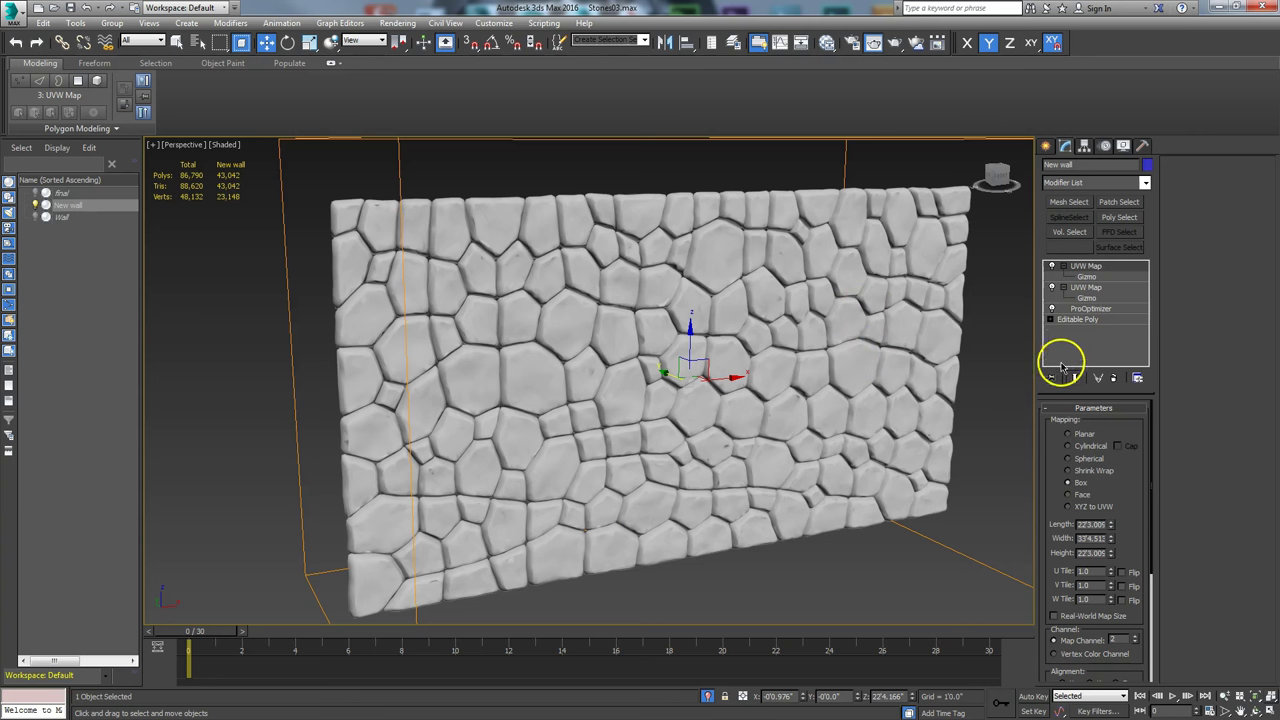
left_click(1085, 310)
right_click(1085, 312)
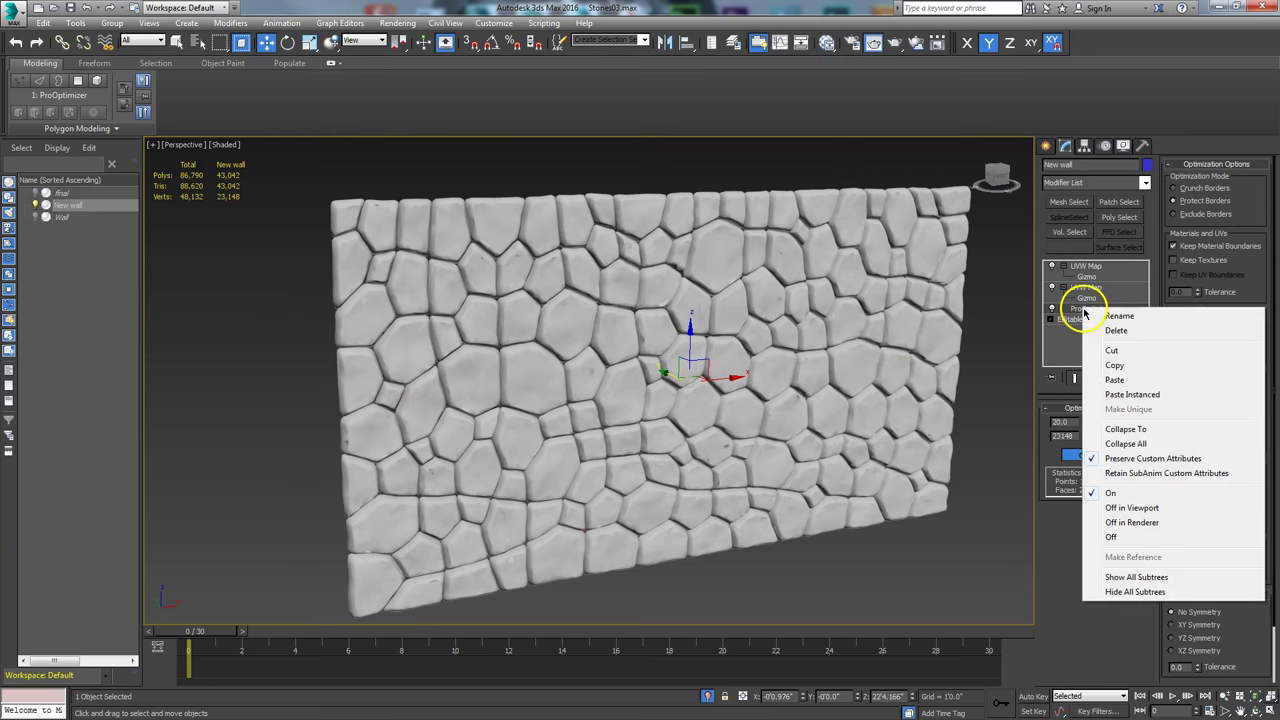
left_click(1122, 428)
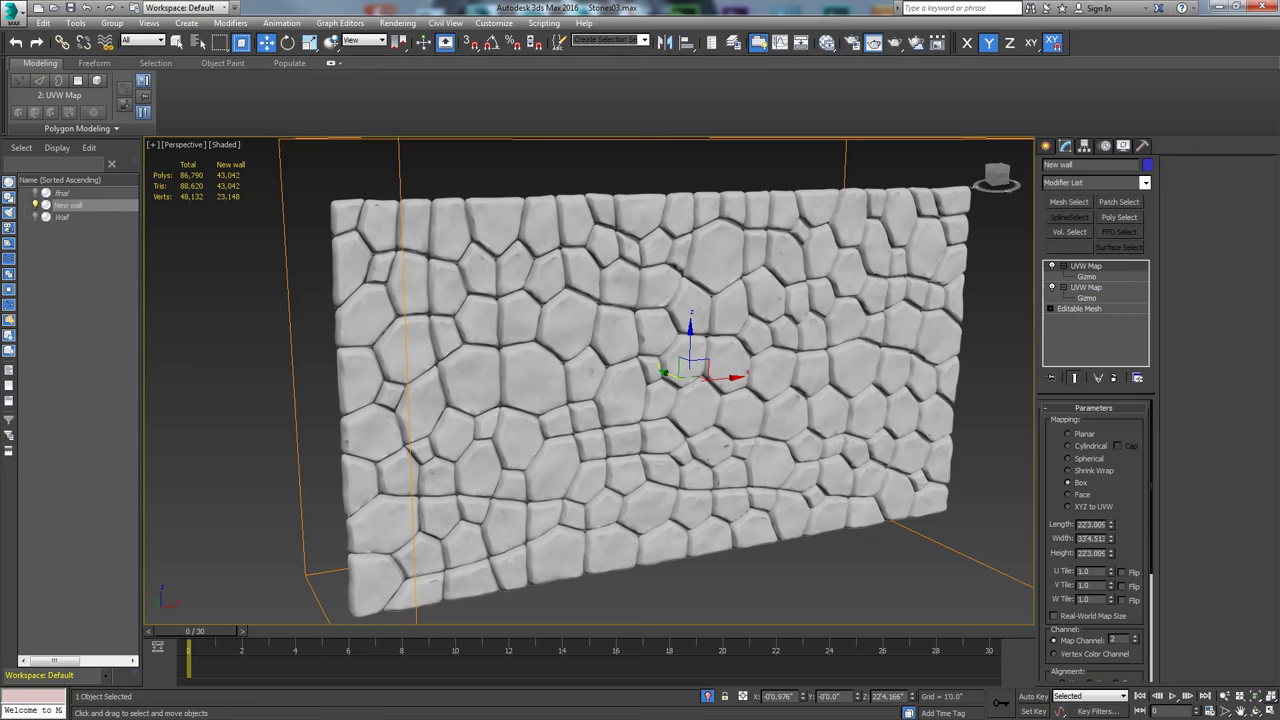
Step: Reopen the Slate Material Editor, minimize the cloned wall render, and open the parameters of the Map #103 Multi/Sub-Map
left_click(826, 42)
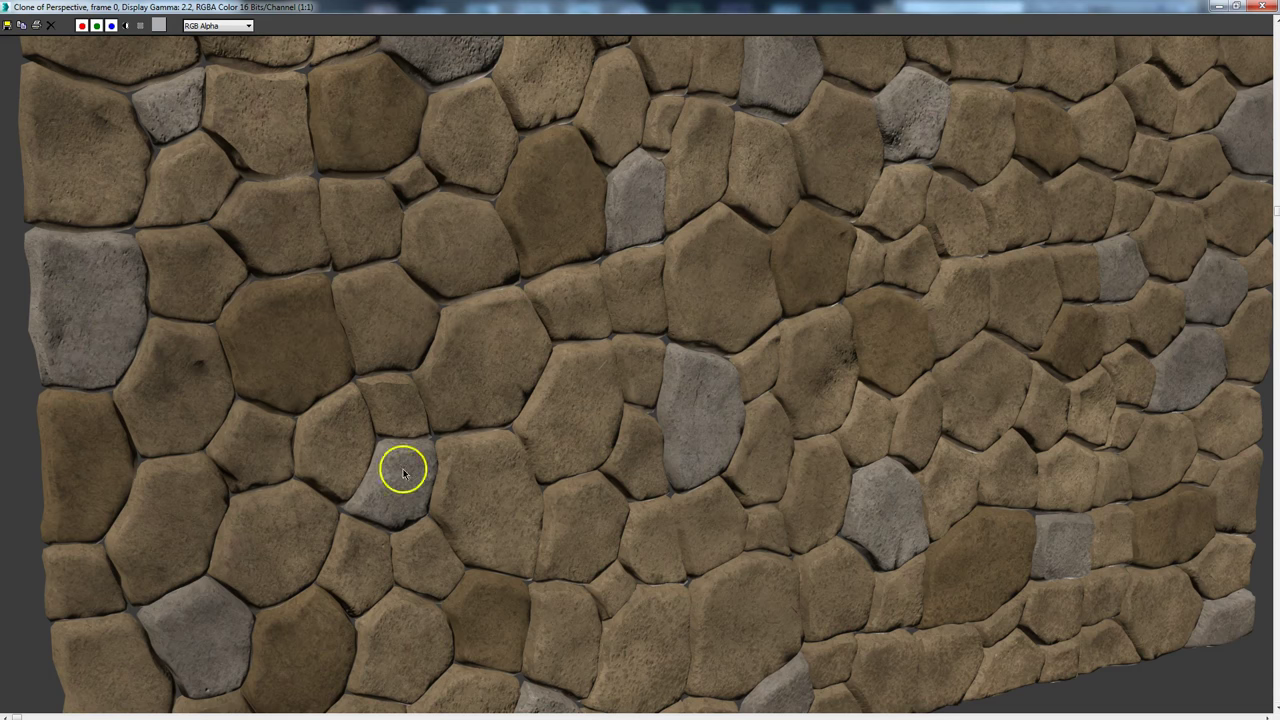
left_click(1219, 6)
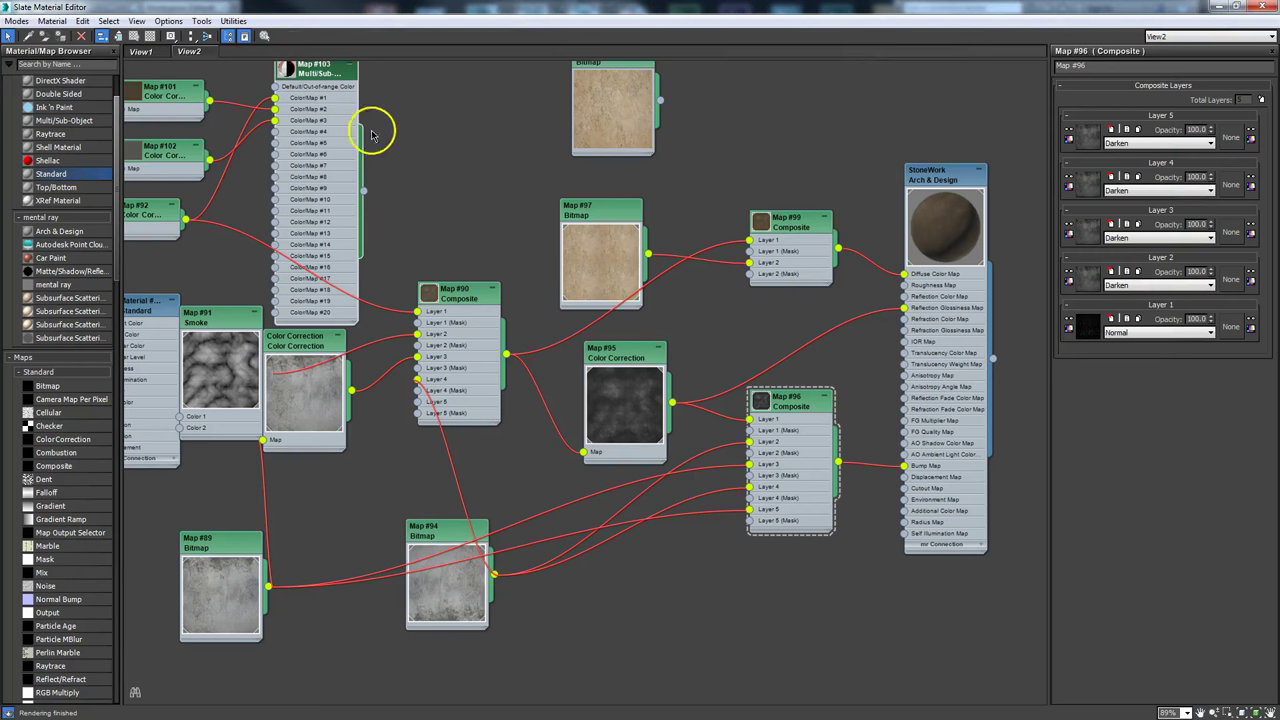
scroll(414, 257, "up", 1)
middle_click_drag(538, 230, 406, 186)
left_click_drag(406, 186, 444, 139)
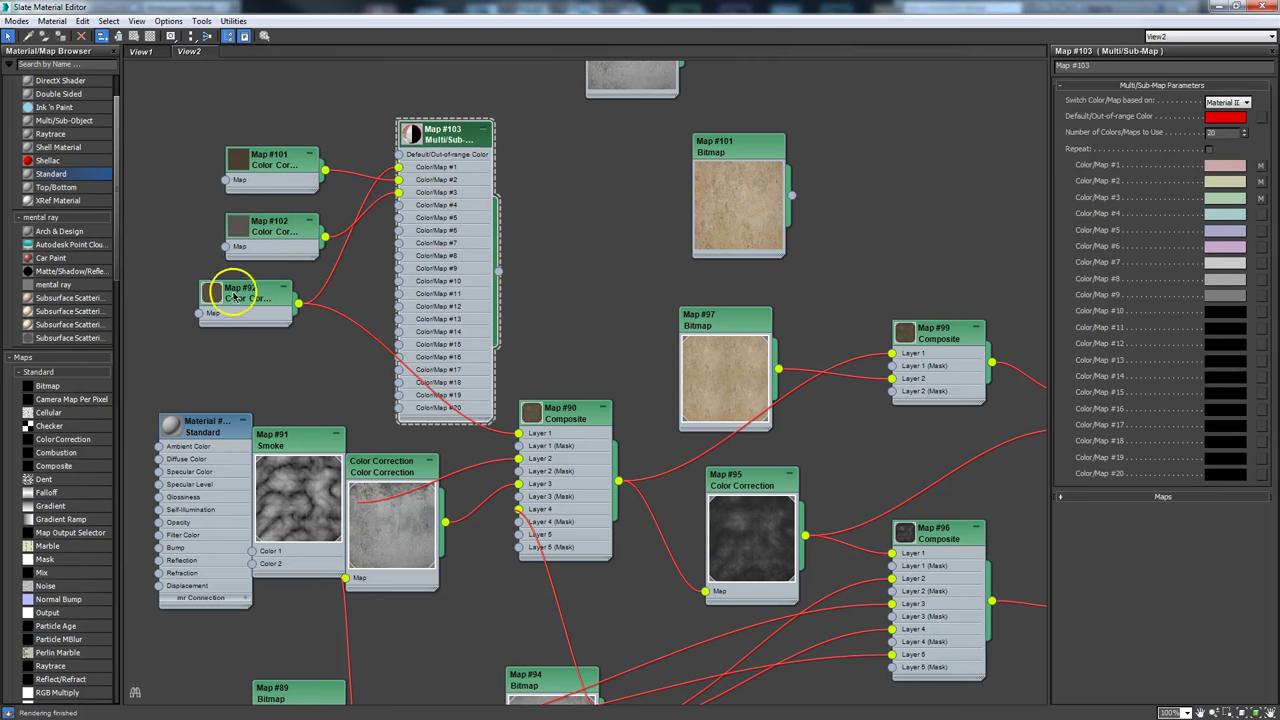
Step: Locate the Multi/Sub-Map in the map browser, shift the Map #101 node, and shrink the material editor into a floating window over the viewport
left_click_drag(116, 252, 87, 575)
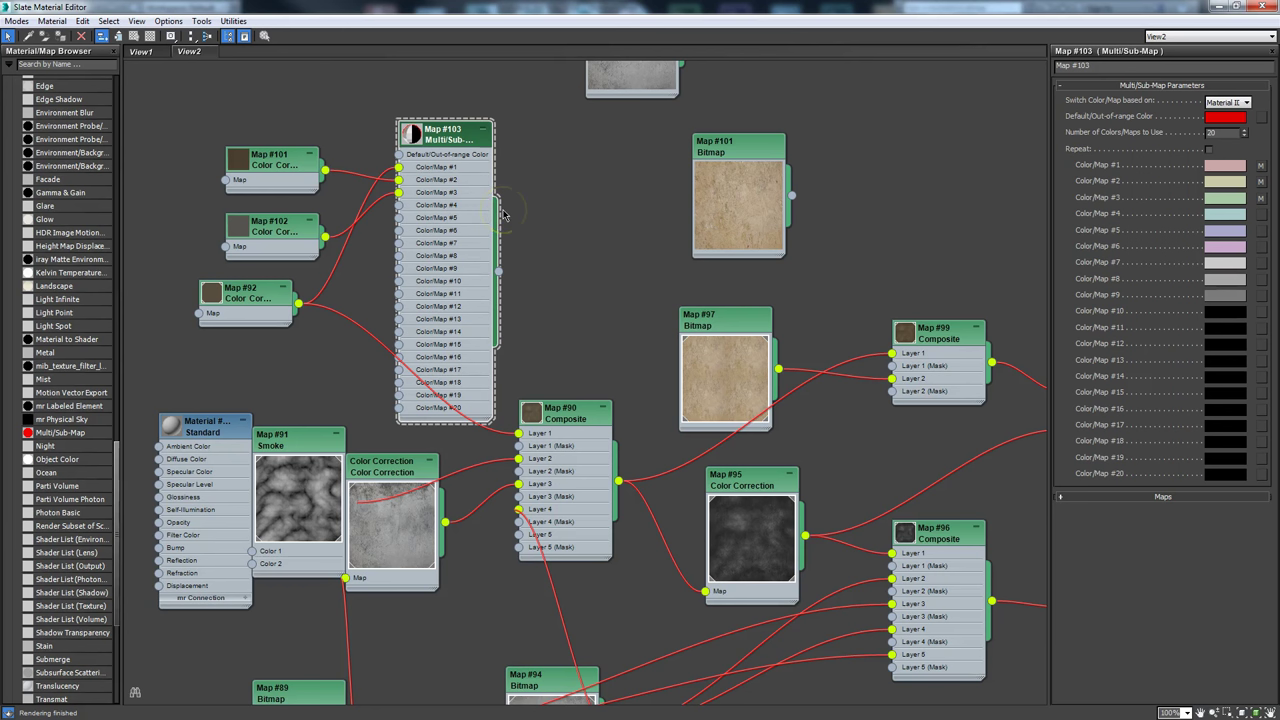
left_click_drag(294, 166, 266, 153)
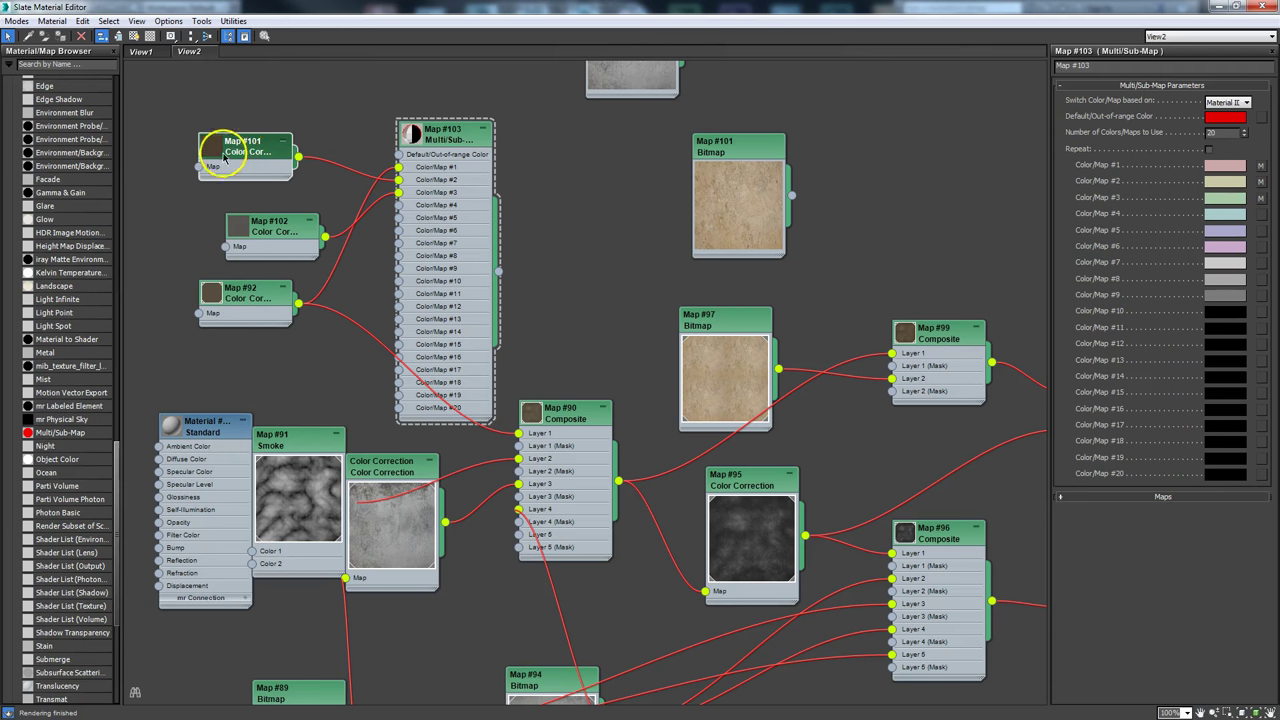
left_click(1238, 7)
left_click_drag(798, 112, 639, 64)
Step: Open the Map #101 Color Correction parameters and stack the Map #101, #102 and #92 nodes beside Map #103
double_click(203, 216)
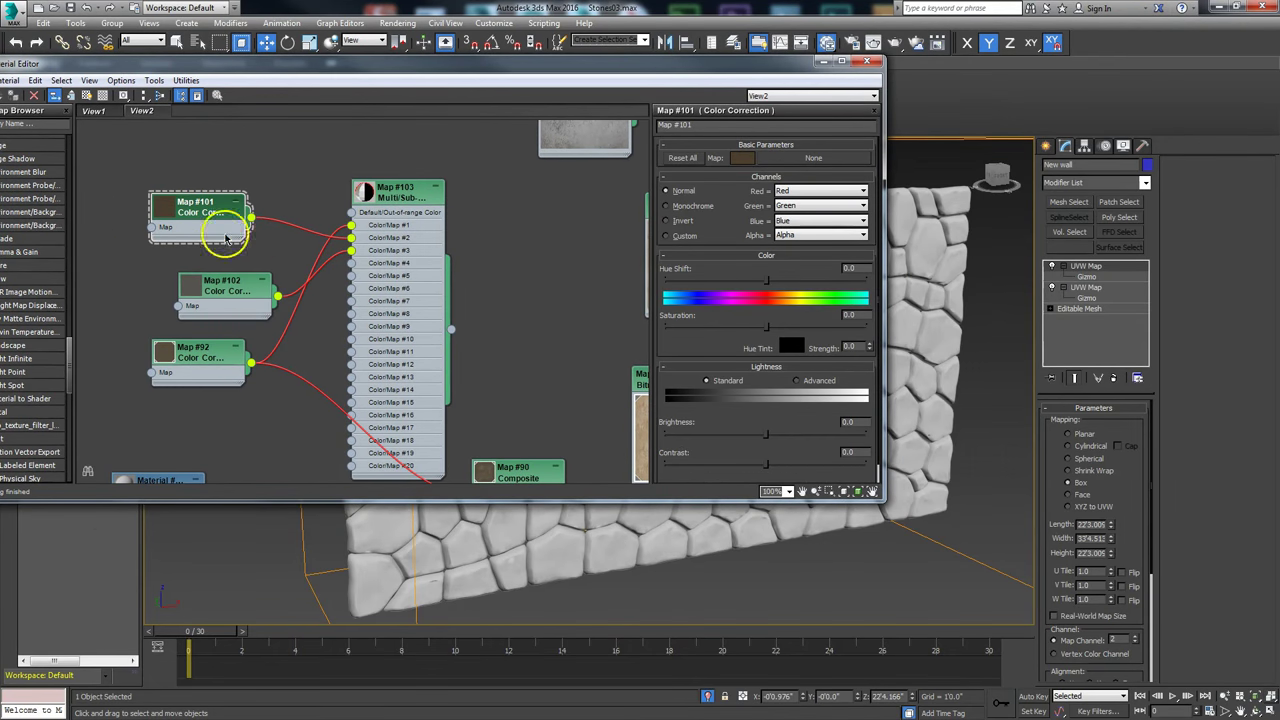
left_click_drag(226, 207, 226, 180)
left_click_drag(221, 289, 195, 249)
left_click_drag(213, 349, 199, 322)
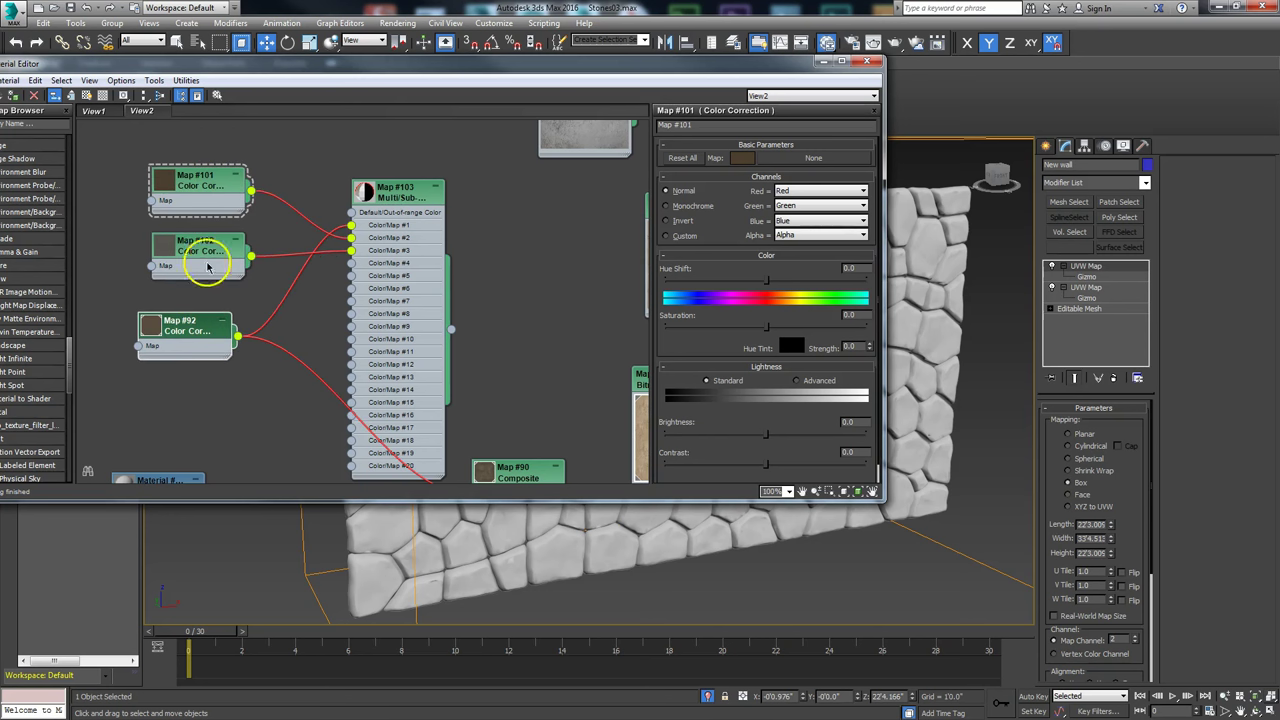
Step: Enlarge the previews of the Map #101, #102 and #92 Color Correction nodes and spread them out beside the Multi/Sub-Map
double_click(171, 194)
left_click_drag(166, 177, 165, 143)
middle_click_drag(228, 268, 303, 334)
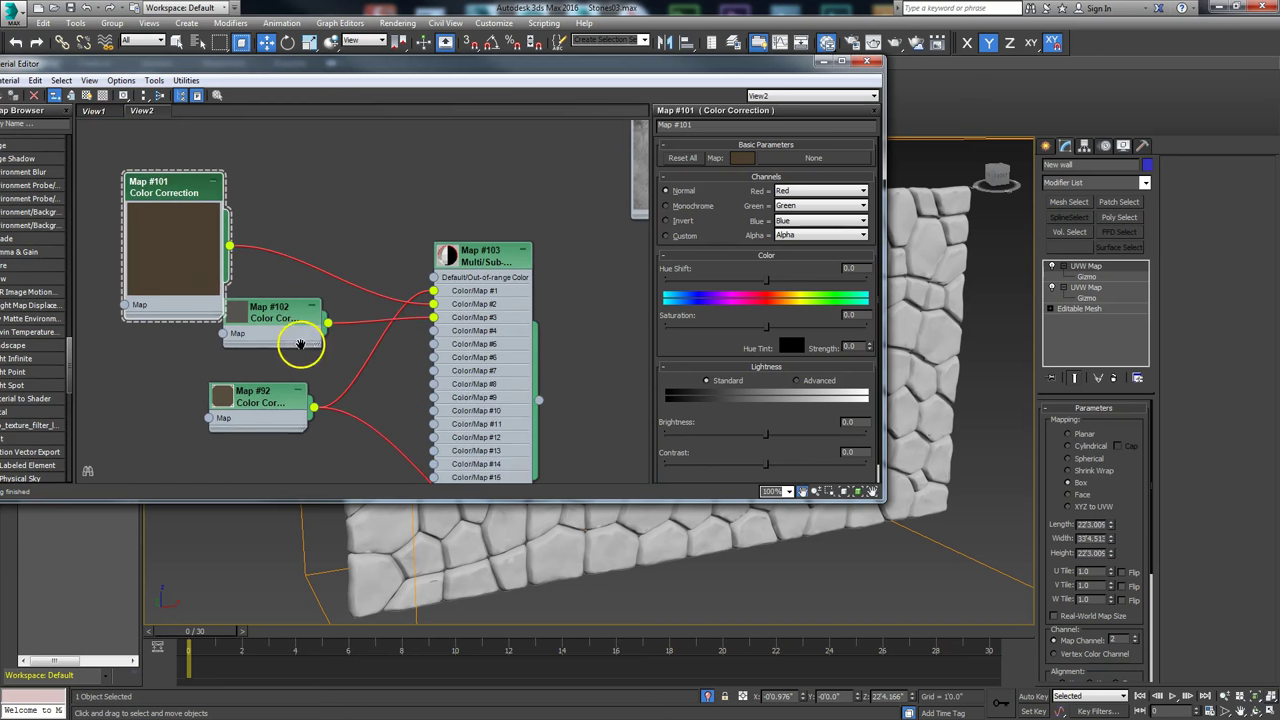
left_click_drag(171, 177, 165, 147)
double_click(232, 294)
left_click_drag(232, 298, 232, 199)
left_click(220, 385)
double_click(221, 385)
left_click_drag(264, 373, 178, 345)
left_click_drag(160, 132, 175, 197)
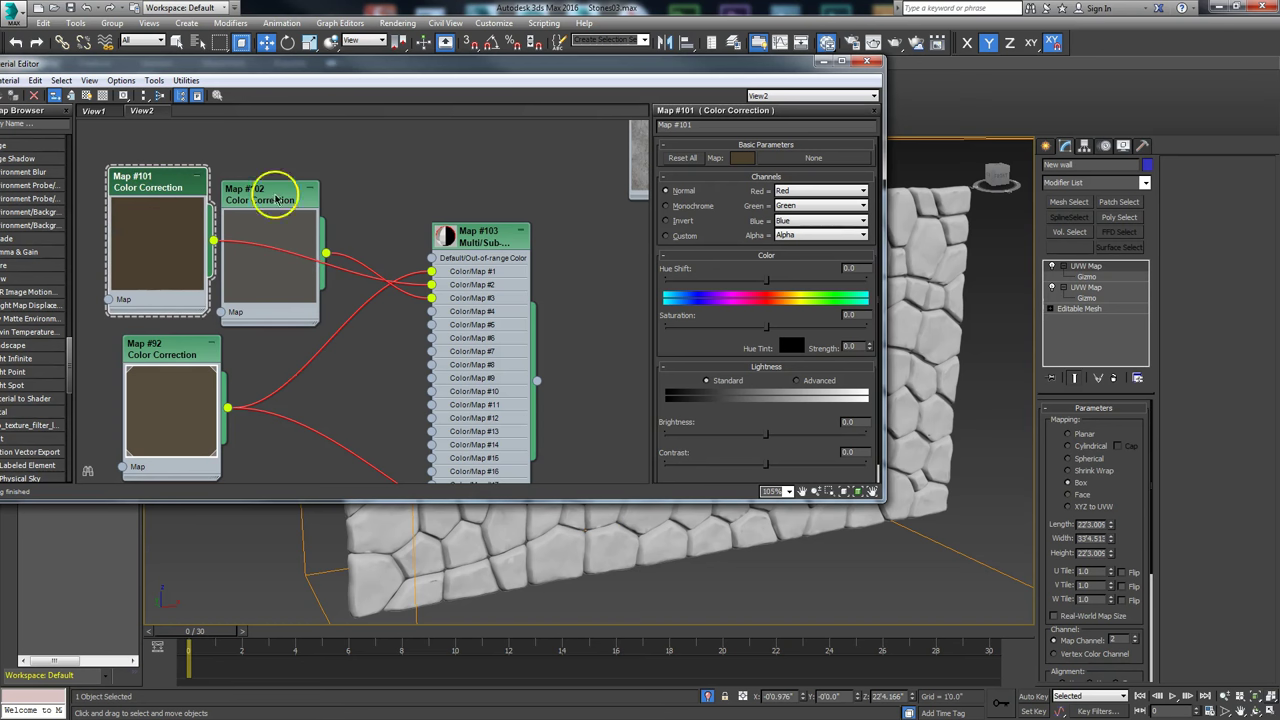
Step: Connect the Map #103 Multi/Sub-Map output to Layer 1 of the Map #90 Composite
scroll(351, 366, "down", 2)
middle_click_drag(351, 366, 264, 321)
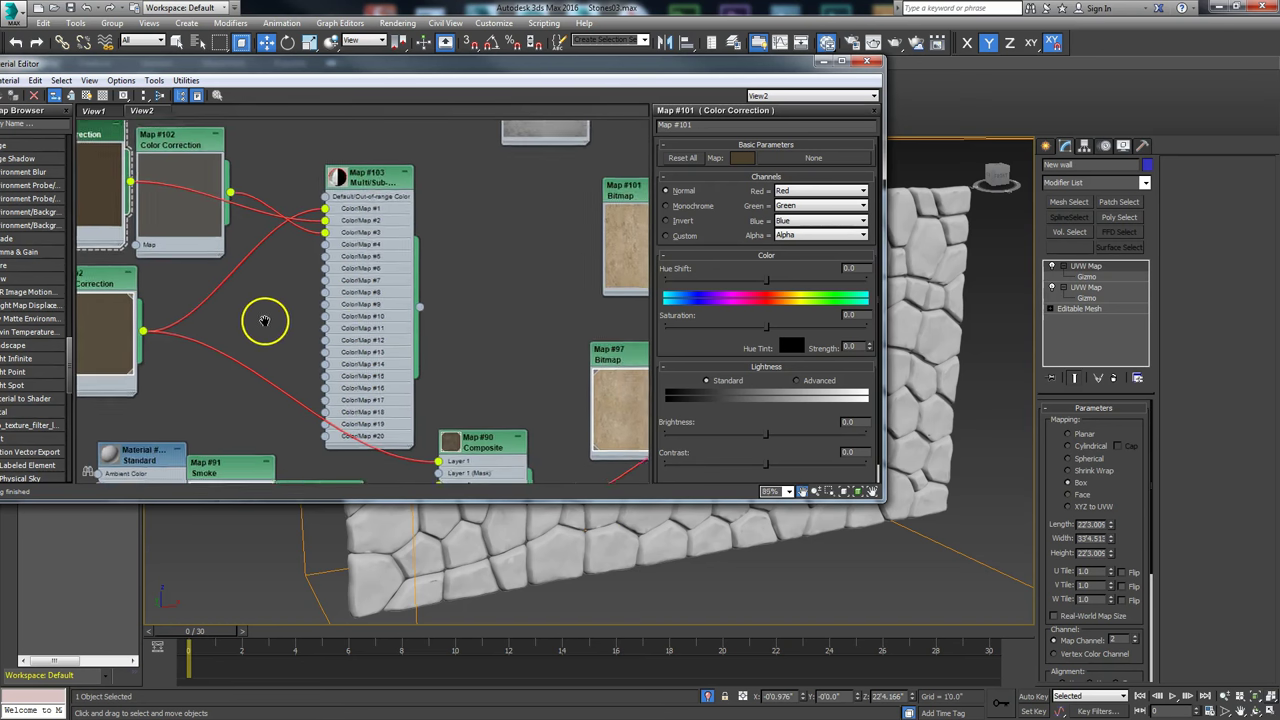
middle_click_drag(434, 303, 418, 245)
left_click_drag(393, 220, 412, 362)
middle_click_drag(454, 217, 574, 331)
scroll(574, 331, "up", 1)
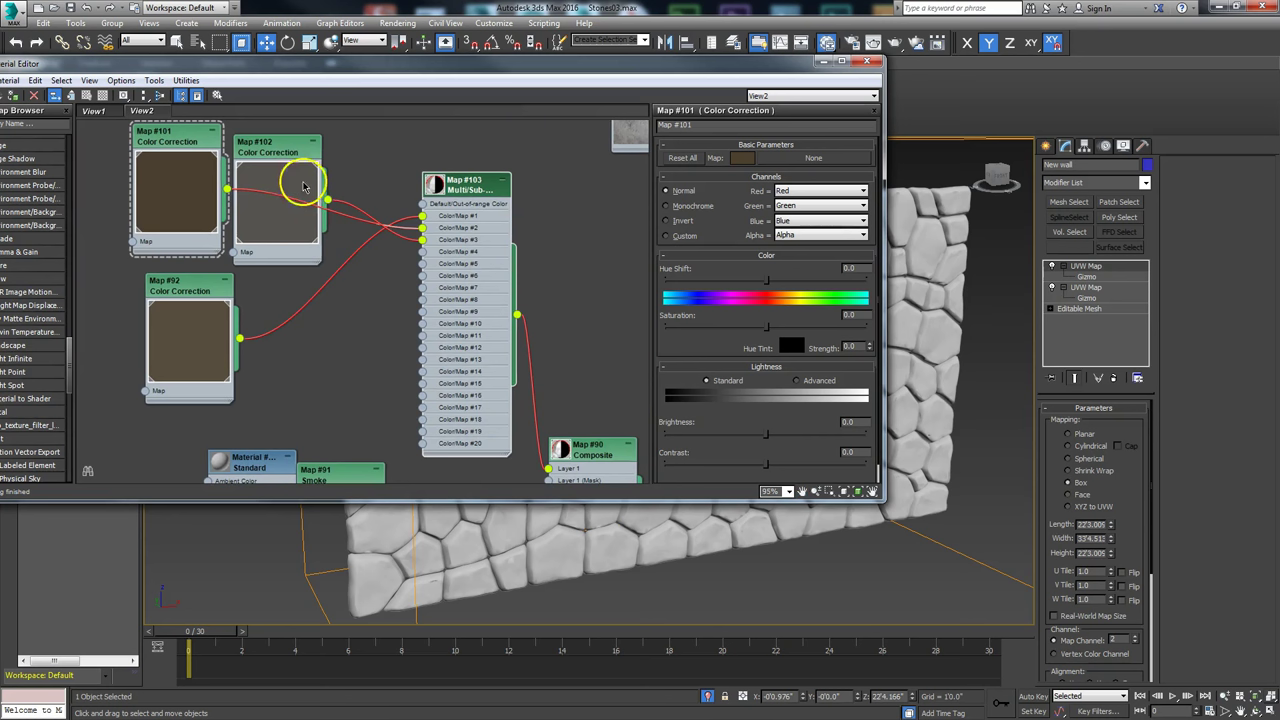
Step: Rearrange the Color Corrections with Map #92 above Map #101 and #102, review the whole node network, and minimize the material editor
left_click_drag(309, 165, 333, 291)
left_click_drag(210, 128, 180, 130)
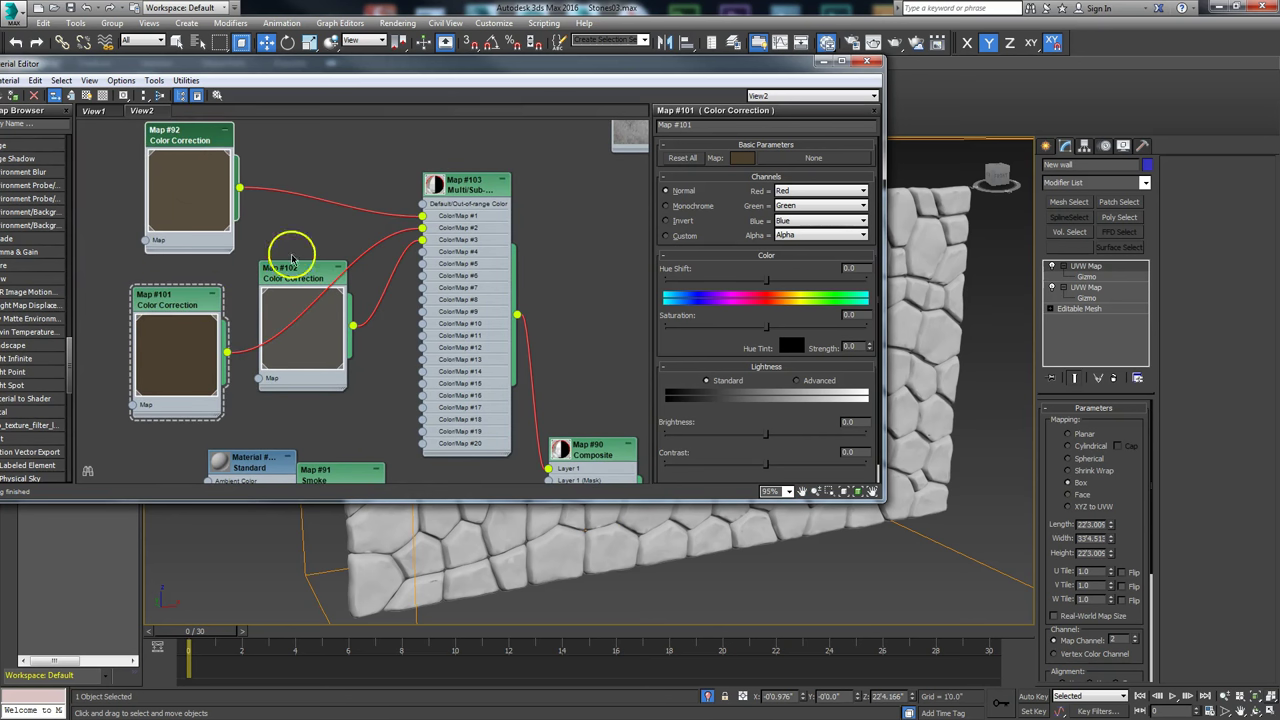
left_click_drag(201, 318, 201, 292)
scroll(455, 245, "down", 4)
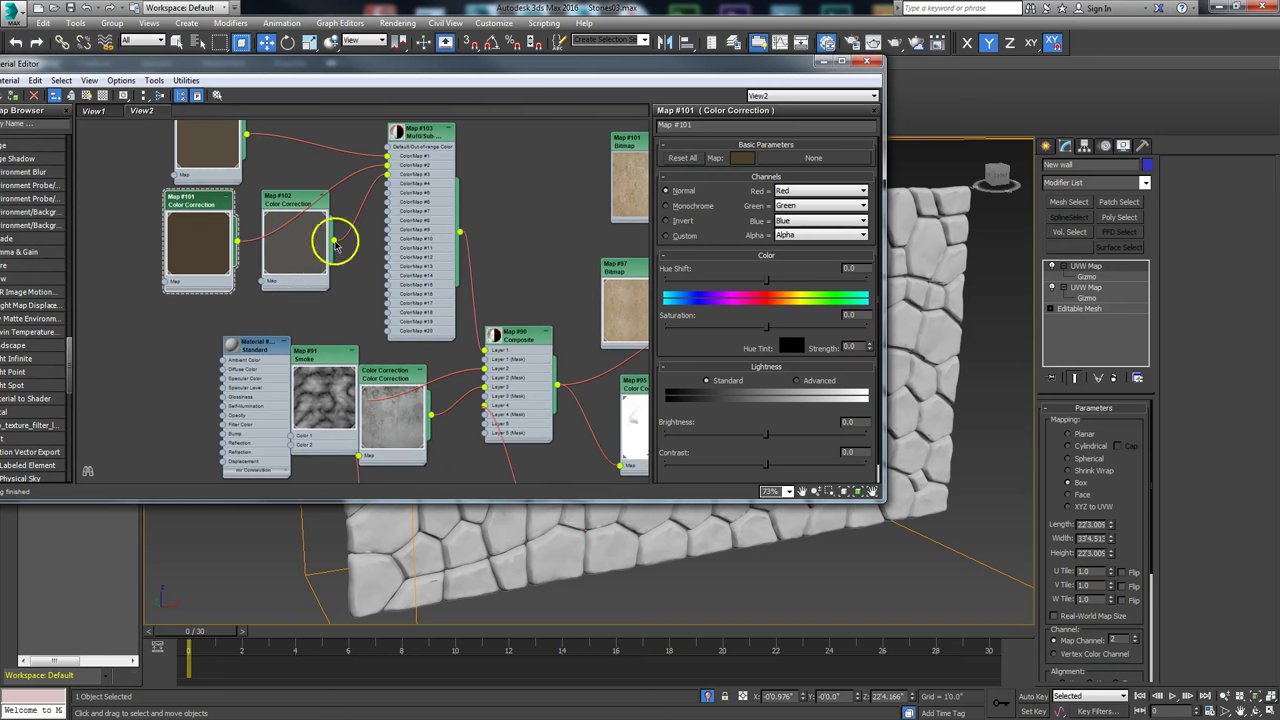
middle_click_drag(578, 335, 523, 329)
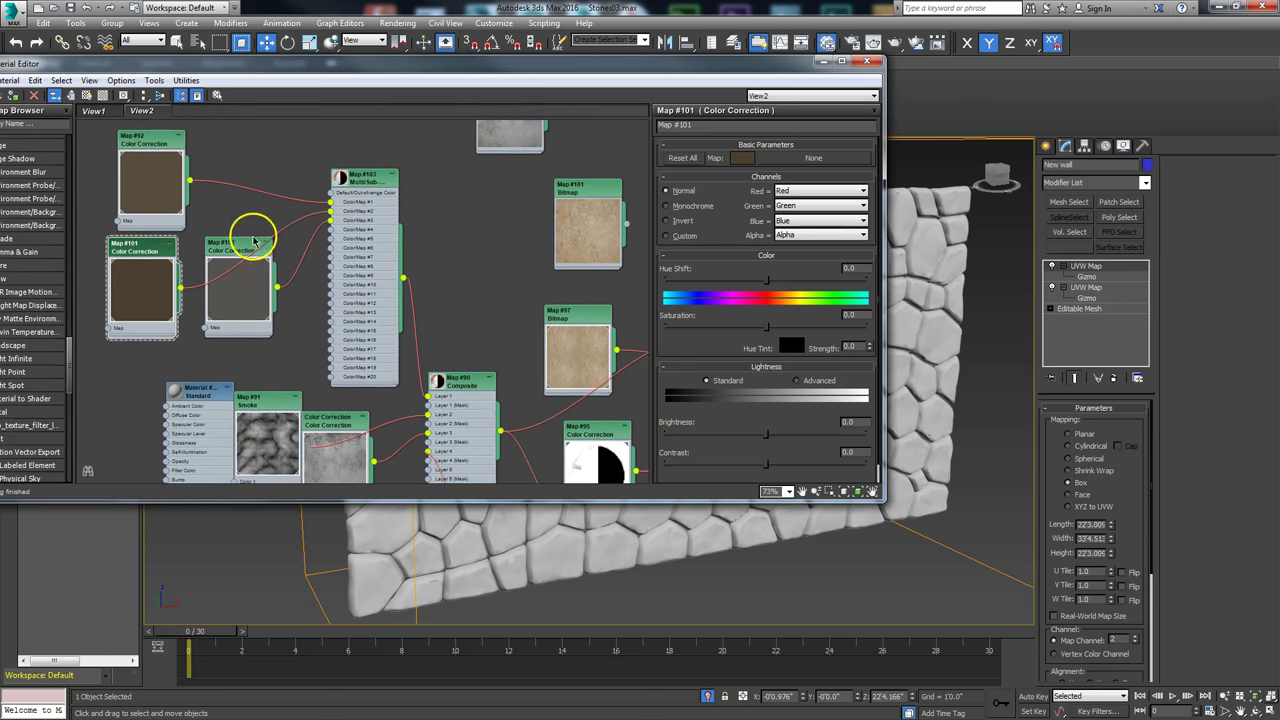
scroll(470, 295, "down", 5)
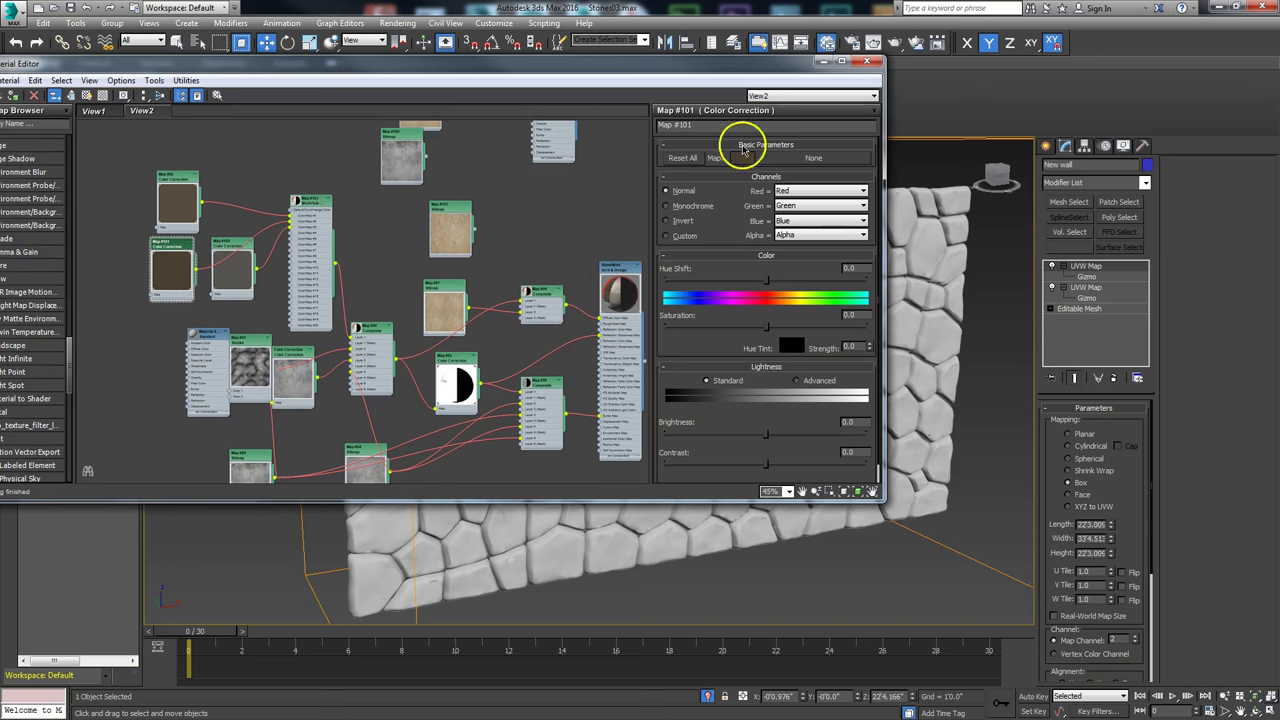
left_click(822, 62)
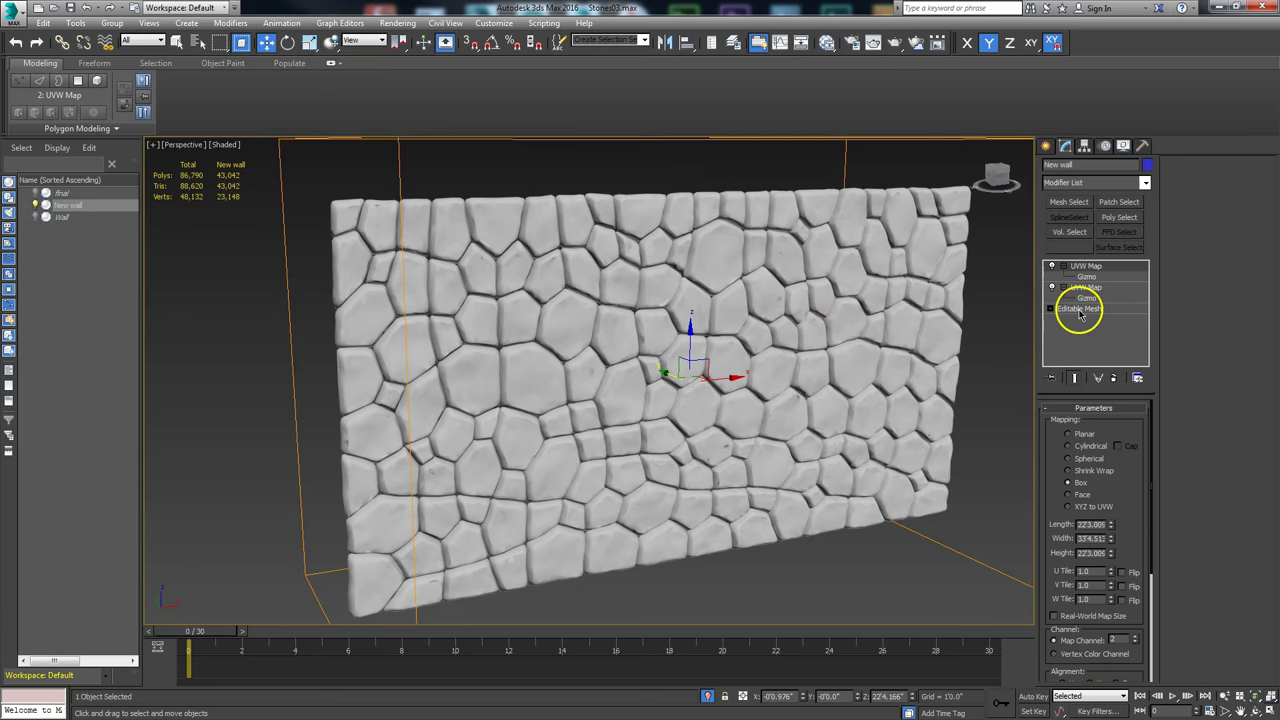
Step: Delete both UVW Map modifiers from New wall's stack, leaving only the Editable Mesh
left_click(1086, 275)
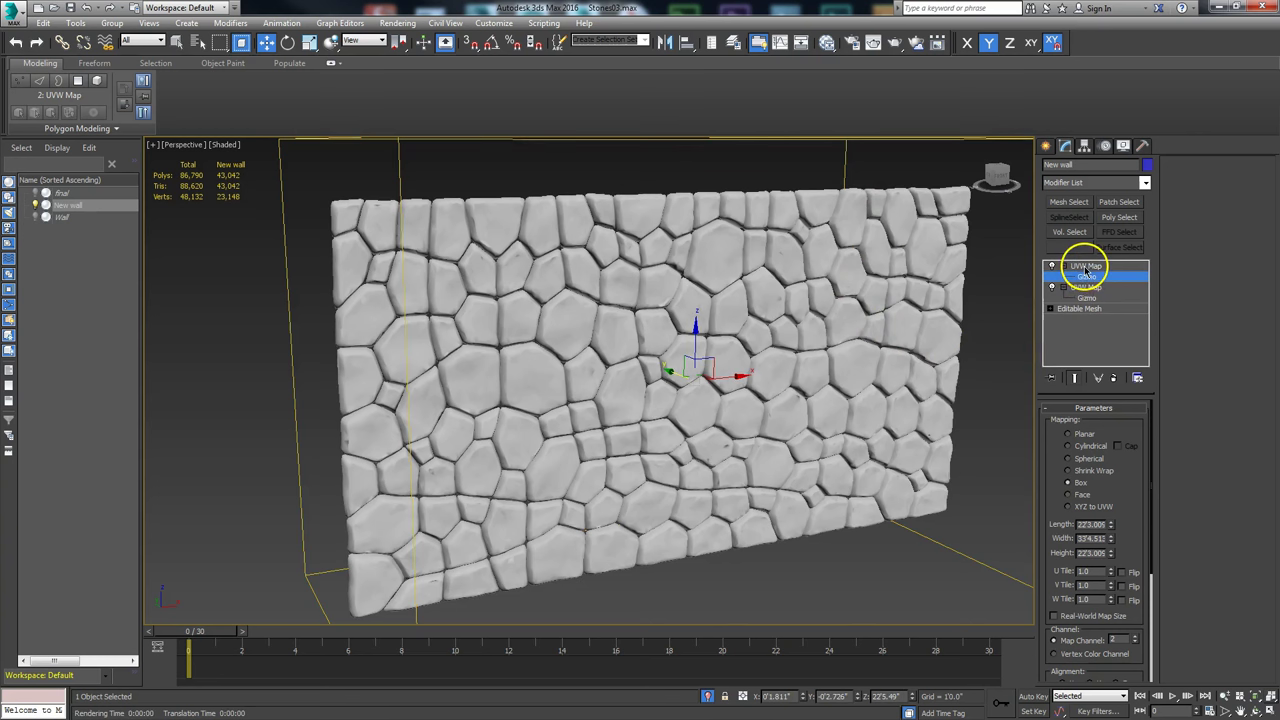
left_click(1086, 268)
left_click(1083, 288)
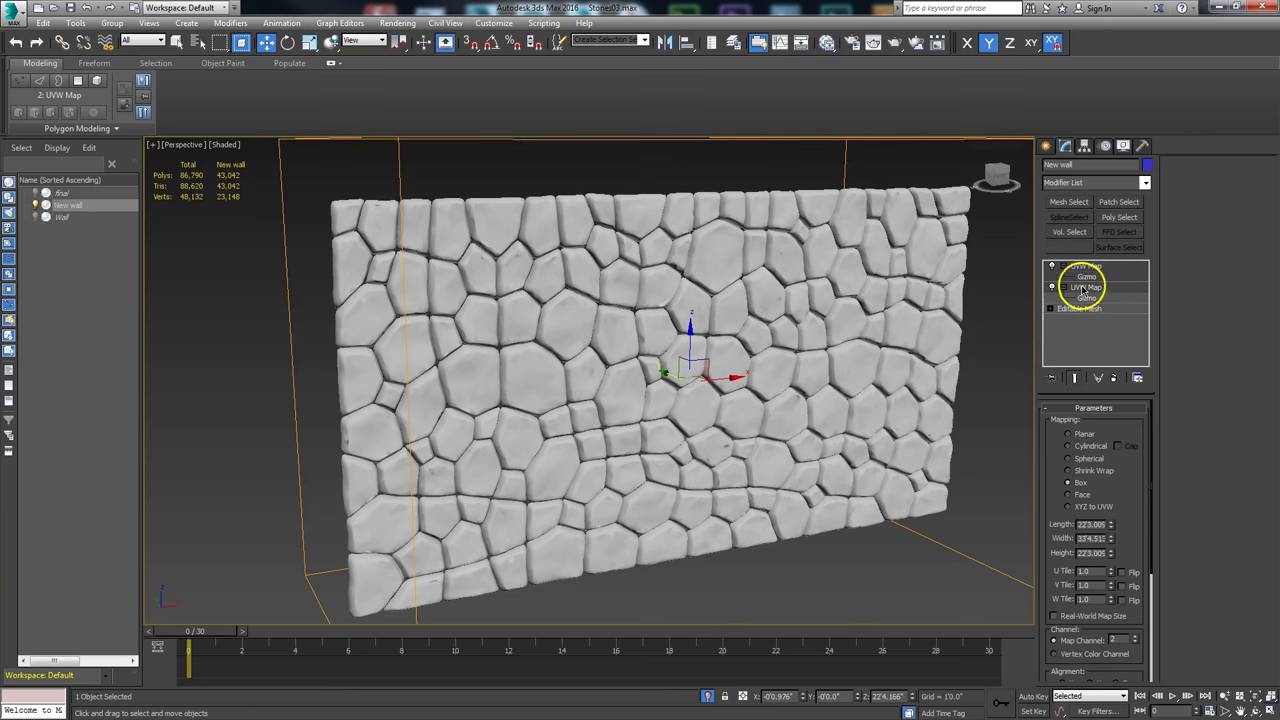
right_click(1083, 289)
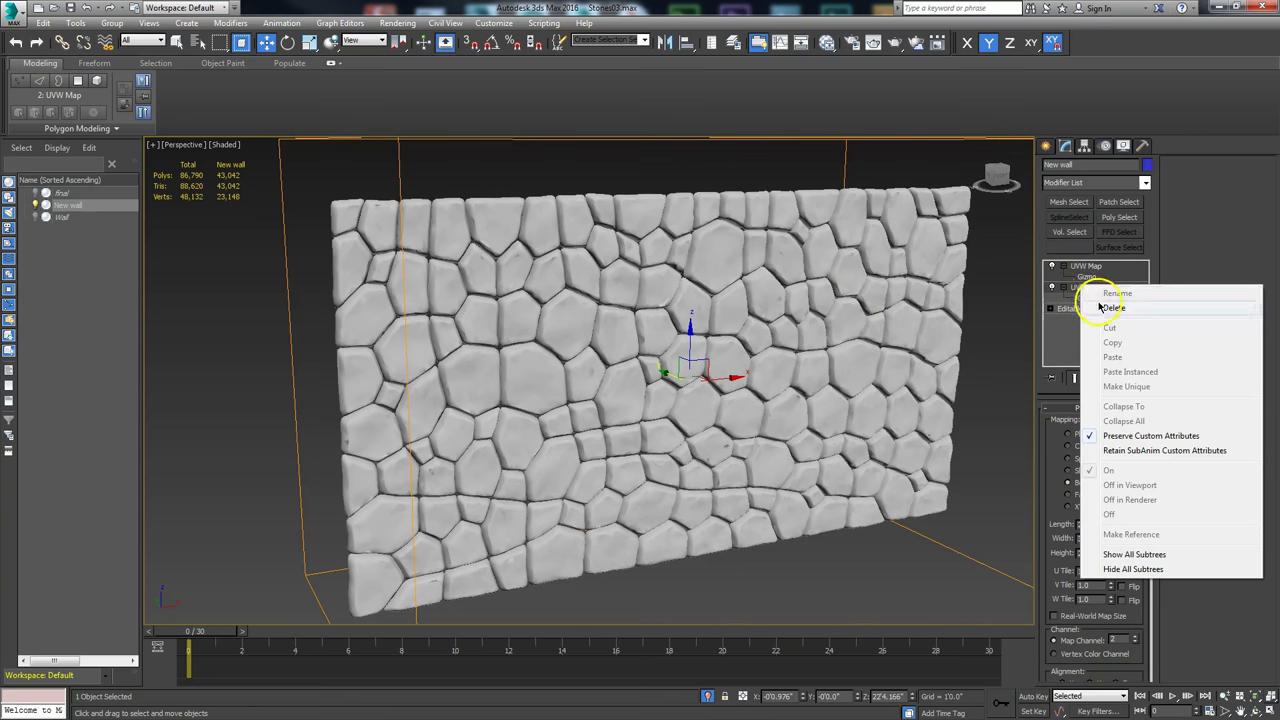
left_click(1088, 277)
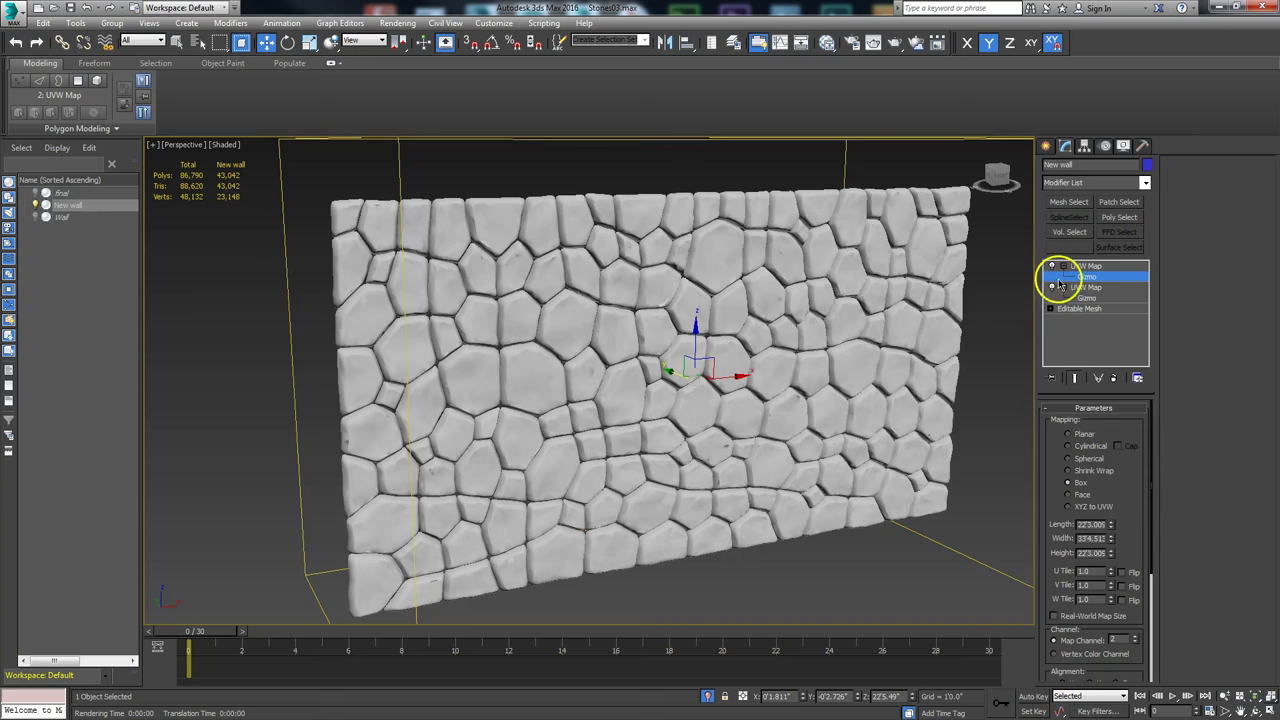
left_click(1090, 267)
left_click(1114, 378)
left_click(1114, 378)
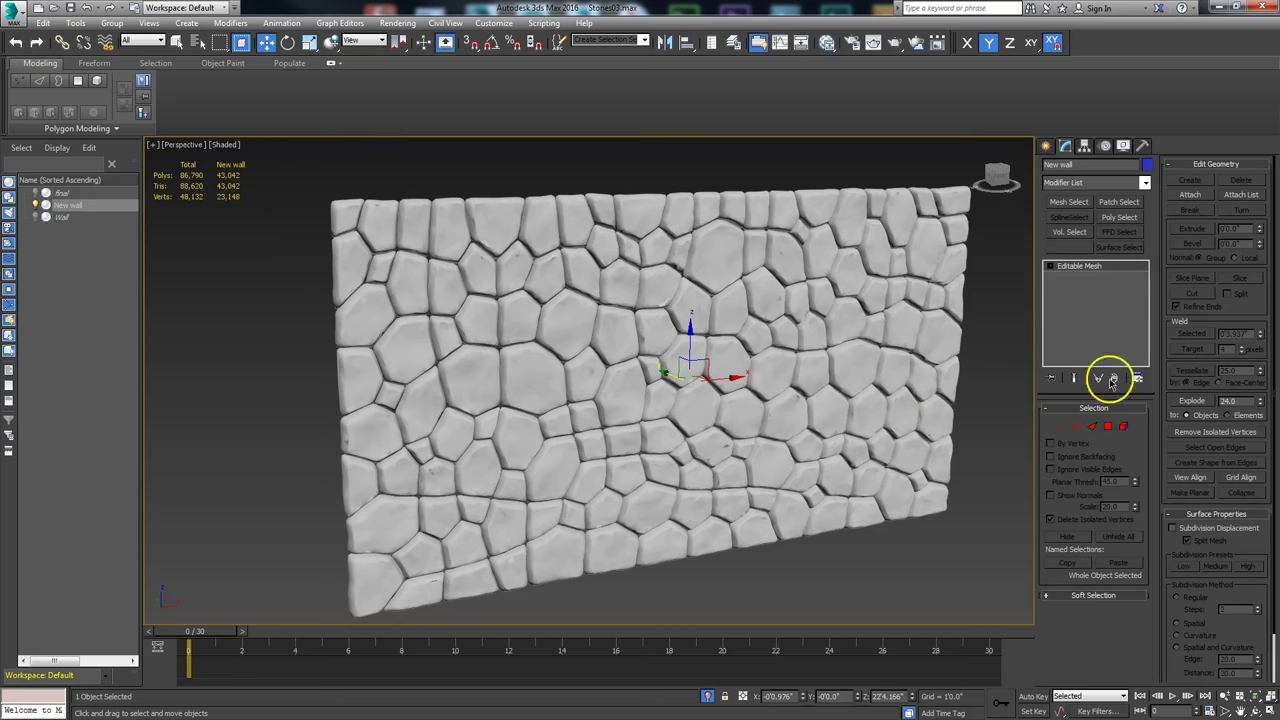
Step: Select sixteen stones scattered across the wall at Element level and set their material ID to 2
left_click(1123, 427)
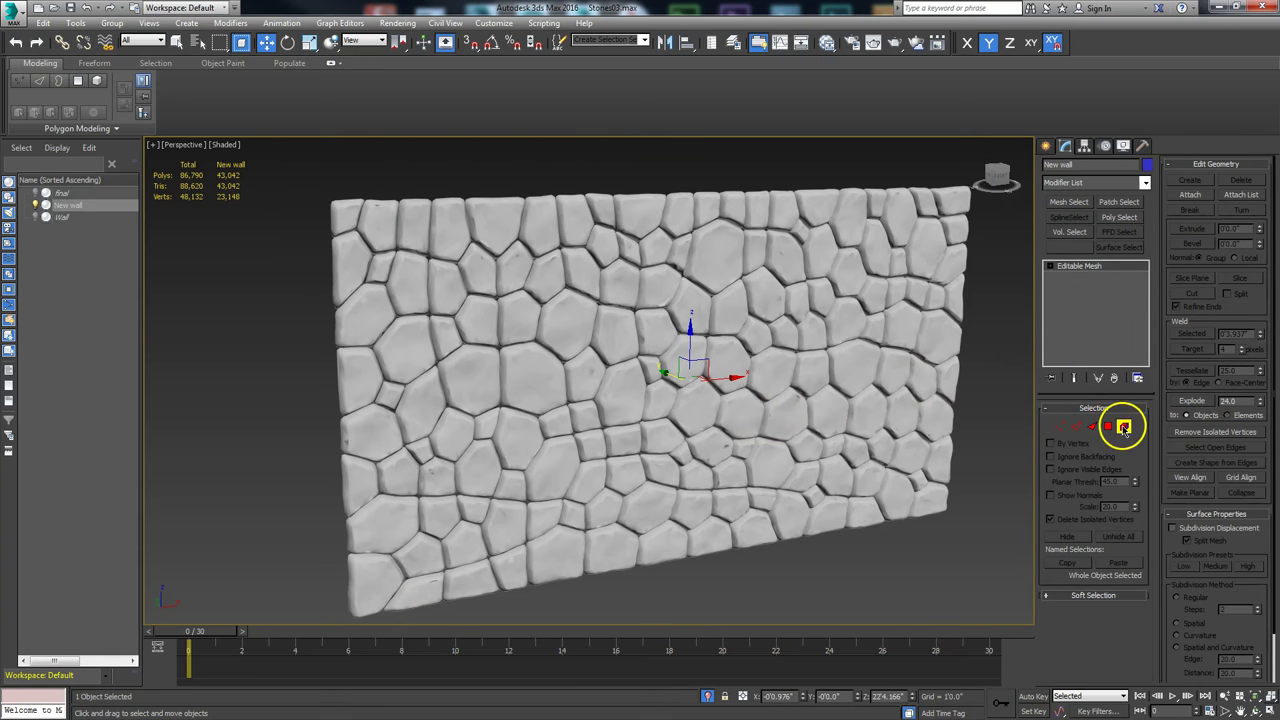
left_click(726, 366)
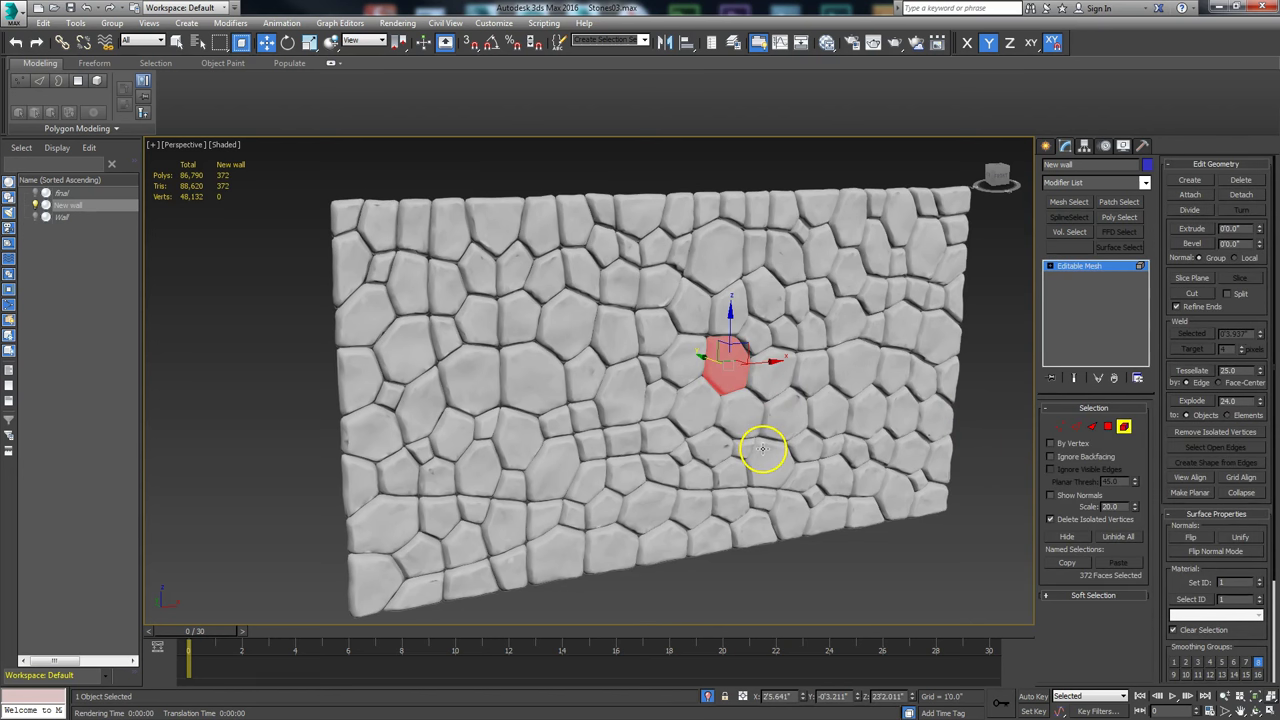
left_click(575, 329, "ctrl")
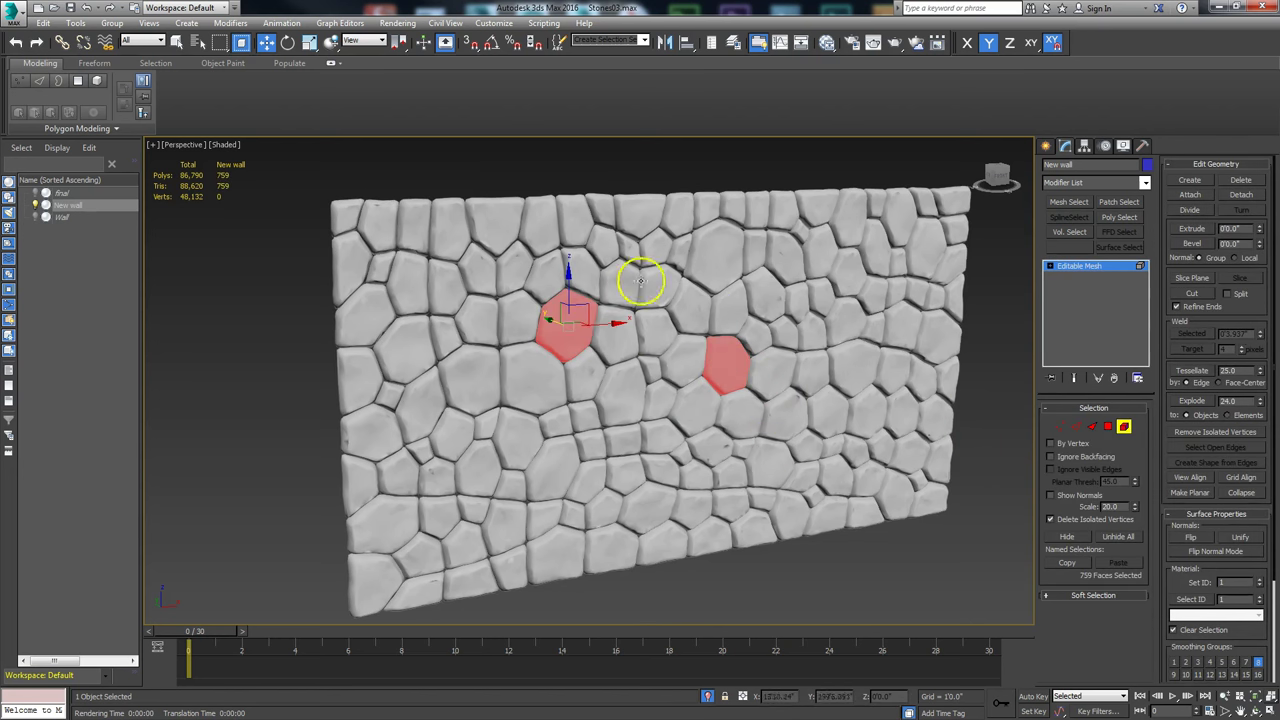
left_click(720, 245, "ctrl")
left_click(493, 233, "ctrl")
left_click(402, 288, "ctrl")
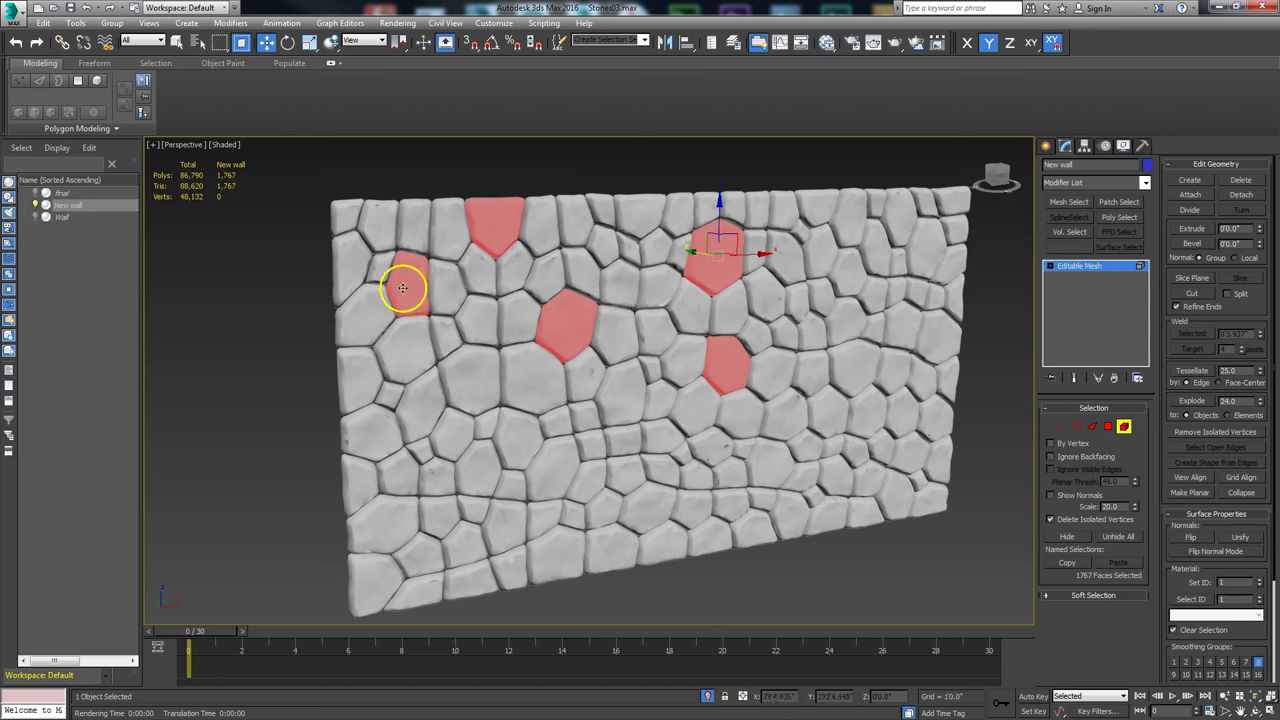
left_click(428, 472, "ctrl")
left_click(598, 512, "ctrl")
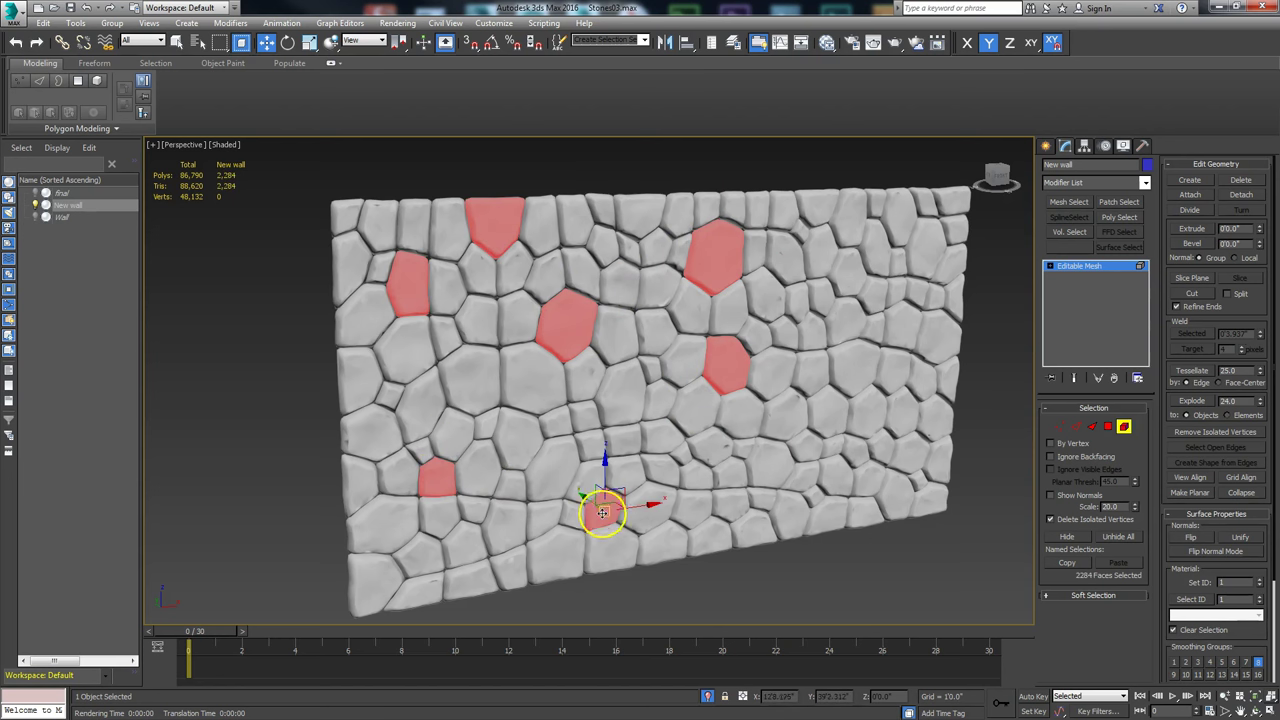
left_click(760, 525, "ctrl")
left_click(830, 415, "ctrl")
left_click(903, 320, "ctrl")
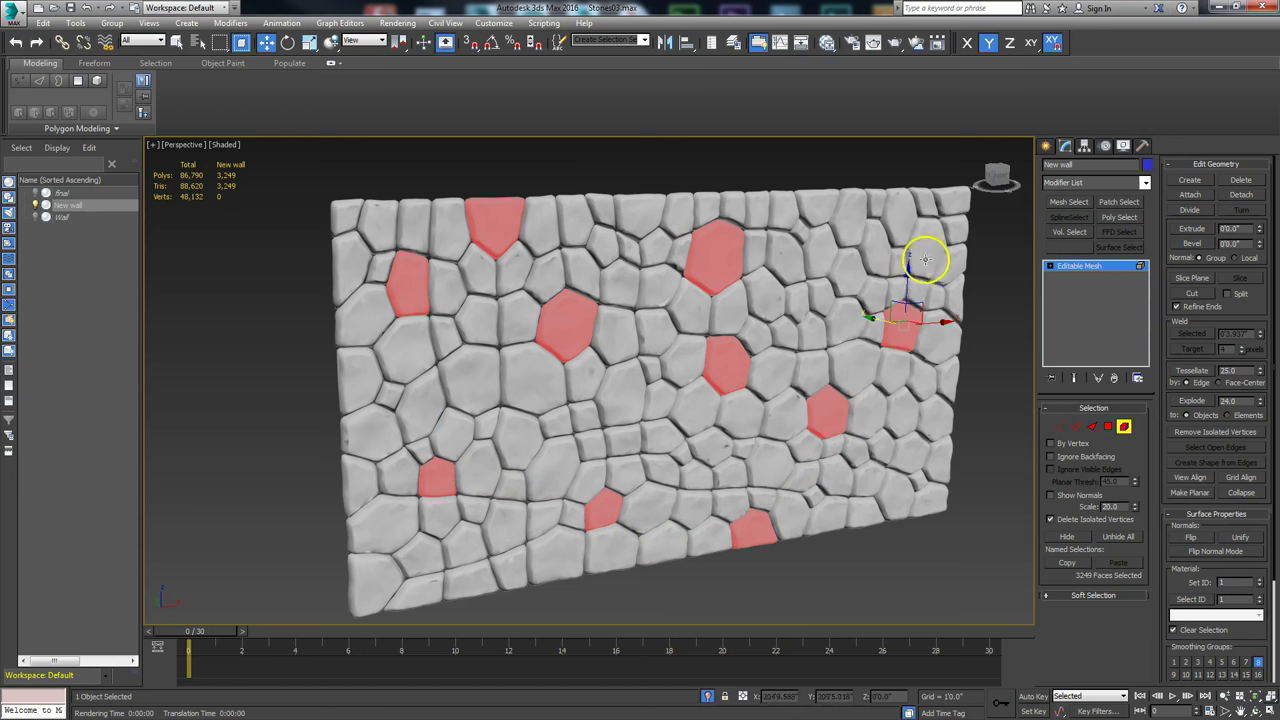
left_click(924, 255, "ctrl")
left_click(845, 226, "ctrl")
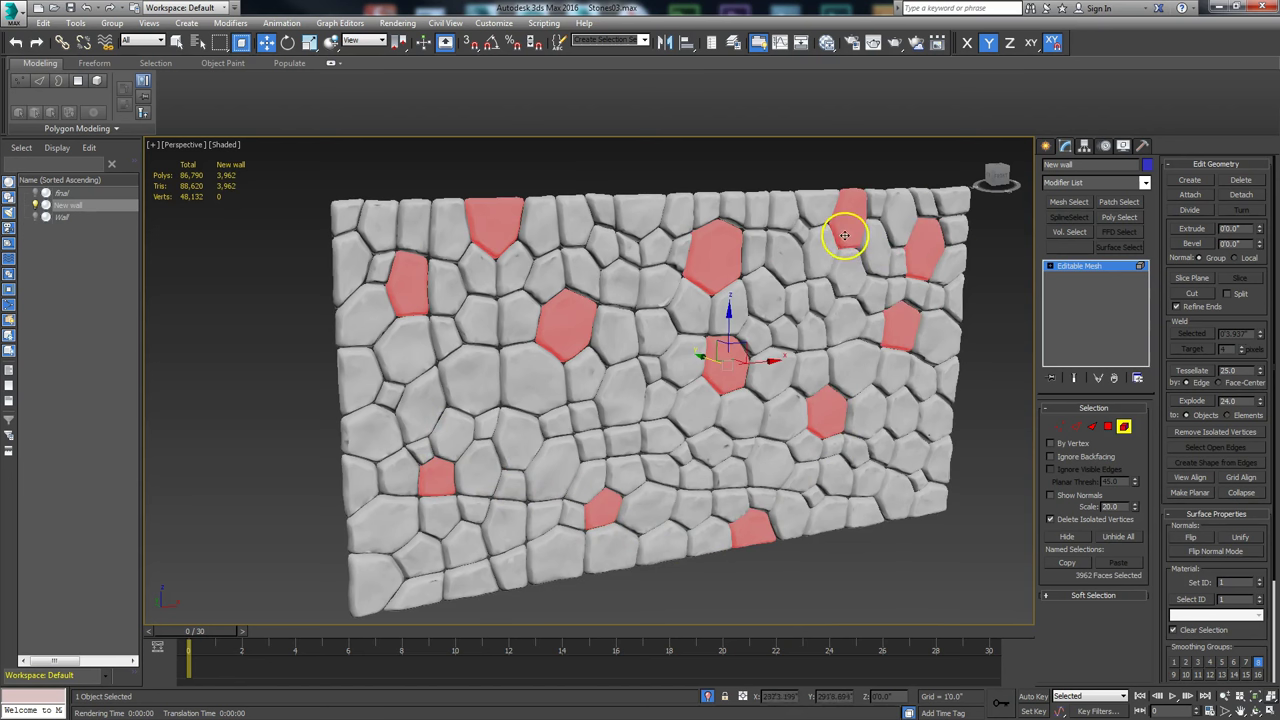
left_click(877, 493, "ctrl")
left_click(560, 425, "ctrl")
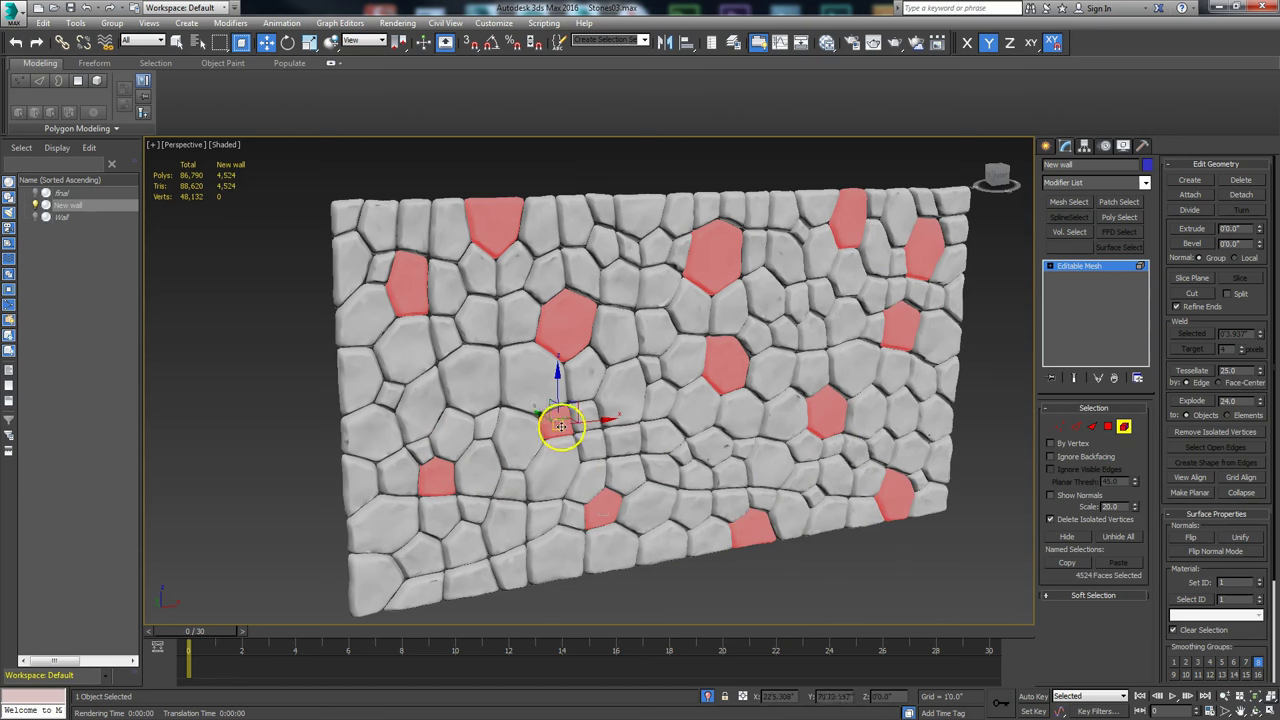
left_click(501, 545, "ctrl")
left_click(514, 474, "ctrl")
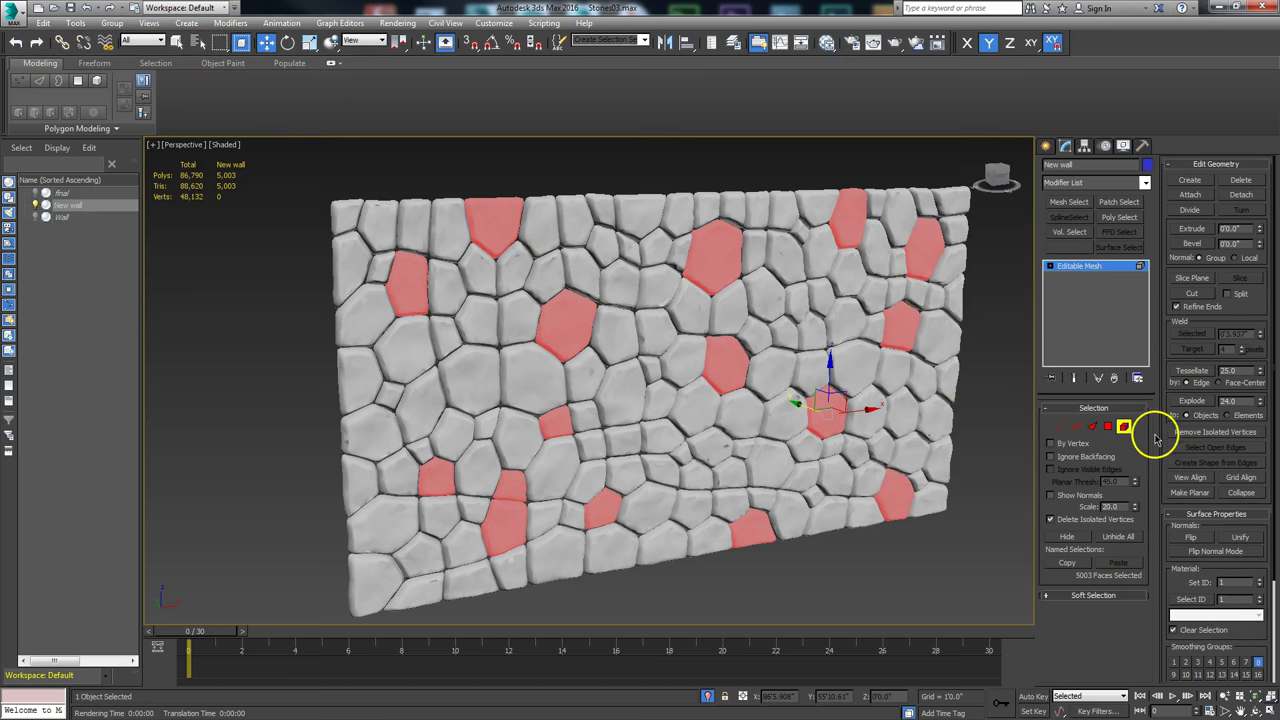
left_click_drag(1163, 432, 1185, 245)
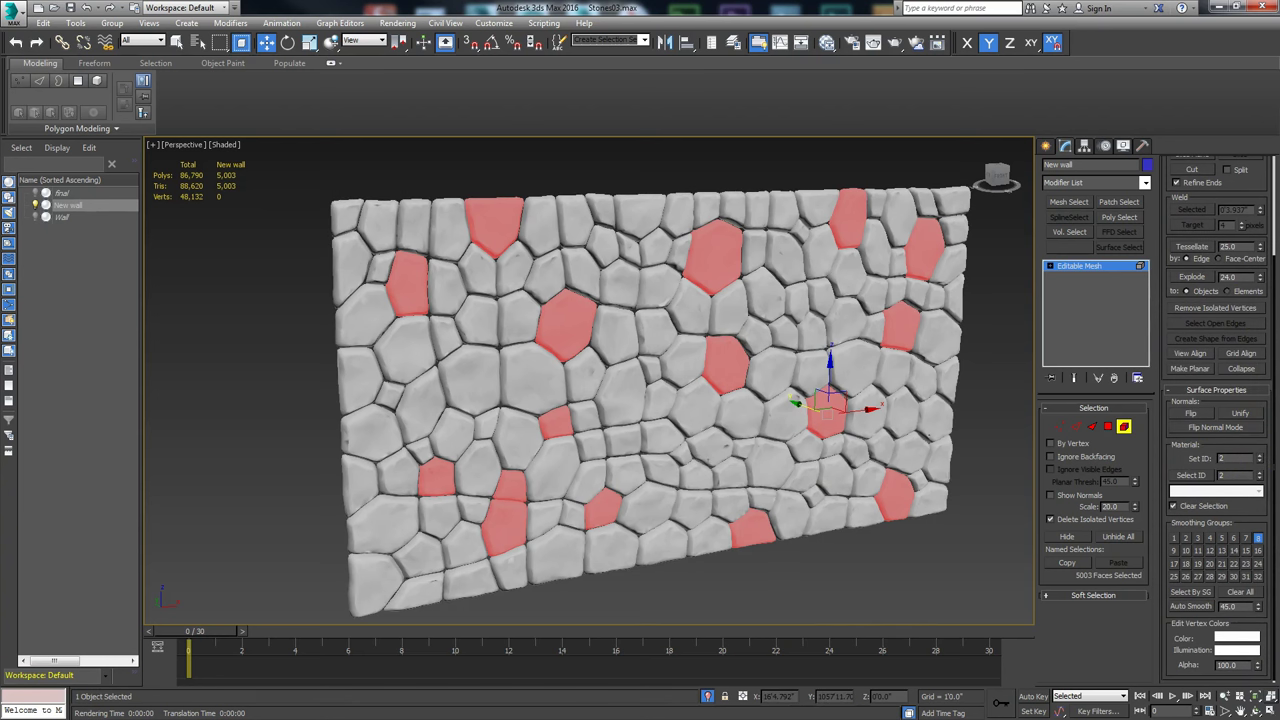
Step: Reopen the Slate Material Editor, examine the three Color Corrections feeding the first slots of Map #103, and close the editor
left_click(826, 43)
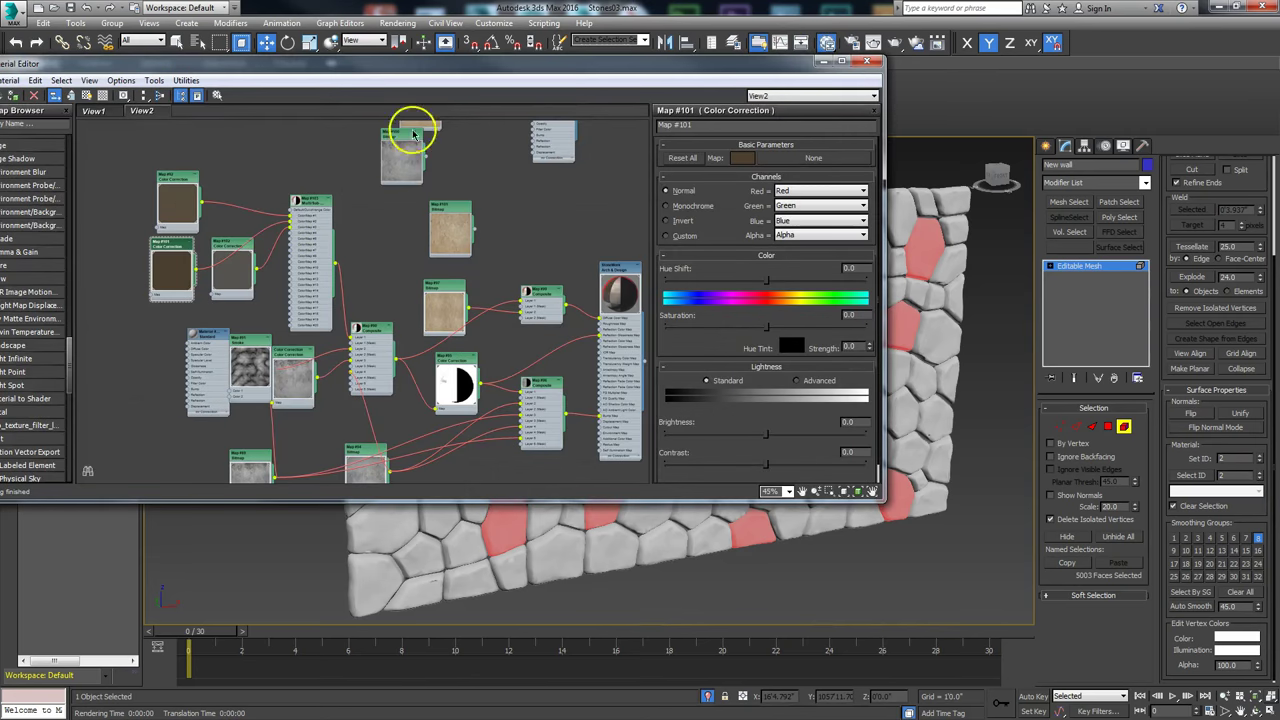
left_click_drag(268, 45, 421, 63)
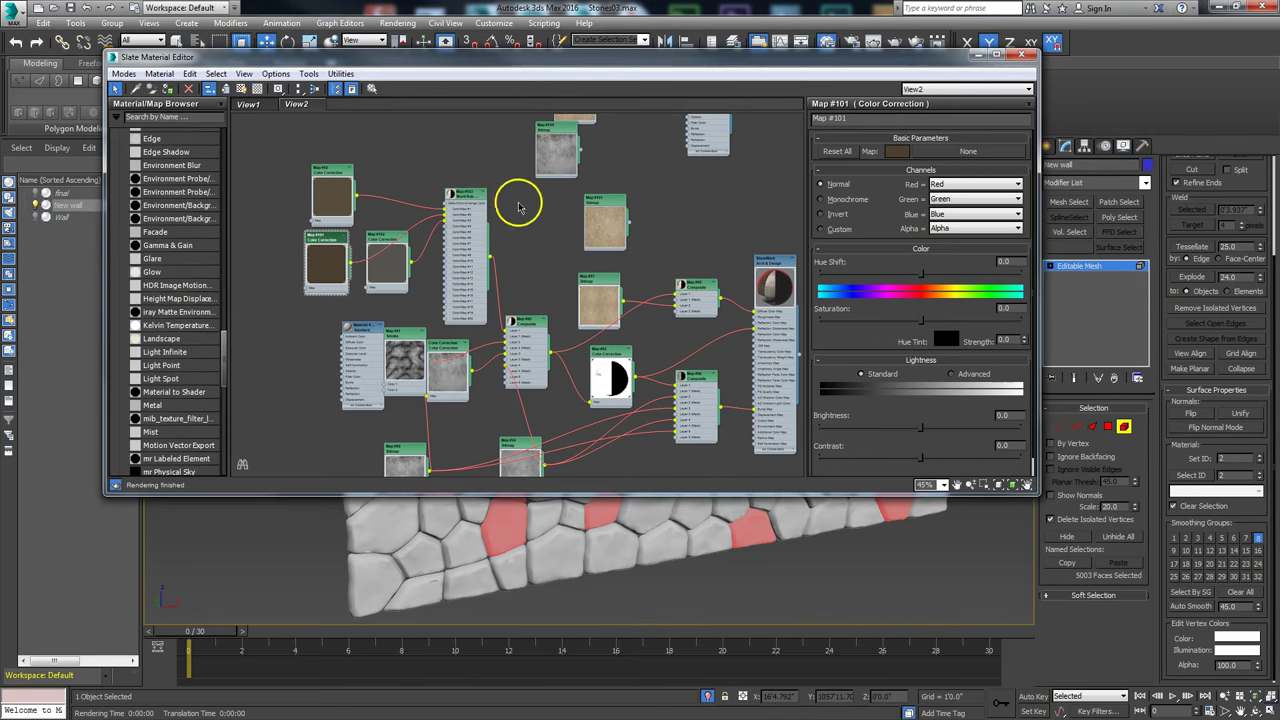
scroll(477, 209, "up", 5)
scroll(487, 237, "up", 2)
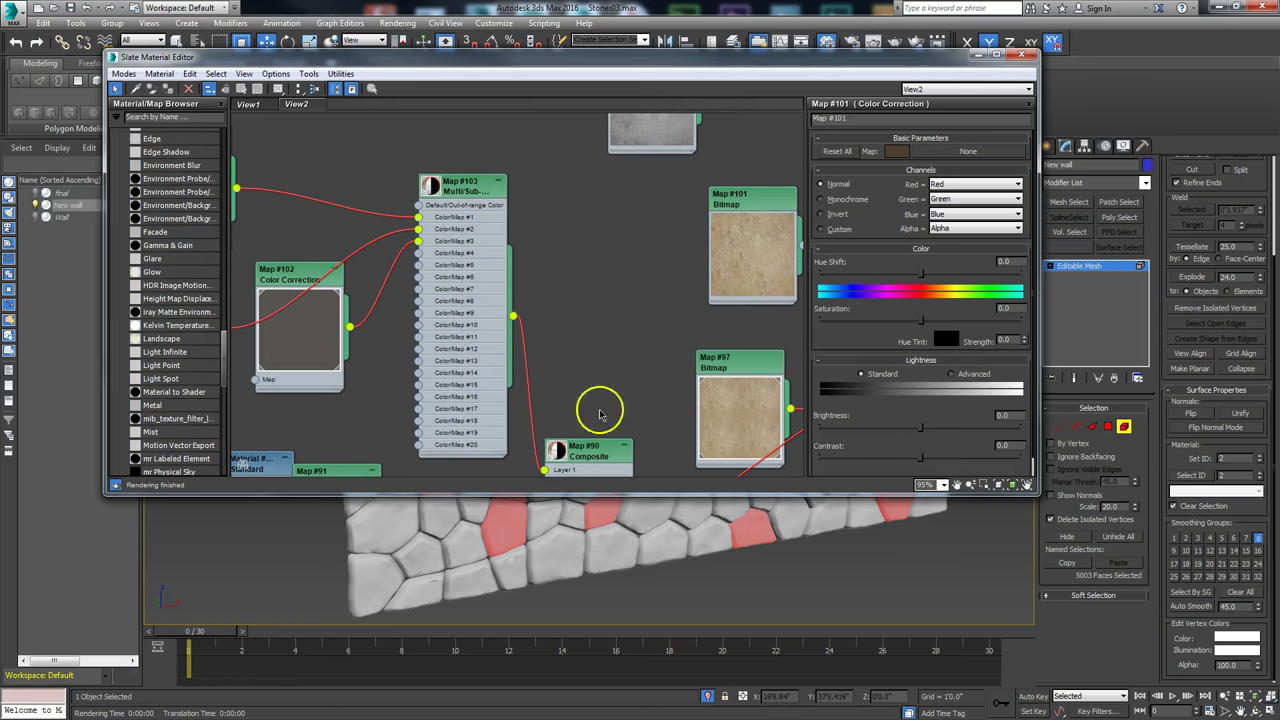
middle_click_drag(365, 152, 520, 149)
mouse_move(357, 263)
left_mouse_down()
mouse_move(429, 229)
mouse_move(349, 239)
left_mouse_up()
mouse_move(347, 151)
left_mouse_down()
mouse_move(400, 158)
mouse_move(349, 161)
left_mouse_up()
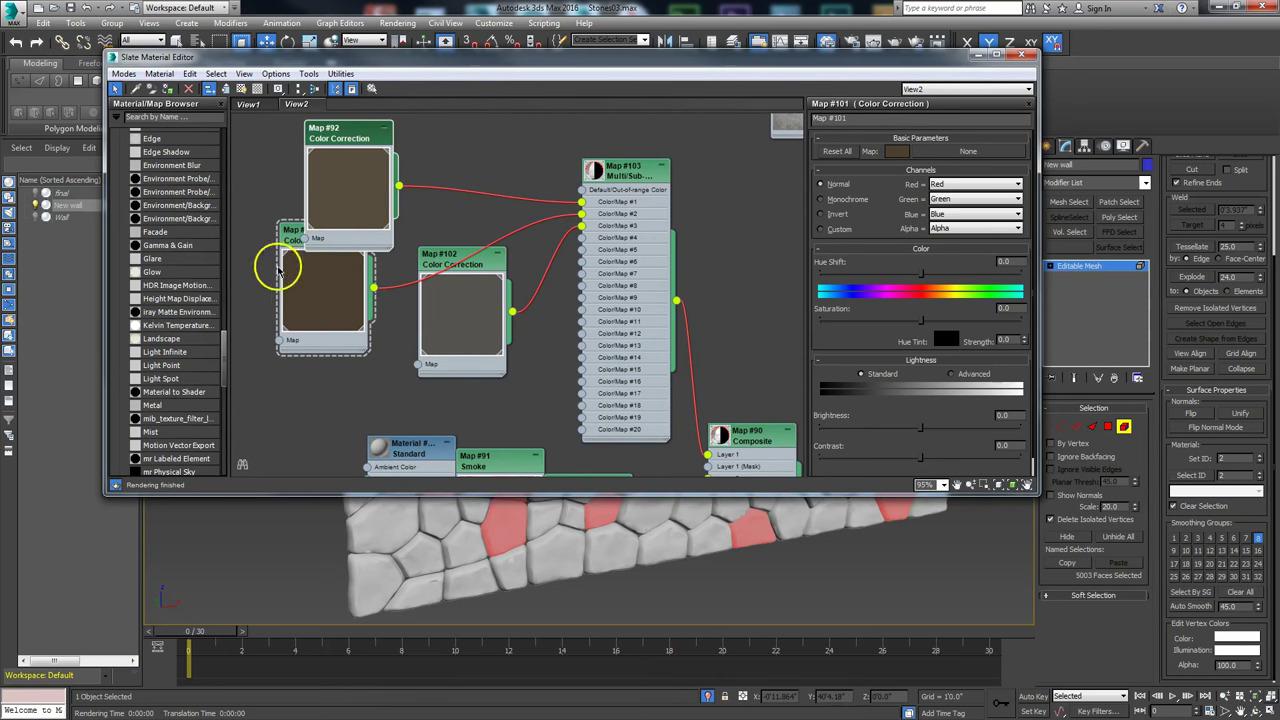
left_click(296, 237)
mouse_move(294, 241)
left_mouse_down()
mouse_move(280, 288)
mouse_move(288, 246)
left_mouse_up()
mouse_move(468, 258)
left_mouse_down()
mouse_move(474, 297)
mouse_move(478, 272)
left_mouse_up()
left_click(1022, 54)
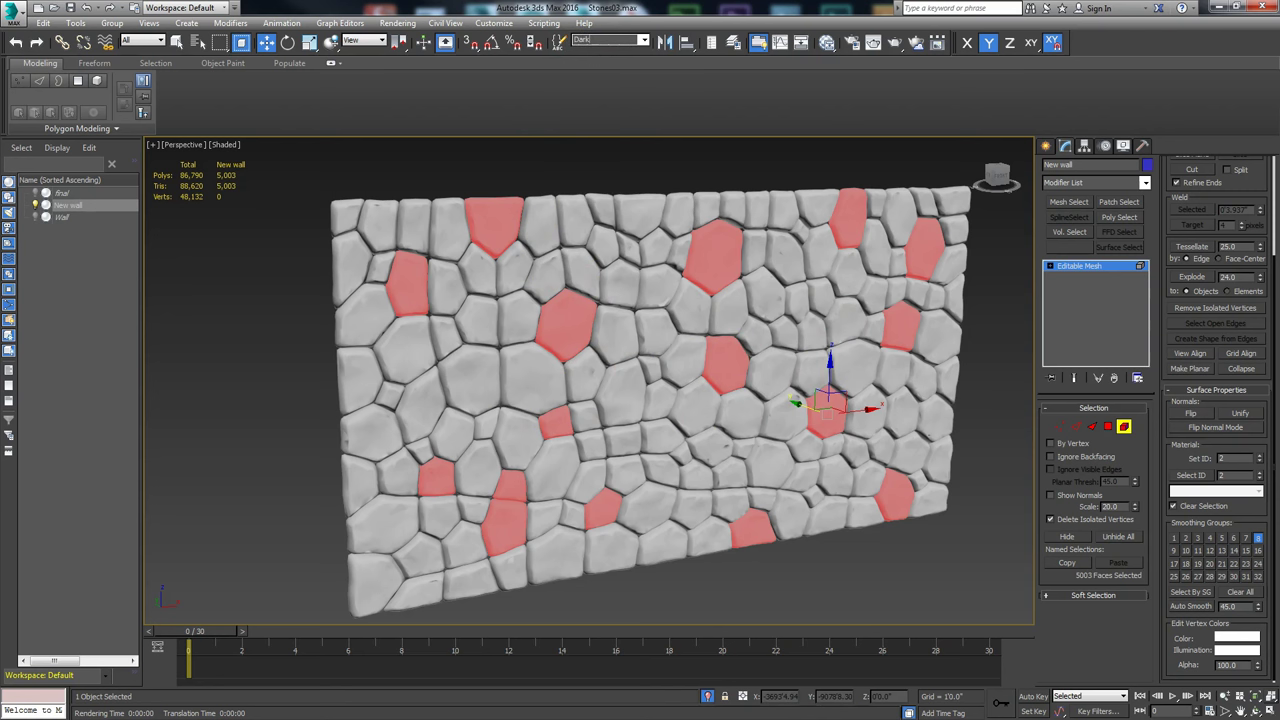
Step: Save the selected stones as a named selection set called Dark, clear the selection, and recall the set
left_click(613, 160)
left_click(645, 40)
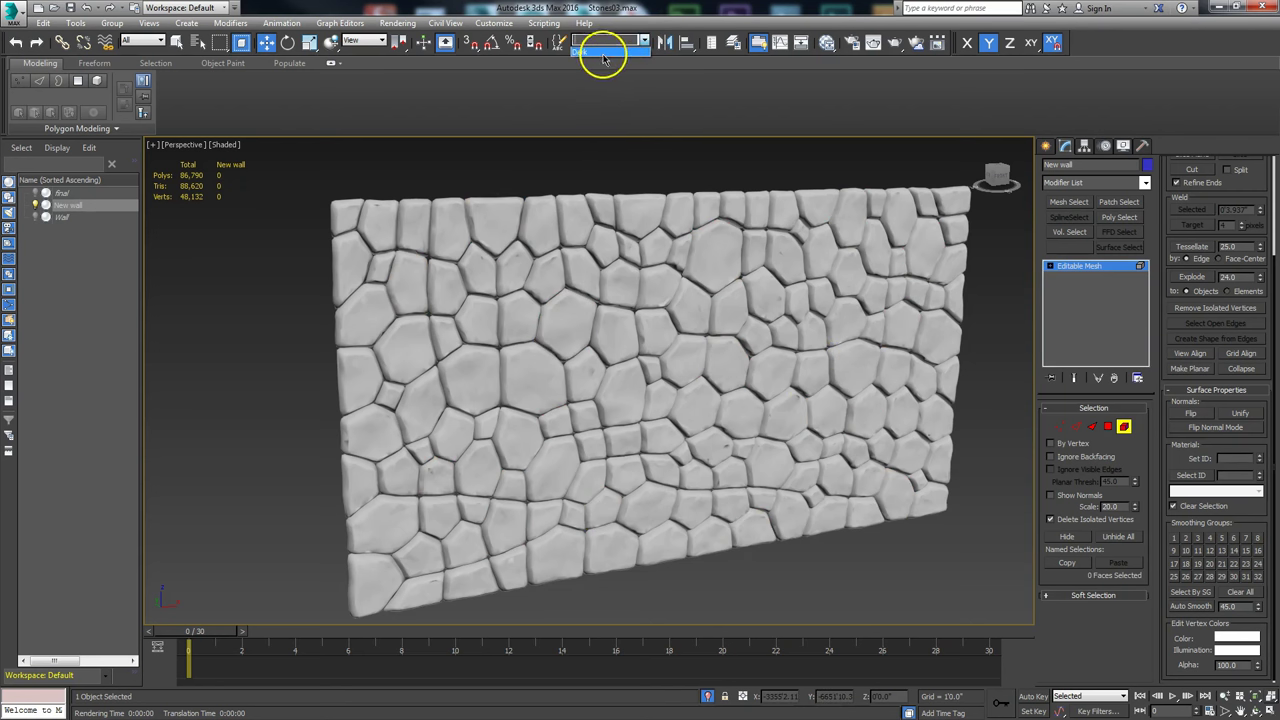
left_click(603, 53)
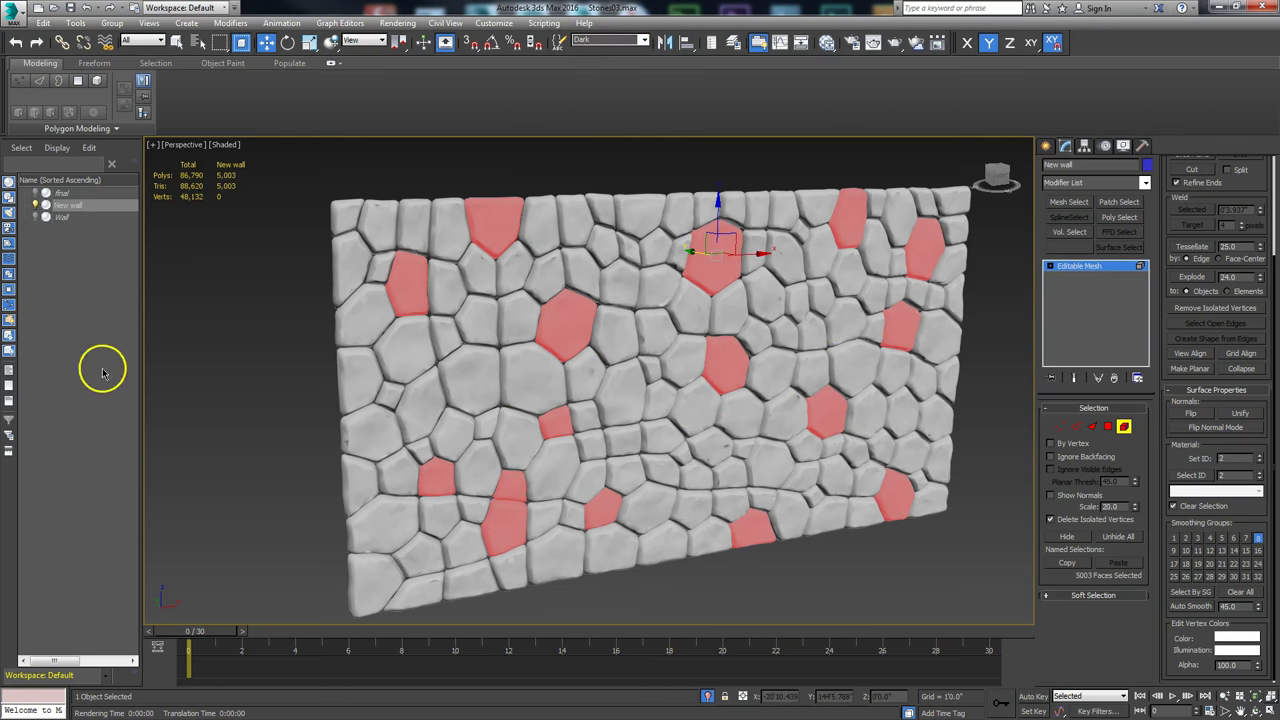
Step: Switch to Photoshop, examine the wall reference with its selected stones in Untitled-4, and return to 3ds Max
key("alt+Tab")
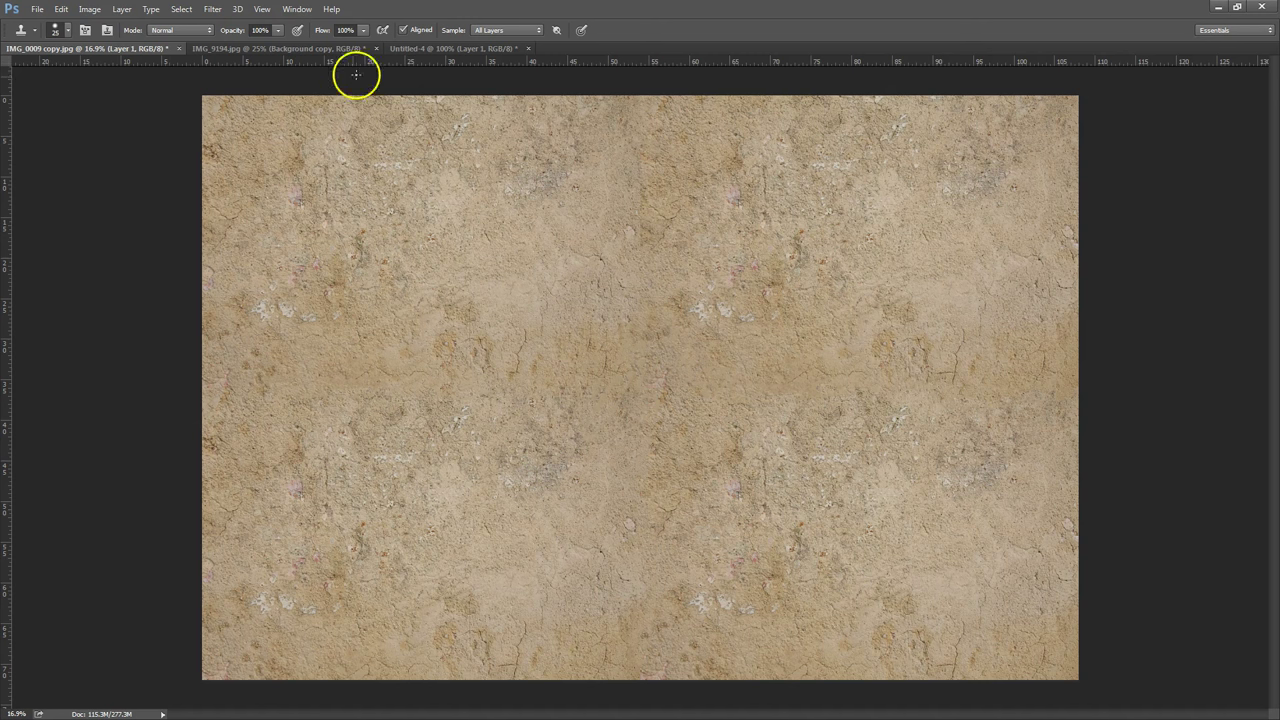
left_click(418, 48)
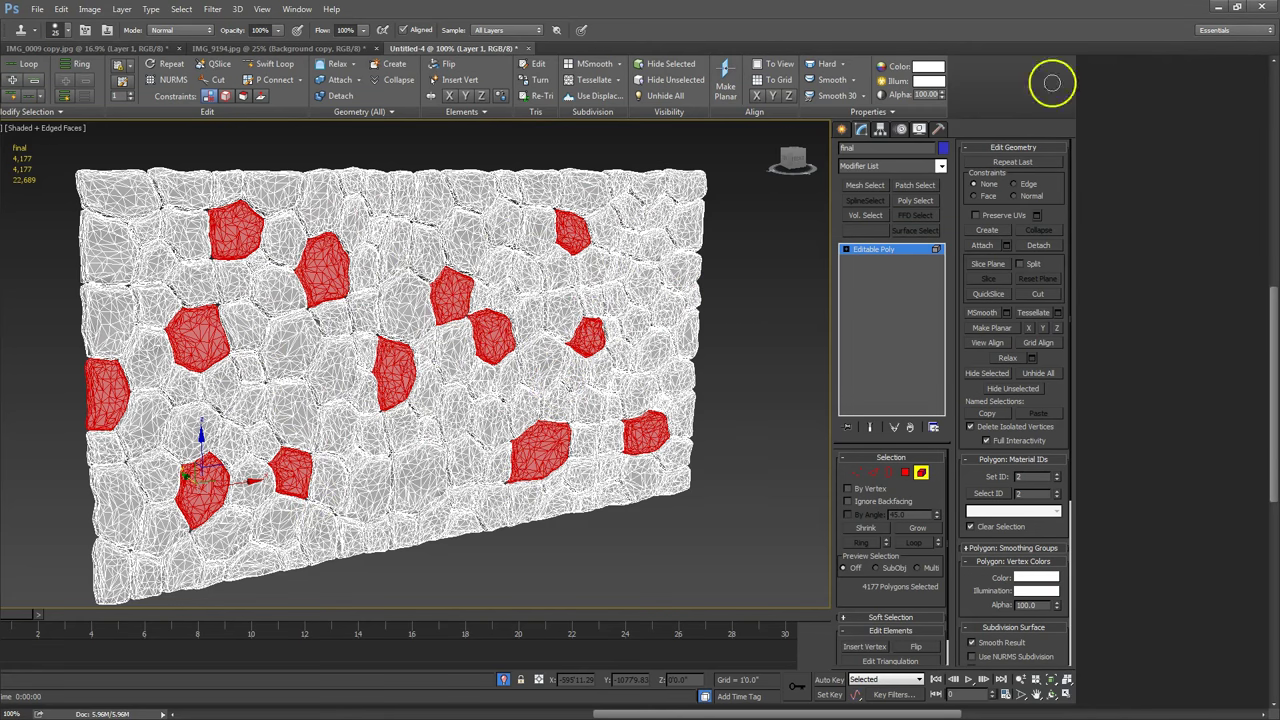
left_click(1237, 7)
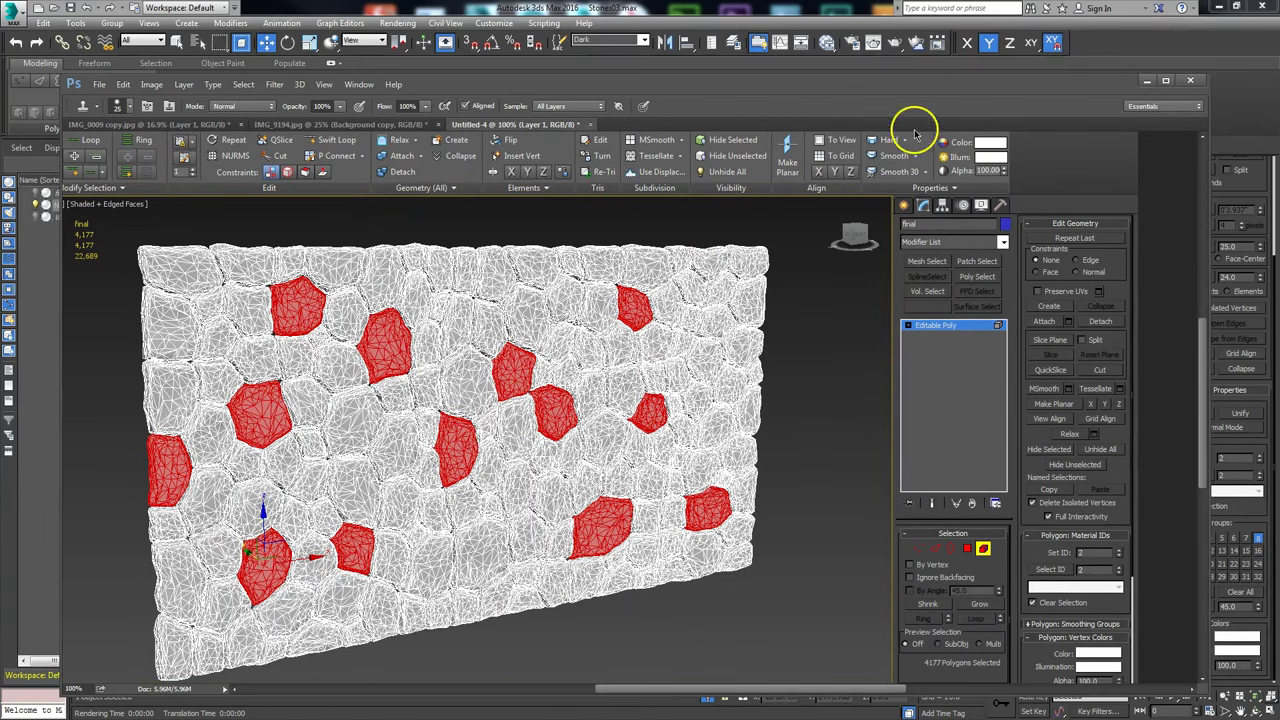
left_click(1147, 80)
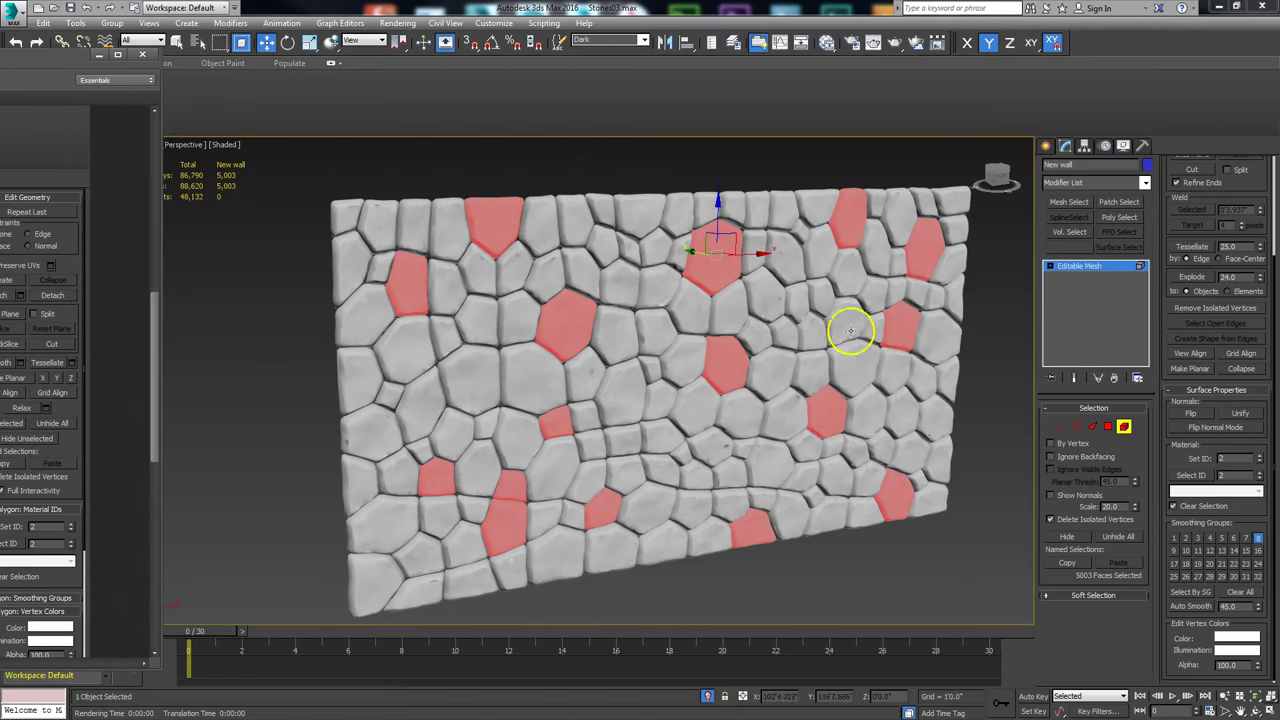
Step: Select twelve other stones scattered across New wall at Element level and set their material ID to 3
left_click(505, 318)
left_click(405, 405, "ctrl")
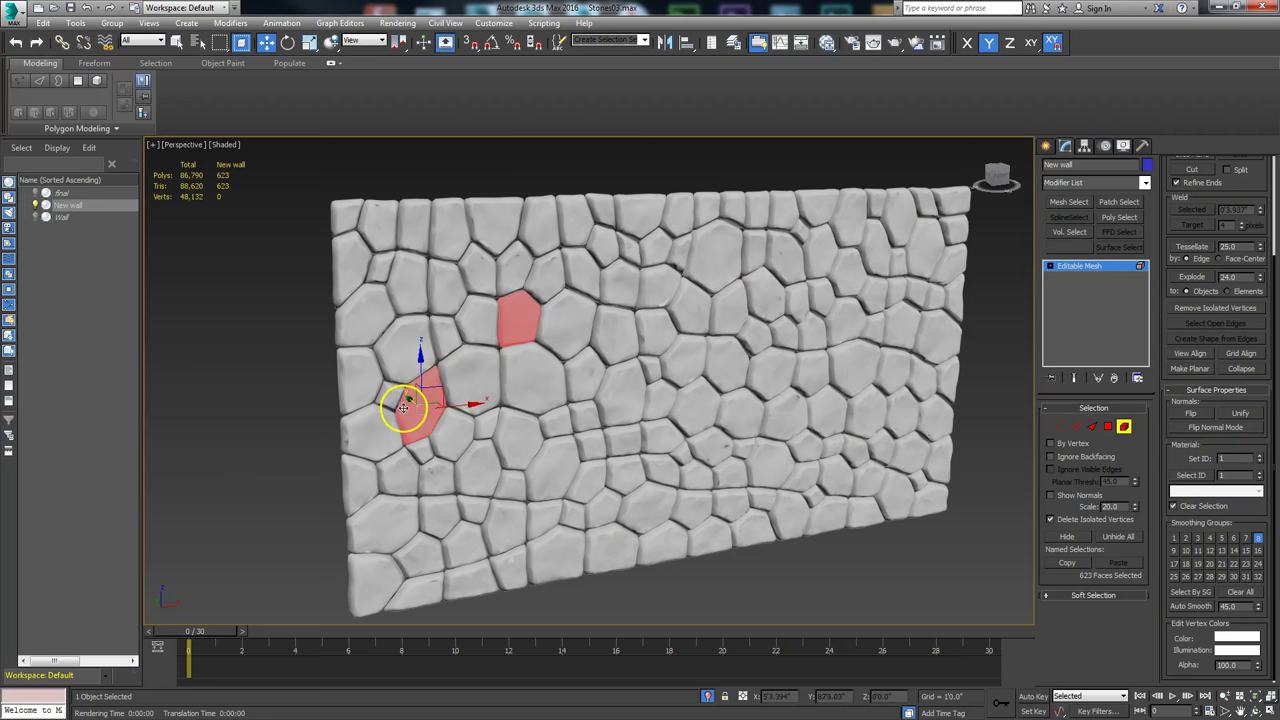
left_click(661, 514, "ctrl")
left_click(834, 471, "ctrl")
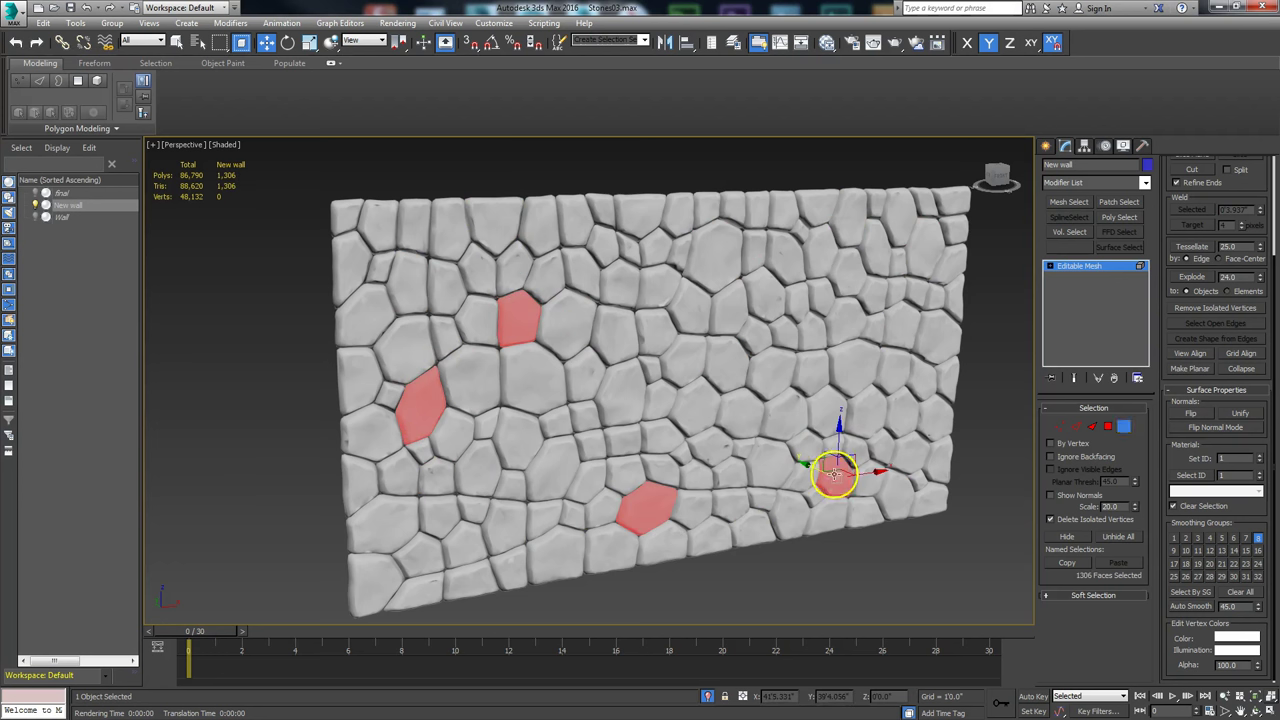
left_click(934, 334, "ctrl")
left_click(926, 245, "ctrl")
left_click(955, 200, "ctrl")
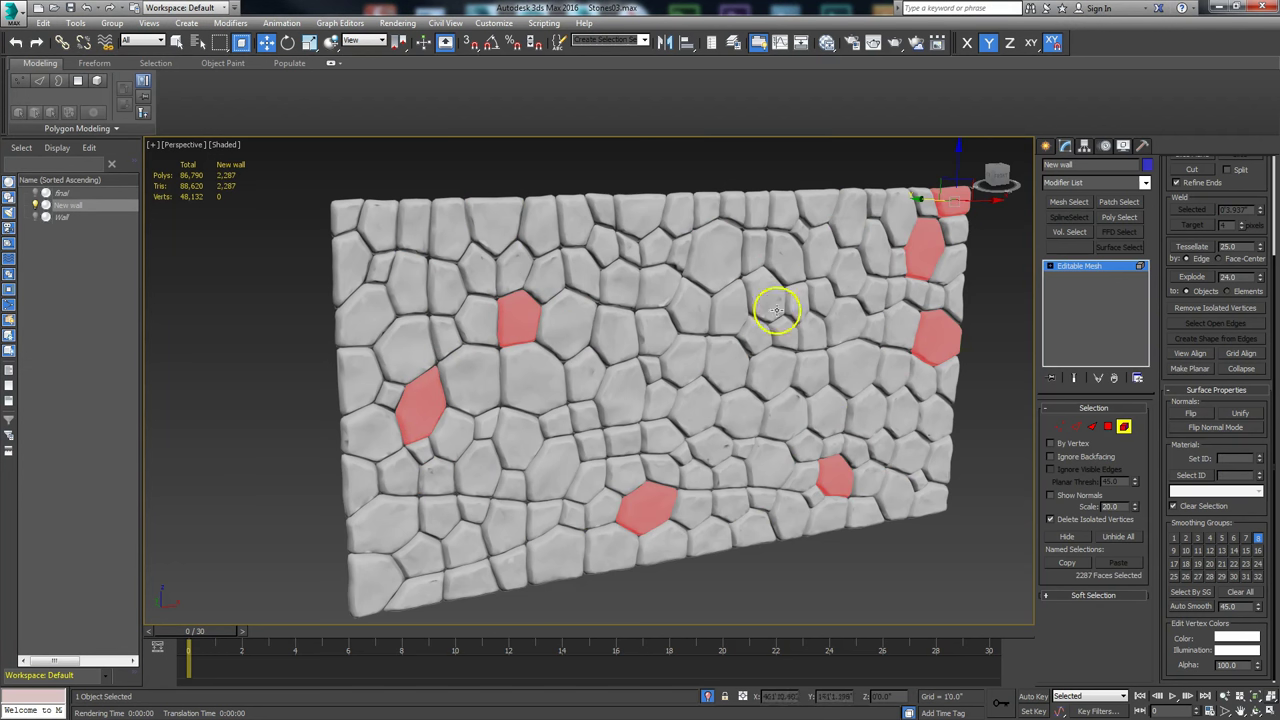
left_click(718, 368, "ctrl")
left_click(567, 461, "ctrl")
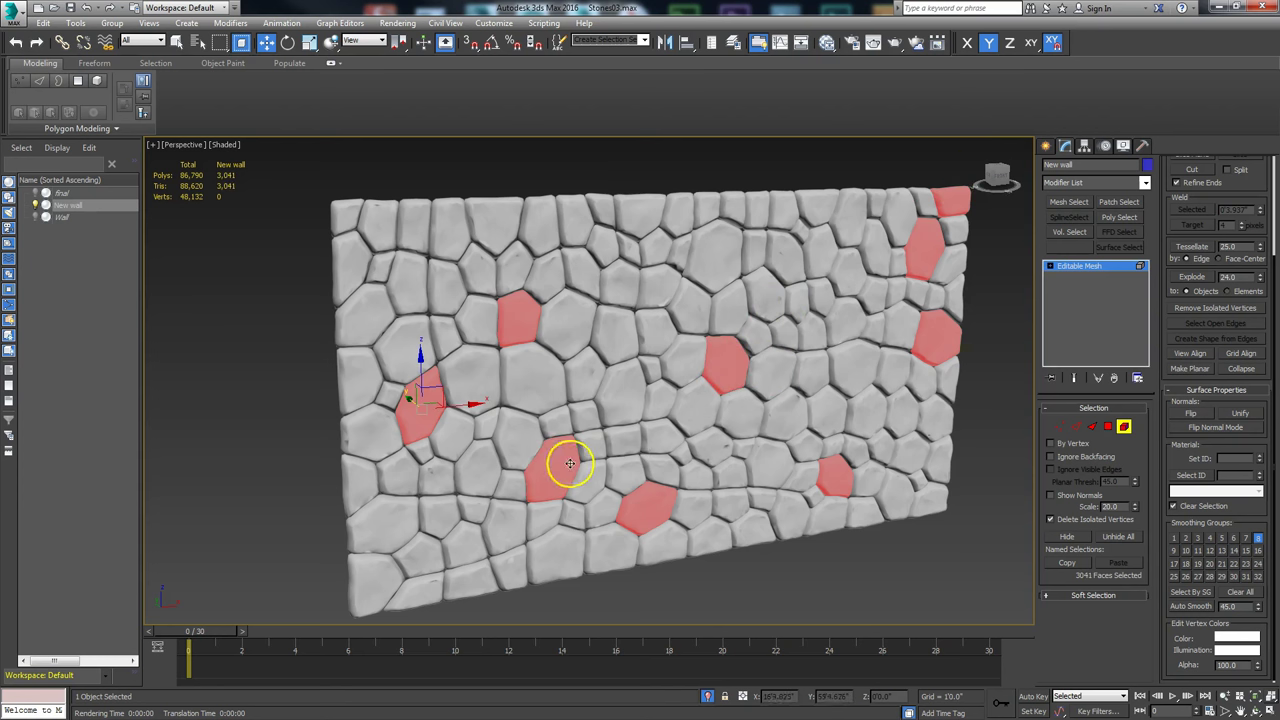
left_click(405, 282, "ctrl")
left_click(350, 214, "ctrl")
left_click(376, 213, "ctrl")
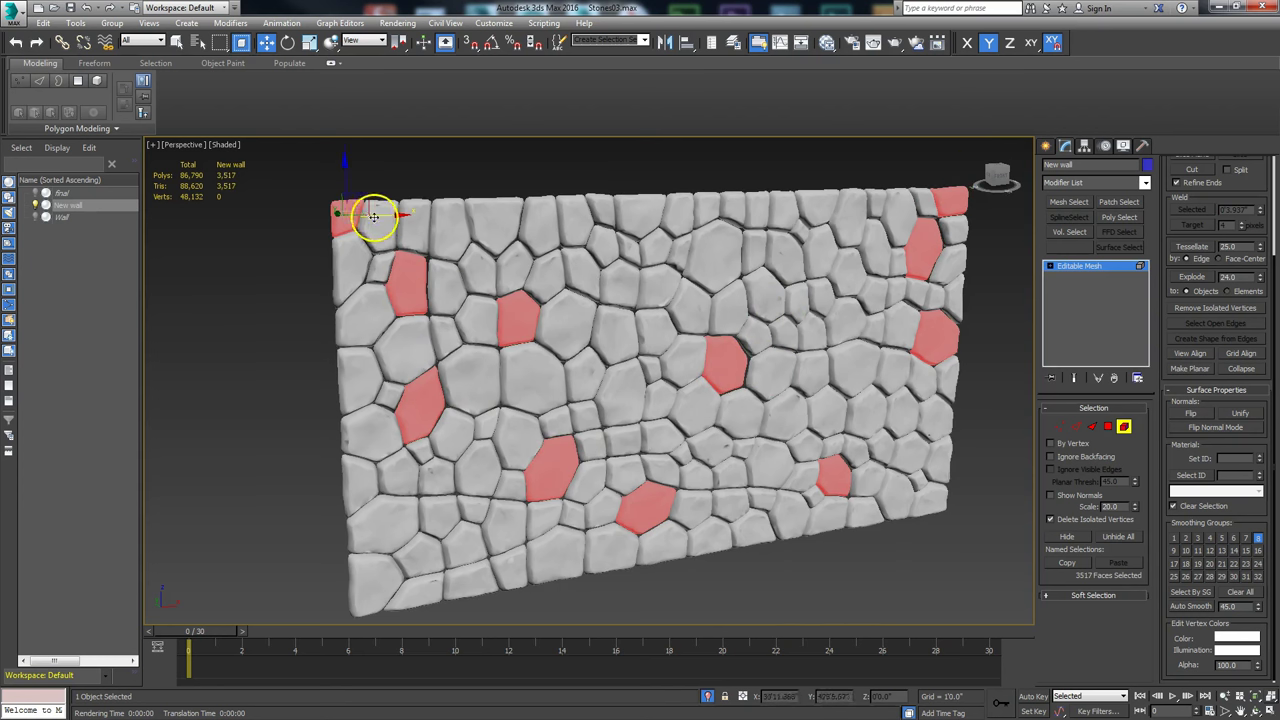
left_click(1247, 458)
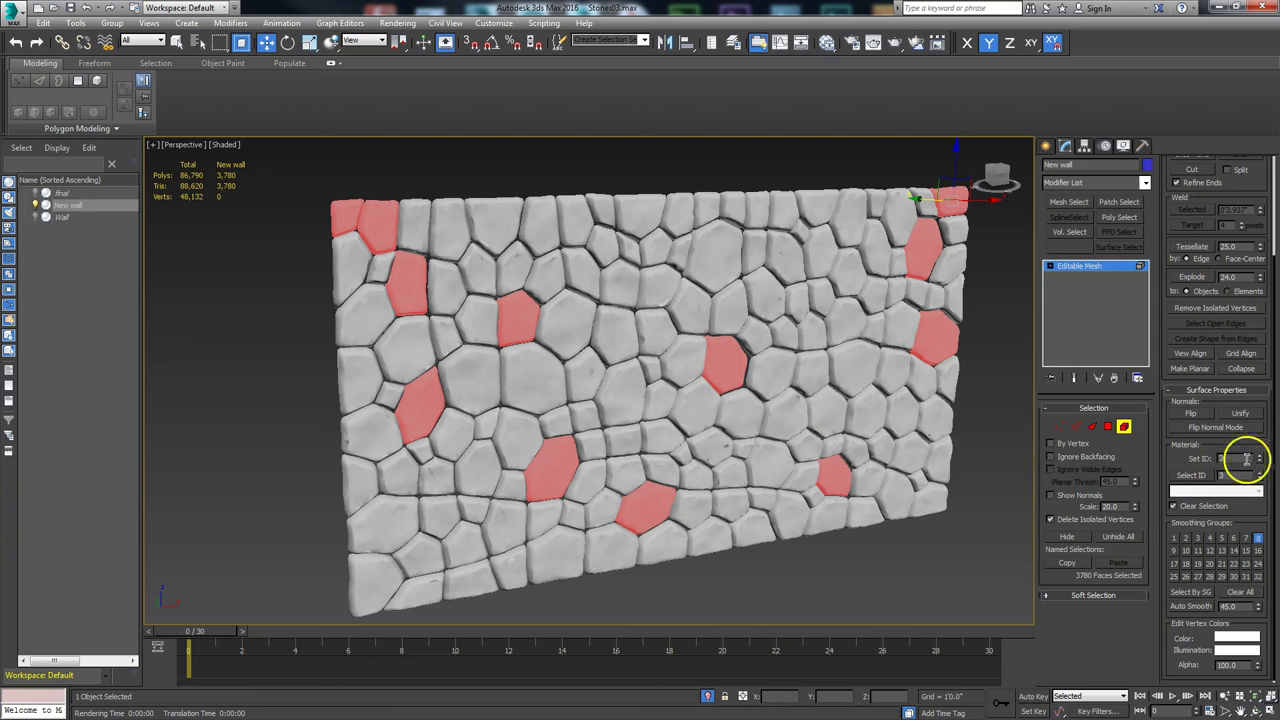
Step: Open the Slate Material Editor at full size and show the parameters of the Multi/Sub-Map Map #103
left_click(829, 50)
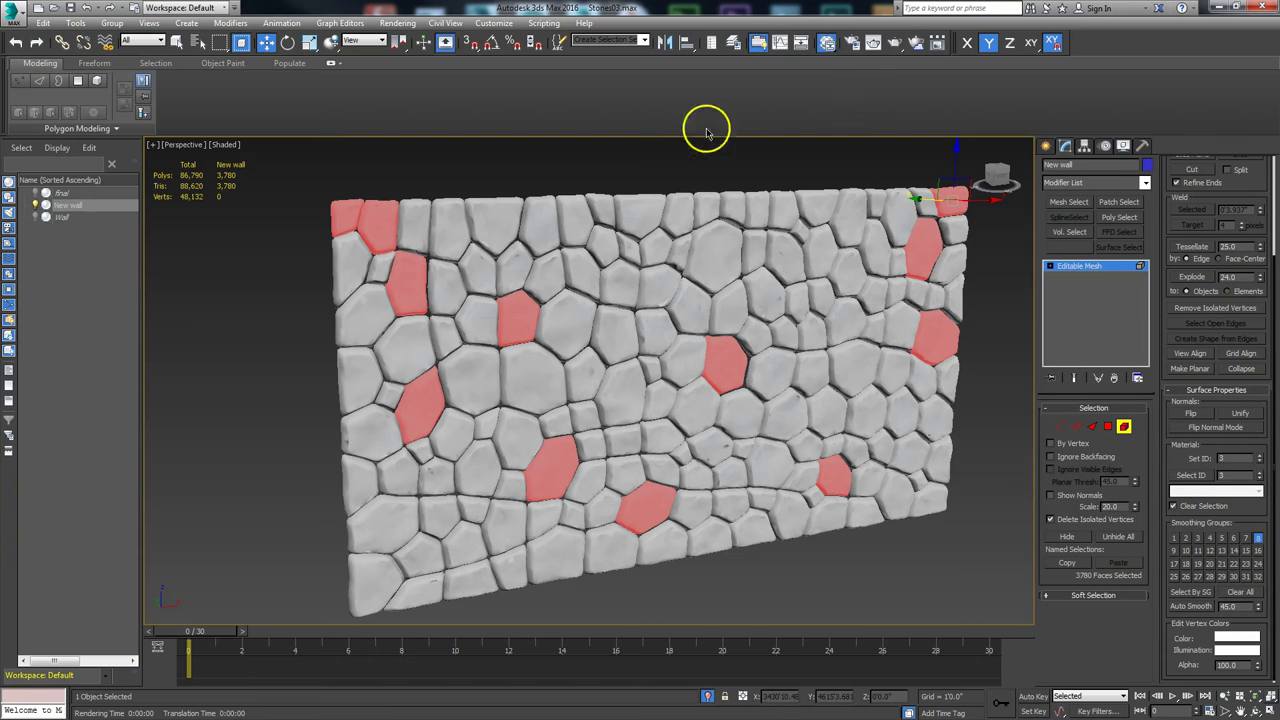
left_click_drag(481, 292, 394, 317)
left_click_drag(616, 58, 607, 56)
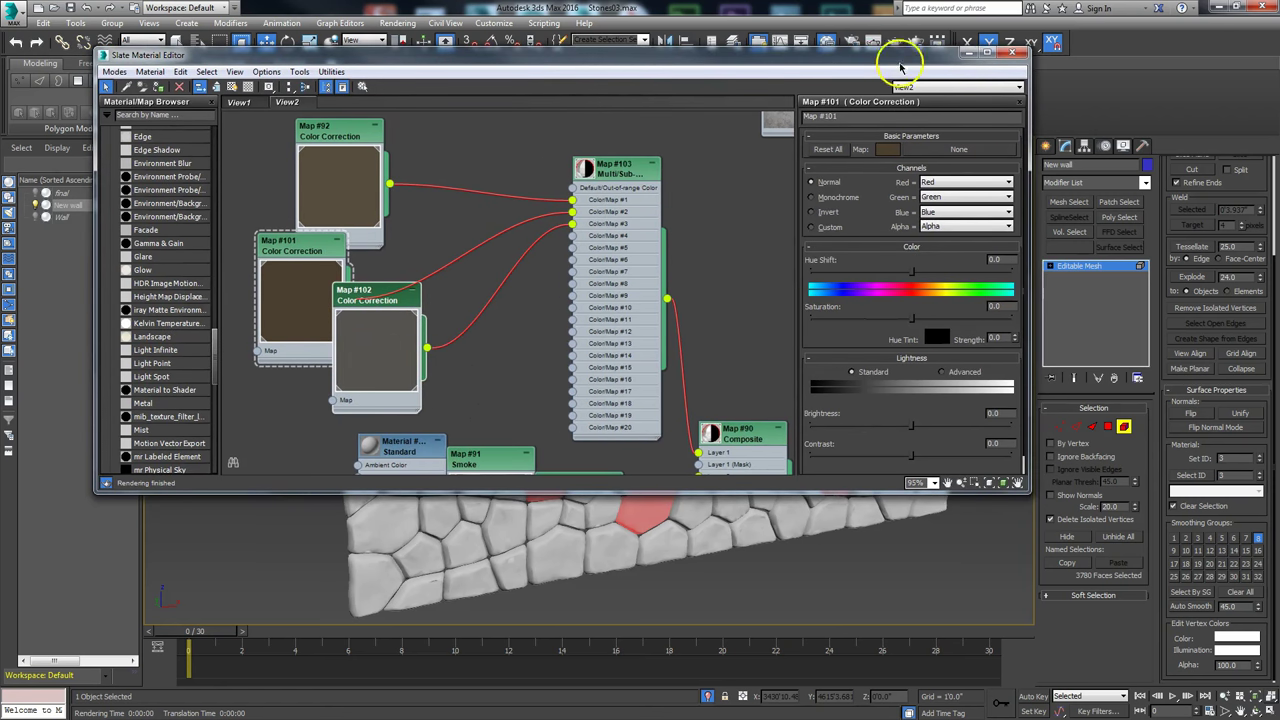
left_click(988, 52)
left_click(512, 118)
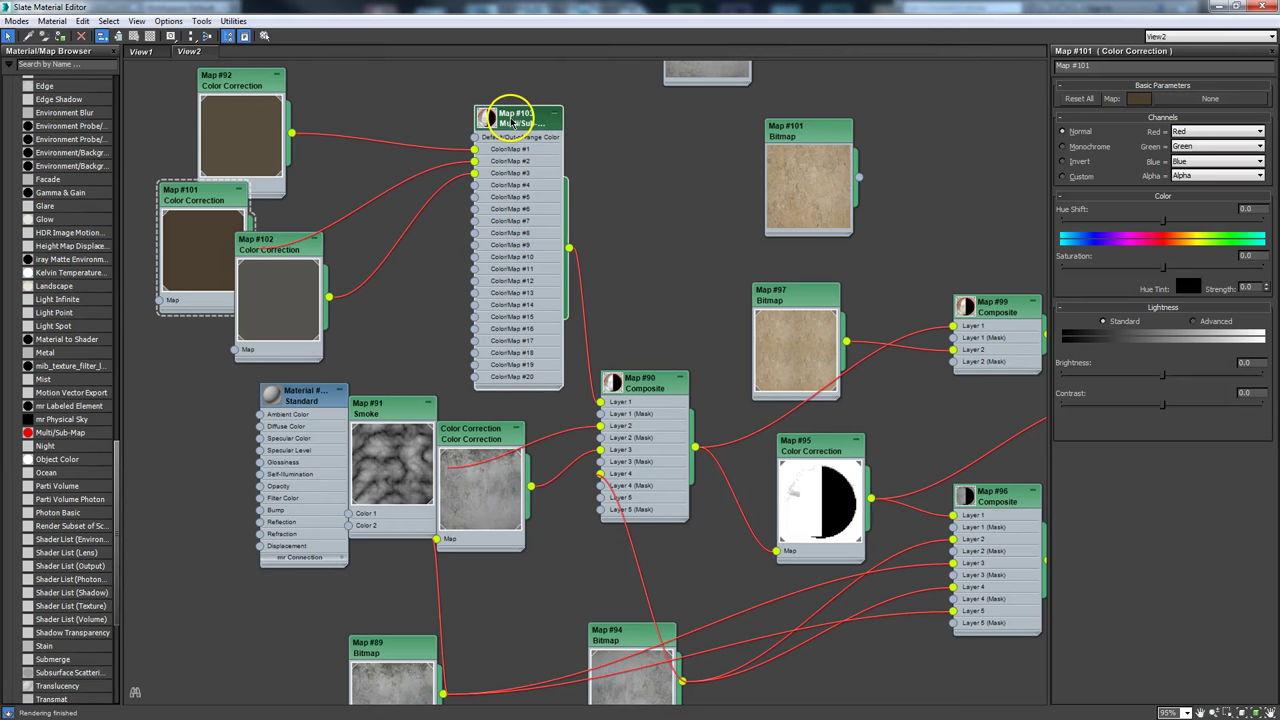
Step: Try Object ID as the switching basis of Map #103, and return it to Material ID
left_click(1244, 102)
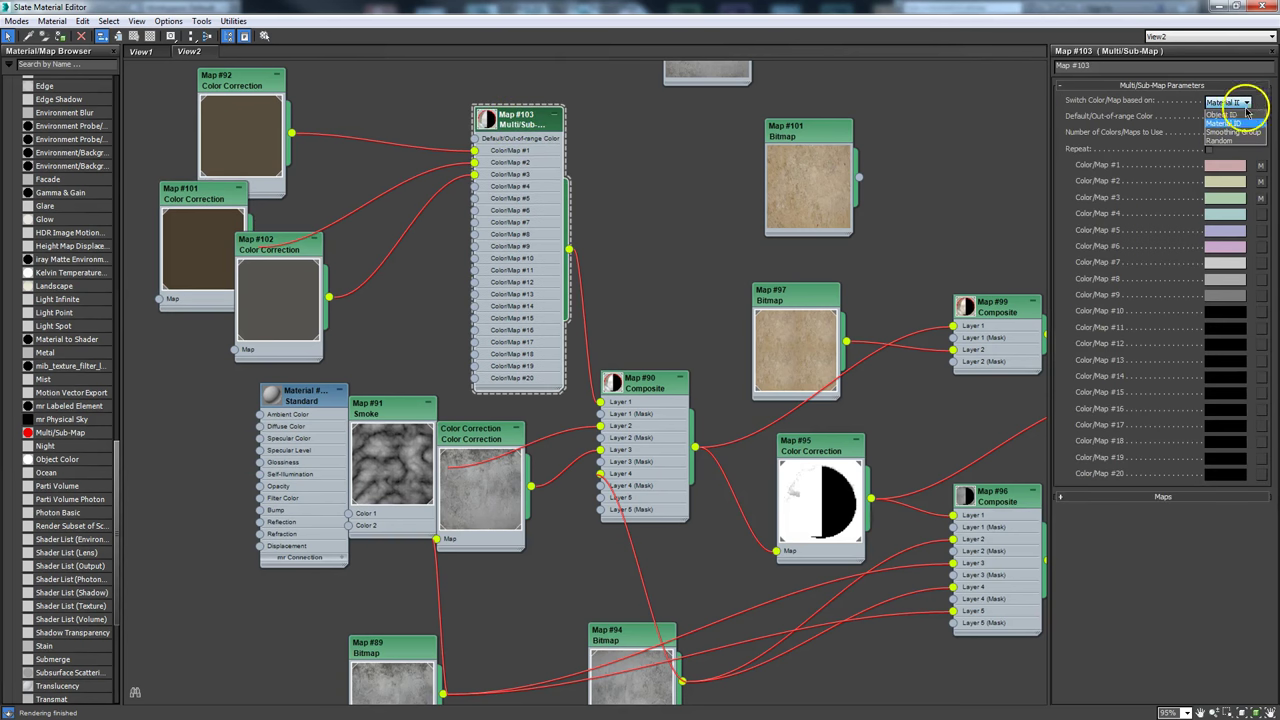
left_click(1237, 115)
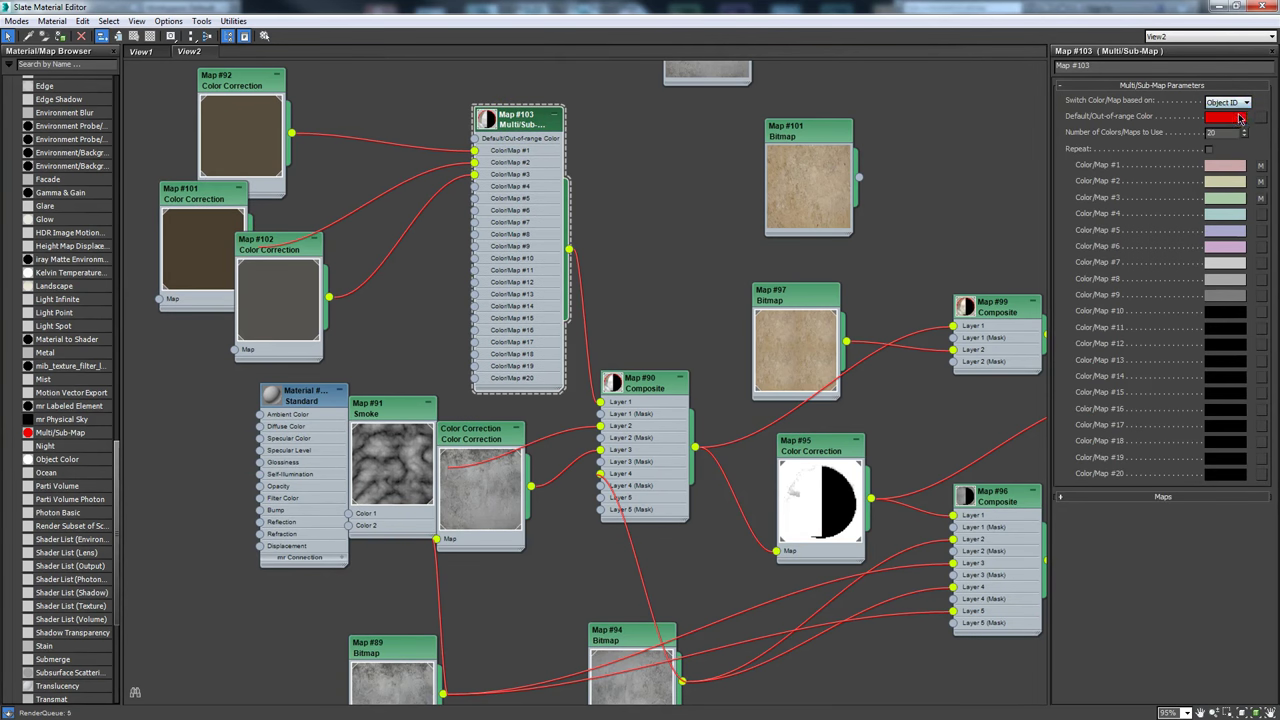
left_click(1246, 102)
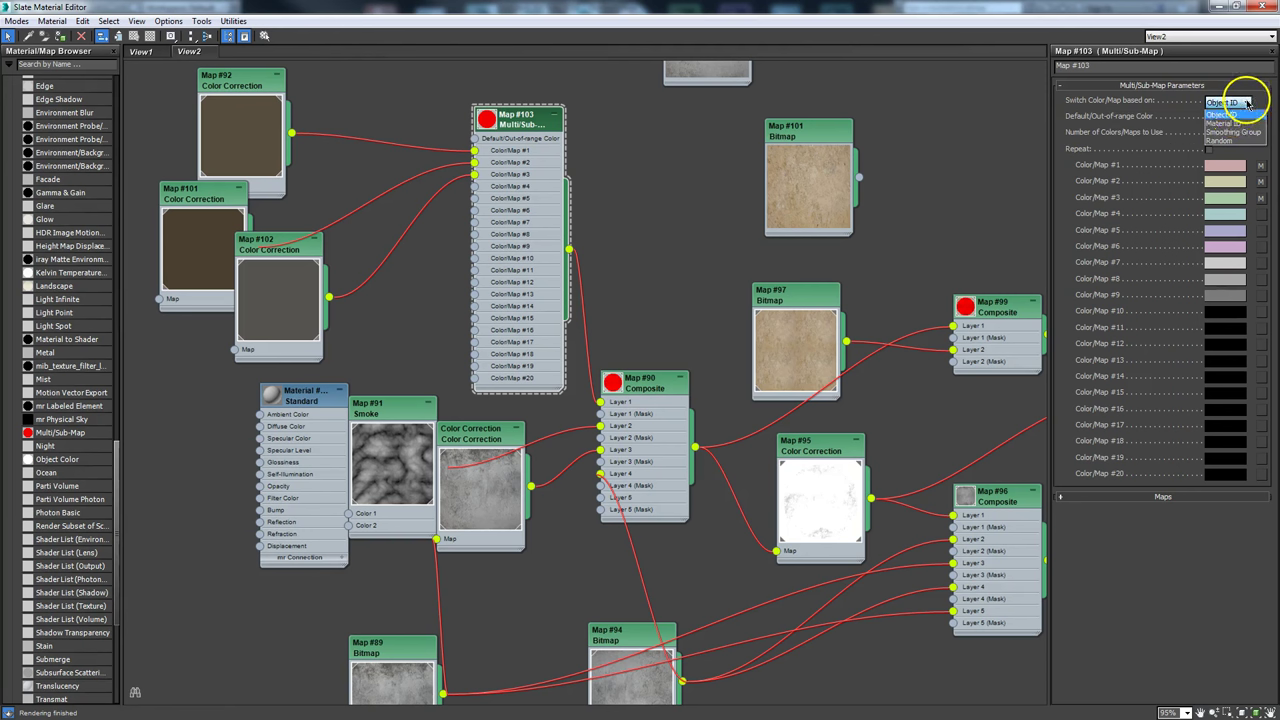
left_click(1231, 126)
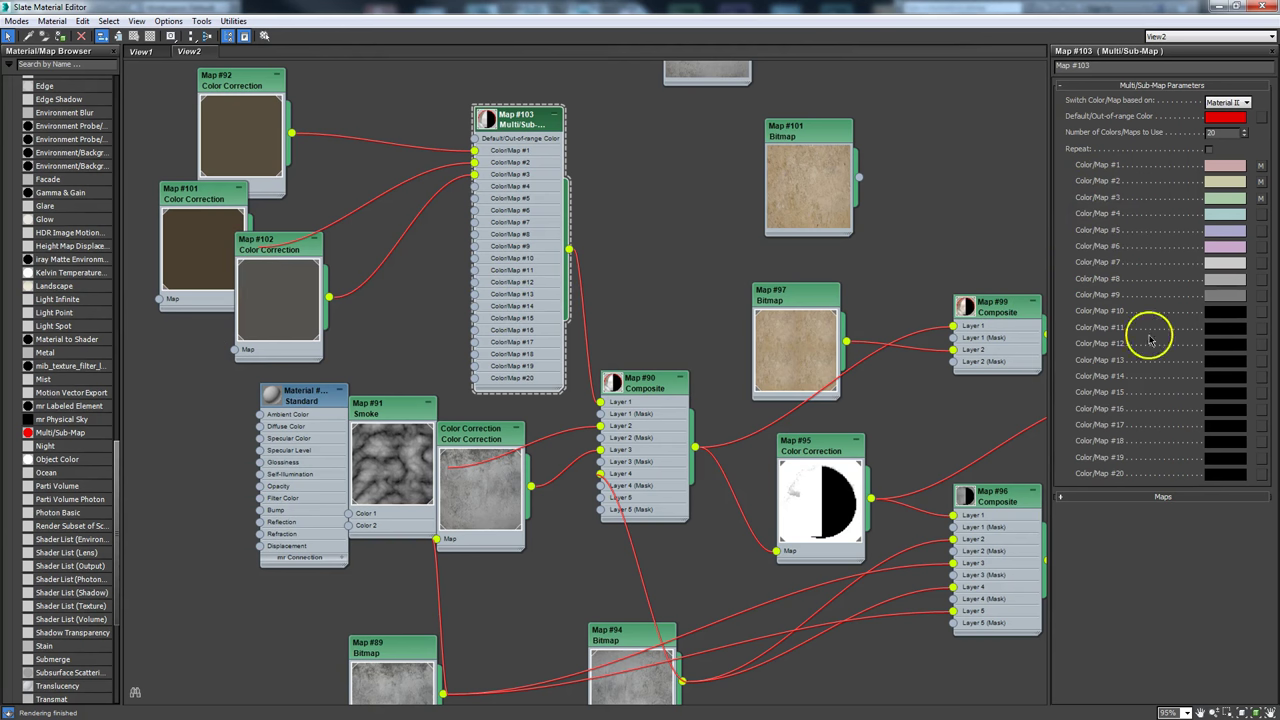
Step: Shift Map #103 and its Color Corrections slightly within the node layout, examine the StoneWork network, and minimize the editor
mouse_move(512, 125)
left_mouse_down()
mouse_move(443, 200)
mouse_move(520, 146)
left_mouse_up()
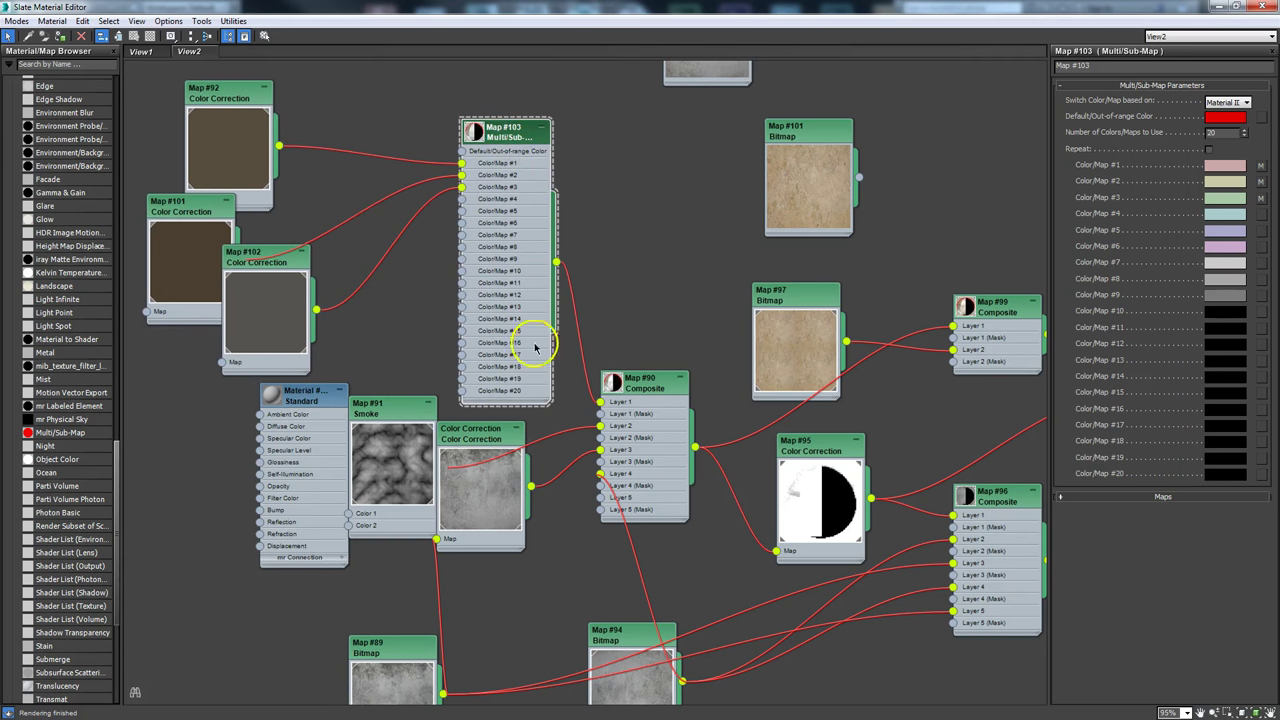
scroll(655, 337, "down", 3)
middle_click_drag(608, 286, 546, 275)
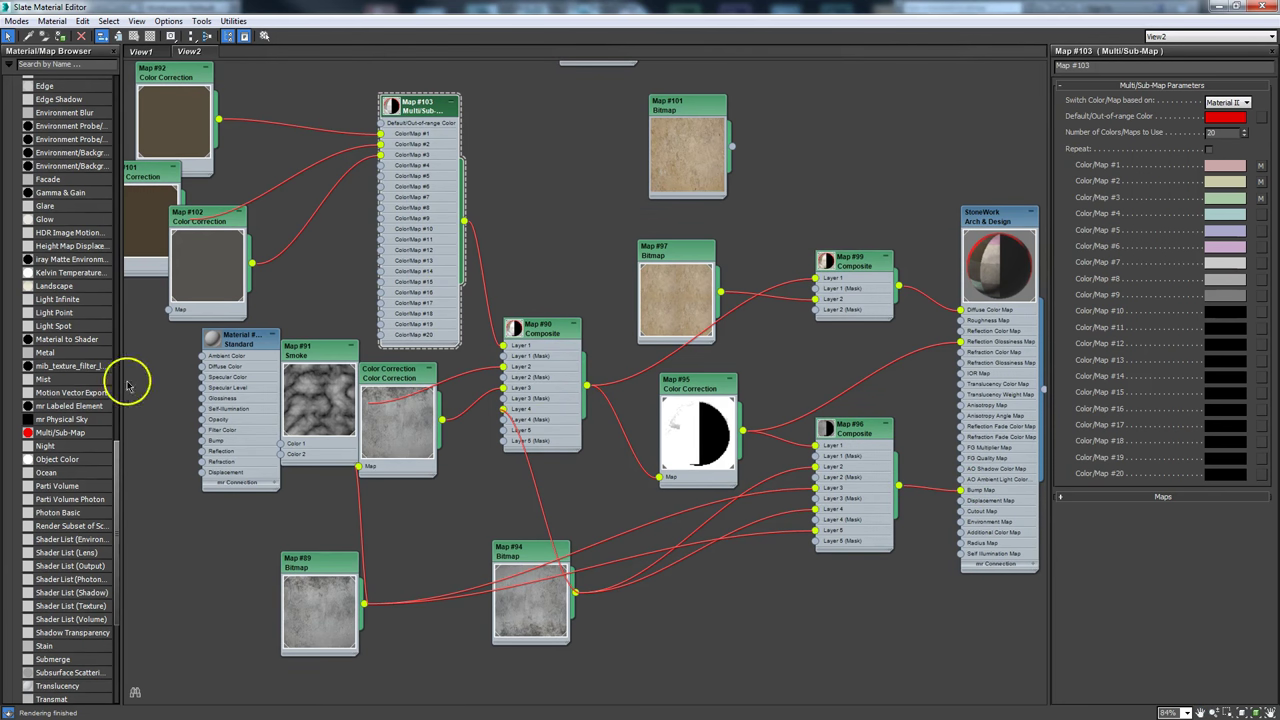
left_click(1217, 9)
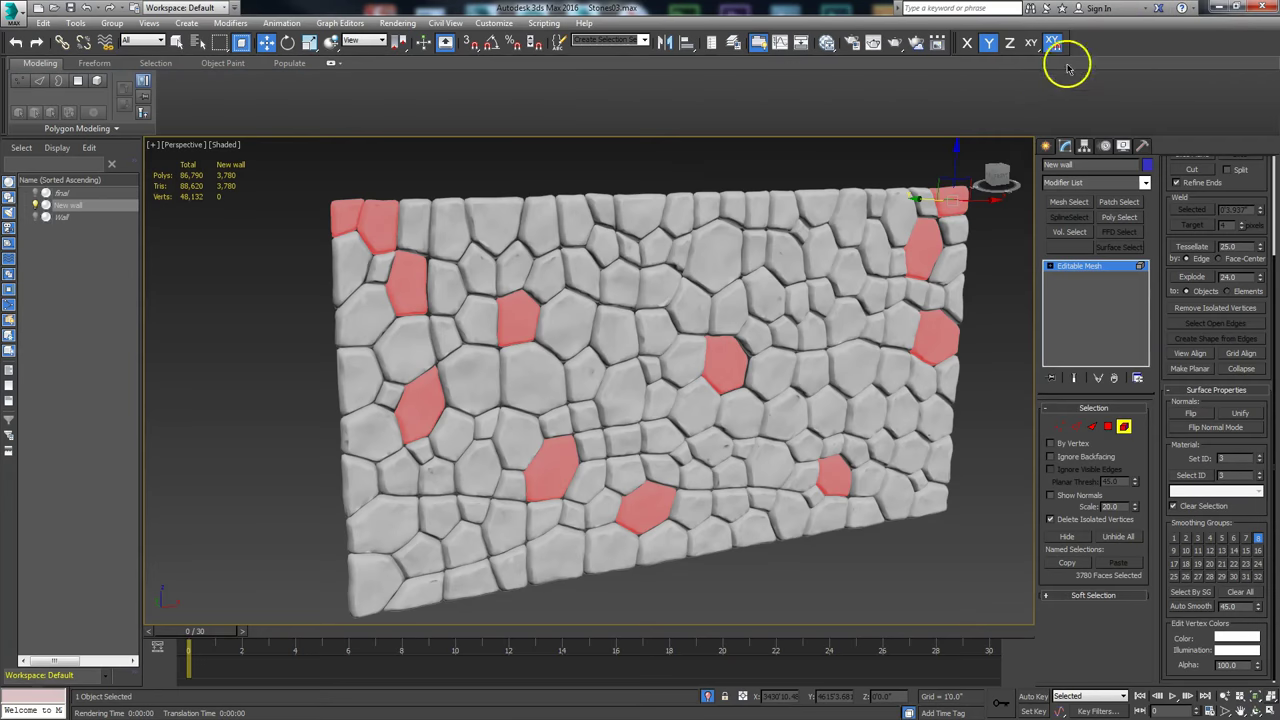
Step: Leave Element level on New wall, and reopen the Slate Material Editor to glance at the StoneWork network before closing it
left_click(1124, 427)
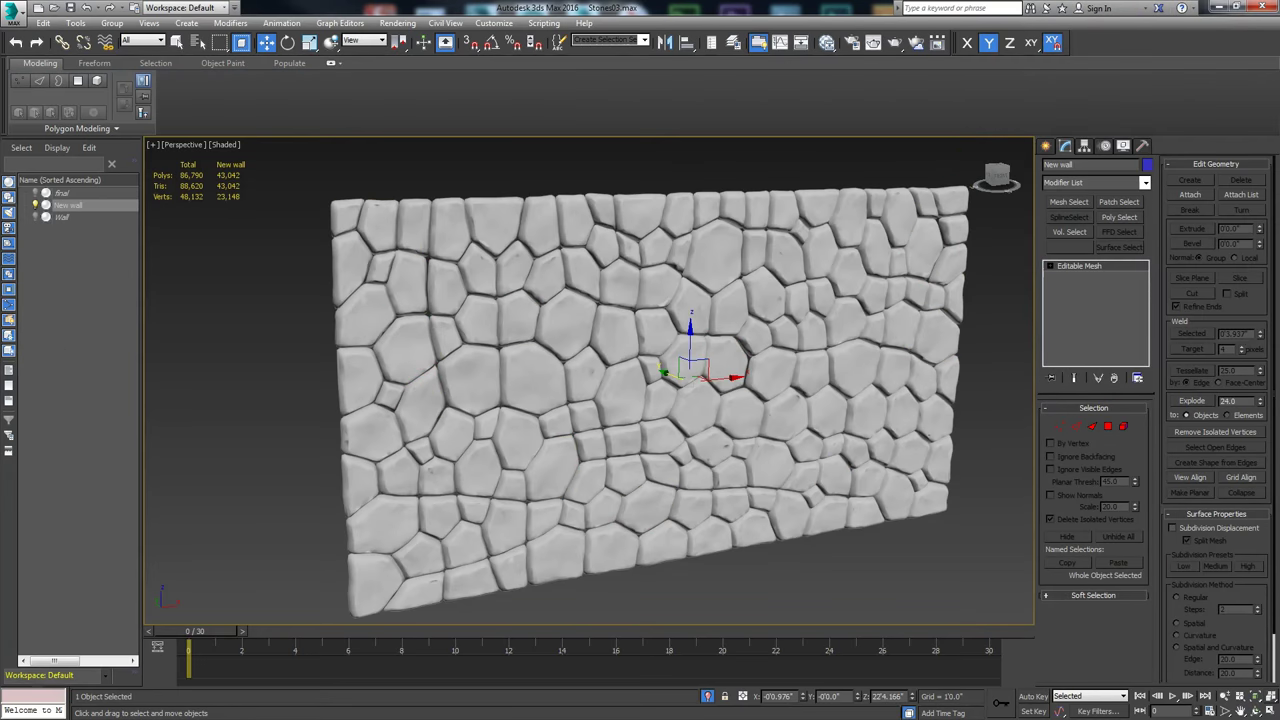
key("m")
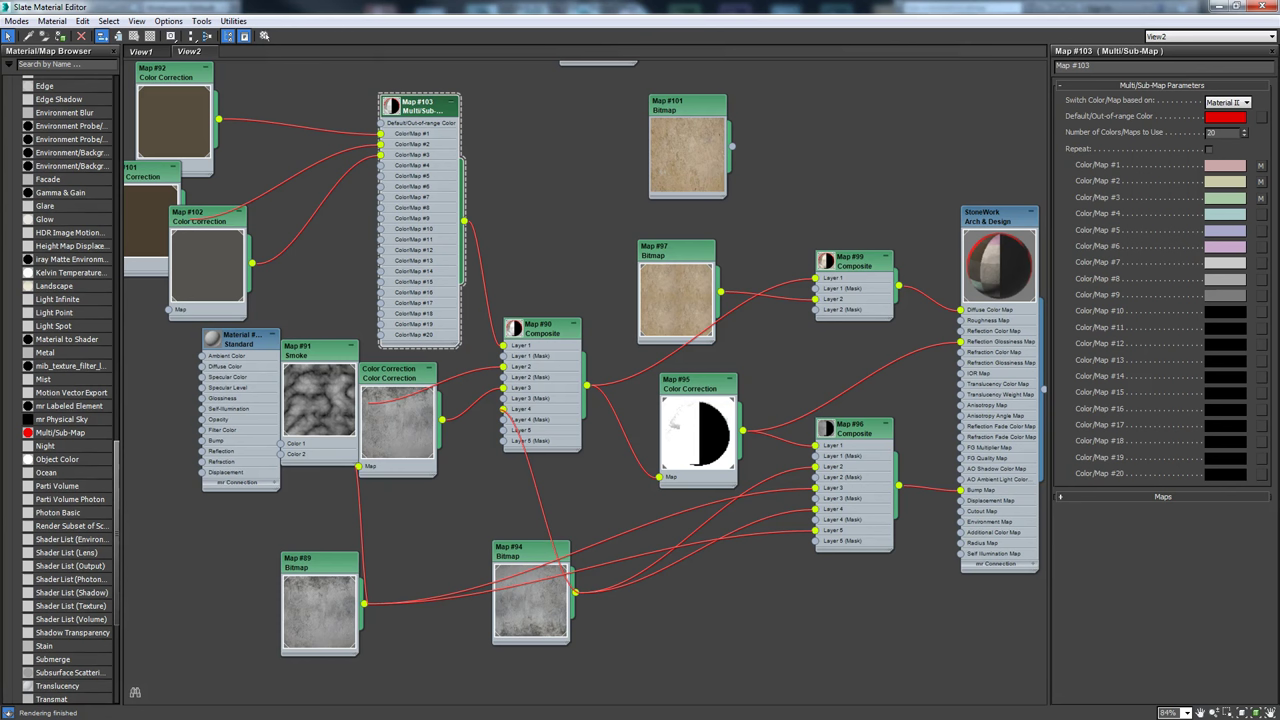
left_click(1261, 9)
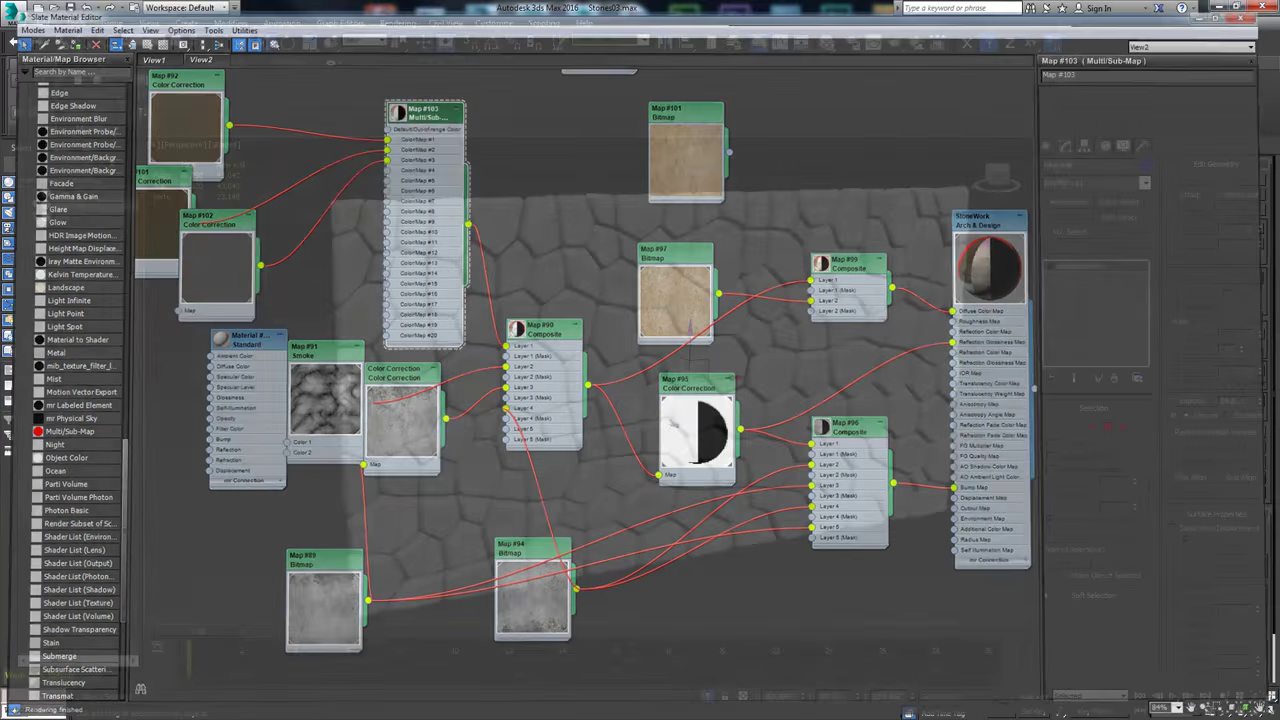